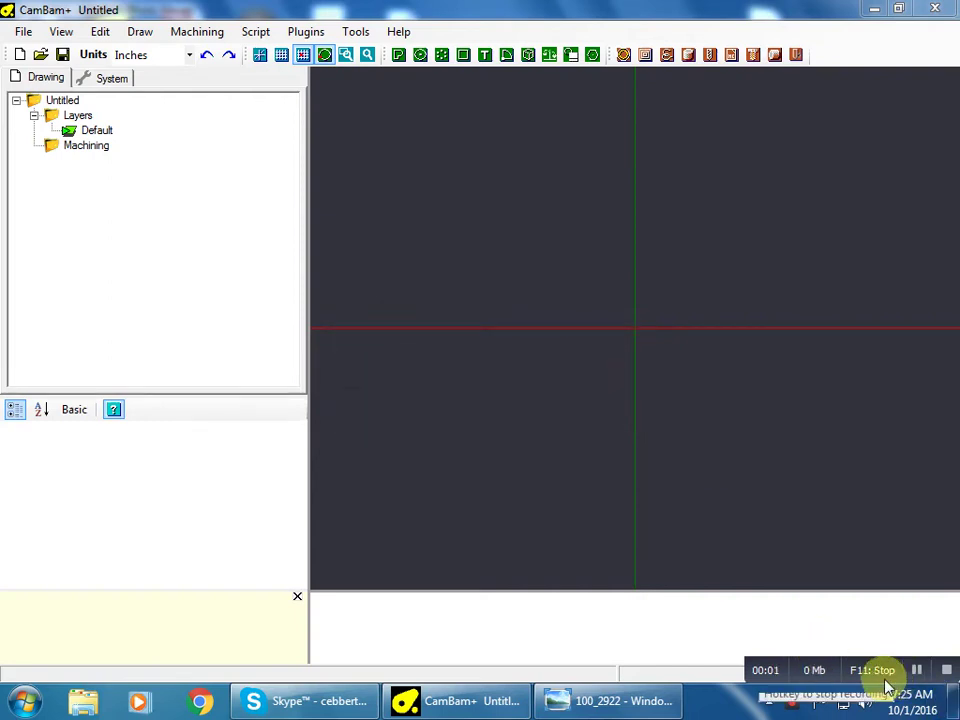
- After checking the collet photo, draw a rough rectangle in the drawing
{"action": "left_click", "coordinate": [595, 707]}
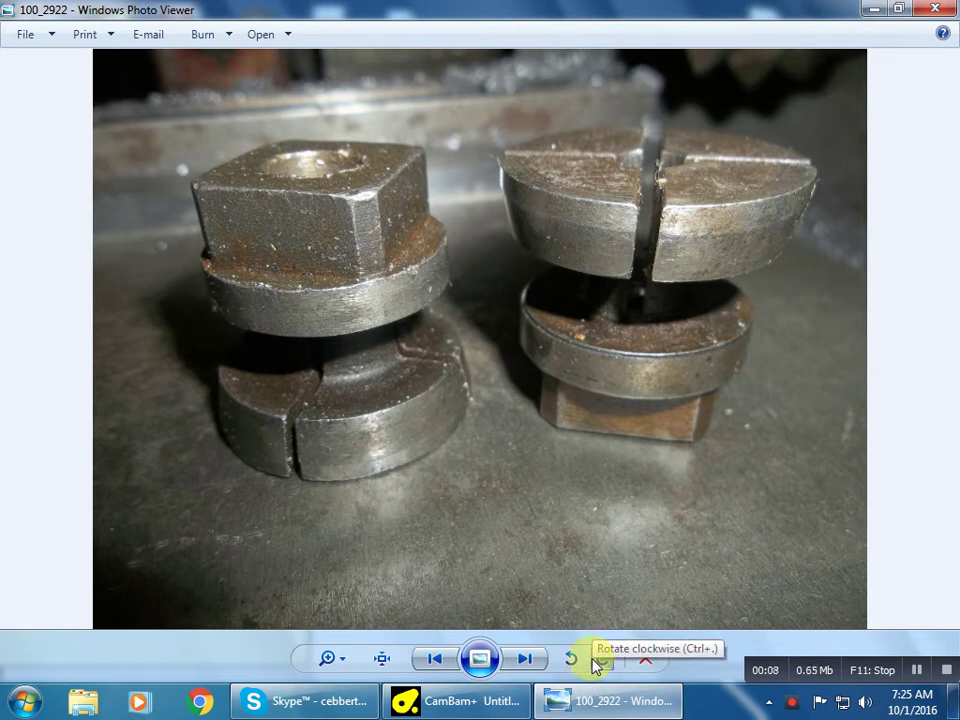
{"action": "mouse_move", "coordinate": [495, 708]}
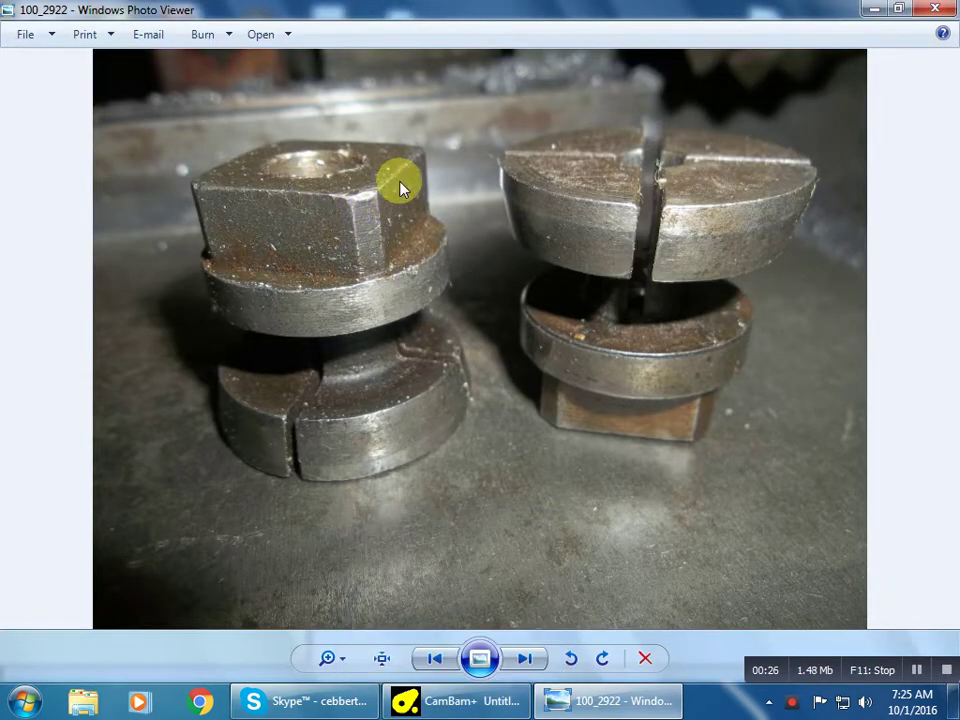
{"action": "left_click", "coordinate": [500, 706]}
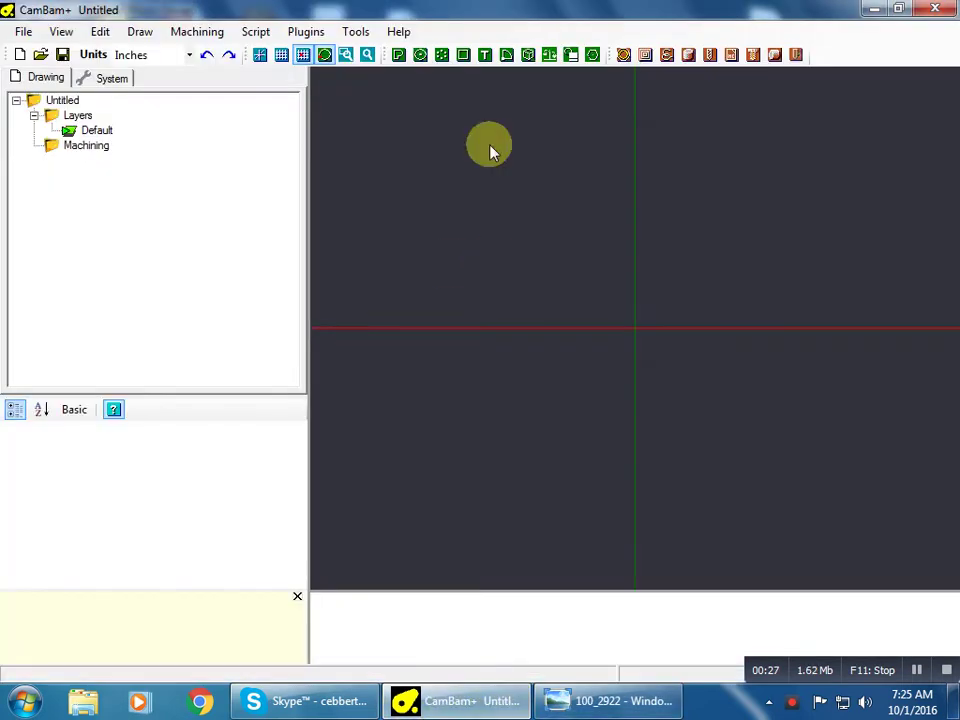
{"action": "left_click", "coordinate": [463, 55]}
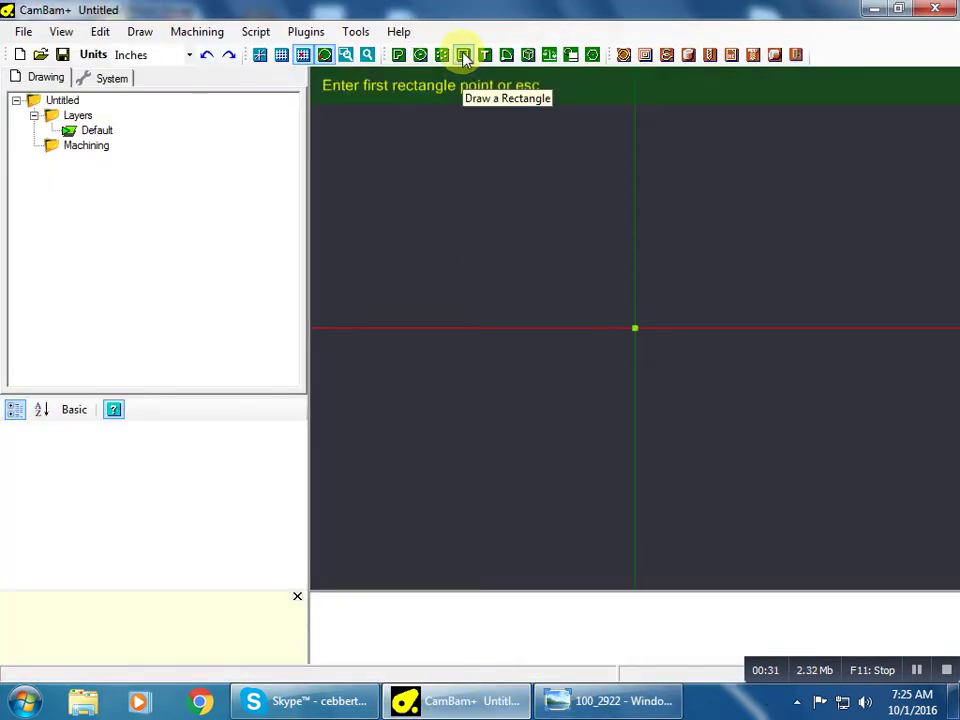
{"action": "left_click", "coordinate": [573, 407]}
{"action": "left_click", "coordinate": [753, 206]}
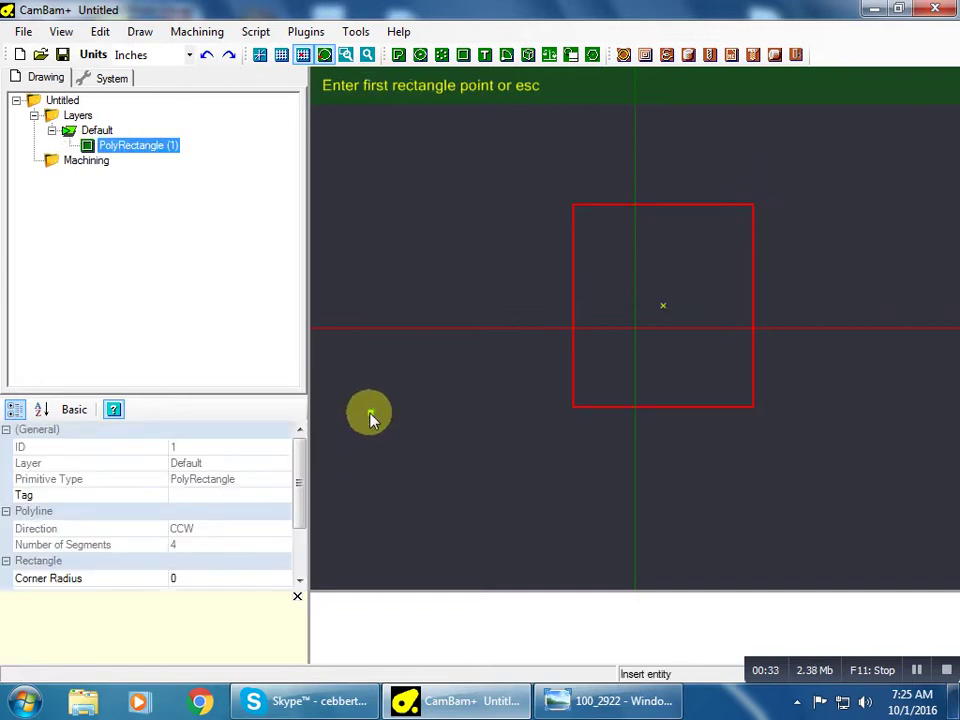
{"action": "left_click", "coordinate": [433, 429]}
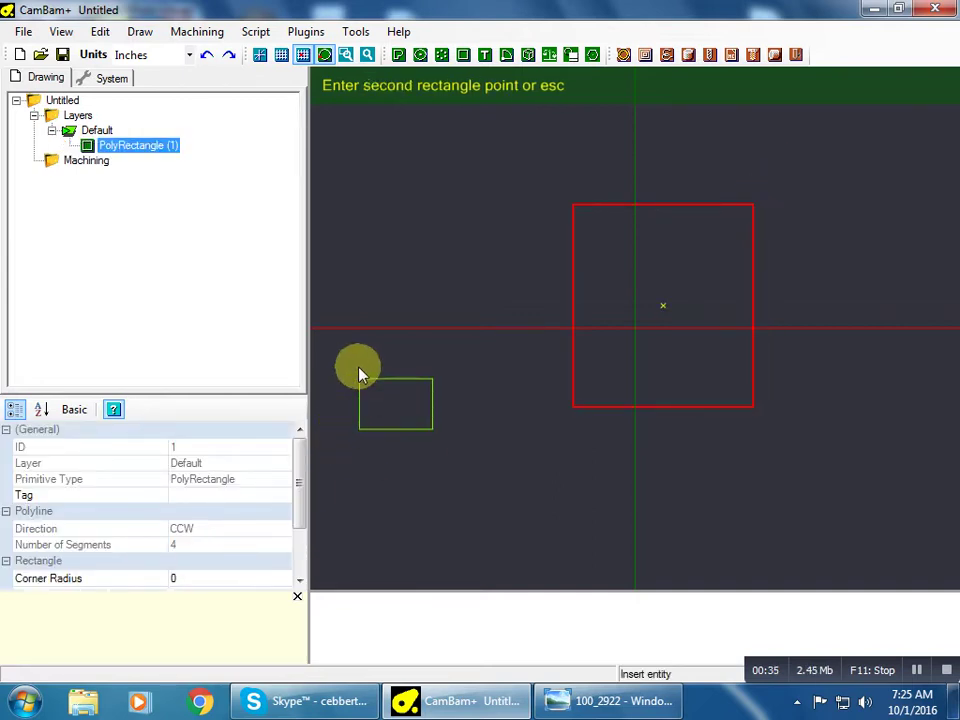
{"action": "key", "text": "Escape"}
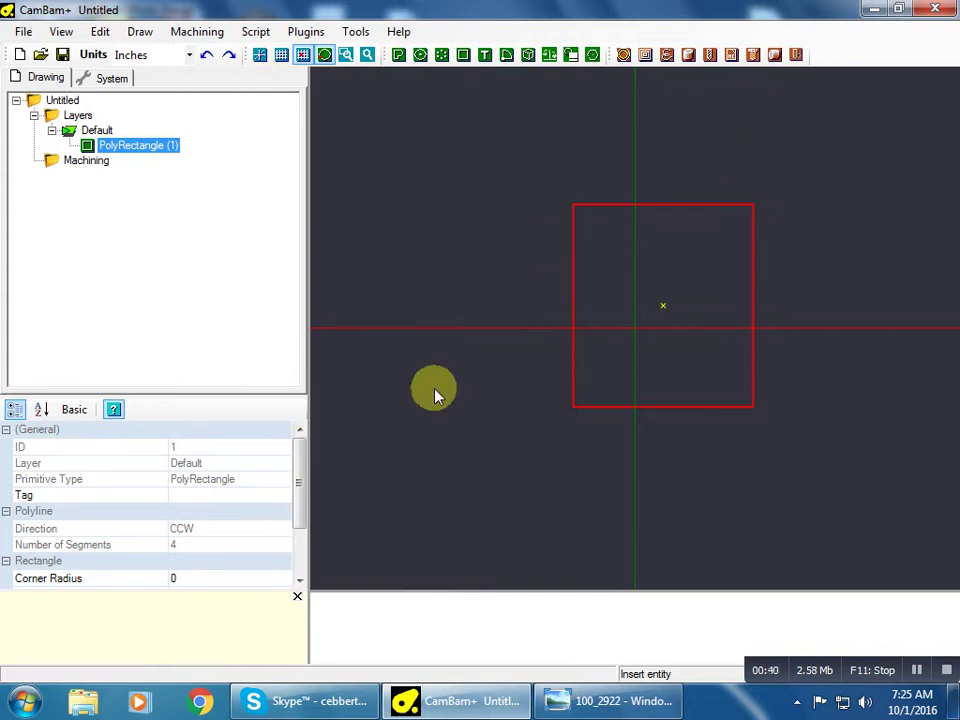
- Set the rectangle's Height and Width both to 0.735
{"action": "left_click_drag", "start_coordinate": [302, 497], "coordinate": [296, 572]}
{"action": "left_click", "coordinate": [220, 516]}
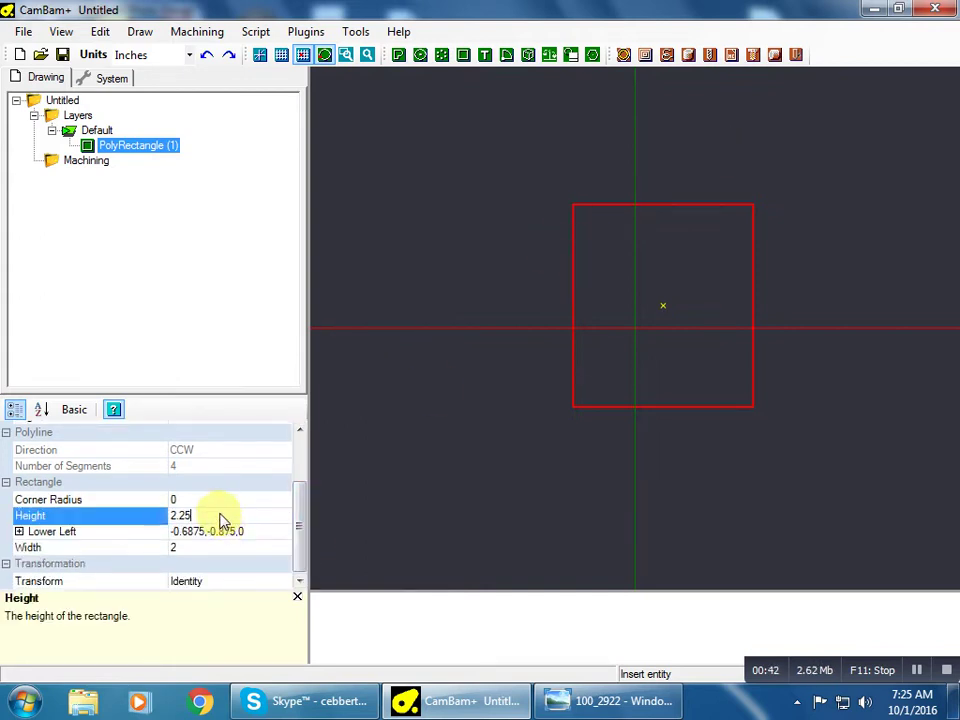
{"action": "left_click_drag", "start_coordinate": [220, 516], "coordinate": [150, 521]}
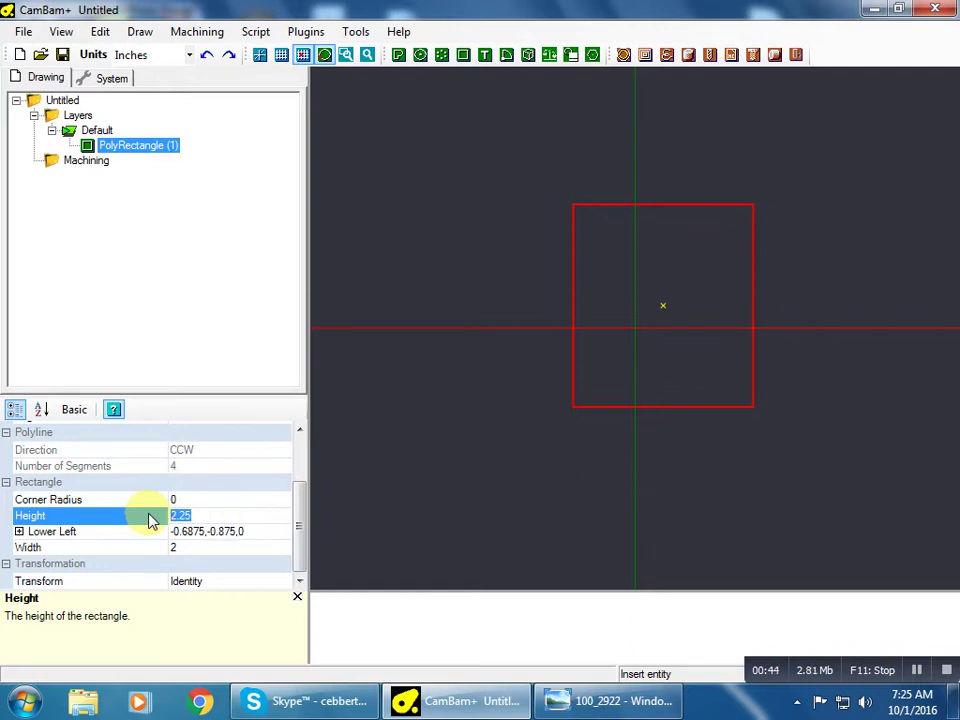
{"action": "key", "text": "BackSpace"}
{"action": "type", "text": ".735"}
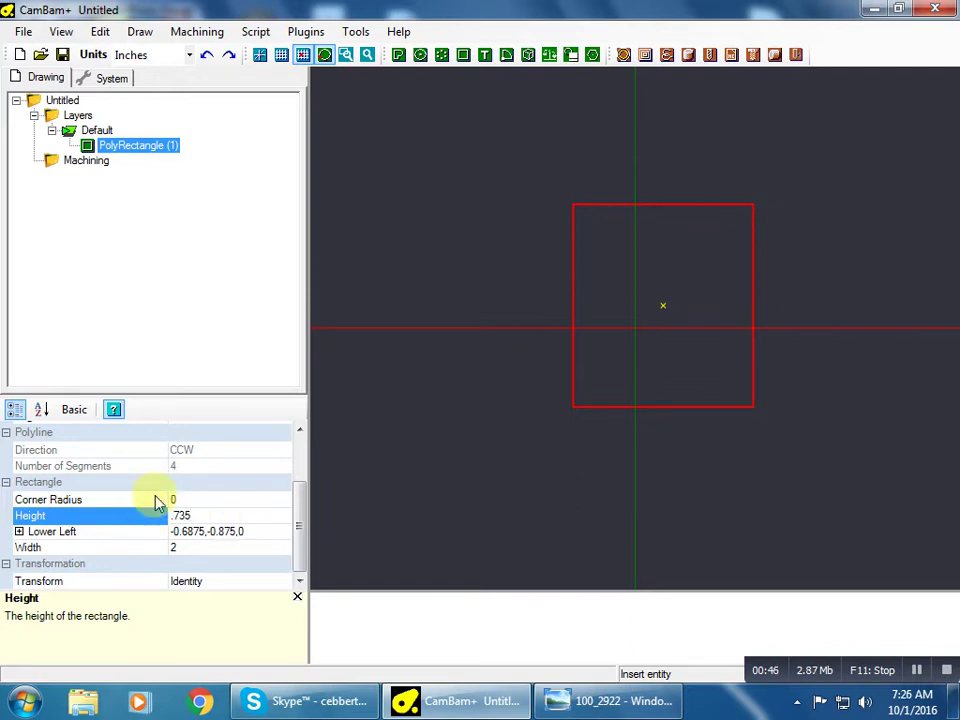
{"action": "left_click", "coordinate": [196, 549]}
{"action": "left_click_drag", "start_coordinate": [196, 549], "coordinate": [141, 553]}
{"action": "key", "text": "BackSpace"}
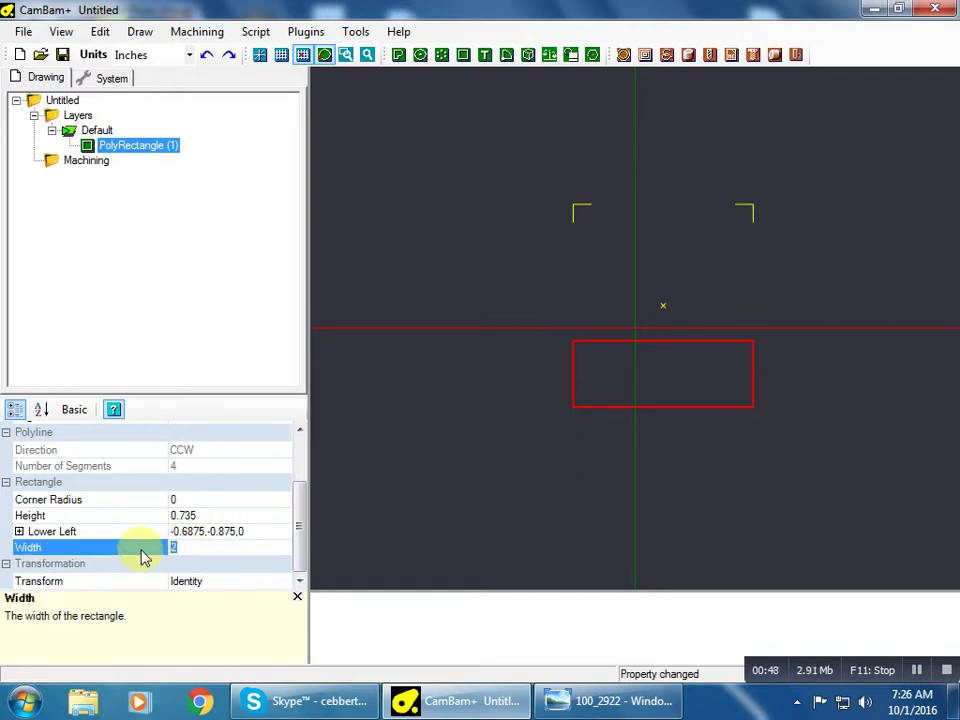
{"action": "type", "text": ".735"}
{"action": "key", "text": "Return"}
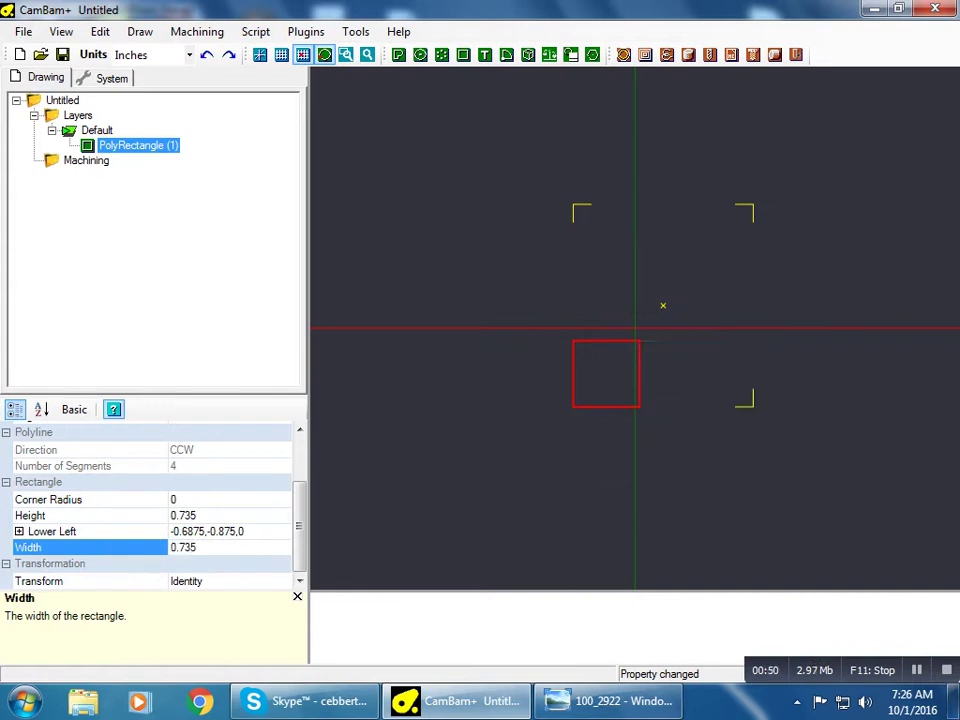
- Set the rectangle's Lower Left to -0.3675,-0.3675,0 to centre it on the origin
{"action": "left_click", "coordinate": [205, 533]}
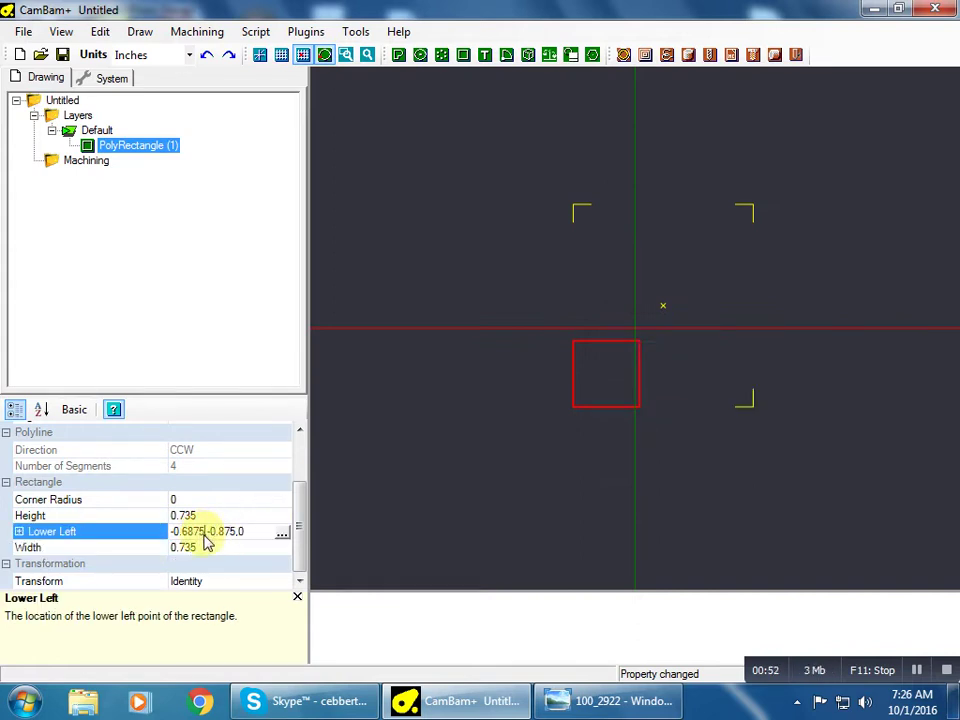
{"action": "left_click_drag", "start_coordinate": [205, 533], "coordinate": [178, 538]}
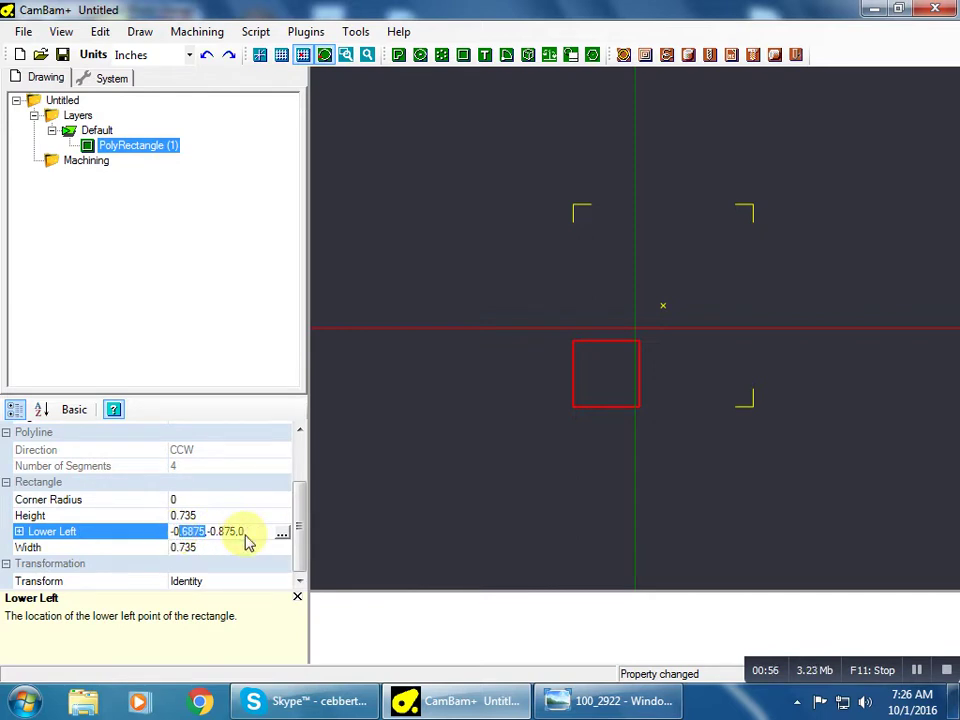
{"action": "type", "text": ".3675,-0."}
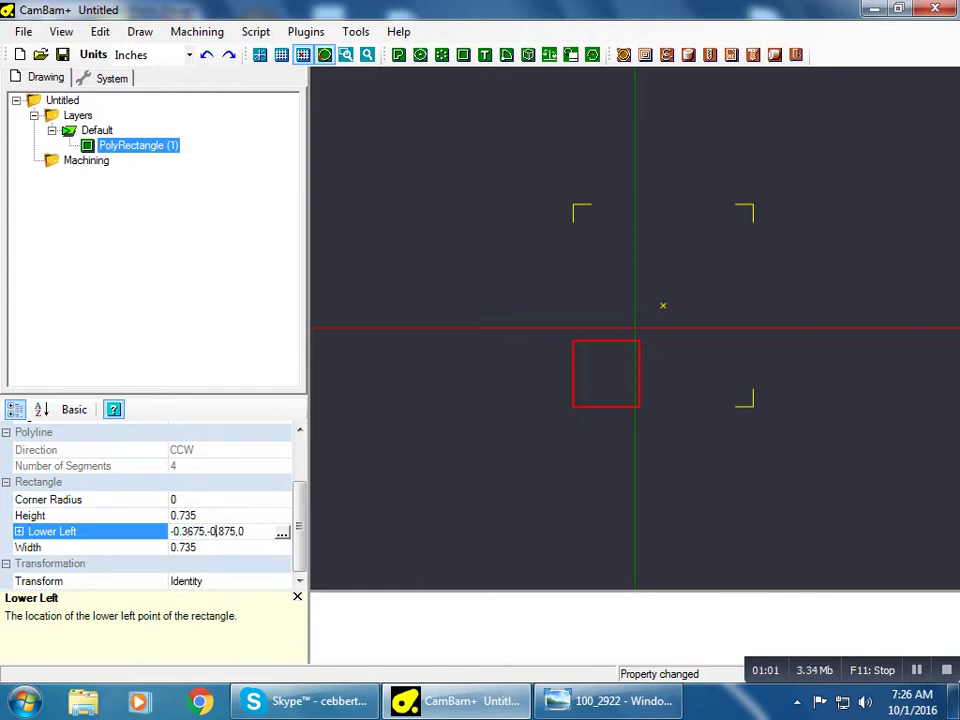
{"action": "type", "text": "3675"}
{"action": "key", "text": "Delete"}
{"action": "key", "text": "Delete"}
{"action": "key", "text": "Delete"}
{"action": "key", "text": "Return"}
- Draw a circle centred on the origin, outside the square
{"action": "left_click", "coordinate": [565, 302]}
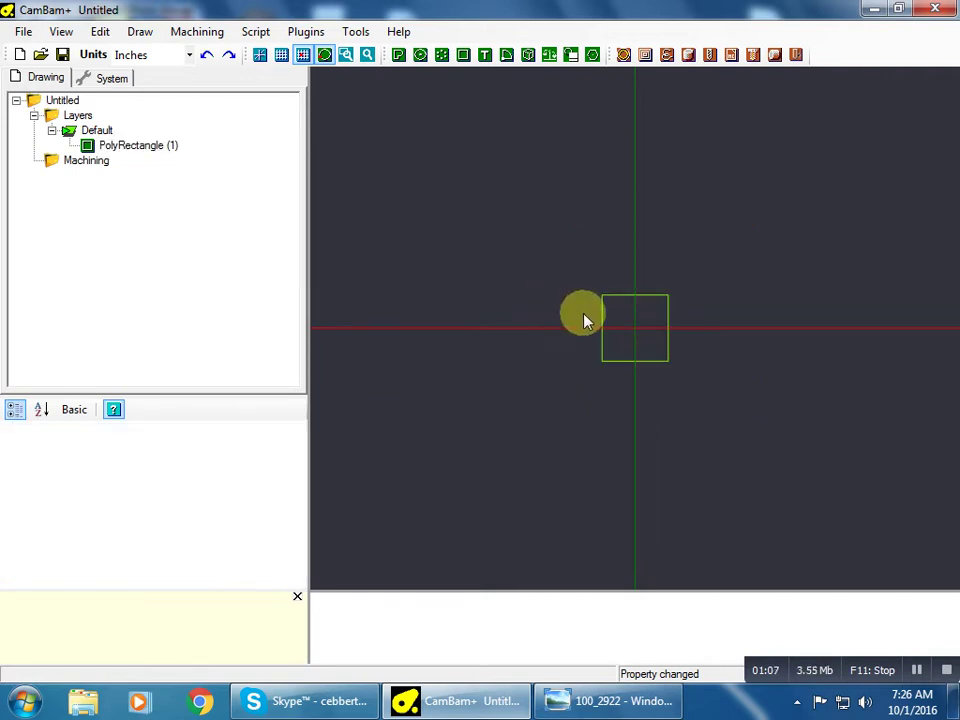
{"action": "scroll", "coordinate": [585, 318], "scroll_direction": "up", "scroll_amount": 1}
{"action": "scroll", "coordinate": [700, 355], "scroll_direction": "up", "scroll_amount": 2}
{"action": "scroll", "coordinate": [690, 363], "scroll_direction": "up", "scroll_amount": 2}
{"action": "scroll", "coordinate": [551, 302], "scroll_direction": "up", "scroll_amount": 1}
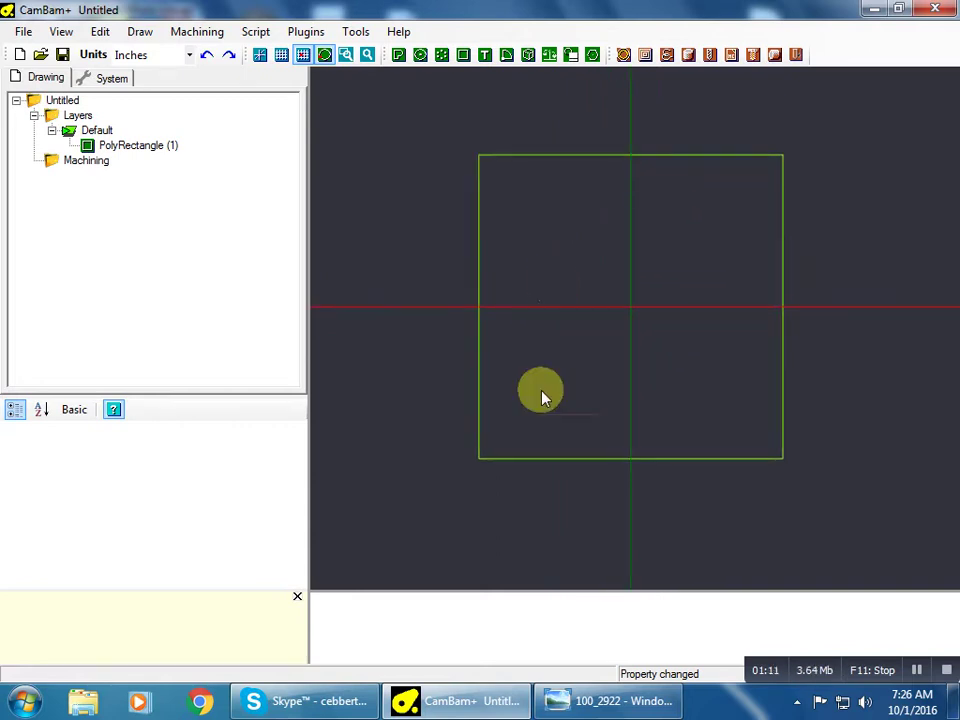
{"action": "left_click", "coordinate": [589, 705]}
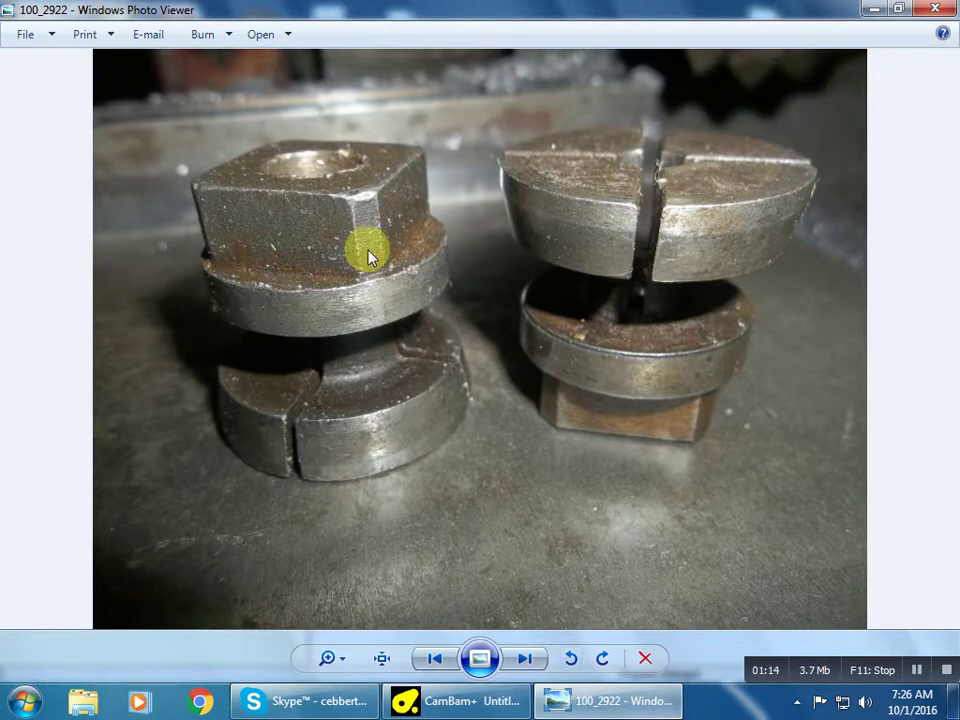
{"action": "left_click", "coordinate": [430, 701]}
{"action": "left_click", "coordinate": [424, 54]}
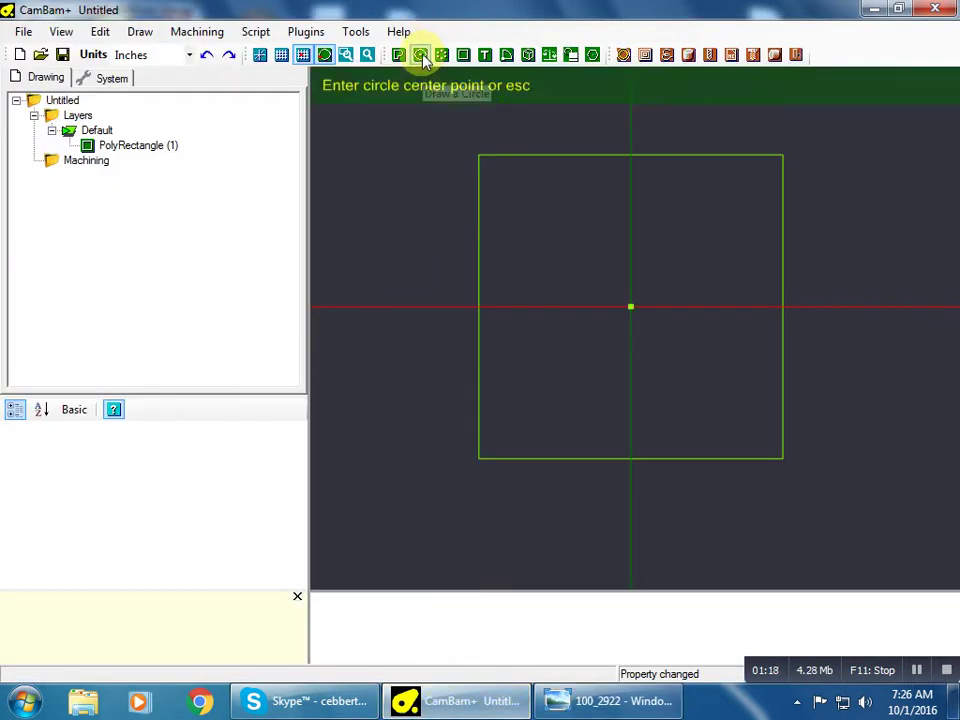
{"action": "left_click", "coordinate": [61, 32]}
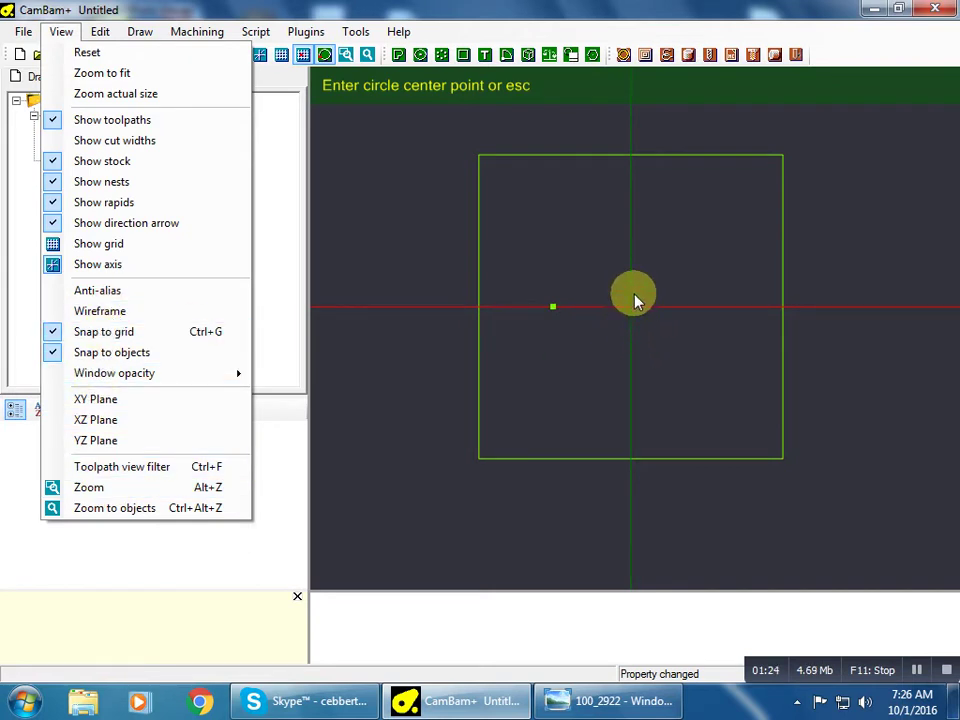
{"action": "left_click", "coordinate": [559, 285]}
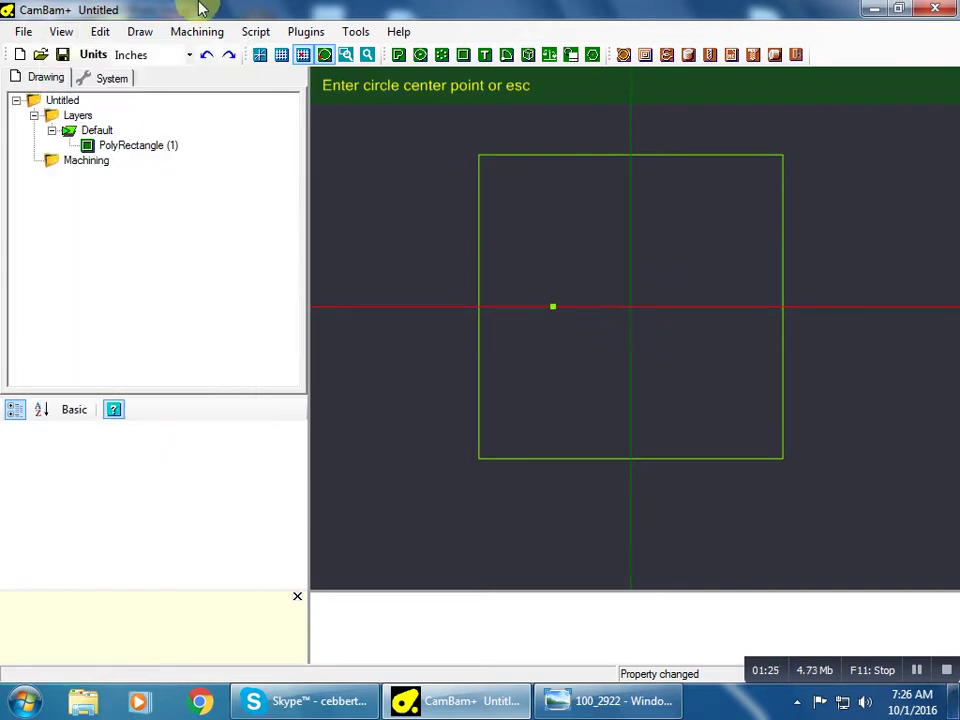
{"action": "left_click", "coordinate": [630, 310]}
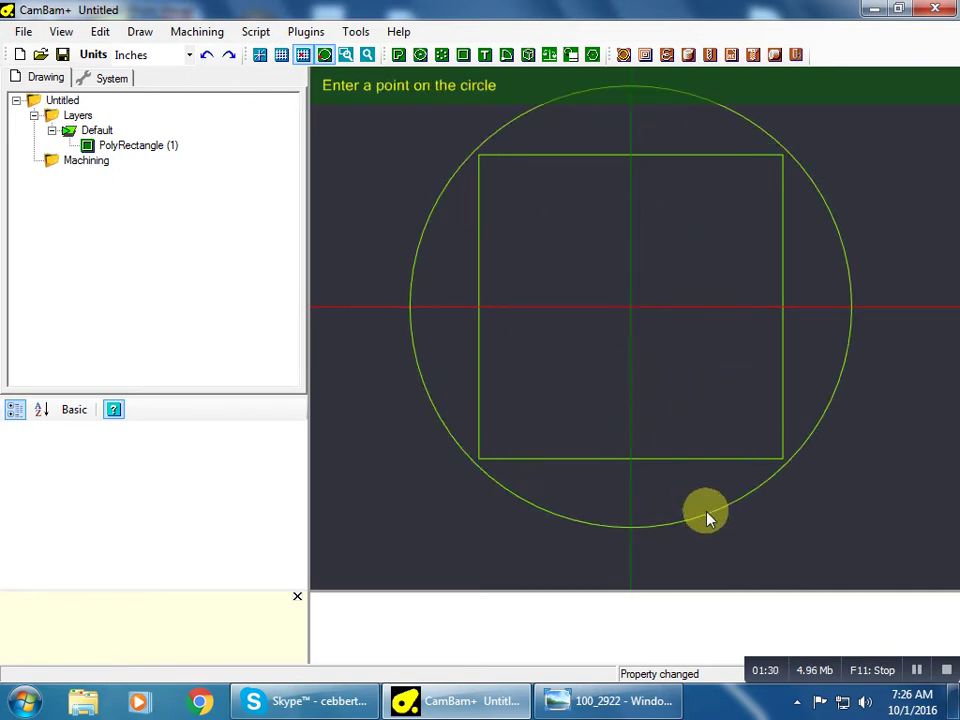
{"action": "left_click", "coordinate": [707, 516]}
- Set the circle's Diameter to 0.928 and show the collet photo again
{"action": "left_click", "coordinate": [277, 544]}
{"action": "left_click", "coordinate": [22, 546]}
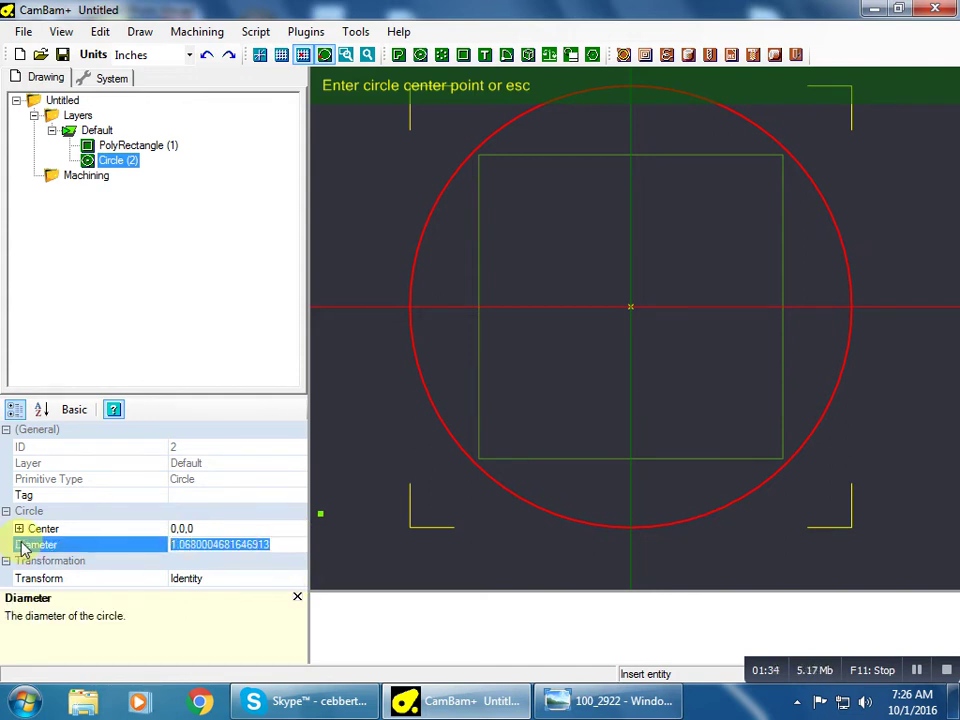
{"action": "type", "text": ".892"}
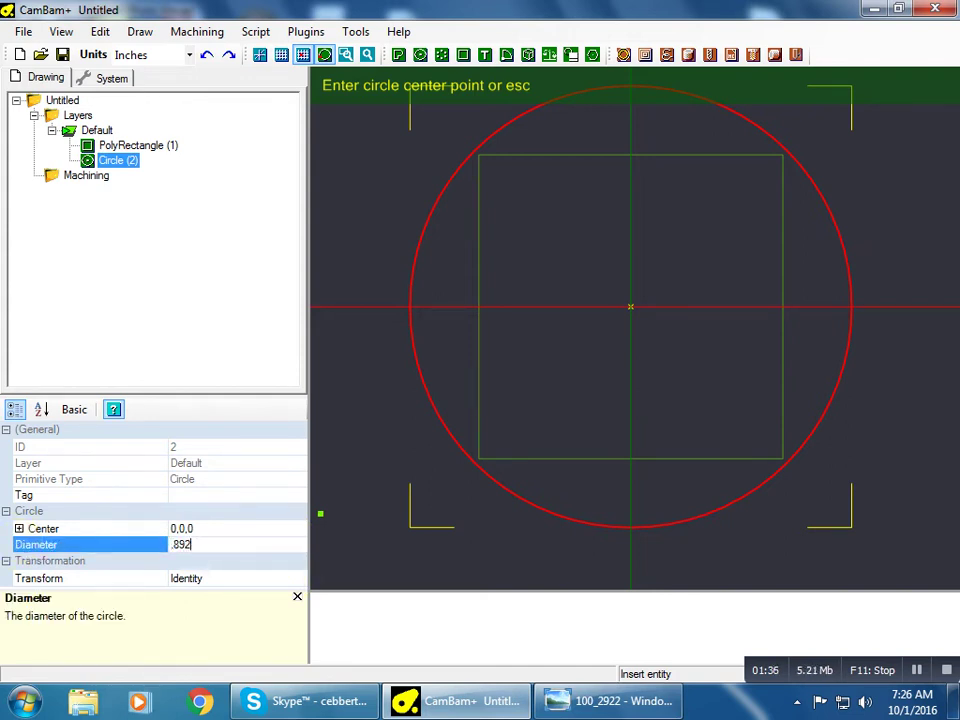
{"action": "type", "text": ".928"}
{"action": "key", "text": "Return"}
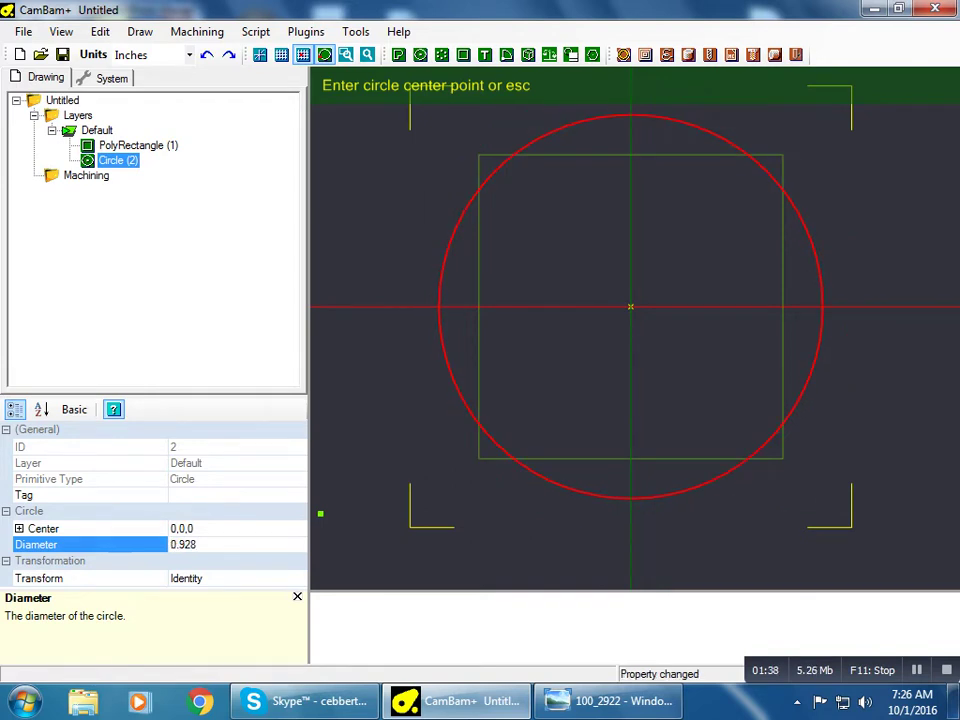
{"action": "left_click", "coordinate": [668, 702]}
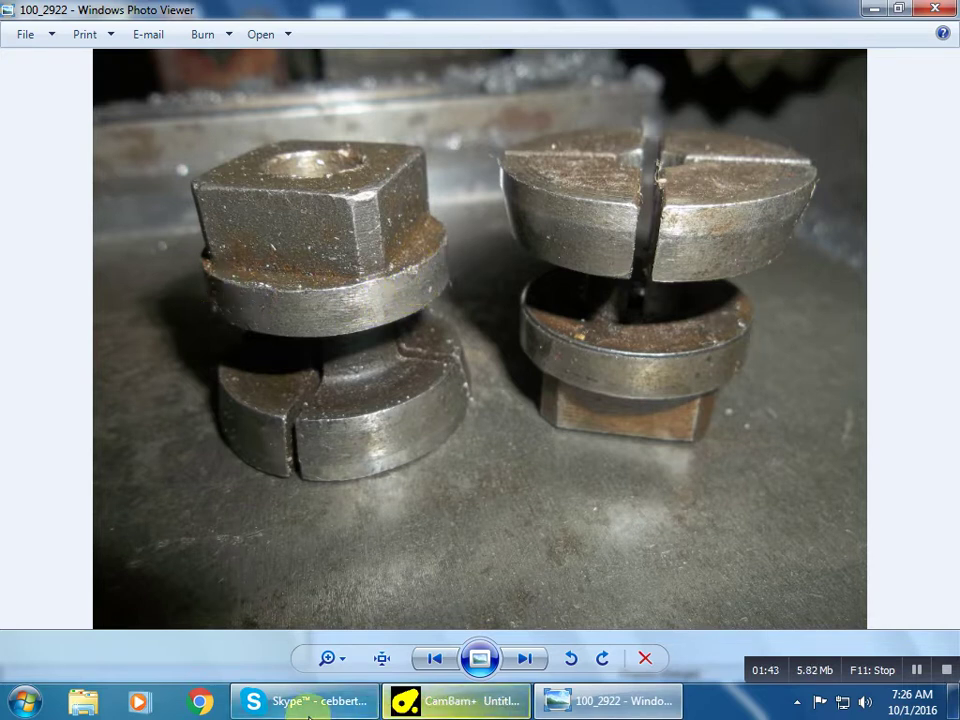
- Draw another origin-centred circle with a 0.995 diameter
{"action": "left_click", "coordinate": [428, 701]}
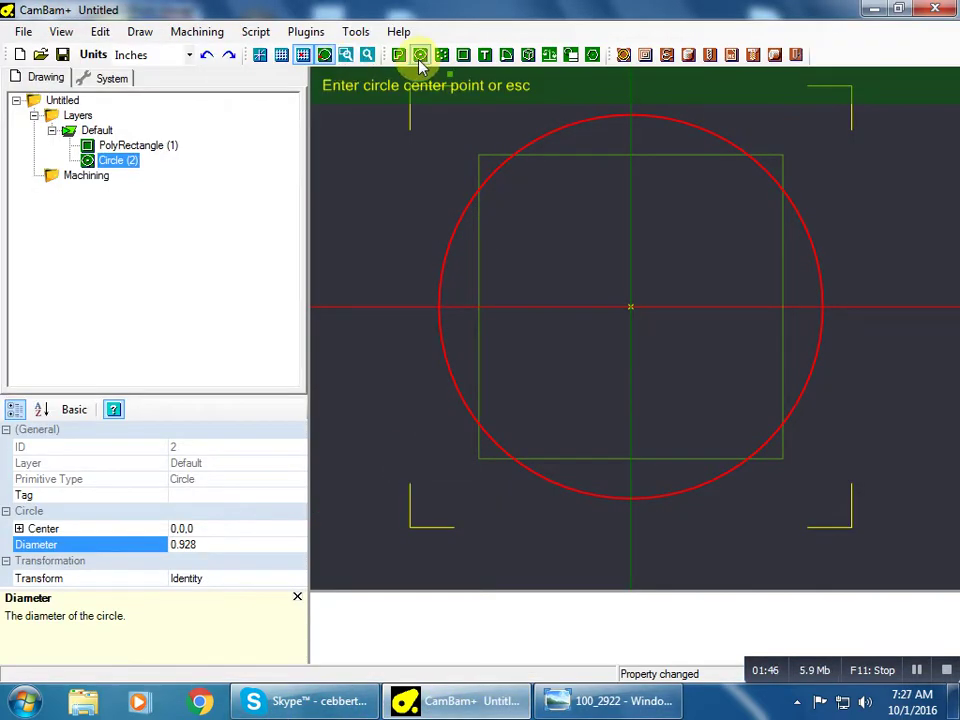
{"action": "left_click", "coordinate": [633, 308]}
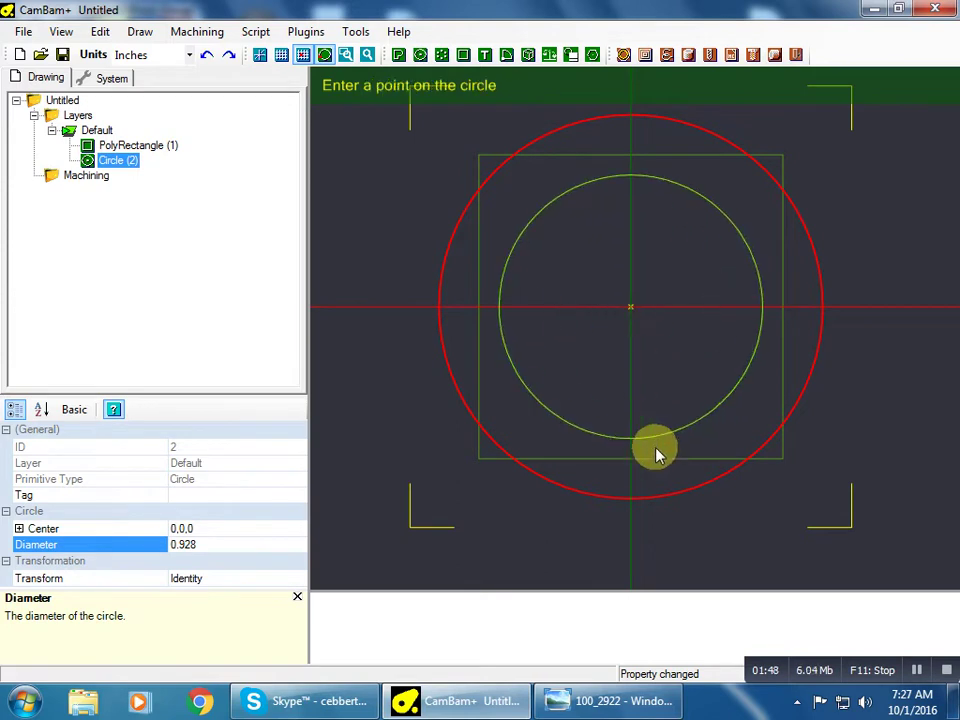
{"action": "left_click", "coordinate": [720, 516]}
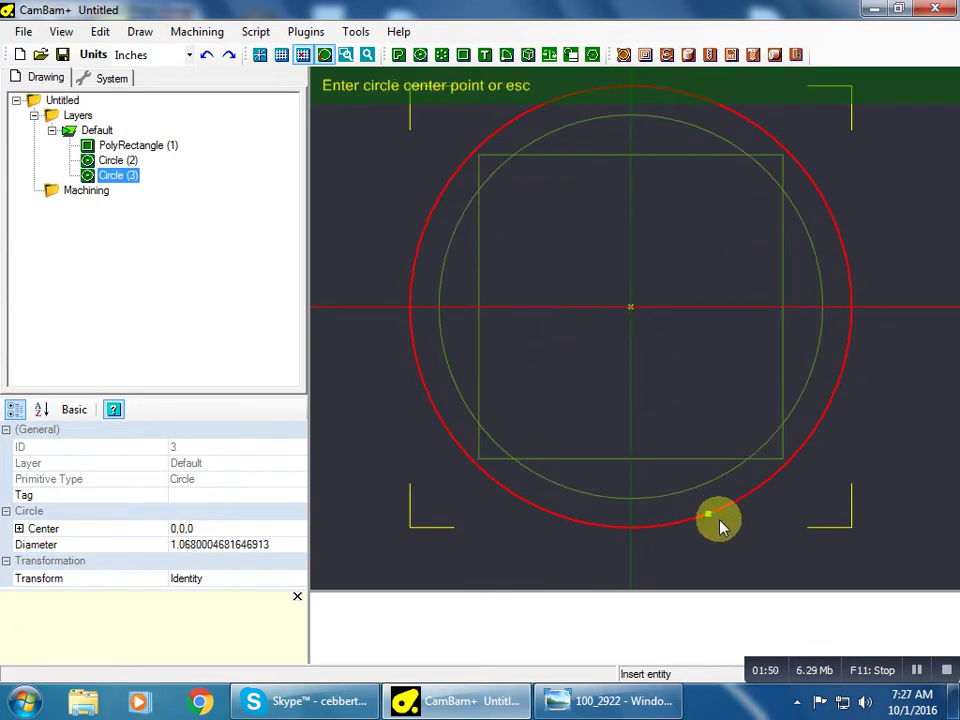
{"action": "left_click", "coordinate": [283, 545]}
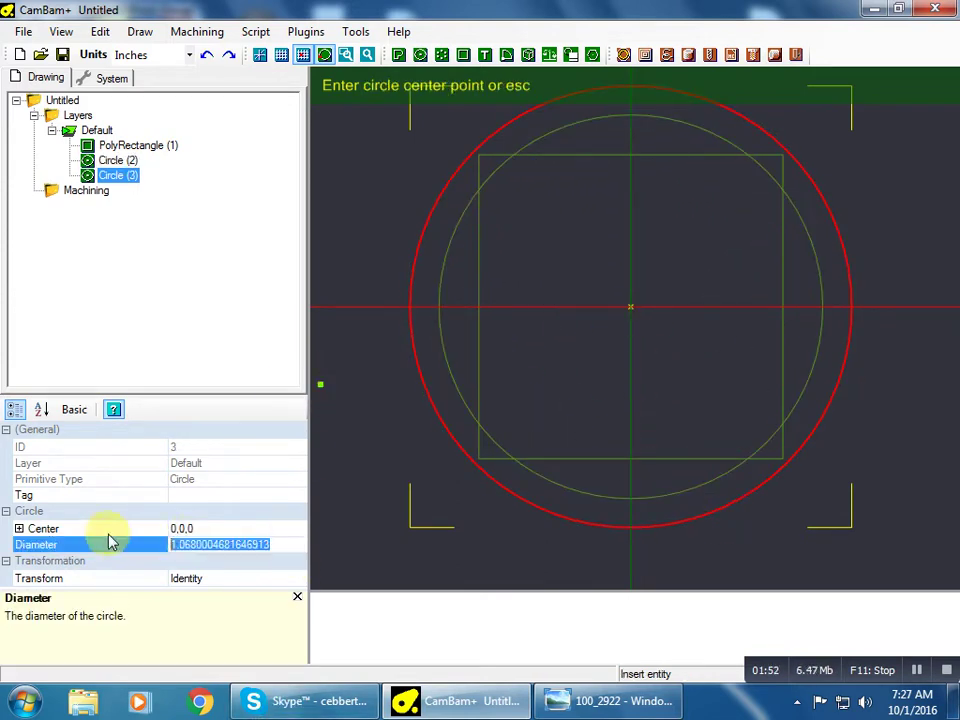
{"action": "type", "text": "0.995"}
{"action": "key", "text": "Return"}
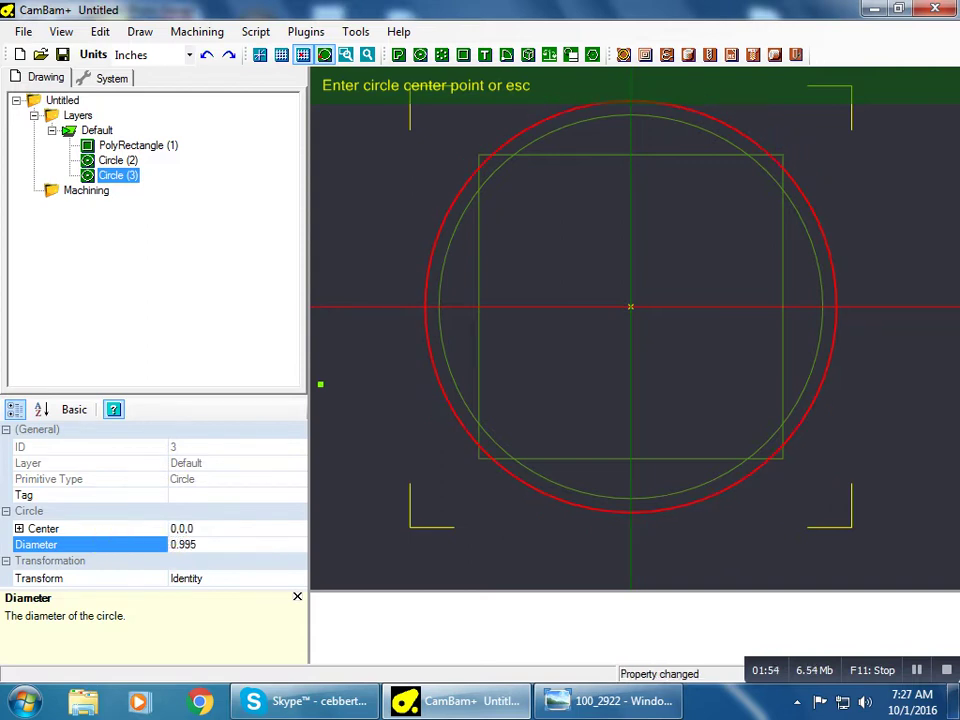
- Add an origin-centred circle inside the square with a 0.5313 diameter
{"action": "left_click", "coordinate": [637, 708]}
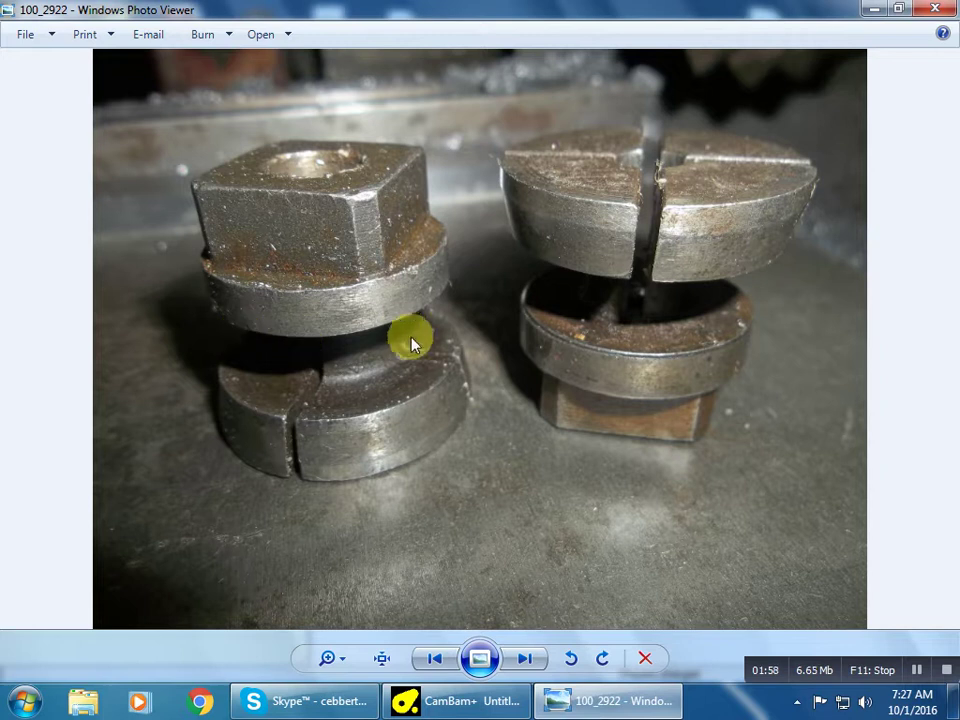
{"action": "left_click", "coordinate": [422, 700]}
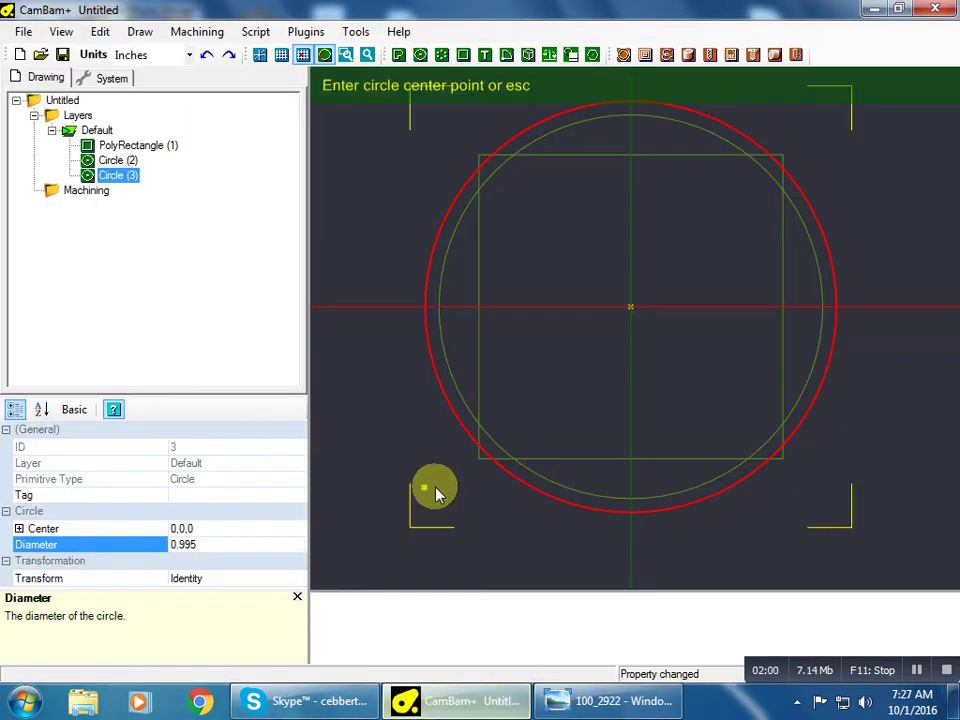
{"action": "left_click", "coordinate": [630, 307]}
{"action": "left_click", "coordinate": [641, 411]}
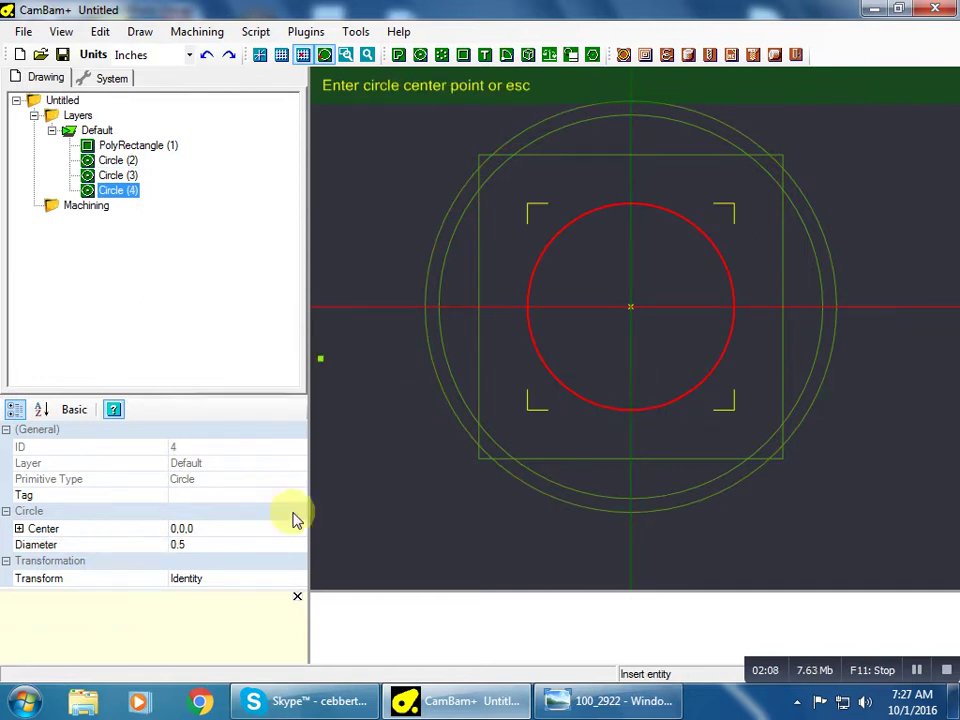
{"action": "left_click", "coordinate": [220, 546]}
{"action": "type", "text": "313"}
{"action": "key", "text": "Return"}
{"action": "left_click", "coordinate": [355, 31]}
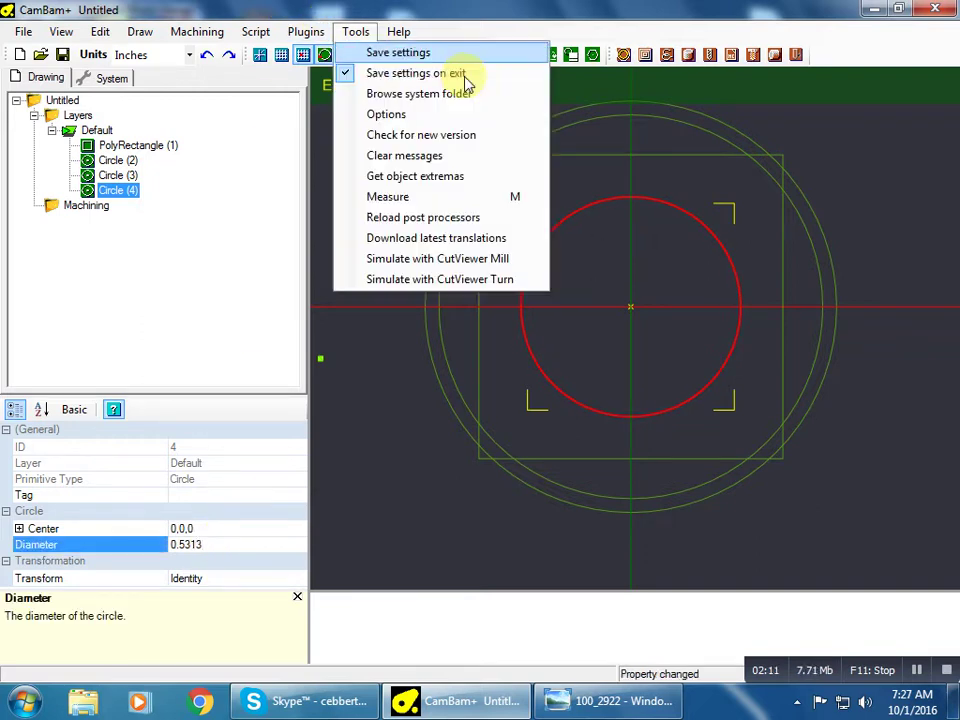
{"action": "left_click", "coordinate": [422, 54]}
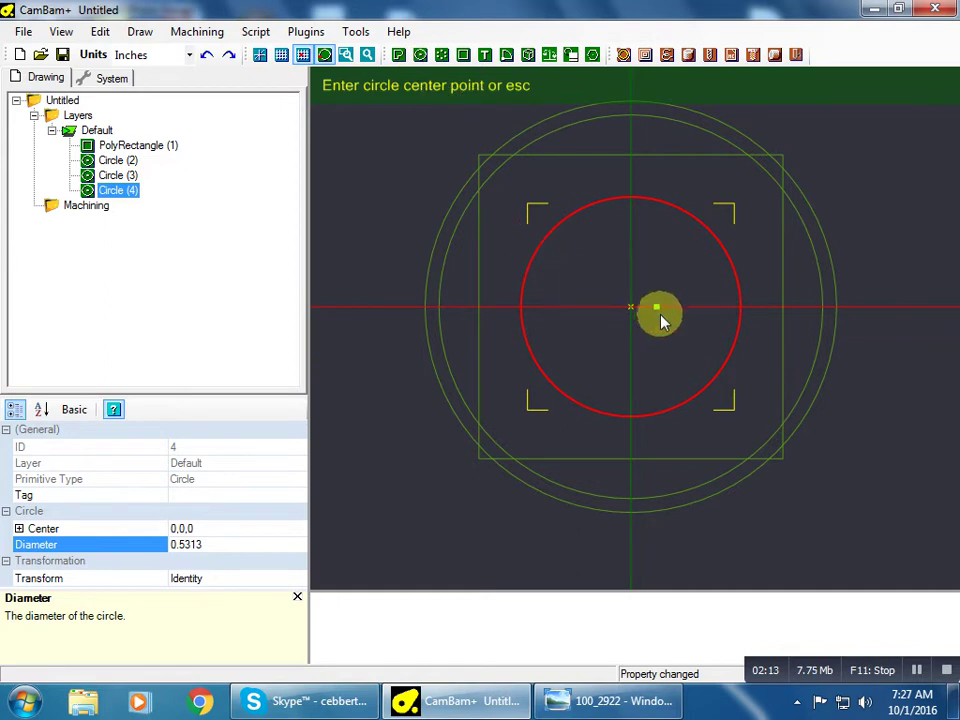
- Draw Circle (5) at the origin with a 1.08 diameter
{"action": "left_click", "coordinate": [631, 306]}
{"action": "left_click", "coordinate": [662, 548]}
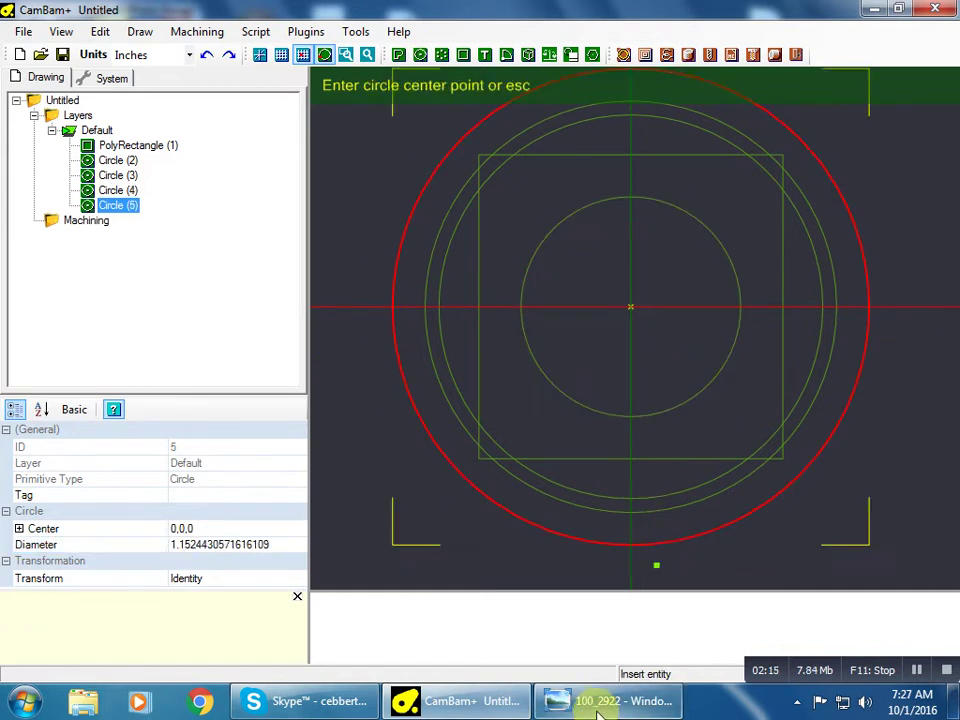
{"action": "left_click", "coordinate": [565, 700]}
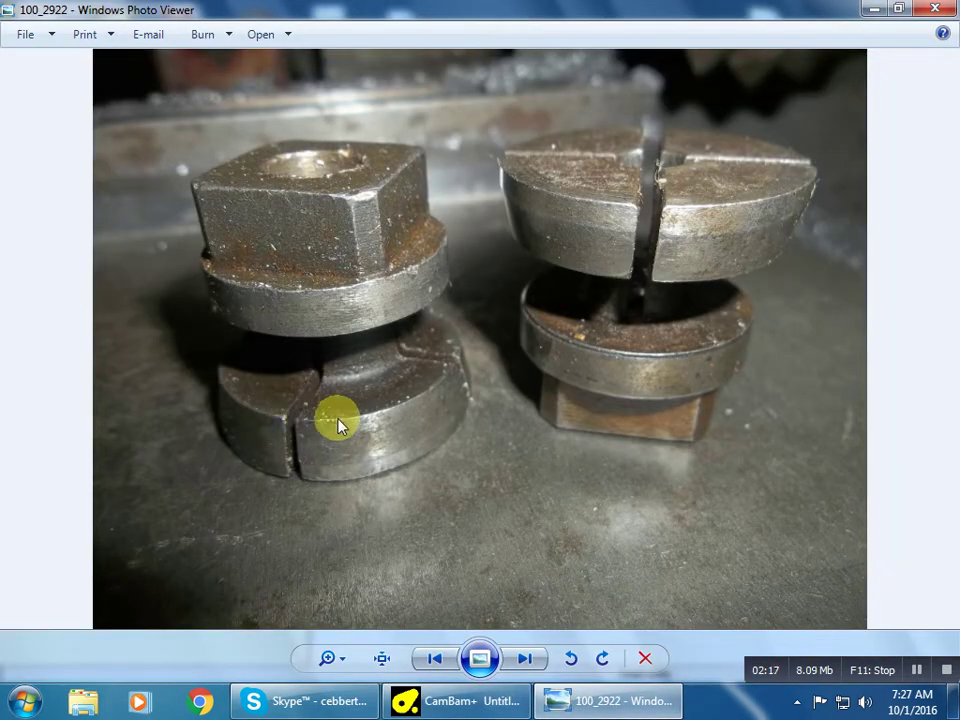
{"action": "left_click", "coordinate": [440, 701]}
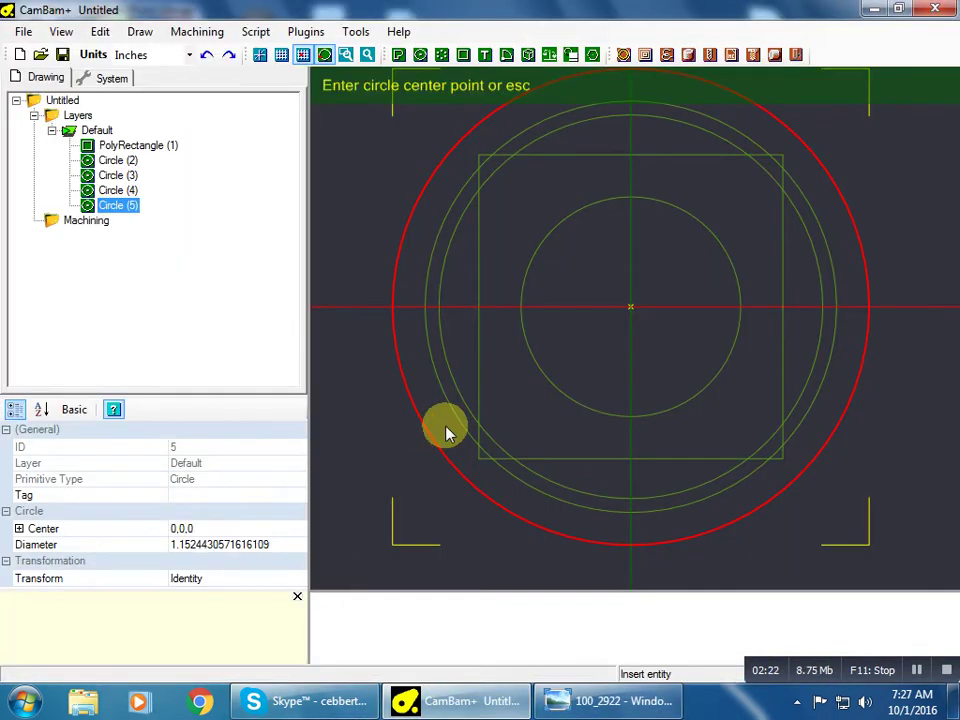
{"action": "left_click", "coordinate": [262, 545]}
{"action": "left_click", "coordinate": [43, 544]}
{"action": "type", "text": "1.089"}
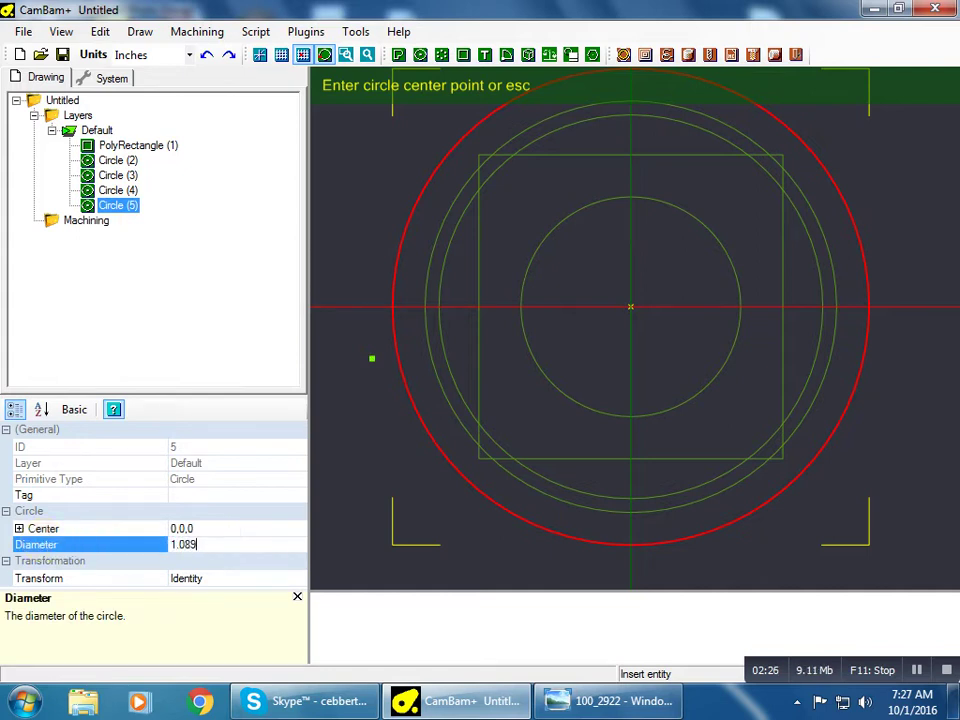
{"action": "key", "text": "BackSpace"}
{"action": "key", "text": "Return"}
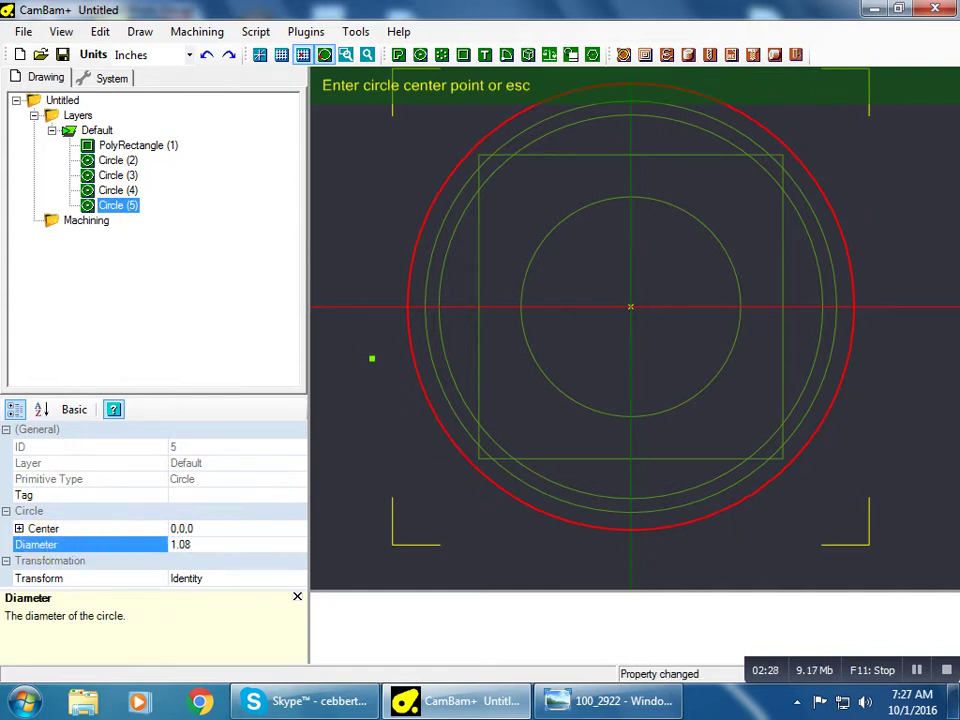
- Draw Circle (6) at the origin with a 1.18 diameter, cancelling an extra circle
{"action": "left_click", "coordinate": [630, 307]}
{"action": "left_click", "coordinate": [630, 566]}
{"action": "left_click", "coordinate": [605, 700]}
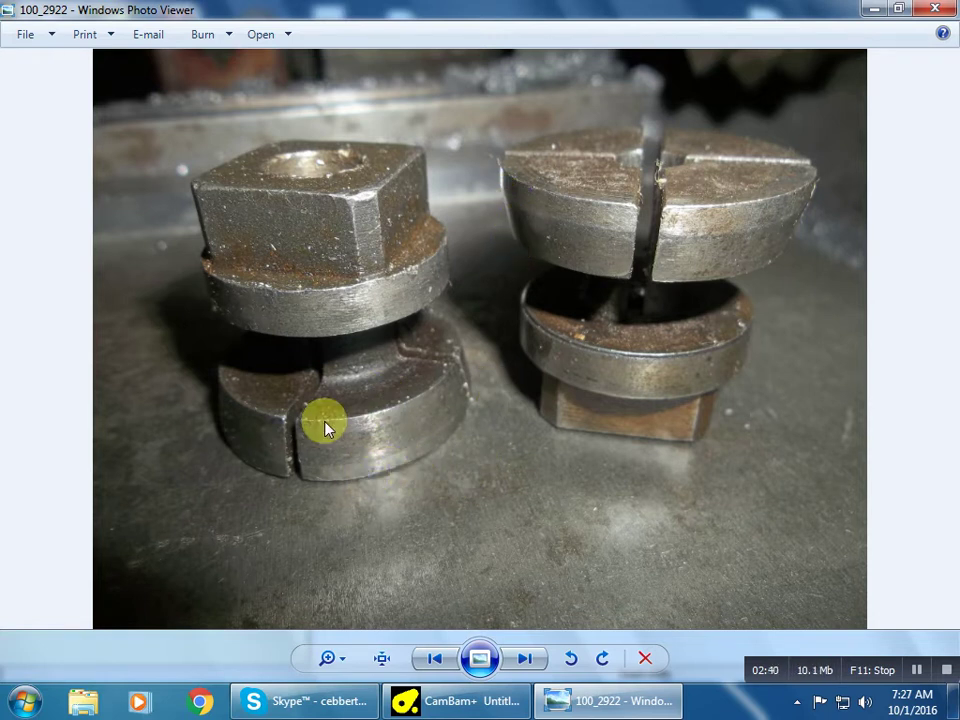
{"action": "left_click", "coordinate": [440, 706]}
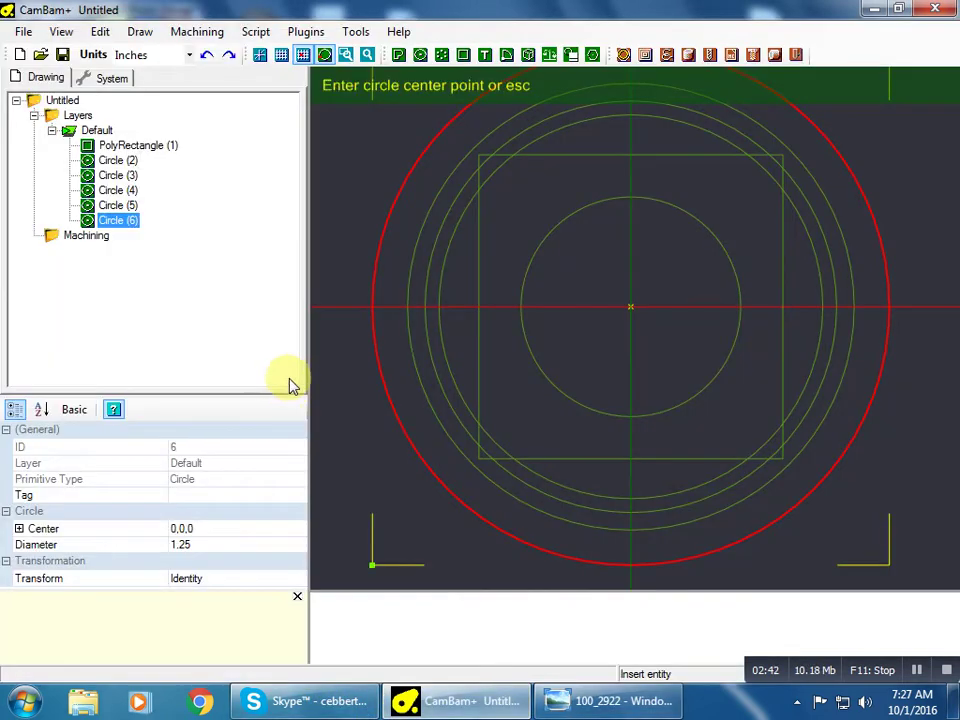
{"action": "left_click", "coordinate": [240, 548]}
{"action": "left_click", "coordinate": [57, 548]}
{"action": "type", "text": "1.18"}
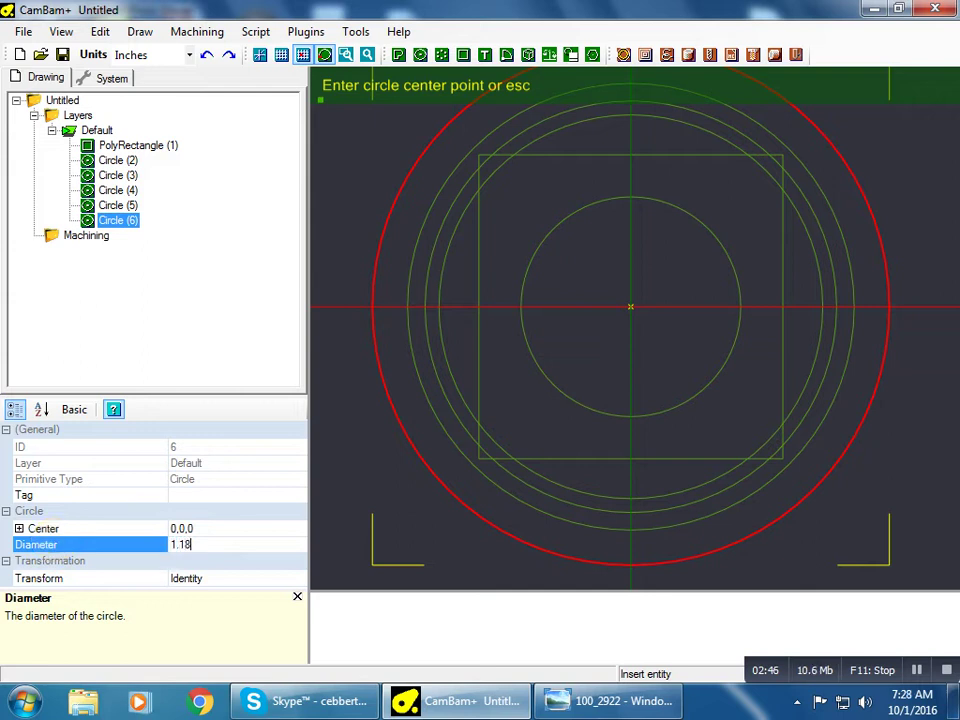
{"action": "key", "text": "Return"}
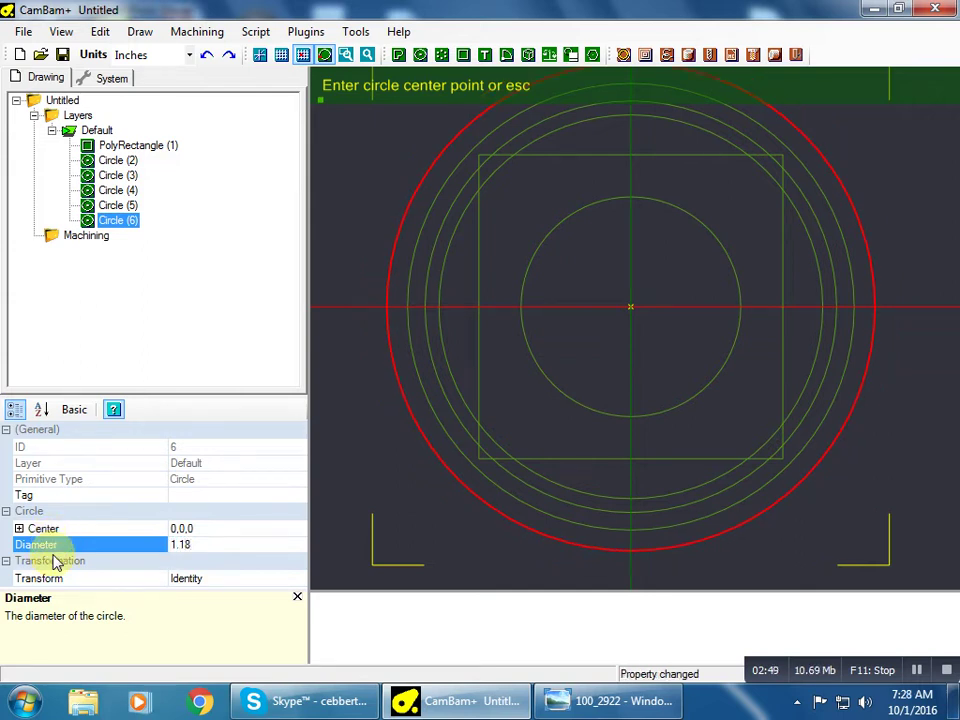
{"action": "left_click", "coordinate": [460, 485]}
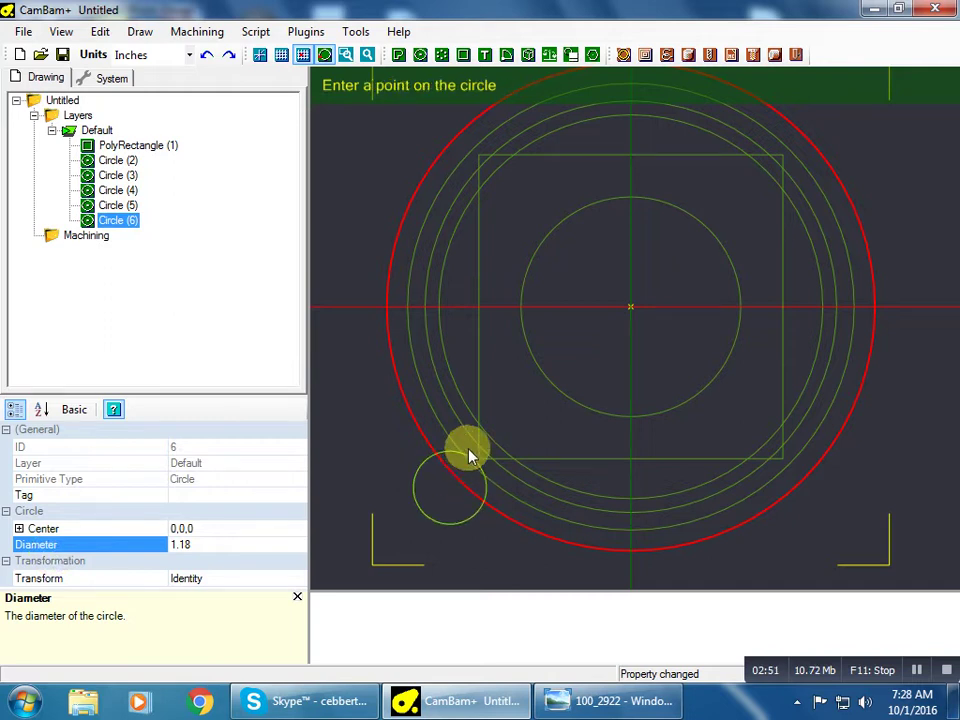
{"action": "key", "text": "Escape"}
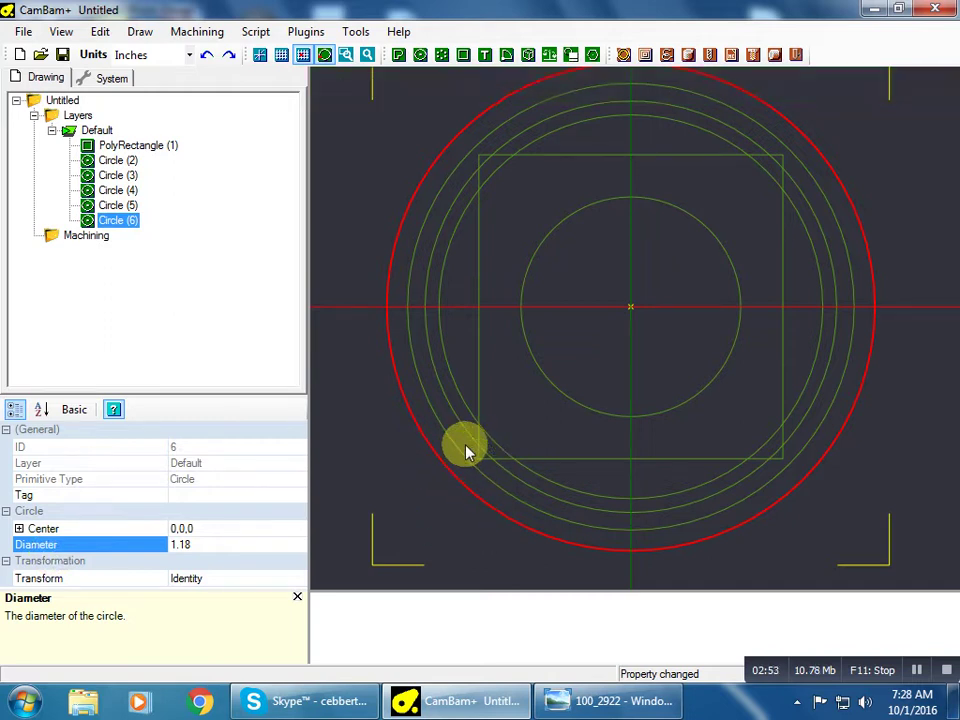
- Orbit the drawing into 3D and pick out PolyRectangle (1), the square outline
{"action": "mouse_move", "coordinate": [465, 480]}
{"action": "left_mouse_down", "text": "alt"}
{"action": "mouse_move", "coordinate": [484, 407]}
{"action": "mouse_move", "coordinate": [520, 367]}
{"action": "left_mouse_up", "text": "alt"}
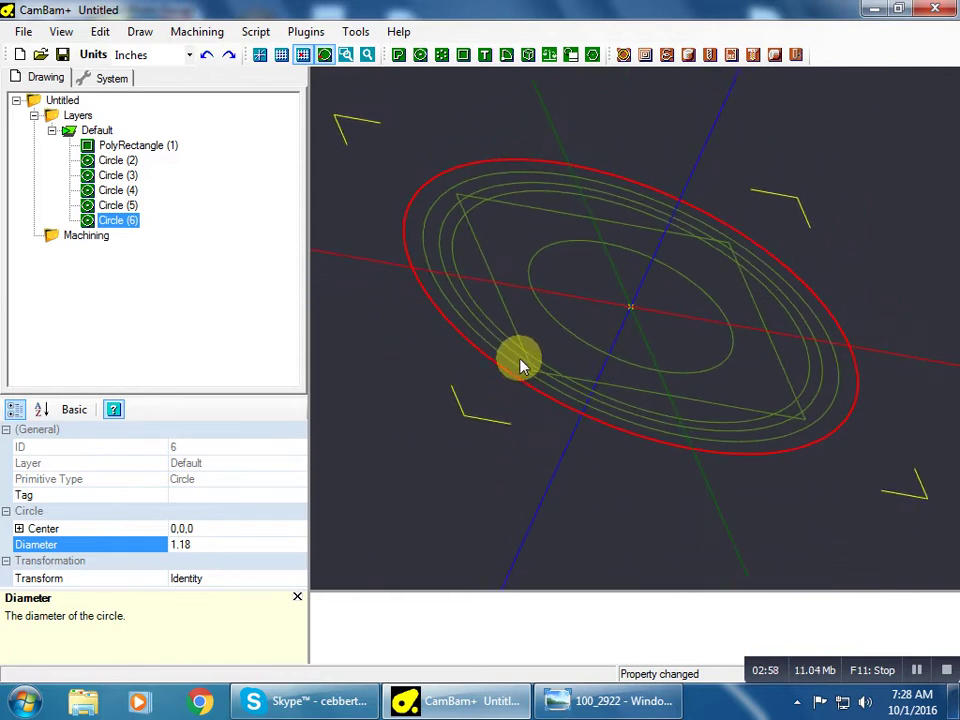
{"action": "key", "text": "Left"}
{"action": "key", "text": "Left"}
{"action": "key", "text": "Left"}
{"action": "key", "text": "Left"}
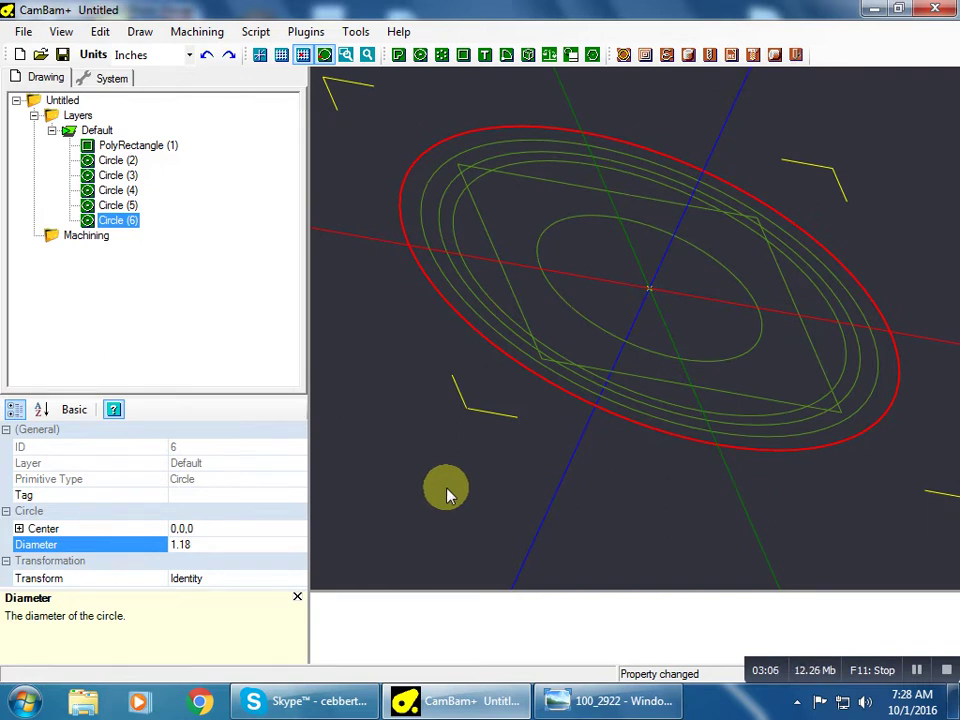
{"action": "left_click", "coordinate": [495, 250]}
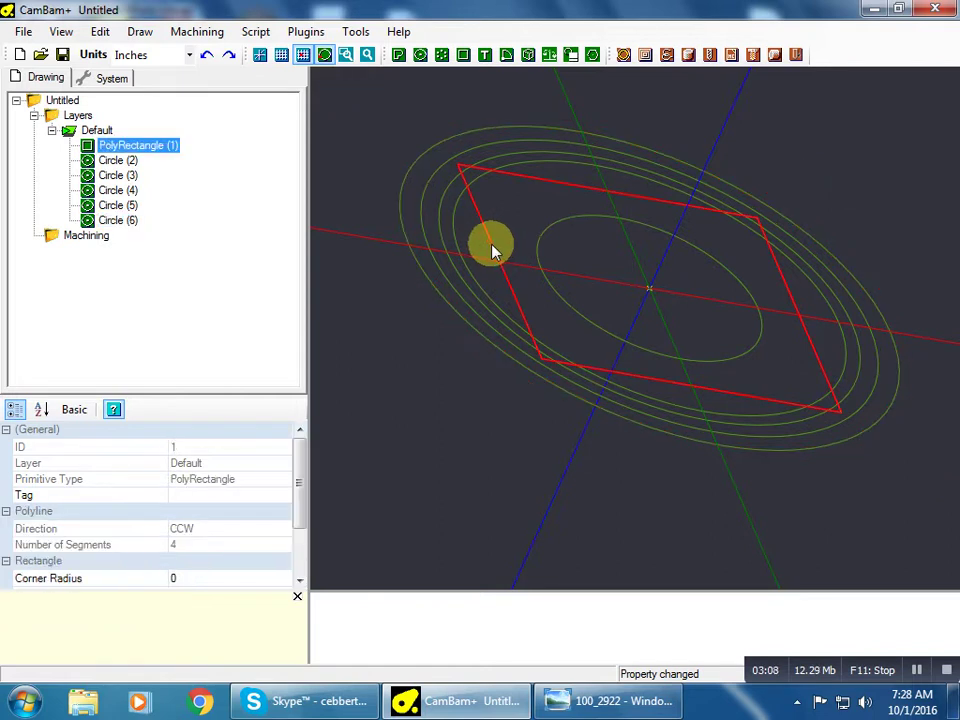
{"action": "left_click", "coordinate": [575, 701]}
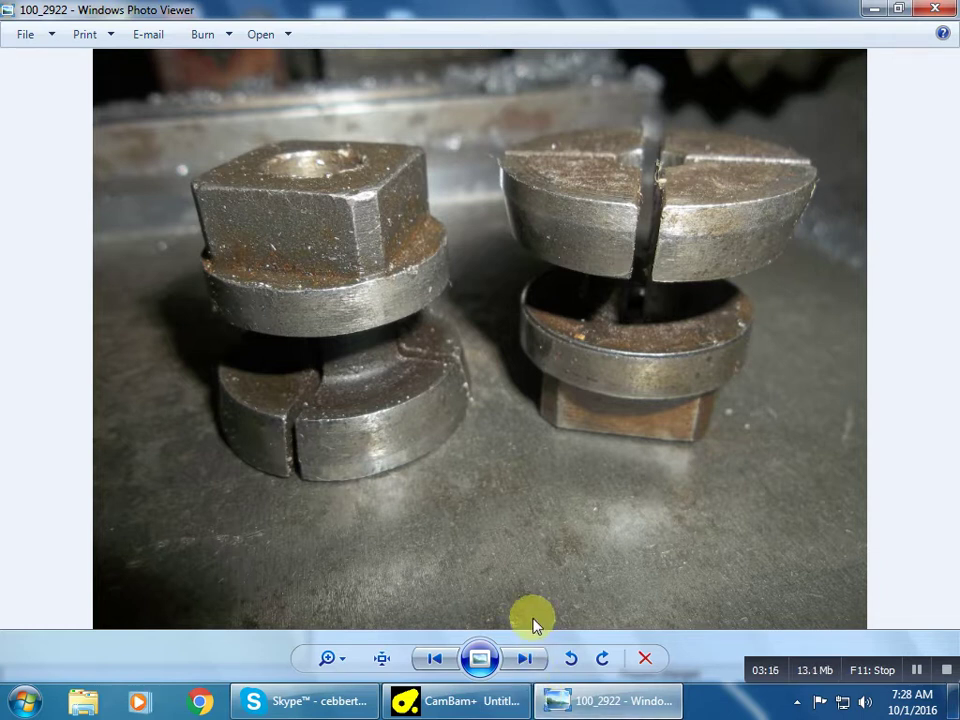
{"action": "left_click", "coordinate": [476, 712]}
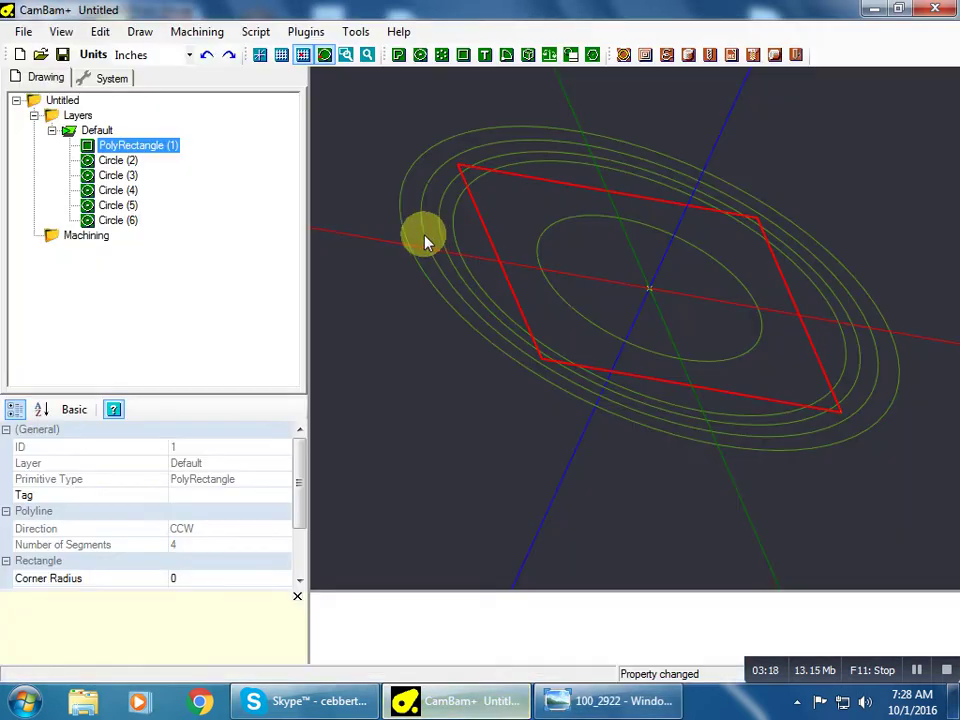
{"action": "left_click", "coordinate": [482, 248]}
- Create a Profile operation on the square with a -0.335 target depth
{"action": "left_click", "coordinate": [489, 240]}
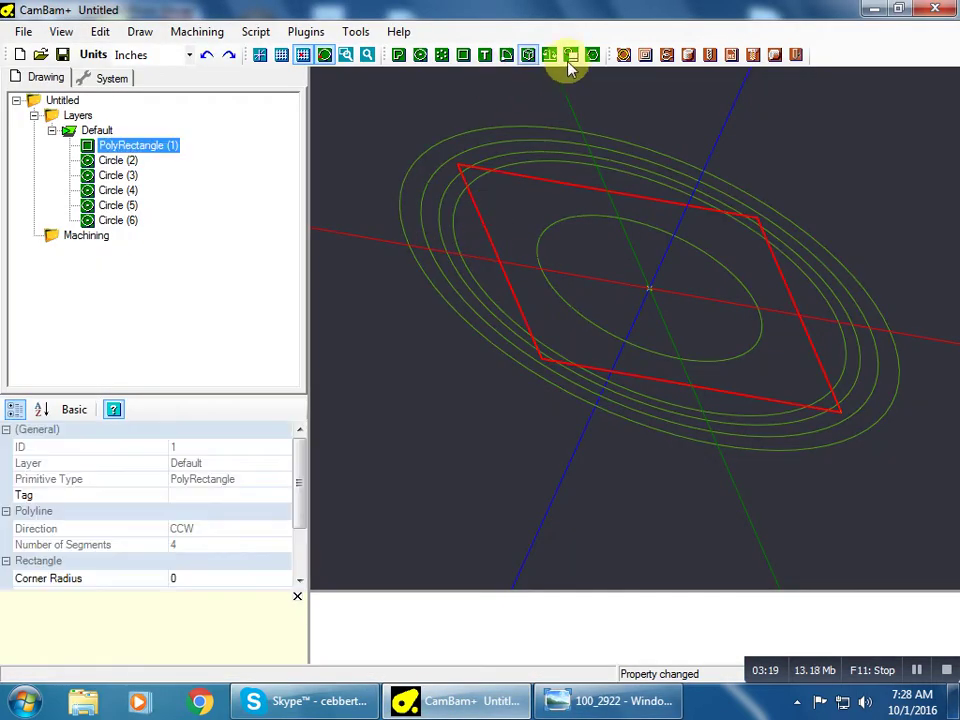
{"action": "left_click", "coordinate": [622, 53]}
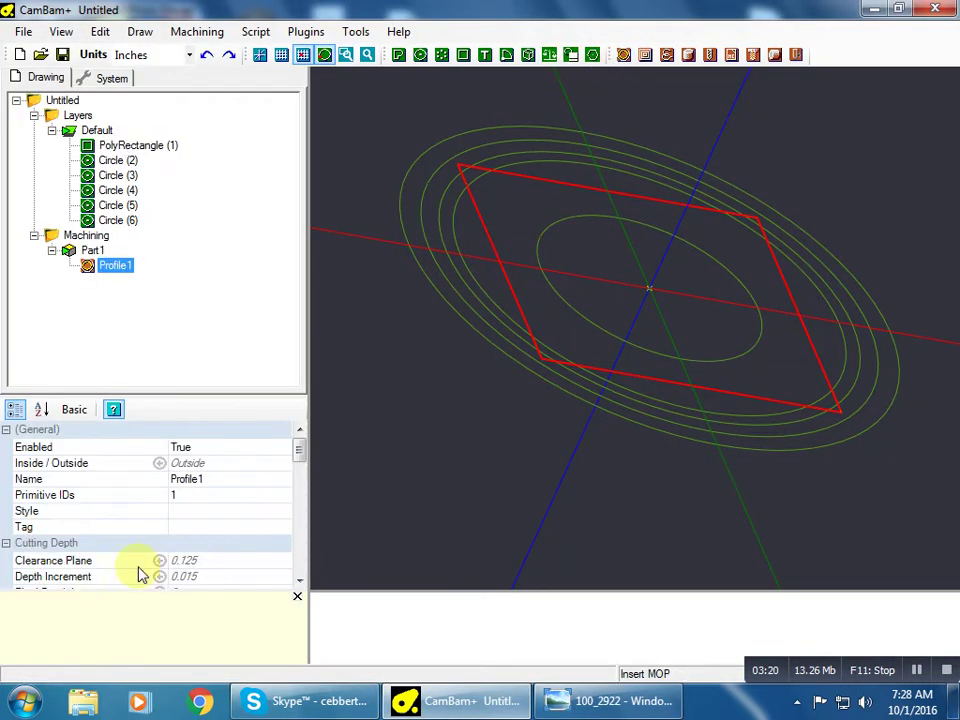
{"action": "left_click", "coordinate": [240, 578]}
{"action": "left_click_drag", "start_coordinate": [300, 454], "coordinate": [268, 488]}
{"action": "left_click", "coordinate": [268, 490]}
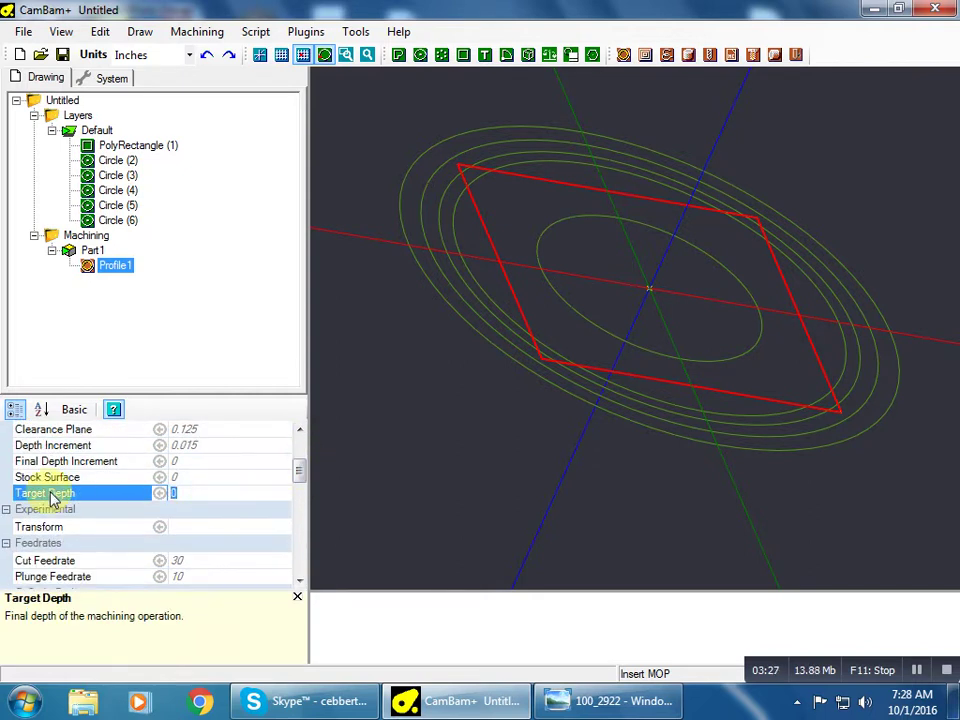
{"action": "key", "text": "BackSpace"}
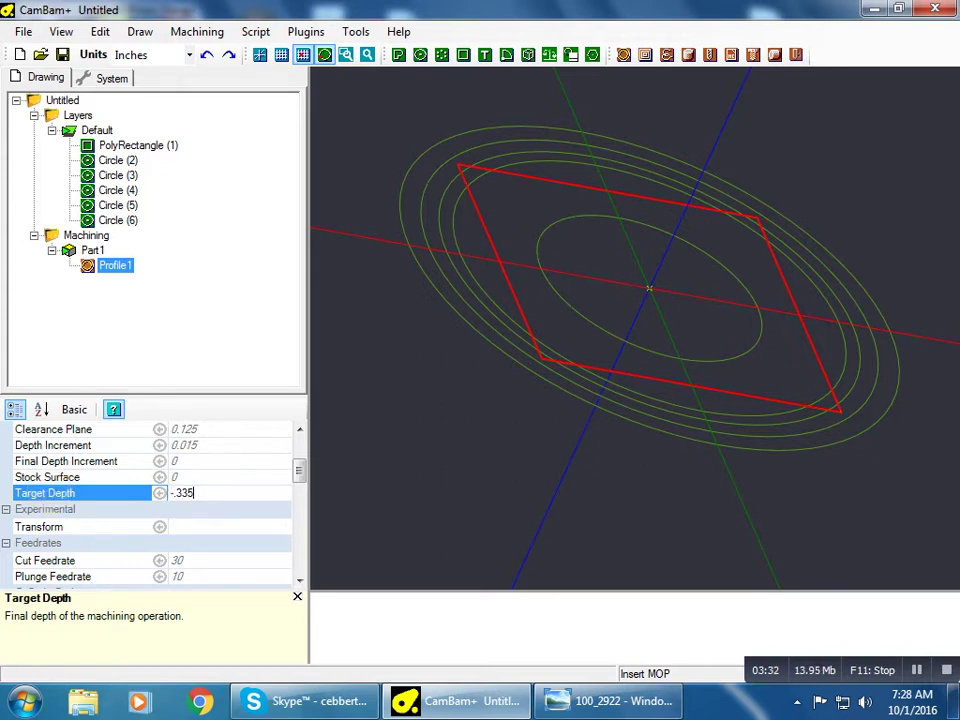
{"action": "key", "text": "Return"}
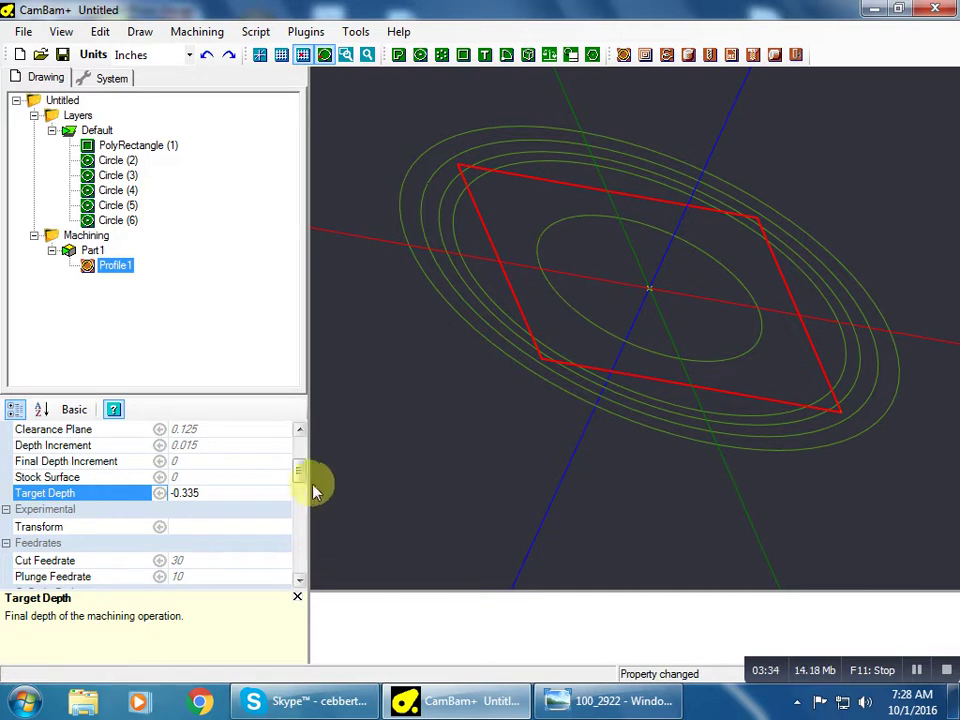
{"action": "left_click_drag", "start_coordinate": [300, 478], "coordinate": [300, 568]}
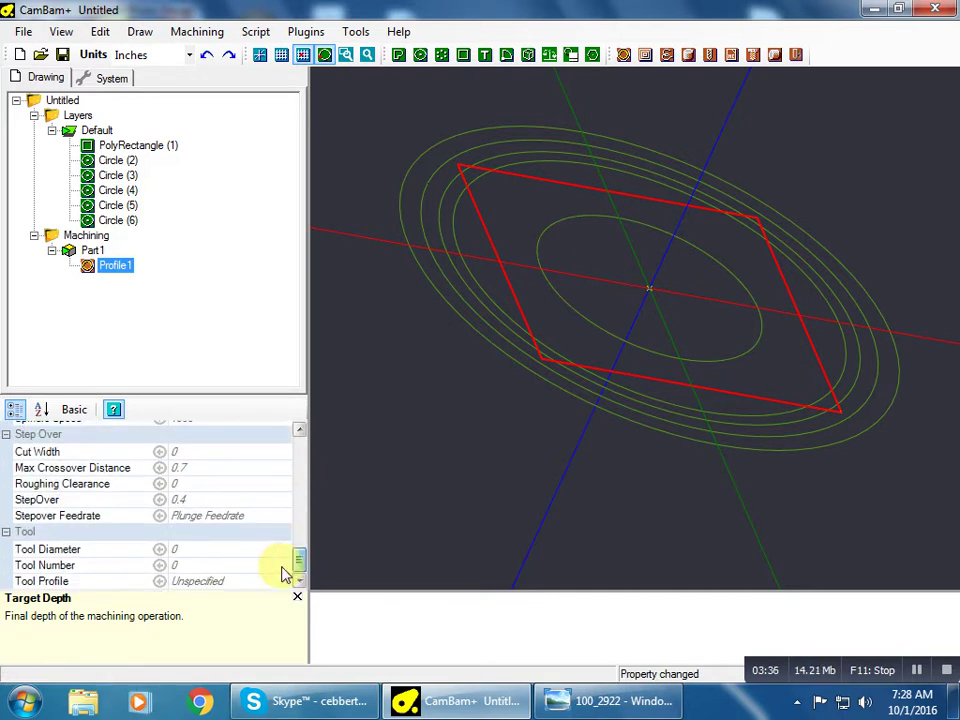
- Generate Profile1's toolpaths and compare them against the collet photo
{"action": "right_click", "coordinate": [98, 237]}
{"action": "left_click", "coordinate": [106, 247]}
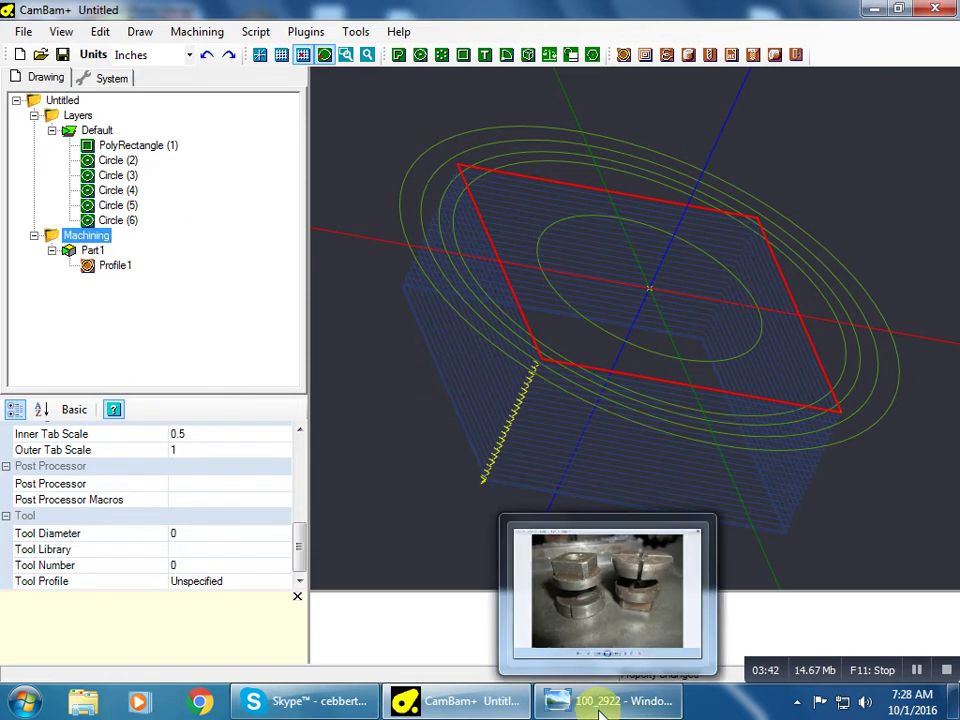
{"action": "left_click", "coordinate": [563, 699]}
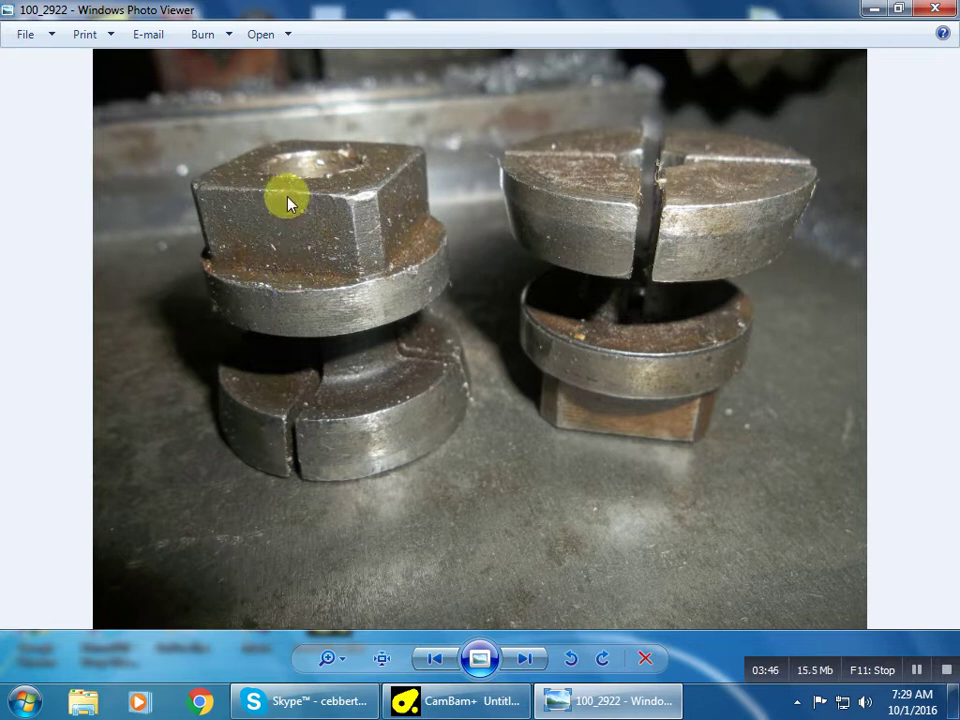
{"action": "left_click", "coordinate": [433, 701]}
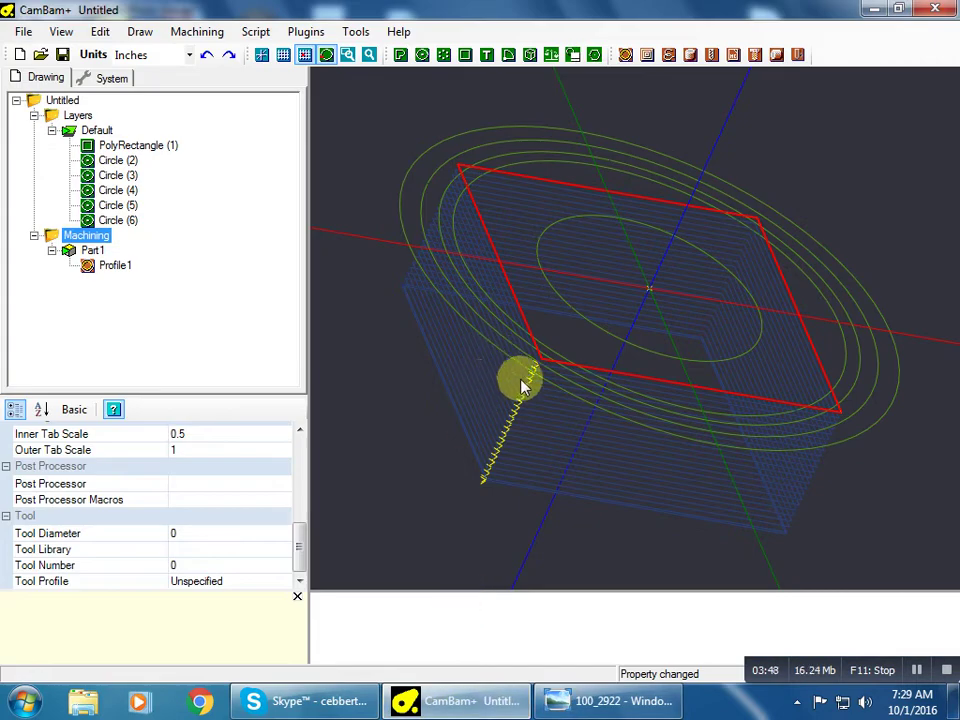
{"action": "left_click", "coordinate": [600, 701]}
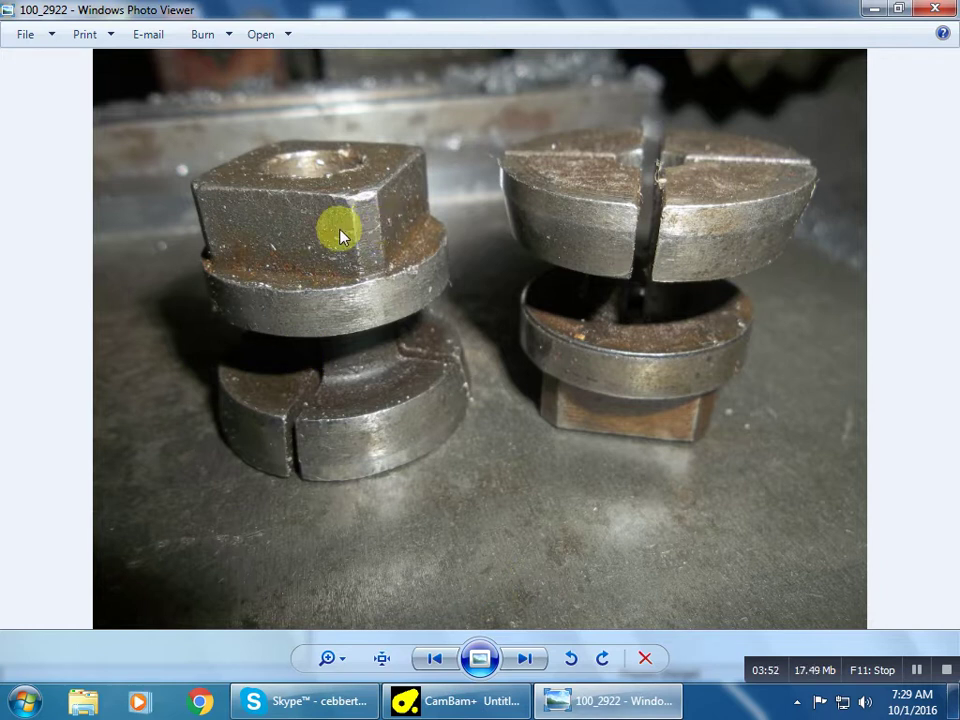
{"action": "left_click", "coordinate": [430, 701]}
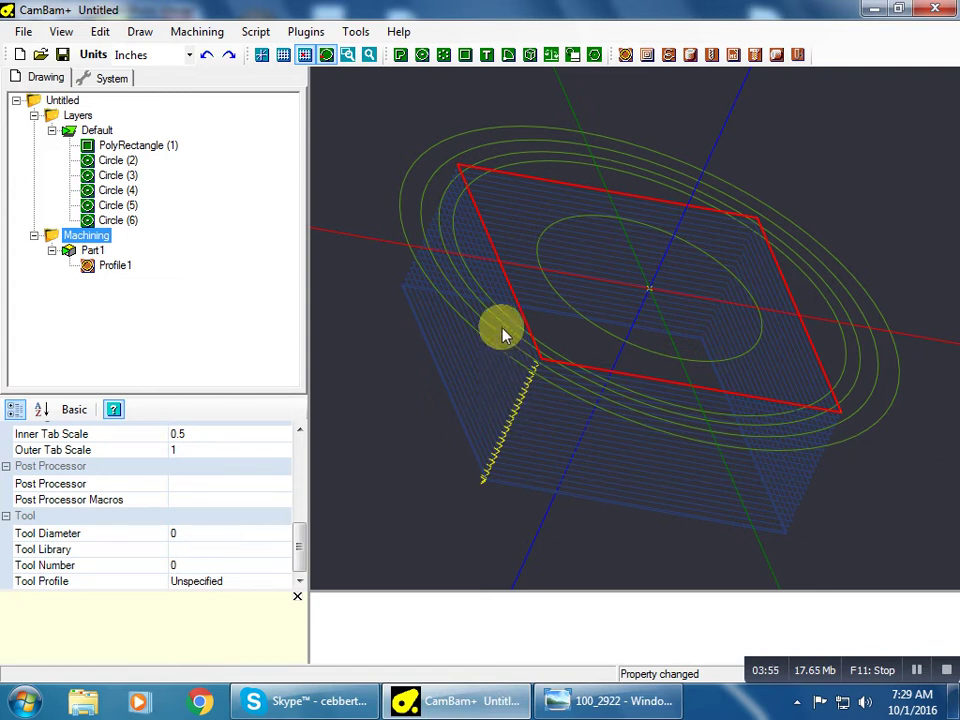
- Create Profile2 on Circle (3) with stock surface -0.335 and target depth -0.535
{"action": "left_click", "coordinate": [439, 242]}
{"action": "left_click", "coordinate": [446, 227]}
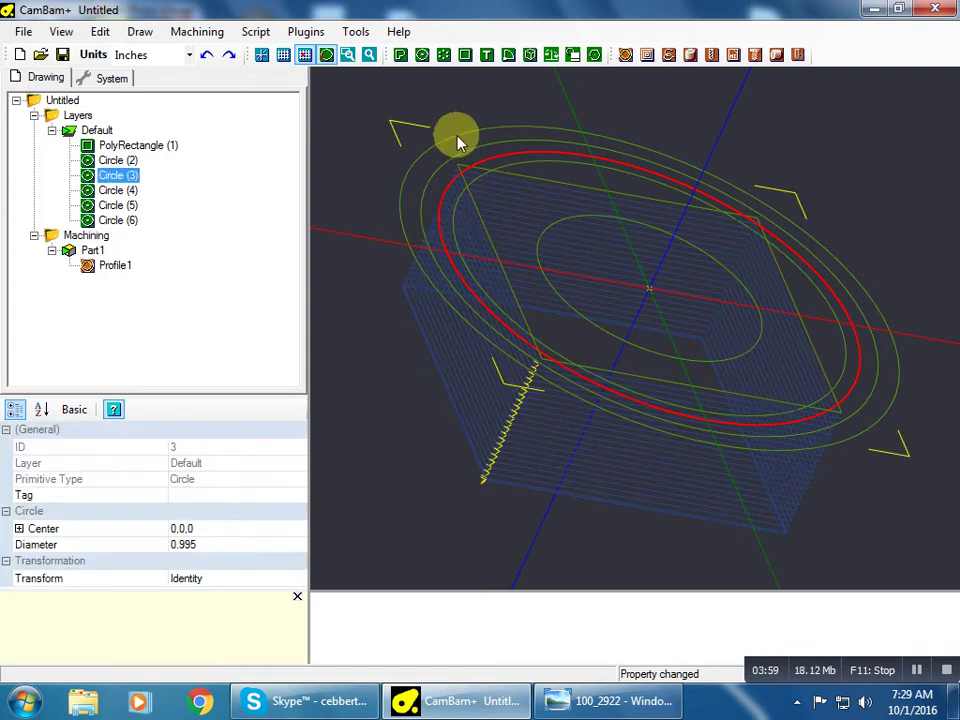
{"action": "left_click", "coordinate": [625, 54]}
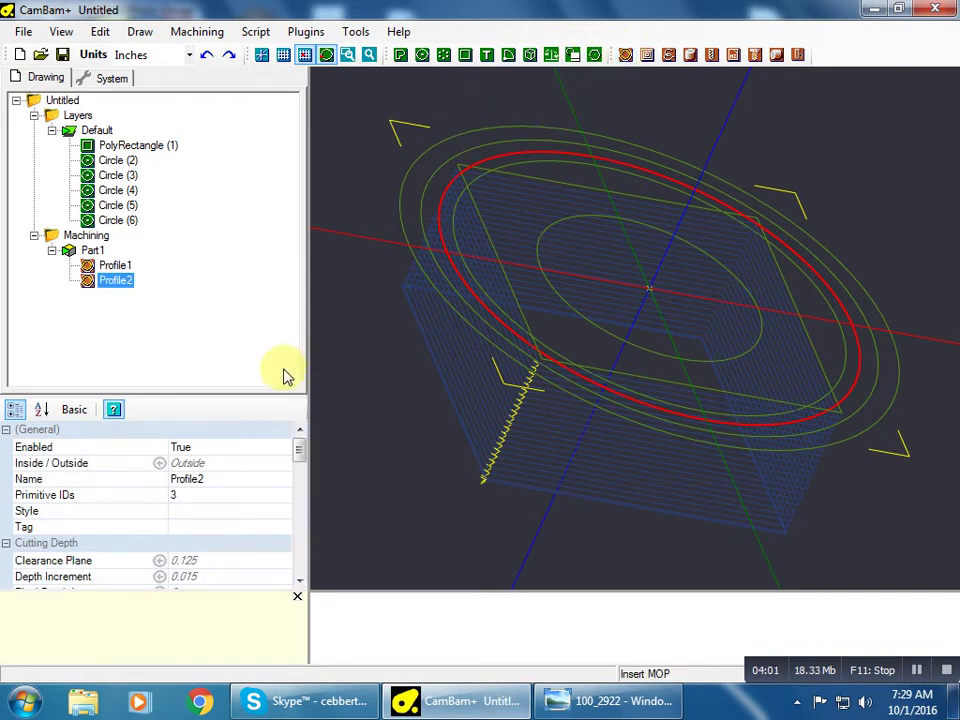
{"action": "left_click_drag", "start_coordinate": [300, 444], "coordinate": [302, 461]}
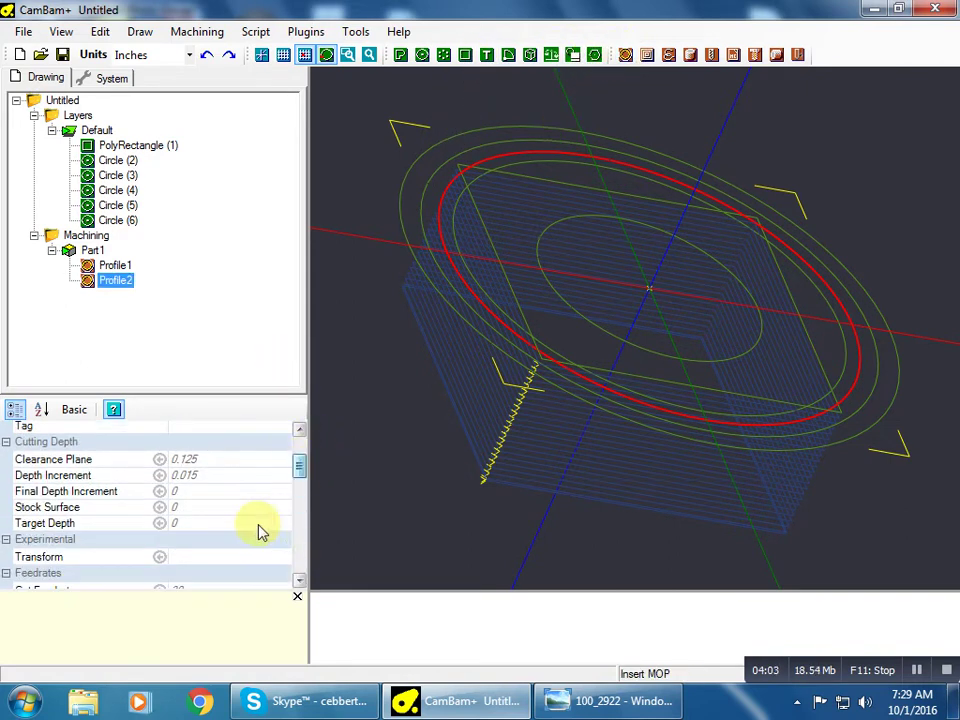
{"action": "left_click", "coordinate": [214, 514]}
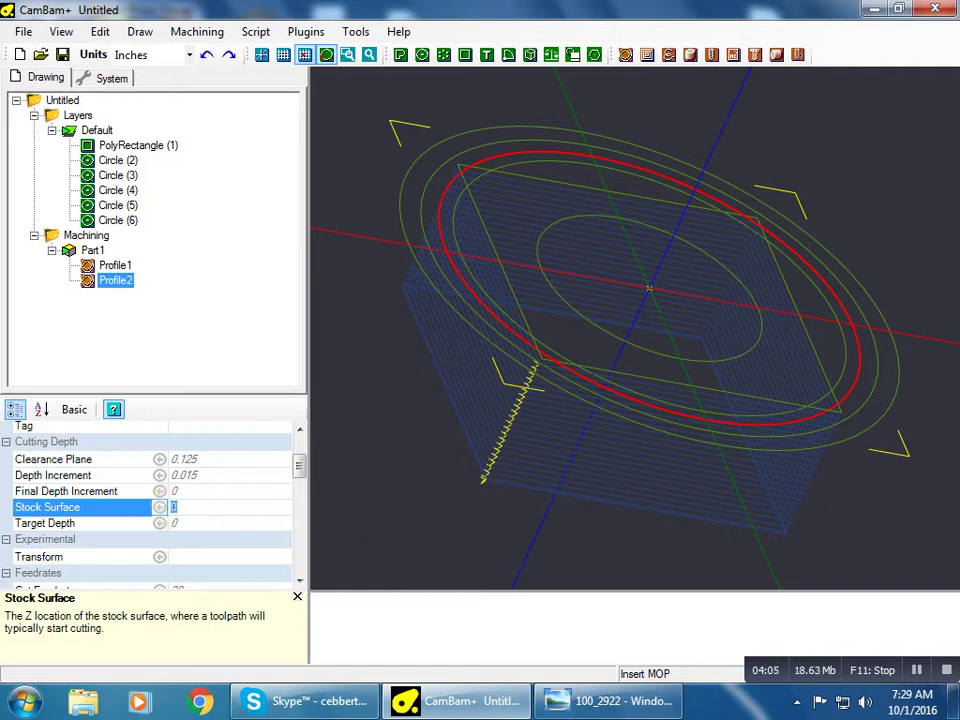
{"action": "type", "text": "-.335"}
{"action": "left_click", "coordinate": [184, 522]}
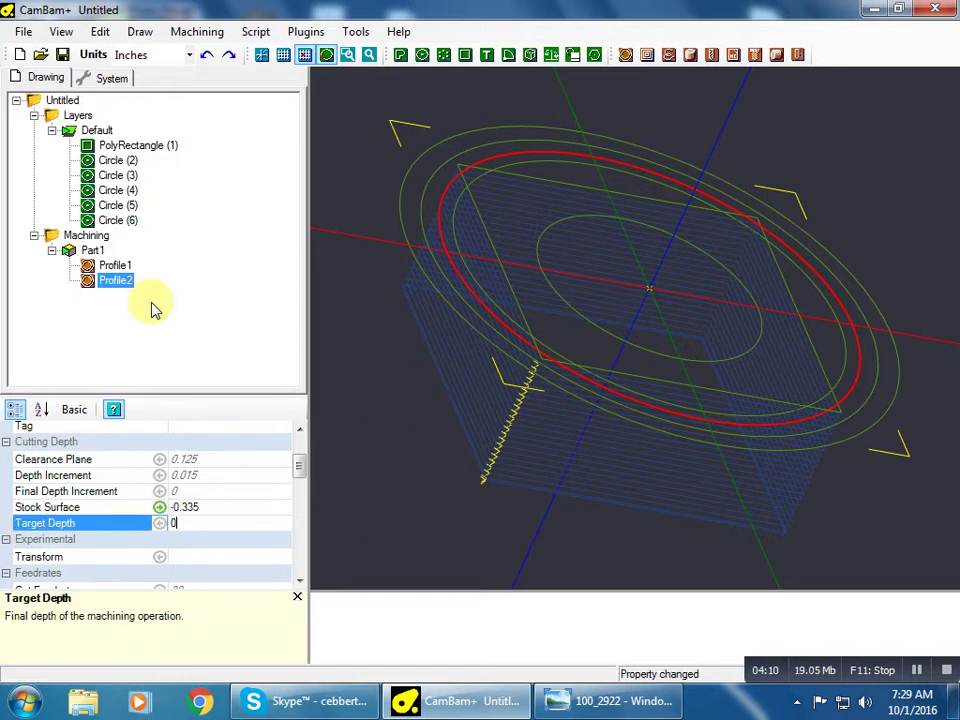
{"action": "left_click", "coordinate": [113, 264]}
{"action": "left_click", "coordinate": [118, 282]}
{"action": "left_click", "coordinate": [180, 524]}
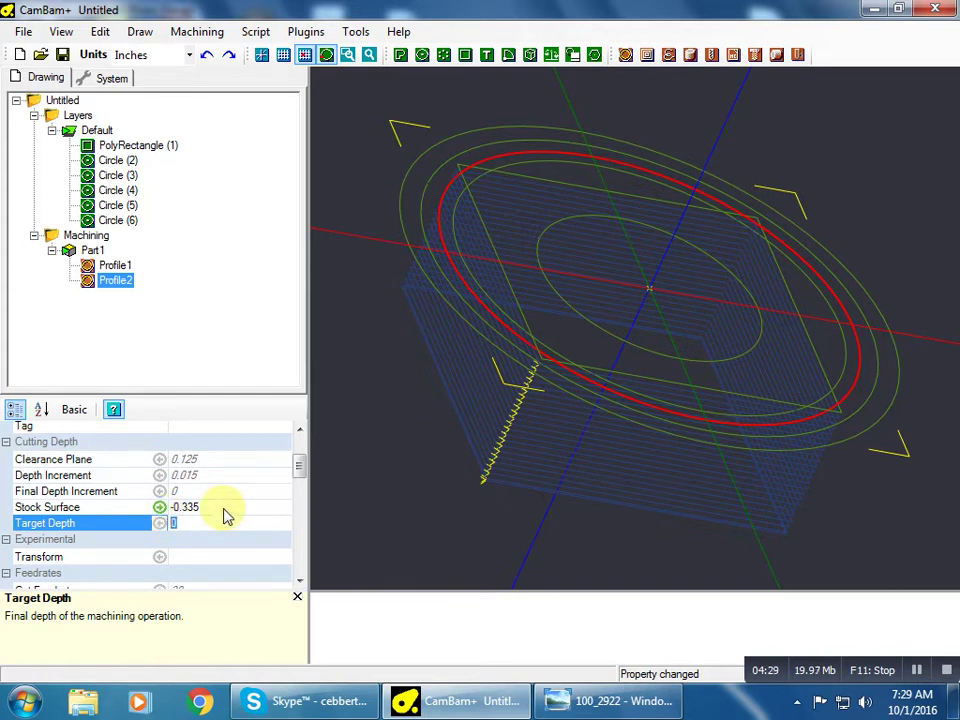
{"action": "type", "text": ".535"}
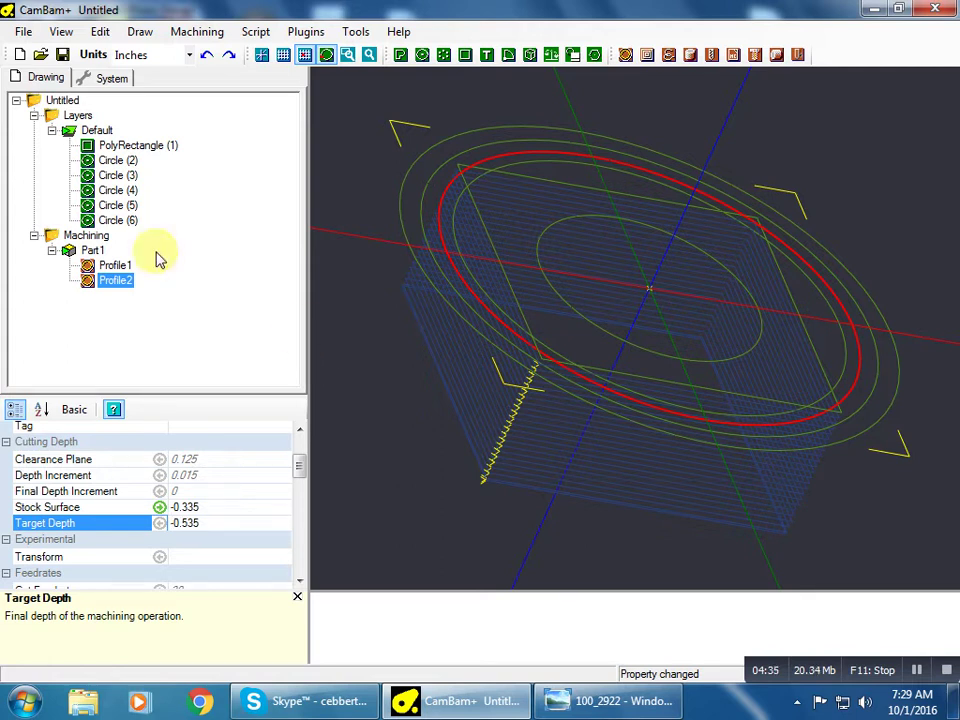
- Generate toolpaths for all machining operations and view them edge-on
{"action": "left_click", "coordinate": [86, 235]}
{"action": "right_click", "coordinate": [80, 237]}
{"action": "left_click", "coordinate": [160, 243]}
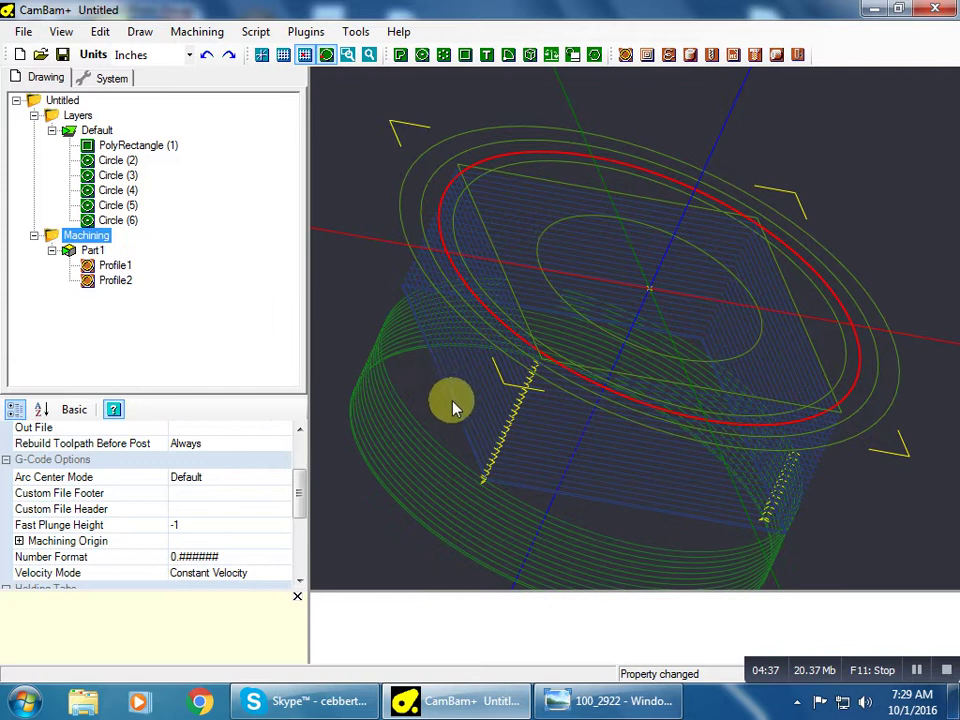
{"action": "left_click_drag", "start_coordinate": [451, 403], "coordinate": [458, 351], "text": "alt"}
{"action": "left_click", "coordinate": [570, 700]}
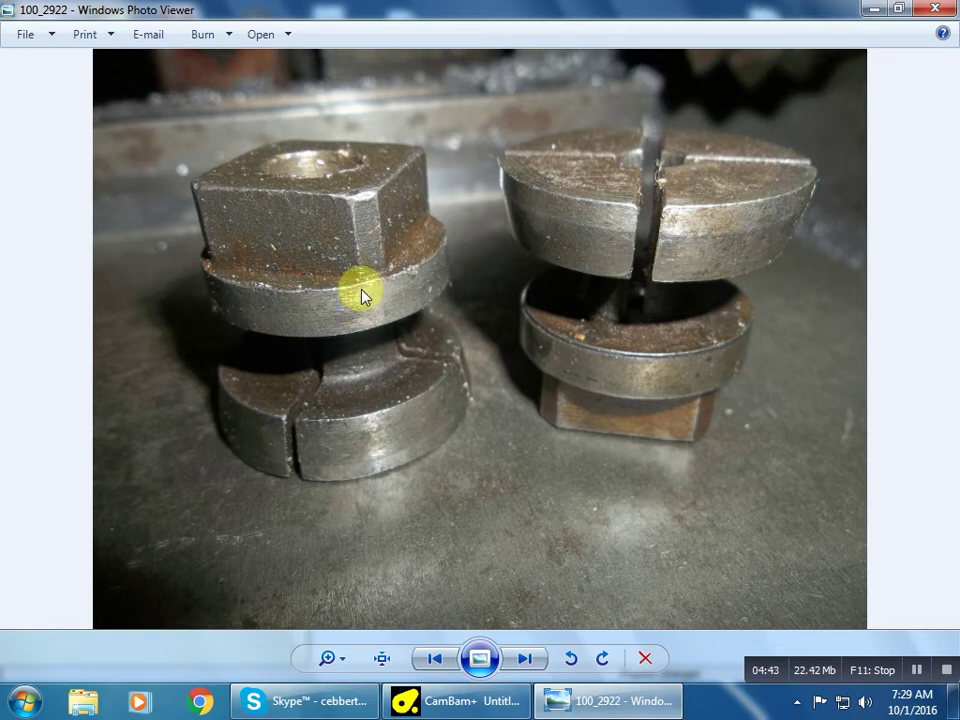
- Select Circle (4) and add a new profile operation for it
{"action": "left_click", "coordinate": [488, 704]}
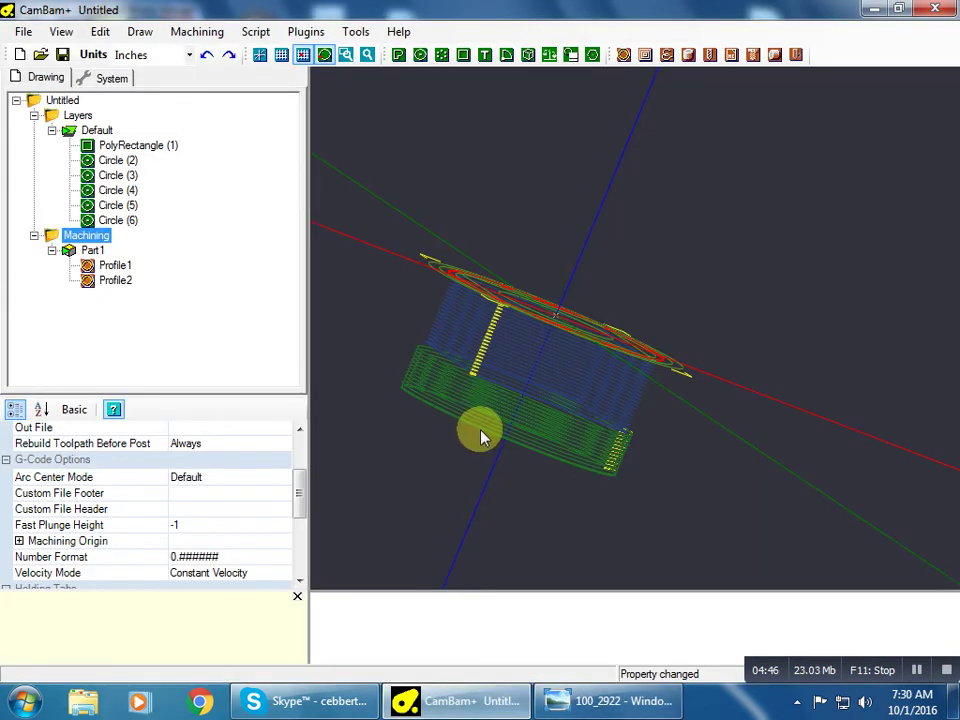
{"action": "left_click_drag", "start_coordinate": [490, 302], "coordinate": [507, 318], "text": "alt"}
{"action": "left_click", "coordinate": [508, 316]}
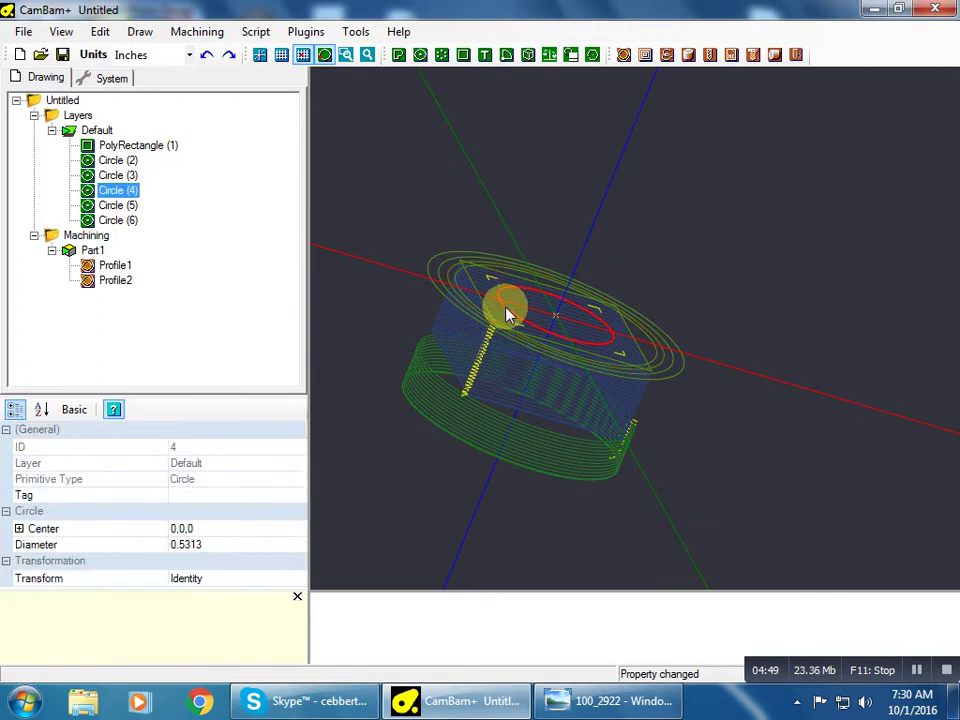
{"action": "left_click", "coordinate": [624, 54]}
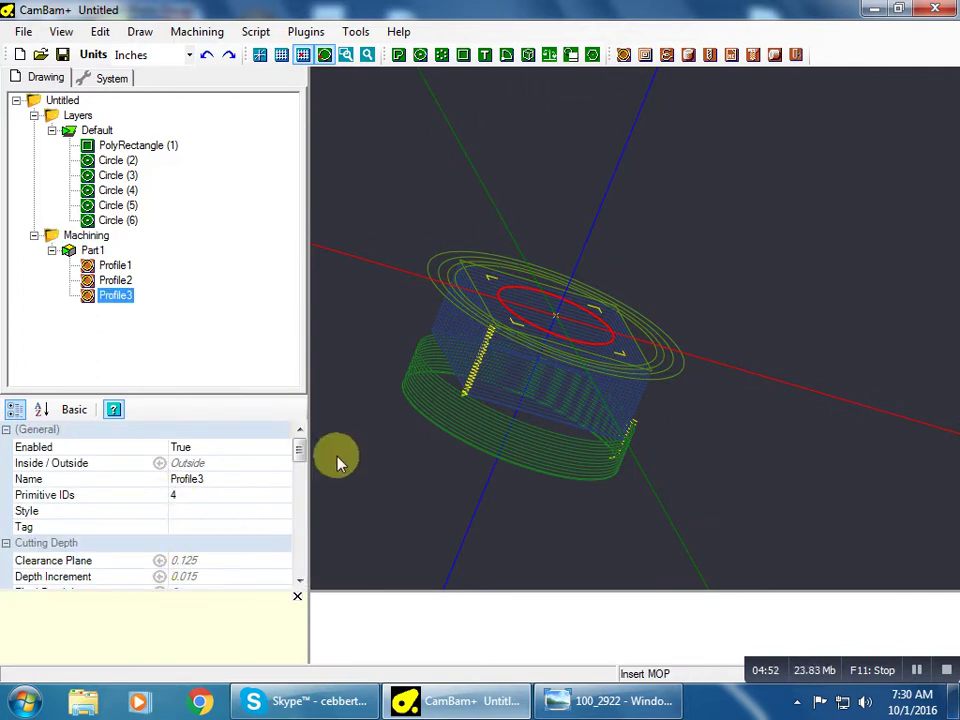
- Set Profile3 to stock surface -0.535 and target depth -0.85, then generate its toolpaths
{"action": "mouse_move", "coordinate": [301, 447]}
{"action": "left_mouse_down"}
{"action": "mouse_move", "coordinate": [298, 484]}
{"action": "mouse_move", "coordinate": [300, 467]}
{"action": "left_mouse_up"}
{"action": "left_click", "coordinate": [217, 500]}
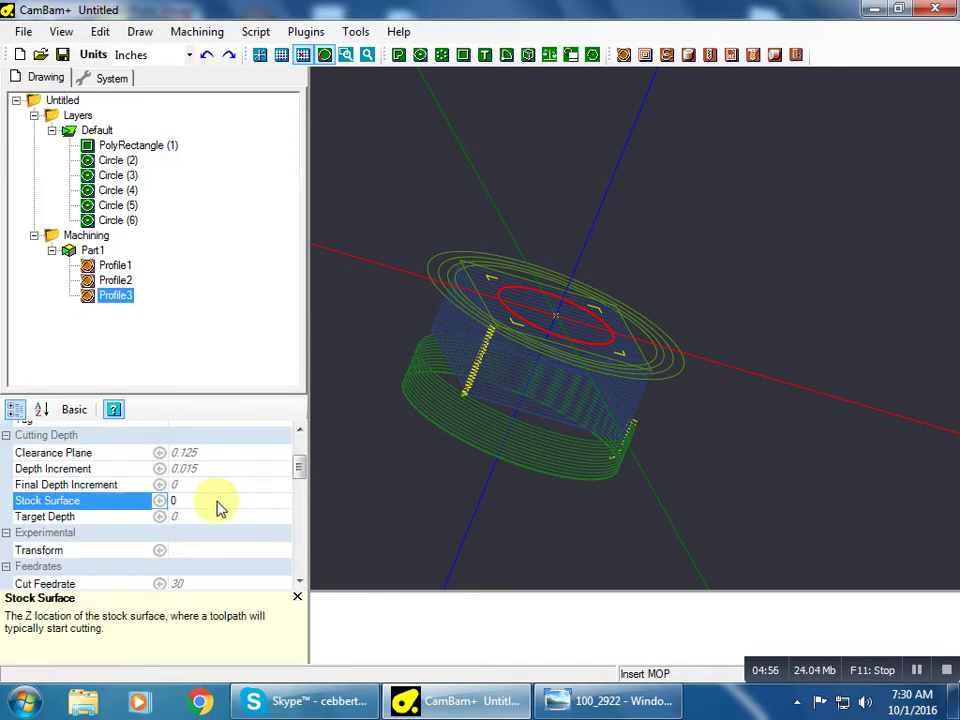
{"action": "type", "text": "-0"}
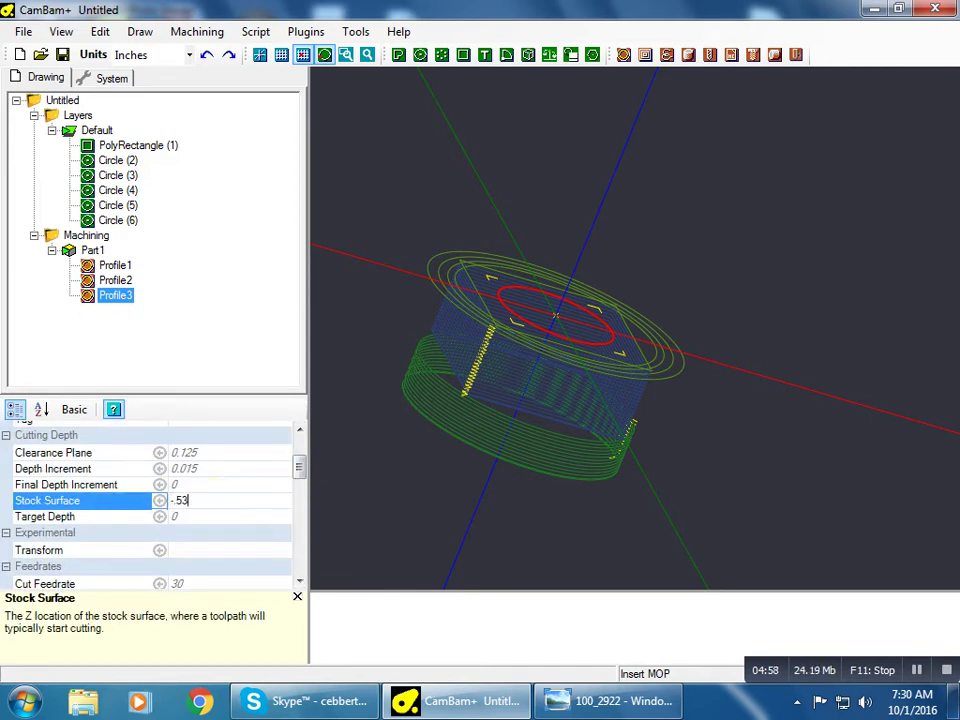
{"action": "type", "text": ".535"}
{"action": "left_click", "coordinate": [195, 517]}
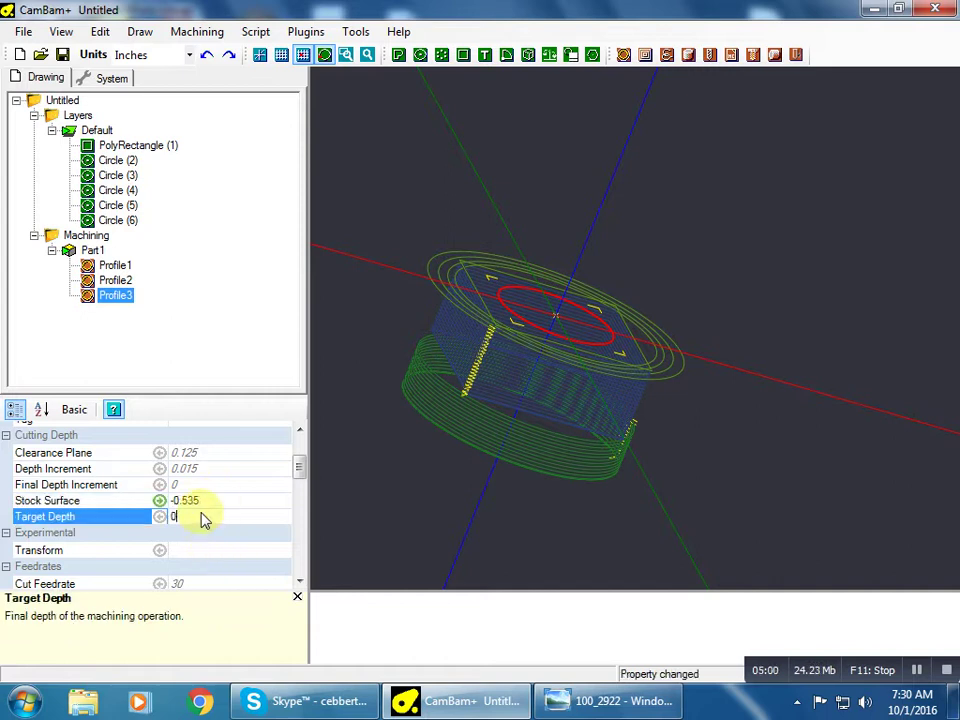
{"action": "type", "text": "-.85"}
{"action": "left_click", "coordinate": [192, 485]}
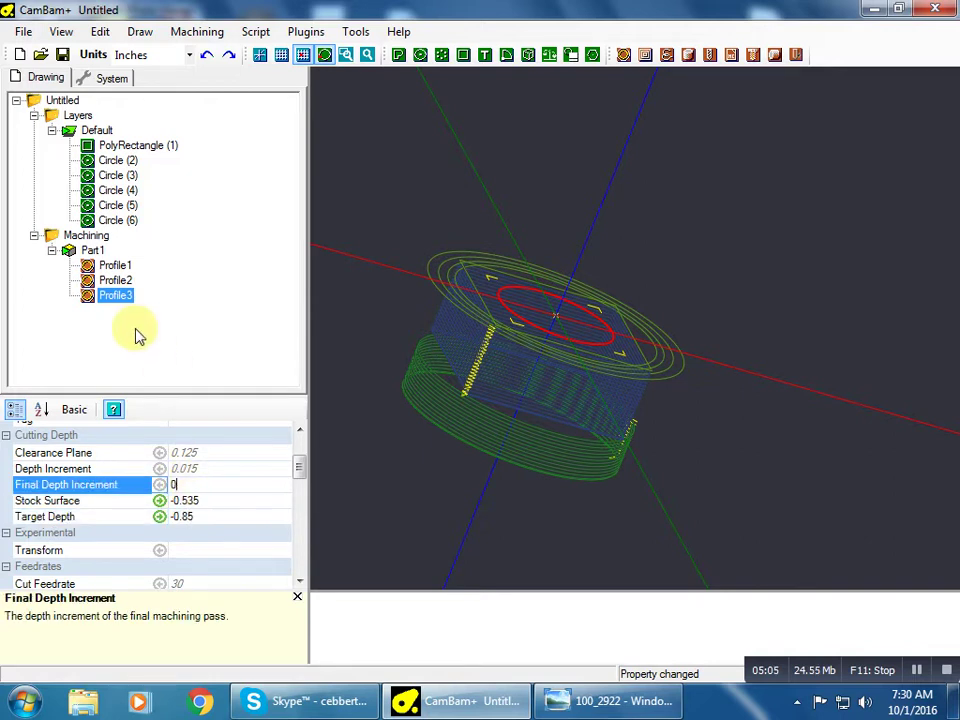
{"action": "right_click", "coordinate": [112, 299]}
{"action": "left_click", "coordinate": [168, 306]}
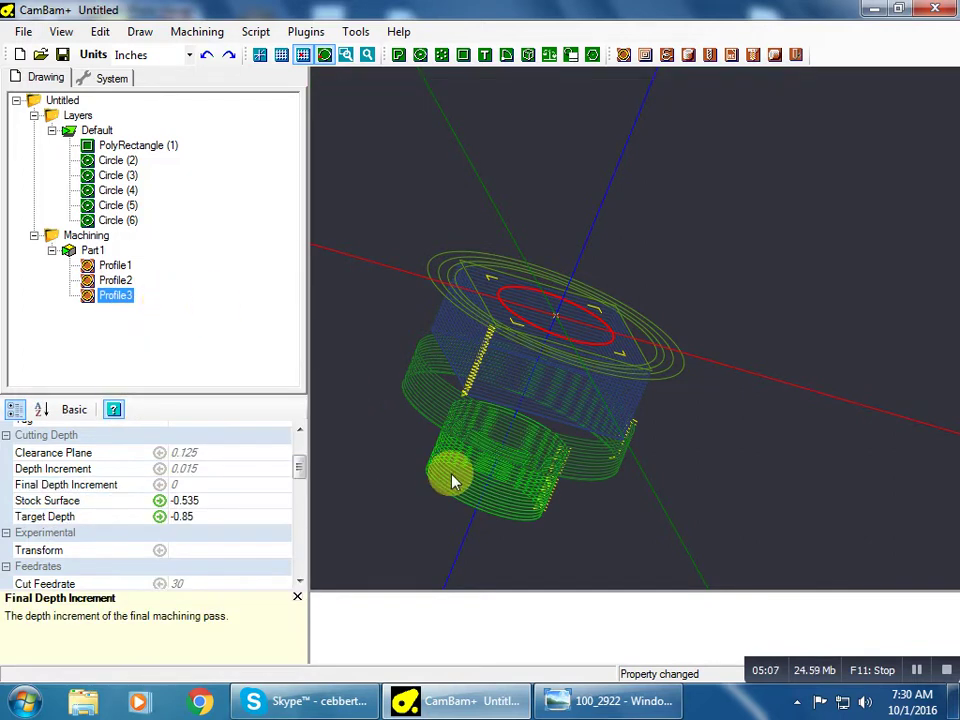
- Profile Circle (5) from stock surface -0.85 to target depth -1.05 and regenerate all toolpaths
{"action": "left_click", "coordinate": [441, 279]}
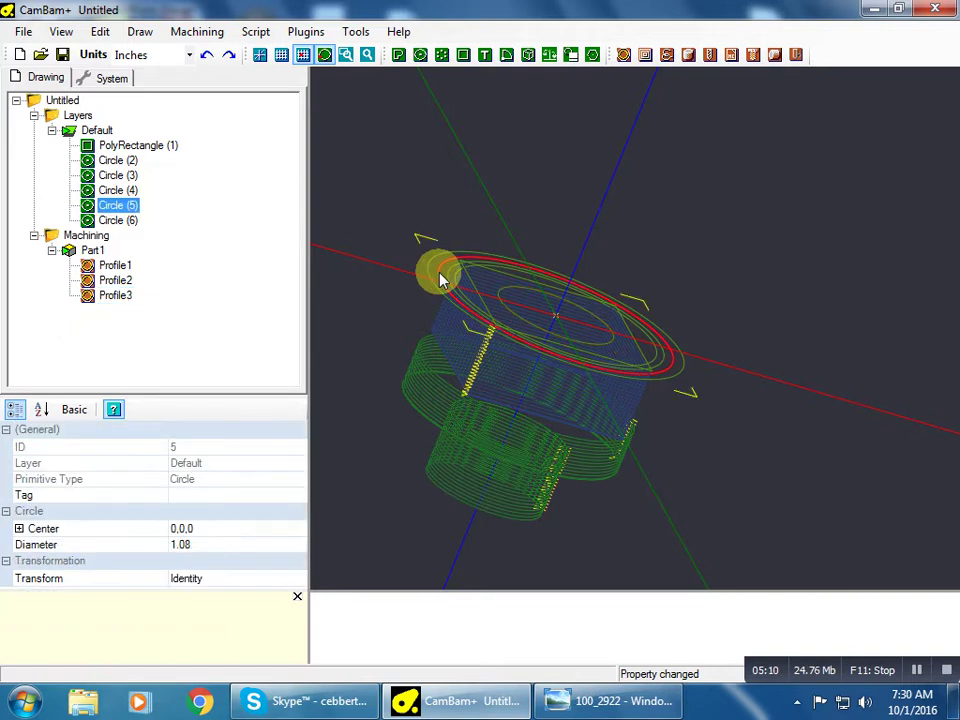
{"action": "left_click", "coordinate": [622, 54]}
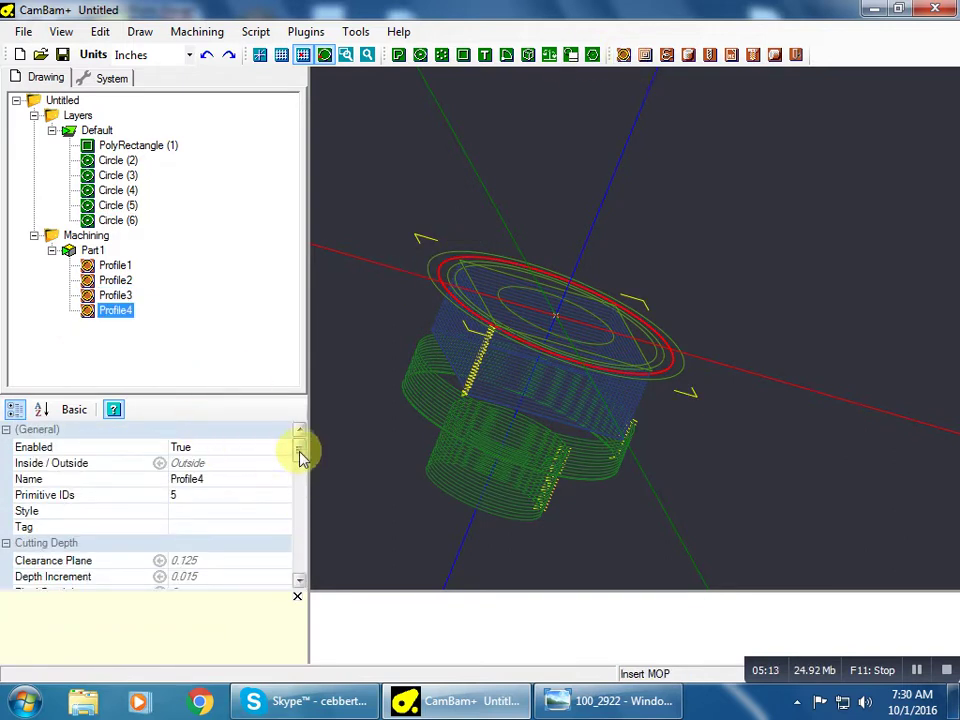
{"action": "mouse_move", "coordinate": [302, 452]}
{"action": "left_mouse_down"}
{"action": "mouse_move", "coordinate": [303, 480]}
{"action": "mouse_move", "coordinate": [300, 456]}
{"action": "mouse_move", "coordinate": [300, 467]}
{"action": "left_mouse_up"}
{"action": "left_click", "coordinate": [214, 526]}
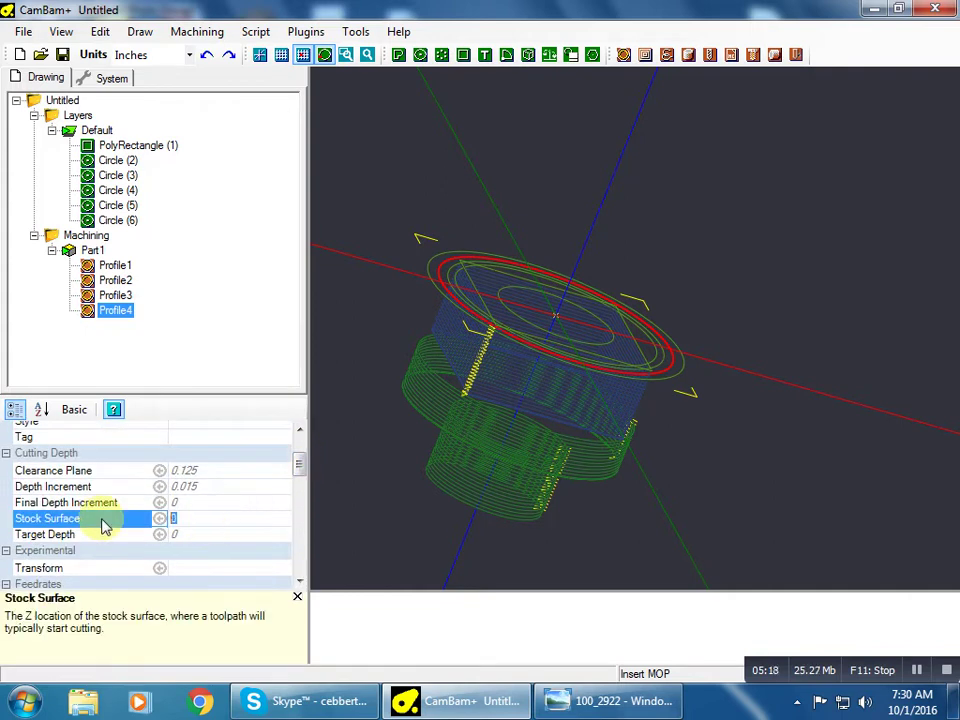
{"action": "type", "text": "-0"}
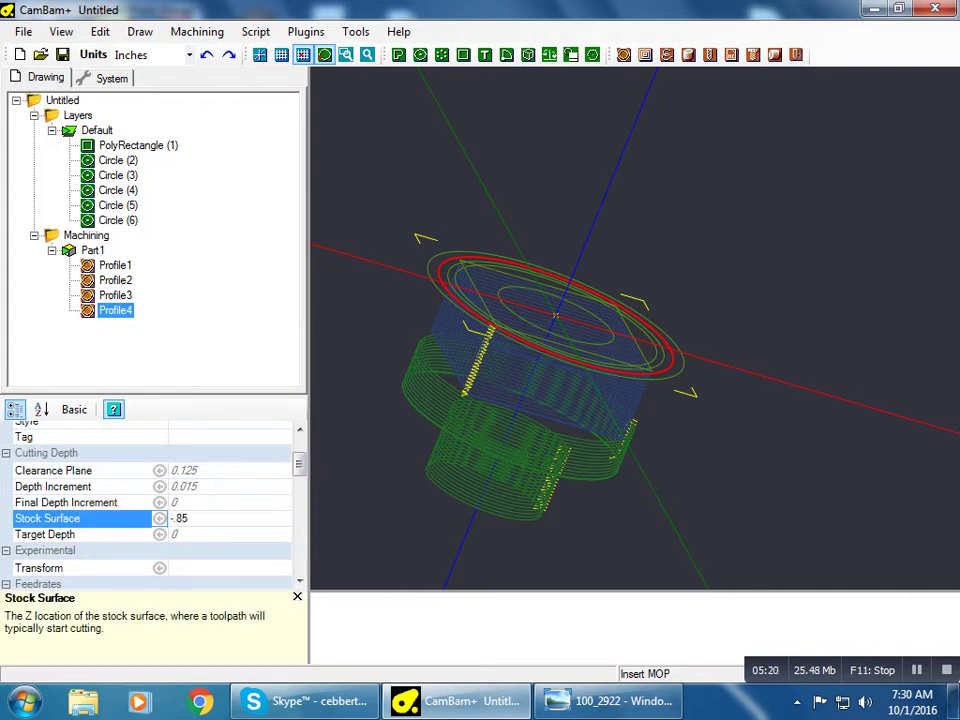
{"action": "type", "text": ".85"}
{"action": "left_click", "coordinate": [229, 536]}
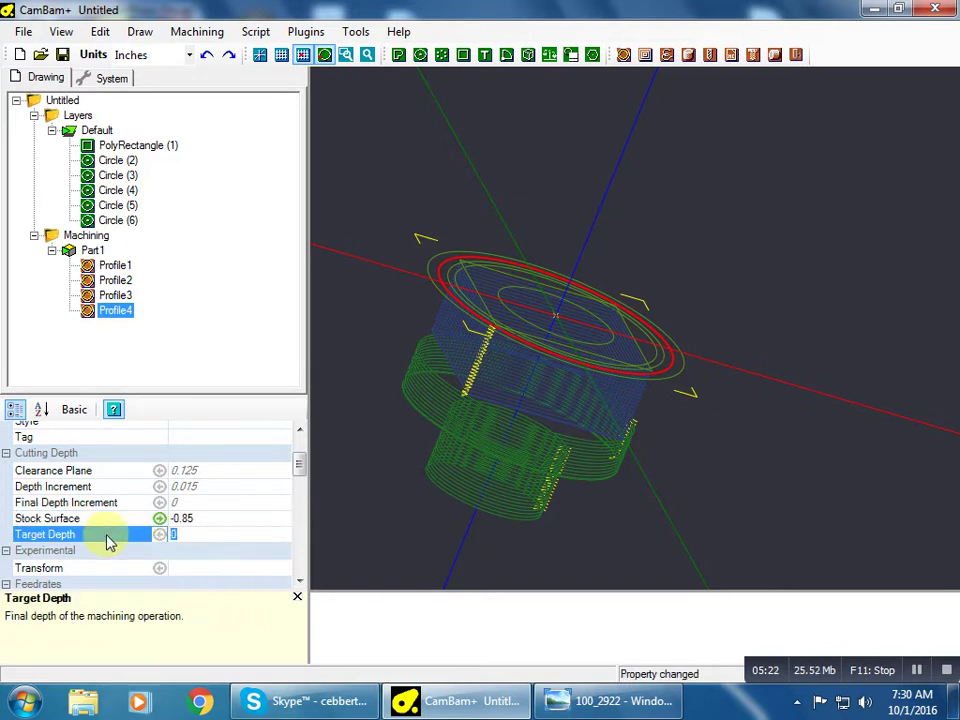
{"action": "type", "text": "-1.05"}
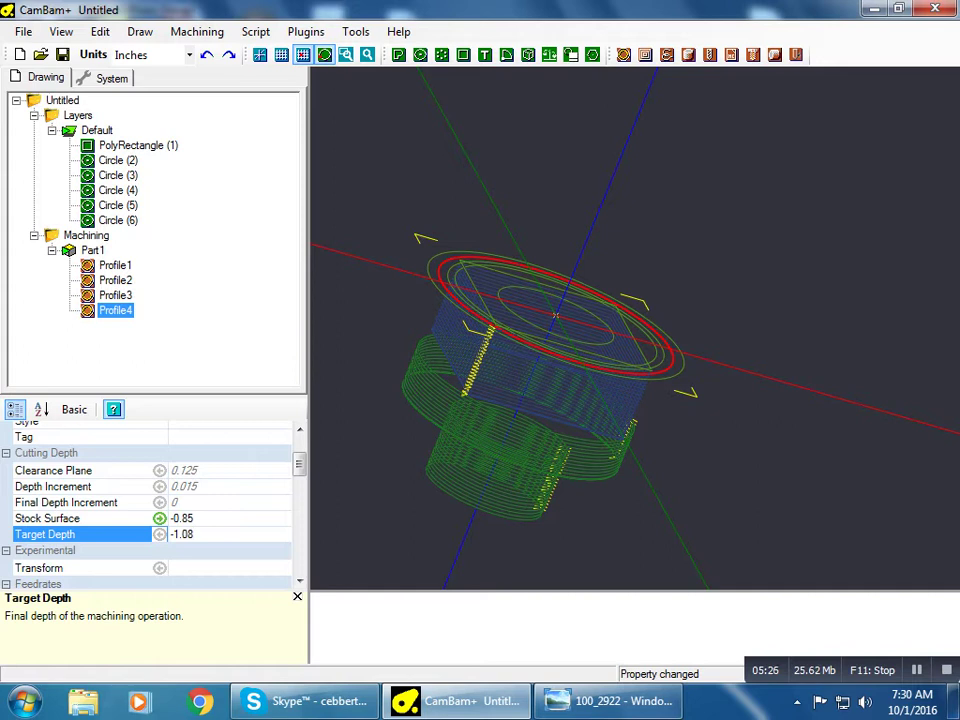
{"action": "left_click", "coordinate": [197, 504]}
{"action": "right_click", "coordinate": [108, 237]}
{"action": "left_click", "coordinate": [122, 248]}
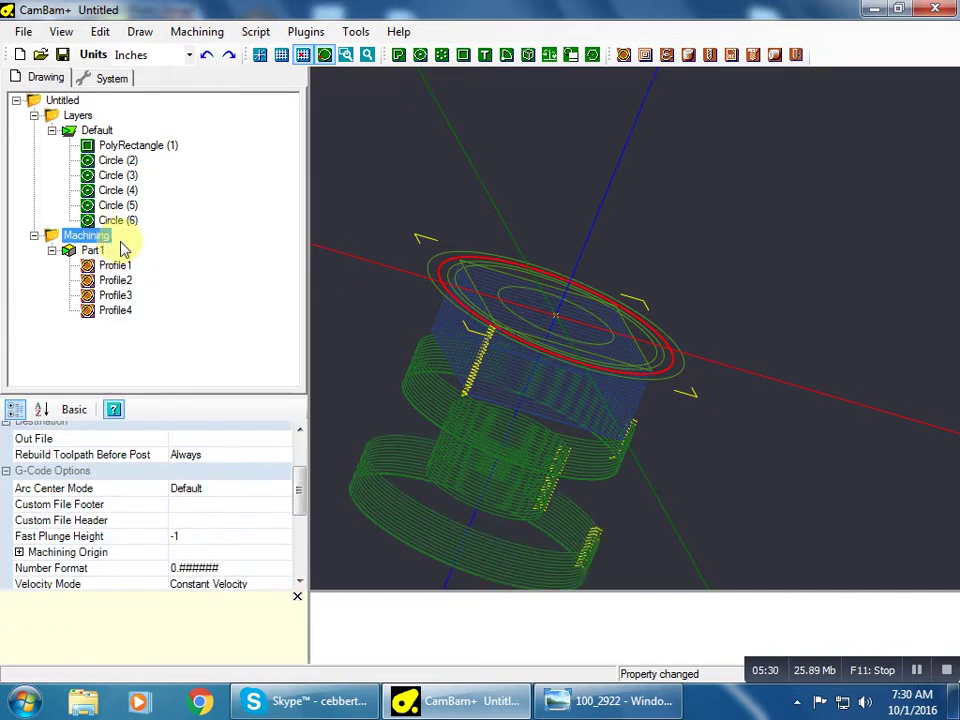
- Create Profile5 on Circle (6) with stock surface -1.05 and target depth -1.15
{"action": "left_click", "coordinate": [429, 274]}
{"action": "left_click", "coordinate": [622, 55]}
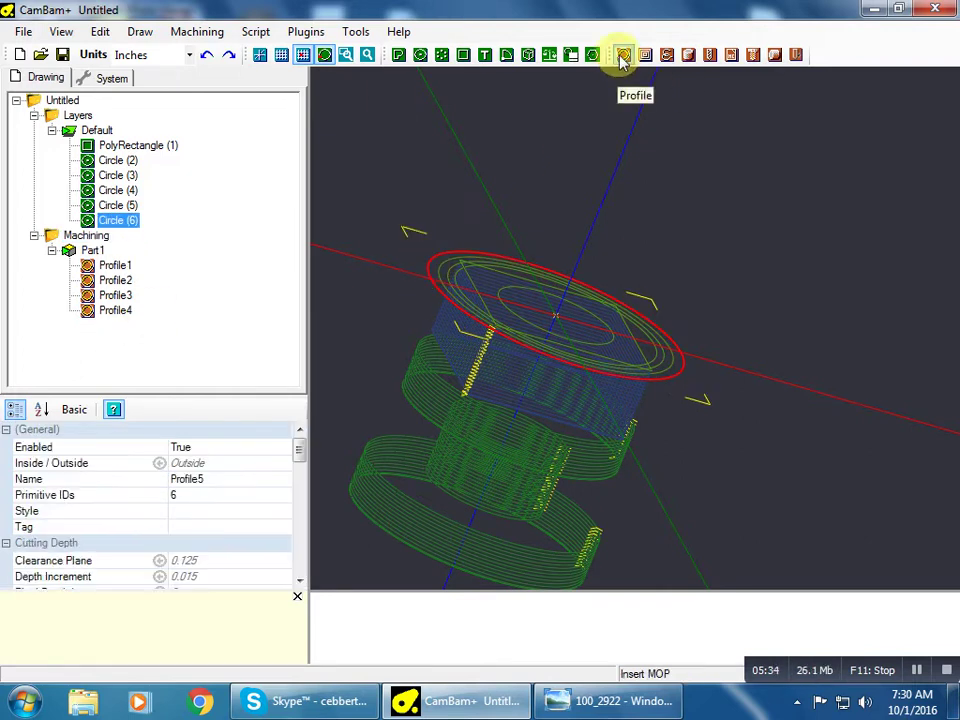
{"action": "left_click_drag", "start_coordinate": [299, 457], "coordinate": [300, 474]}
{"action": "left_click", "coordinate": [190, 496]}
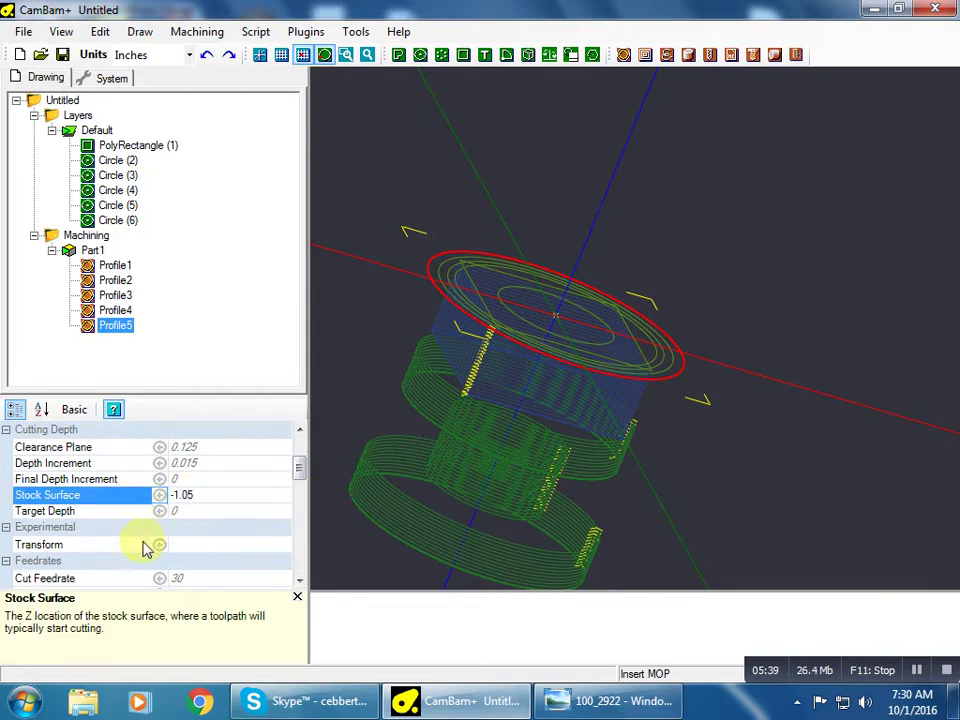
{"action": "left_click", "coordinate": [168, 510]}
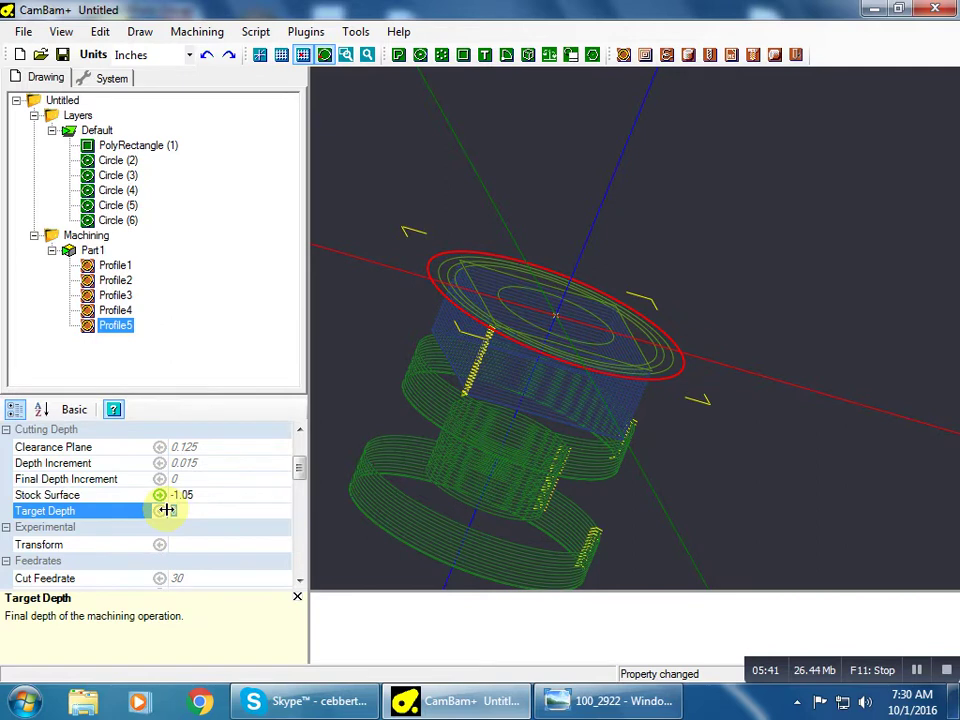
{"action": "type", "text": "-1.15"}
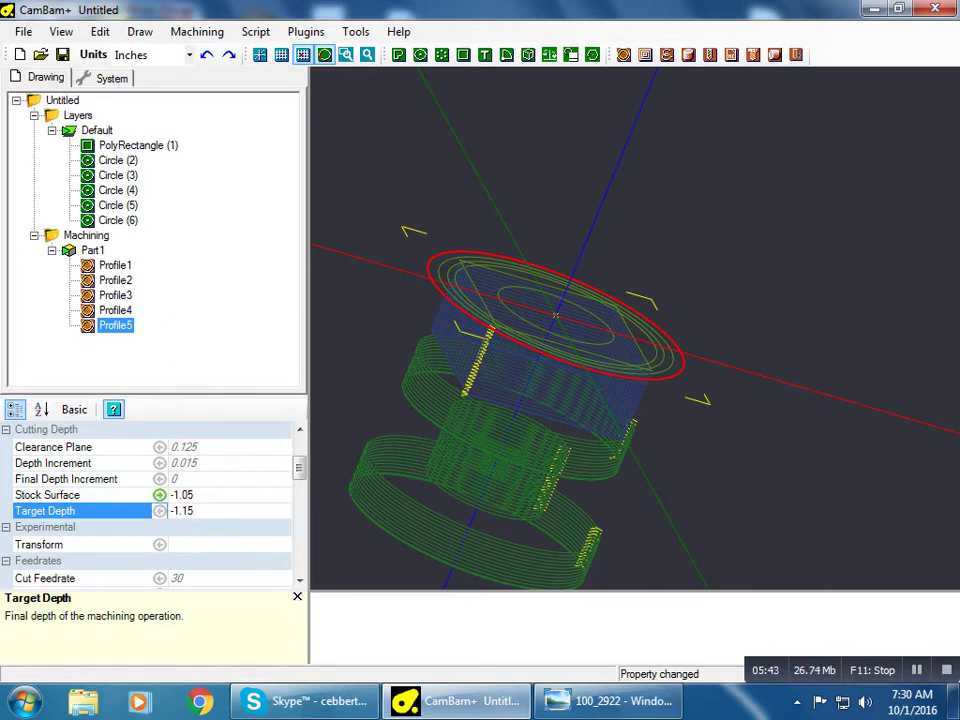
{"action": "left_click", "coordinate": [190, 479]}
- Tilt the toolpath stack, then bring the 100_2922 collet photo forward in Photo Viewer
{"action": "right_click", "coordinate": [107, 236]}
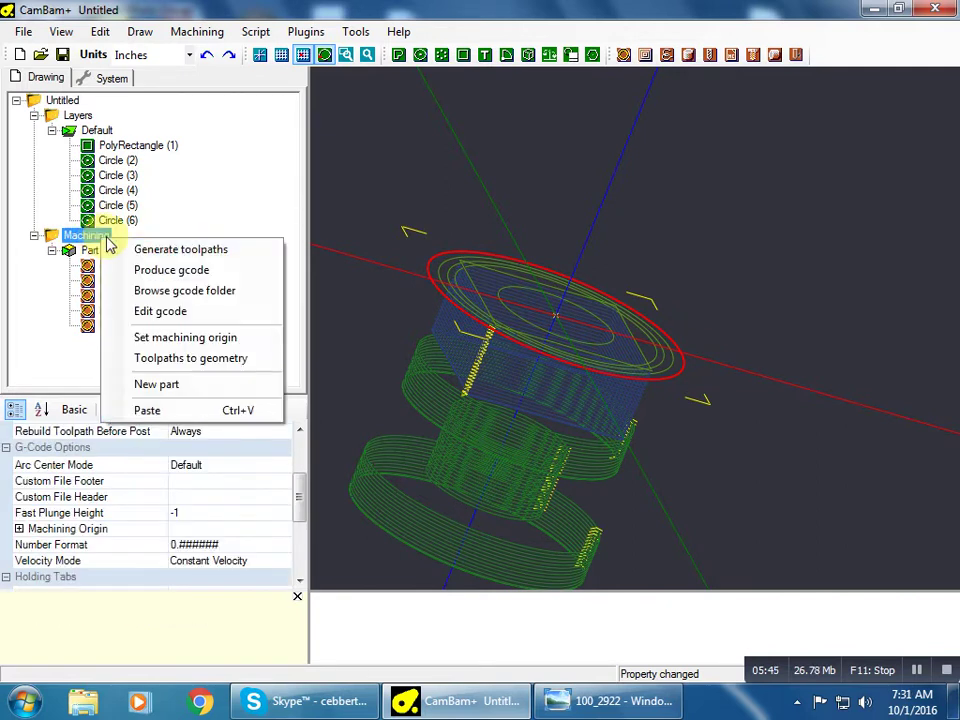
{"action": "left_click", "coordinate": [343, 339]}
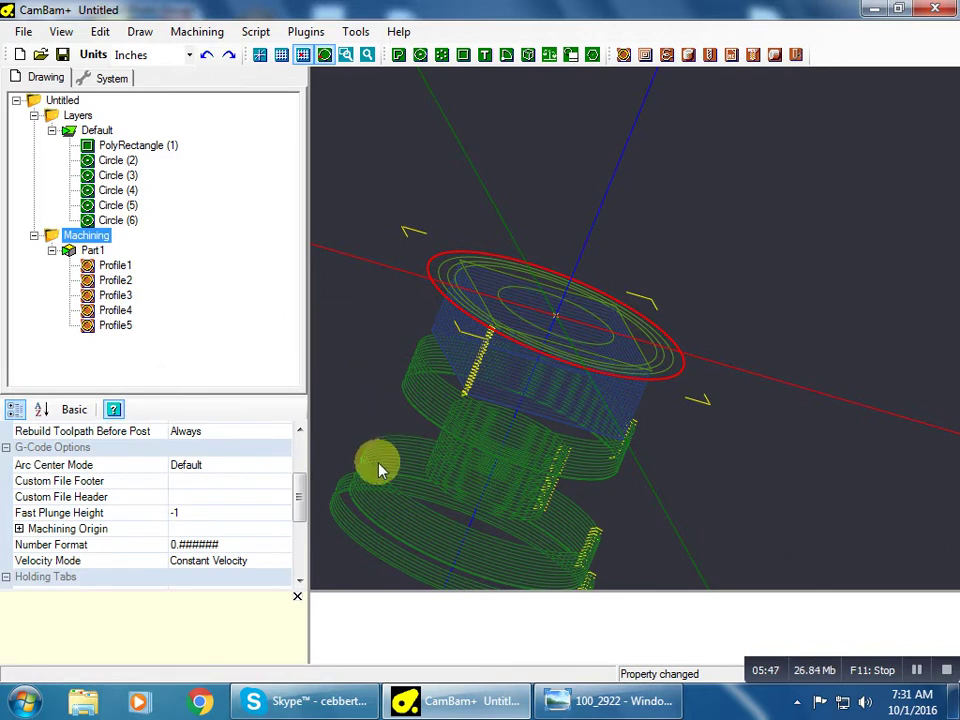
{"action": "left_click_drag", "start_coordinate": [378, 470], "coordinate": [377, 424], "text": "alt"}
{"action": "left_click", "coordinate": [594, 700]}
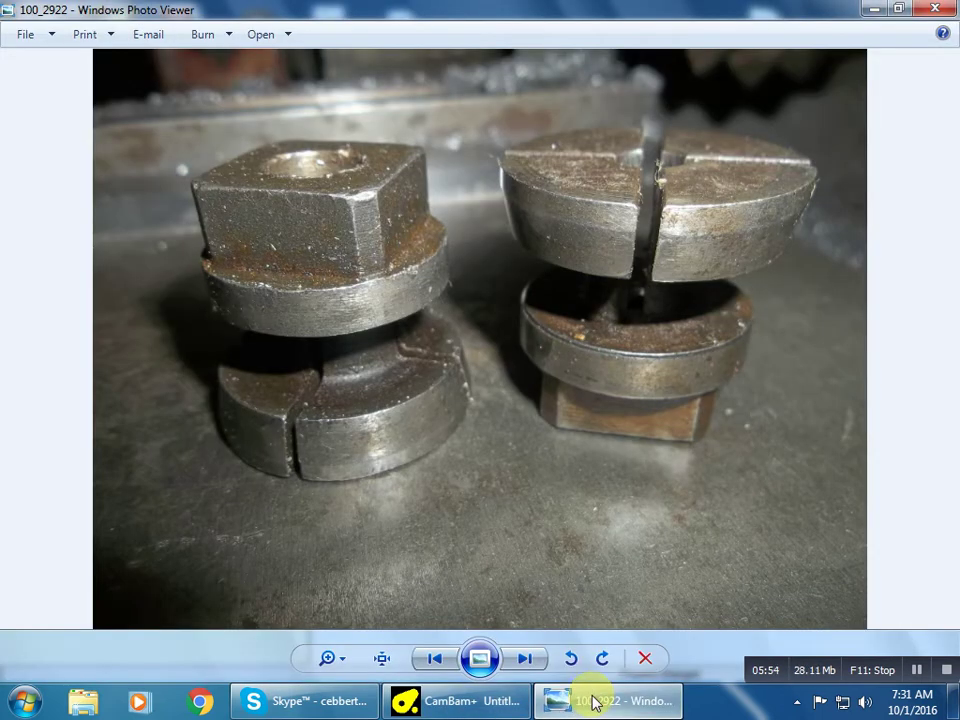
{"action": "mouse_move", "coordinate": [497, 707]}
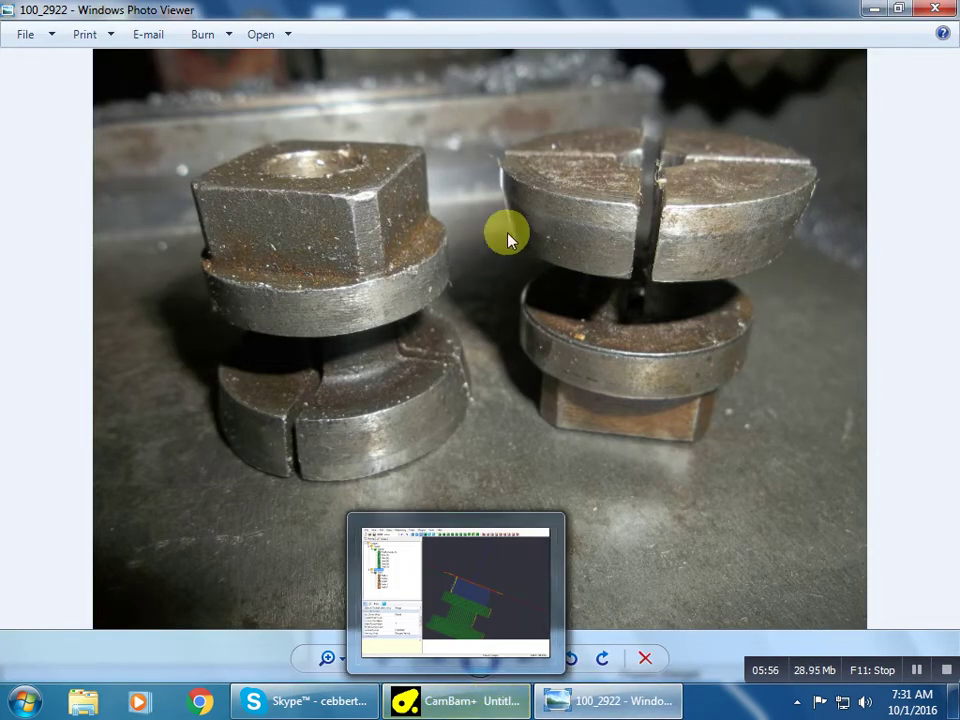
- Give Profile4 a Slope side profile method with a value of 14
{"action": "left_click", "coordinate": [492, 705]}
{"action": "left_click_drag", "start_coordinate": [414, 587], "coordinate": [343, 439], "text": "alt"}
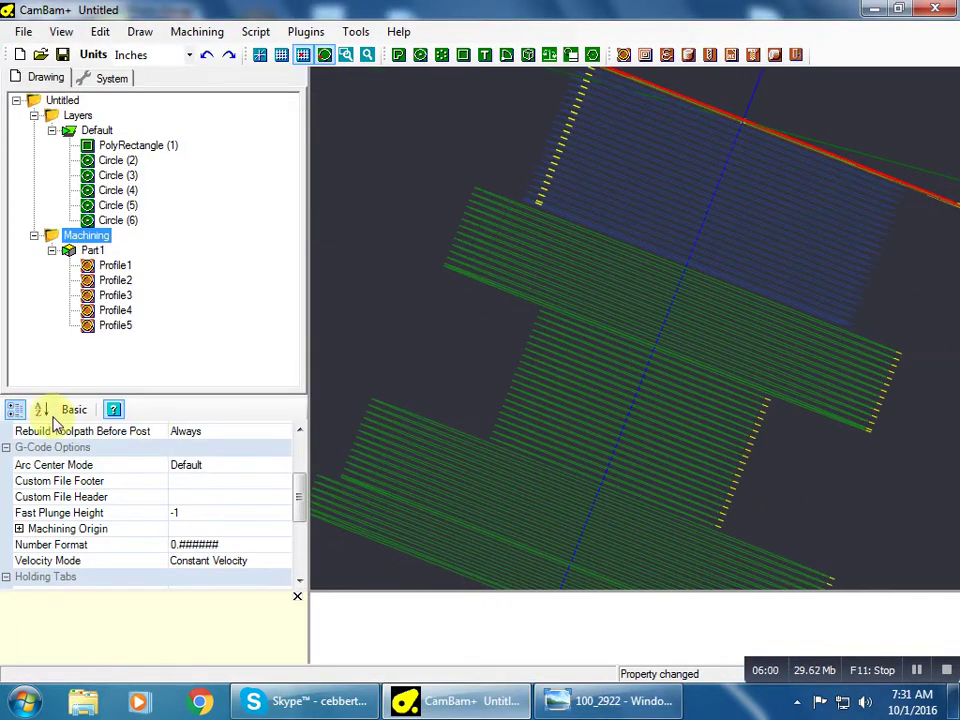
{"action": "left_click", "coordinate": [110, 310]}
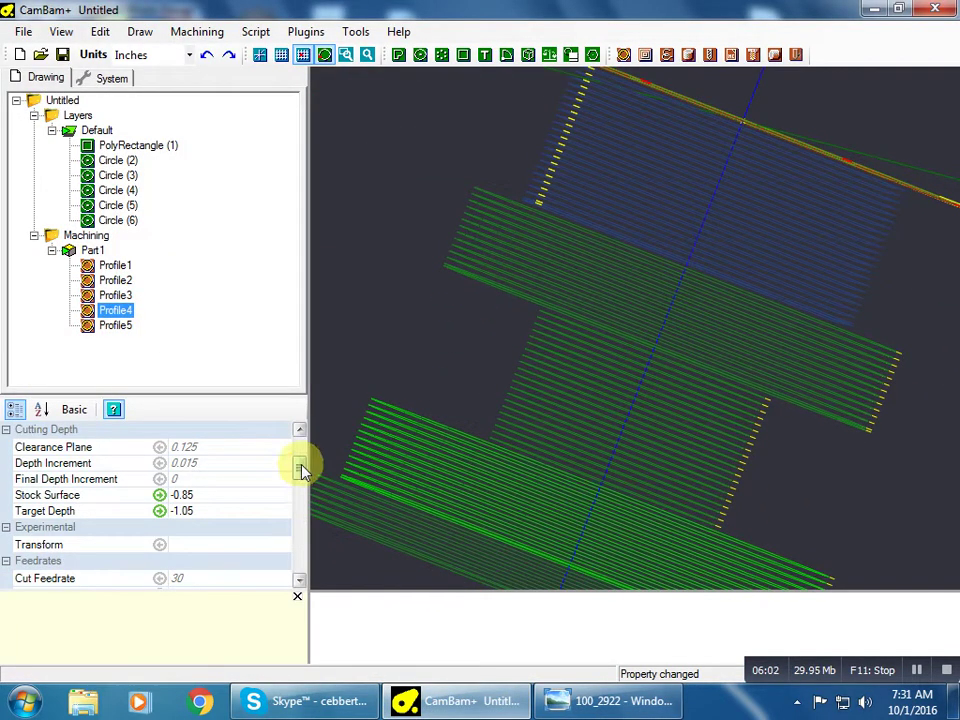
{"action": "left_click_drag", "start_coordinate": [301, 470], "coordinate": [301, 522]}
{"action": "left_click", "coordinate": [19, 501]}
{"action": "left_click", "coordinate": [253, 522]}
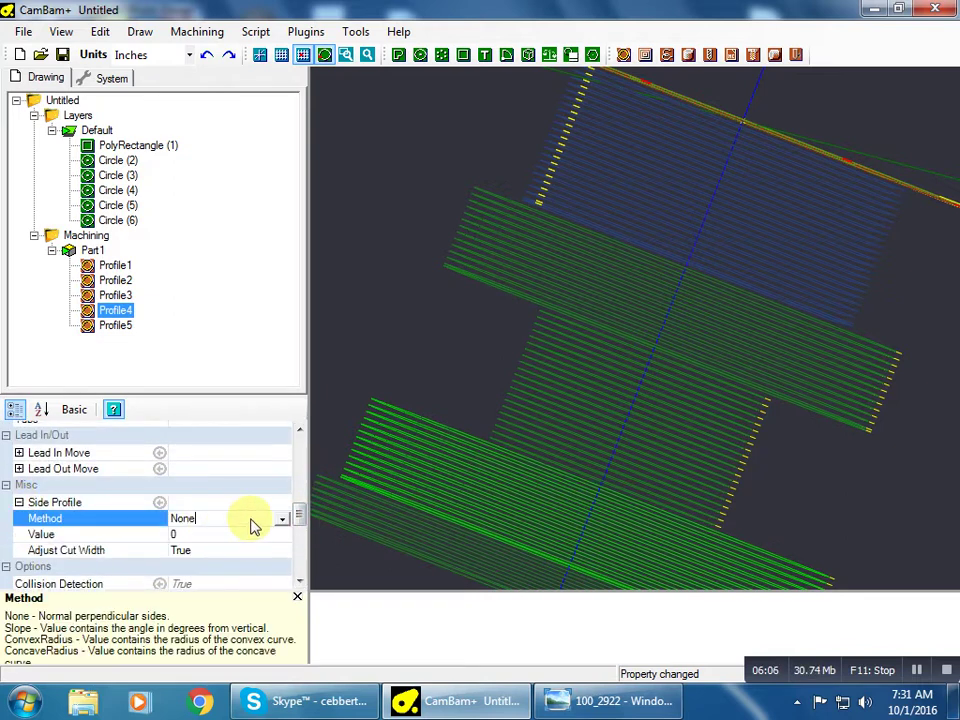
{"action": "left_click", "coordinate": [282, 519]}
{"action": "left_click", "coordinate": [189, 544]}
{"action": "left_click", "coordinate": [182, 538]}
{"action": "left_click", "coordinate": [109, 537]}
{"action": "type", "text": "14"}
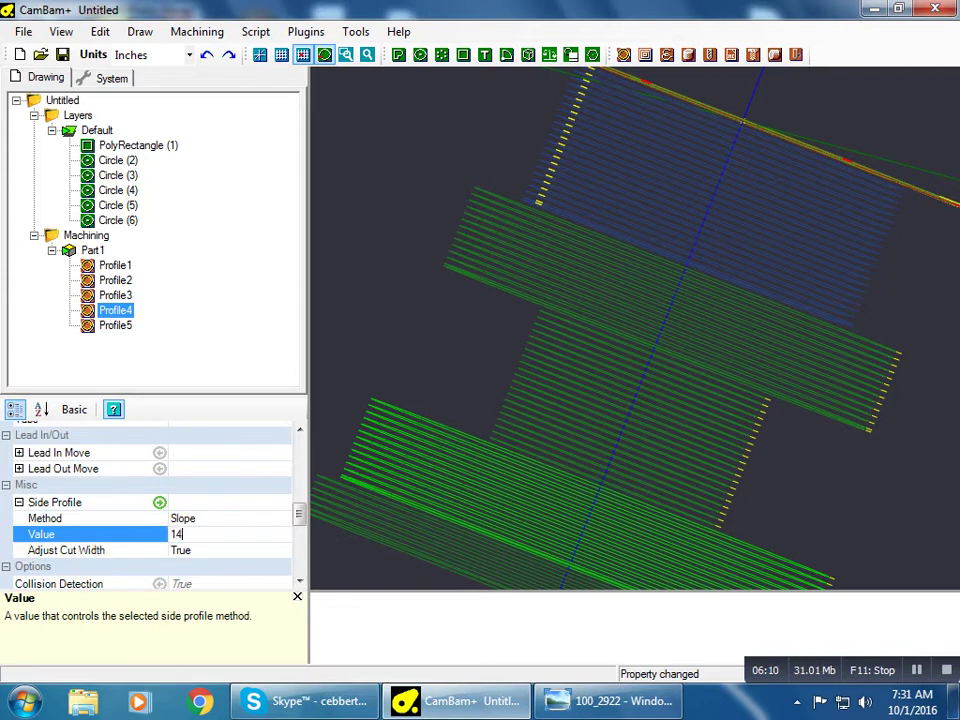
{"action": "left_click", "coordinate": [255, 520]}
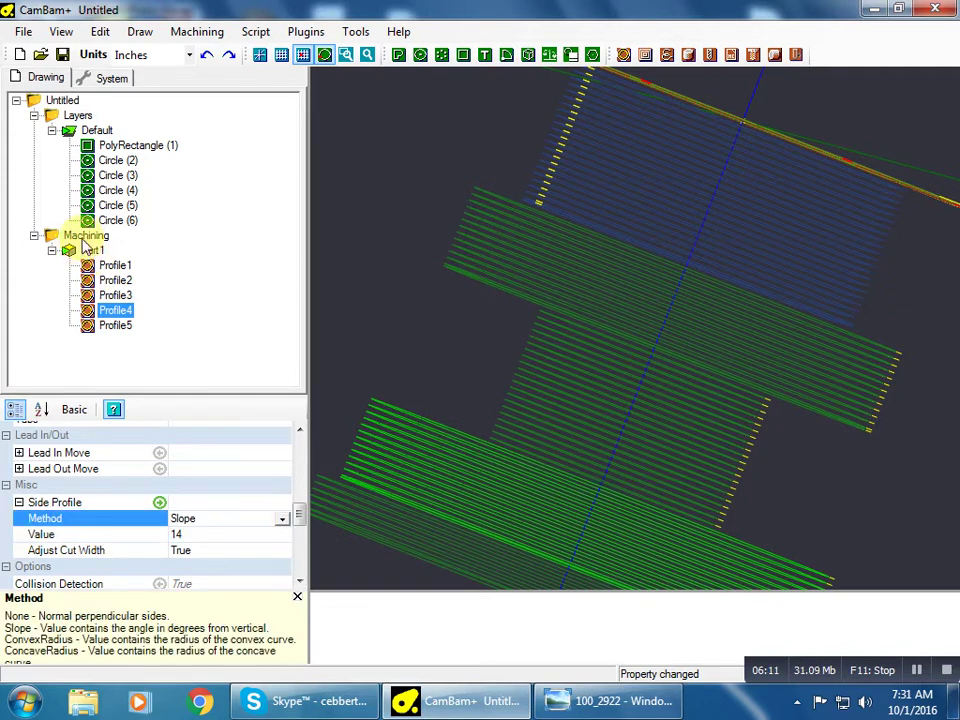
- Regenerate Profile4's toolpath and compare the sloped cut against the collet photo
{"action": "right_click", "coordinate": [128, 312]}
{"action": "left_click", "coordinate": [152, 322]}
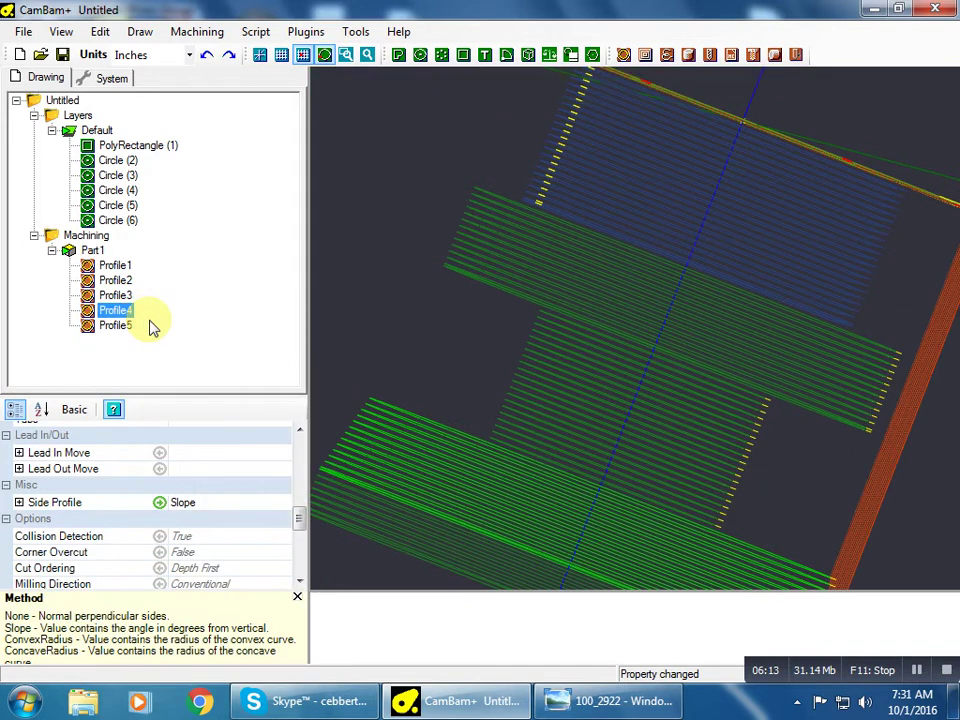
{"action": "left_click_drag", "start_coordinate": [328, 457], "coordinate": [345, 423], "text": "alt"}
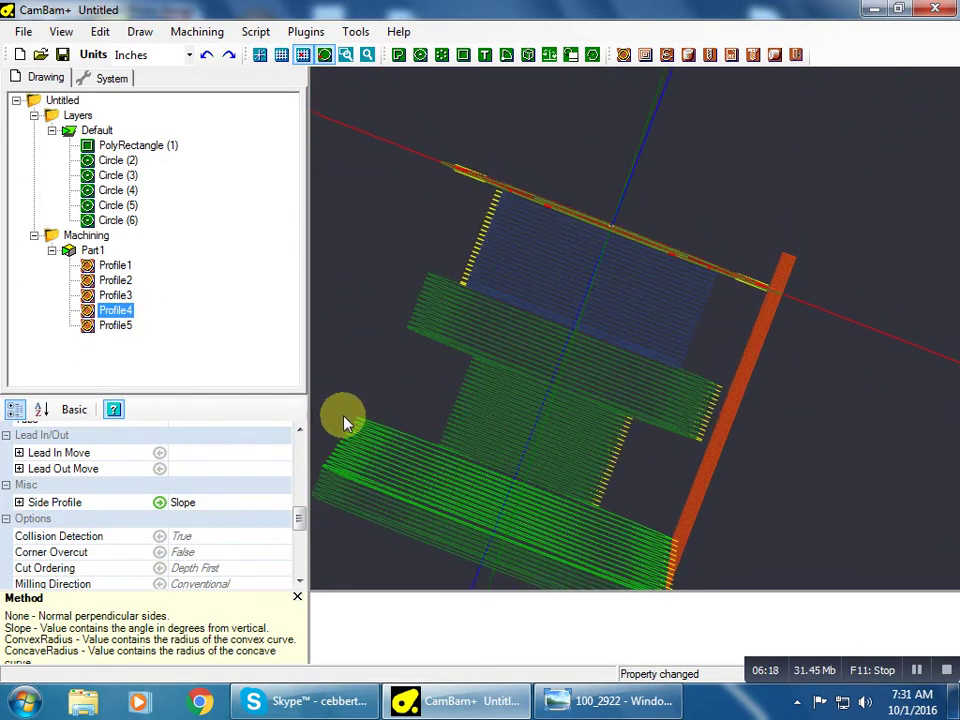
{"action": "left_click", "coordinate": [585, 700]}
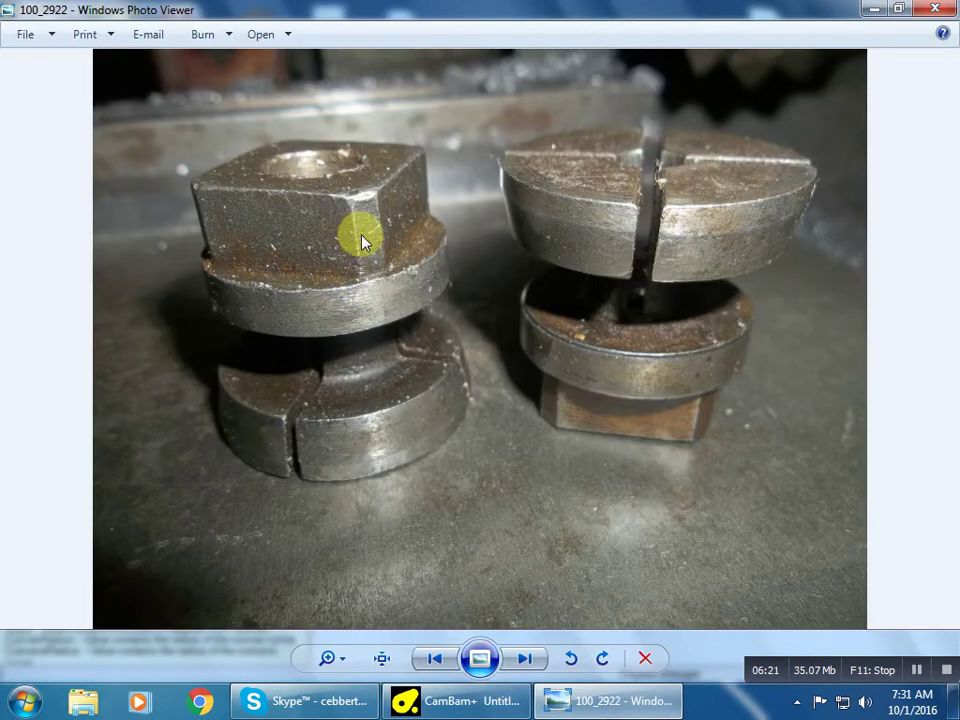
{"action": "left_click", "coordinate": [474, 702]}
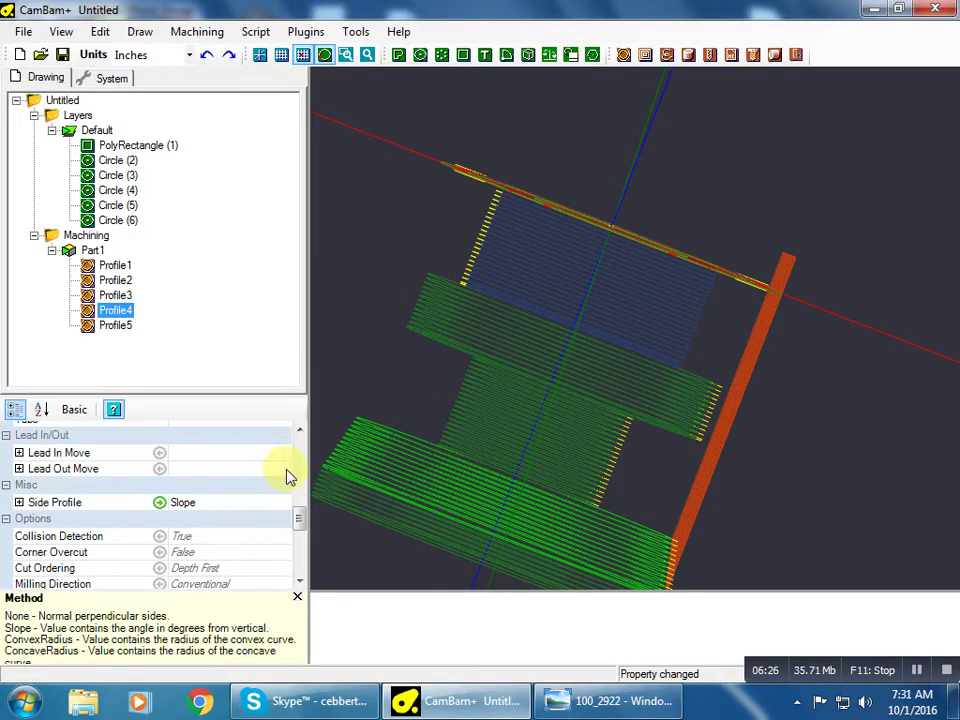
- Add Profile6 on Circle (2) and paste Profile1's settings onto it
{"action": "left_click_drag", "start_coordinate": [299, 520], "coordinate": [300, 564]}
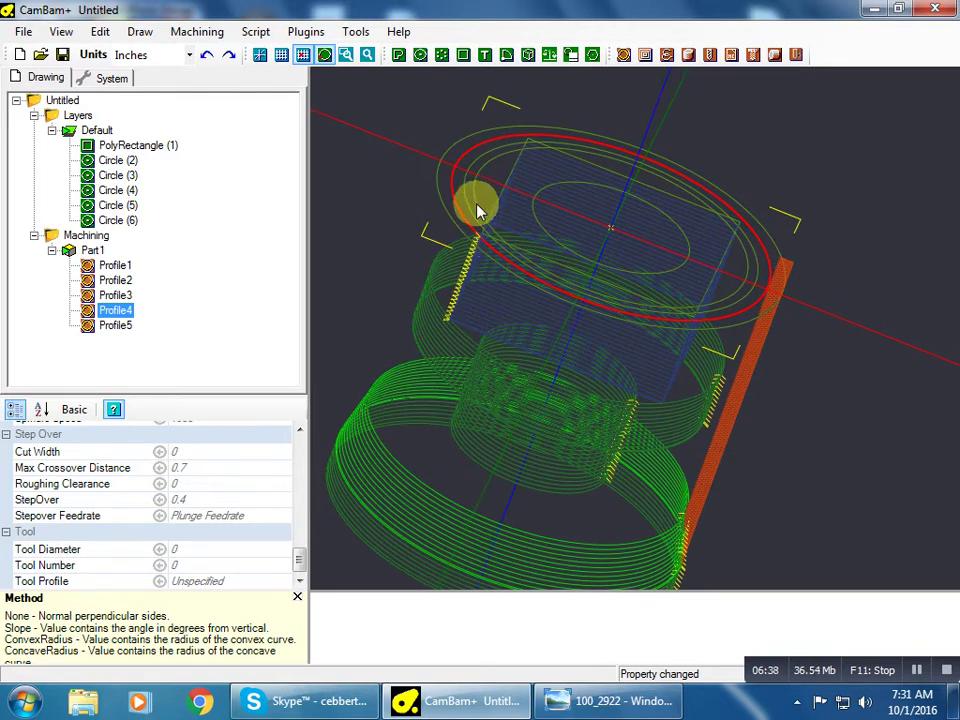
{"action": "left_click", "coordinate": [512, 214]}
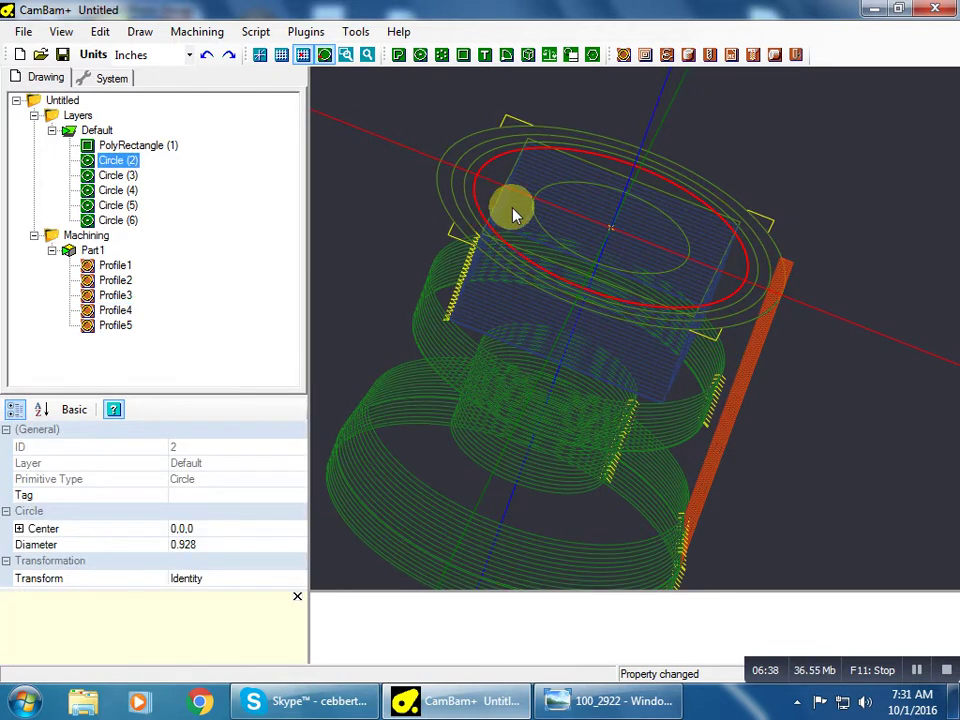
{"action": "left_click", "coordinate": [624, 54]}
{"action": "right_click", "coordinate": [108, 268]}
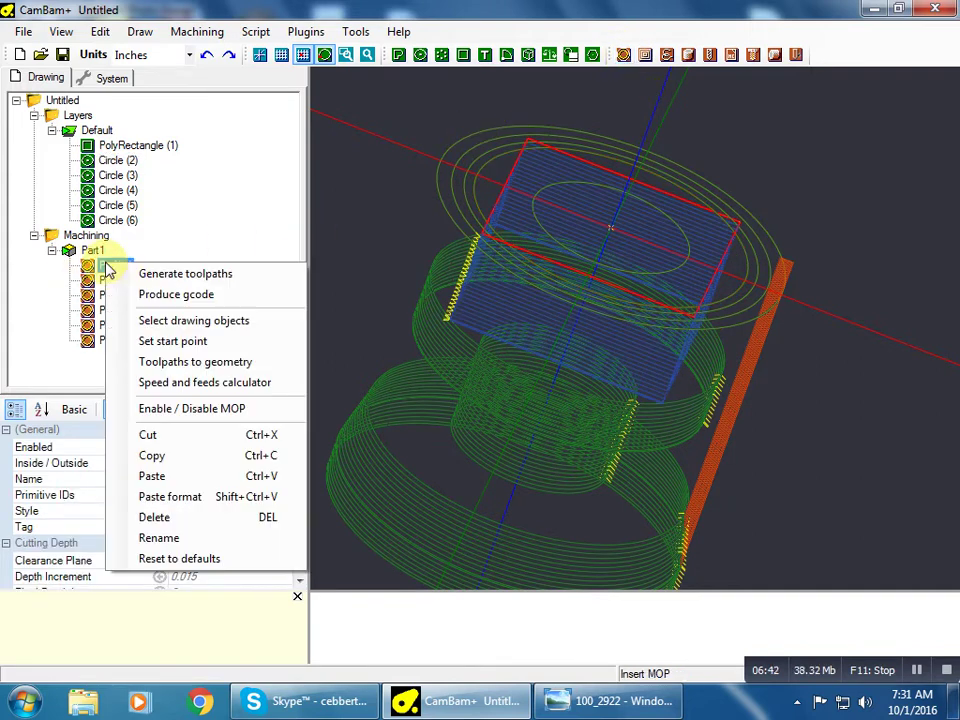
{"action": "left_click", "coordinate": [157, 462]}
{"action": "right_click", "coordinate": [109, 341]}
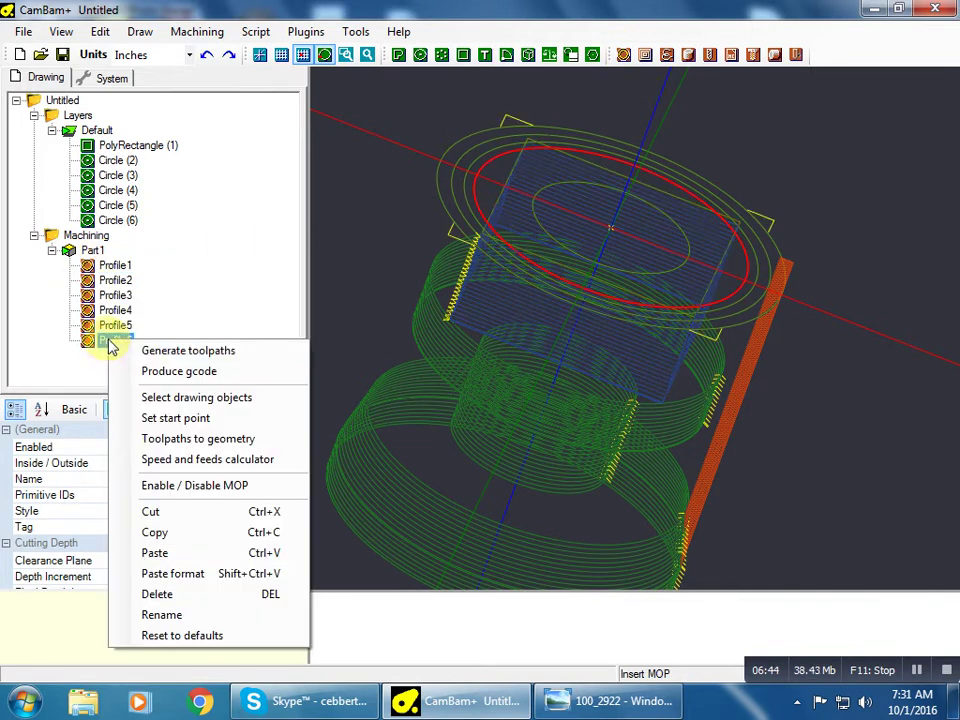
{"action": "left_click", "coordinate": [175, 574]}
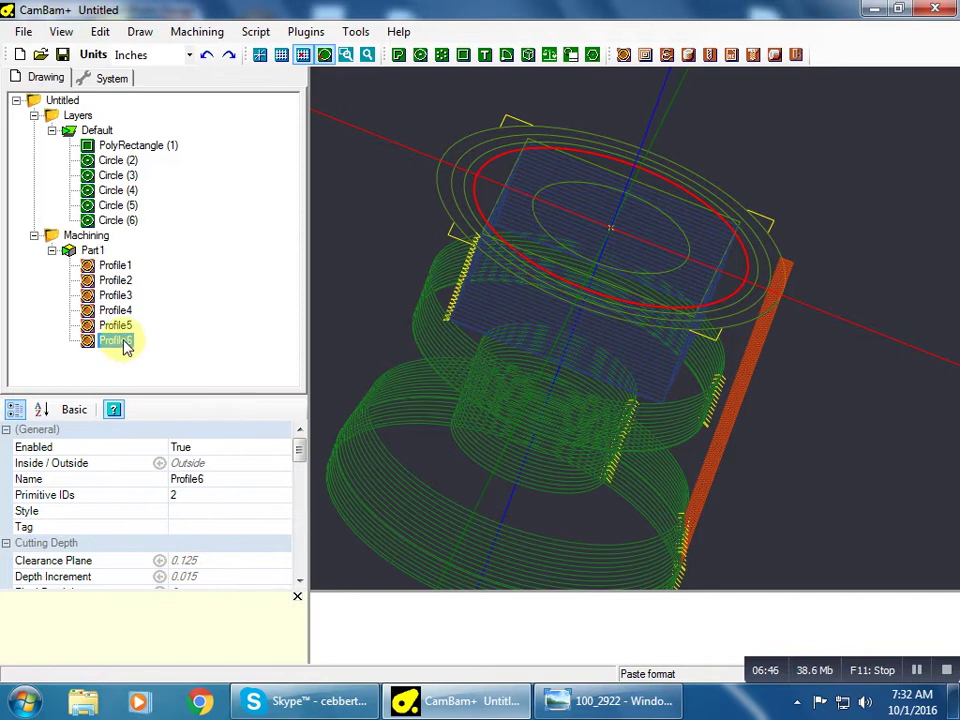
- Move Profile6 right after Profile1 and regenerate all machining toolpaths
{"action": "left_click_drag", "start_coordinate": [122, 345], "coordinate": [76, 243]}
{"action": "right_click", "coordinate": [78, 238]}
{"action": "left_click", "coordinate": [160, 246]}
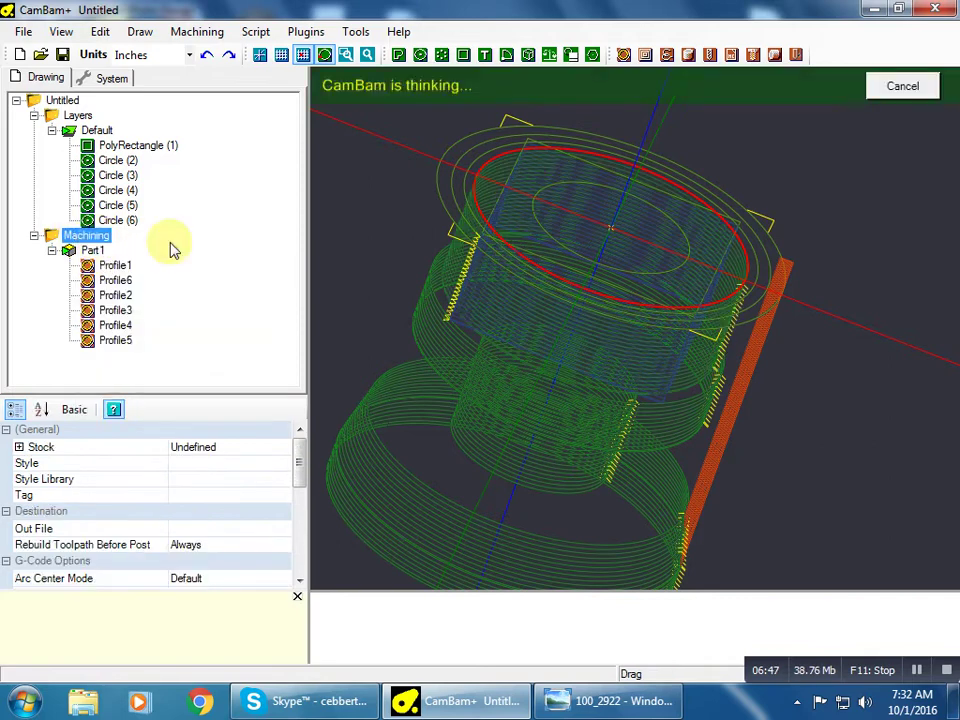
{"action": "scroll", "coordinate": [520, 279], "scroll_direction": "up", "scroll_amount": 6}
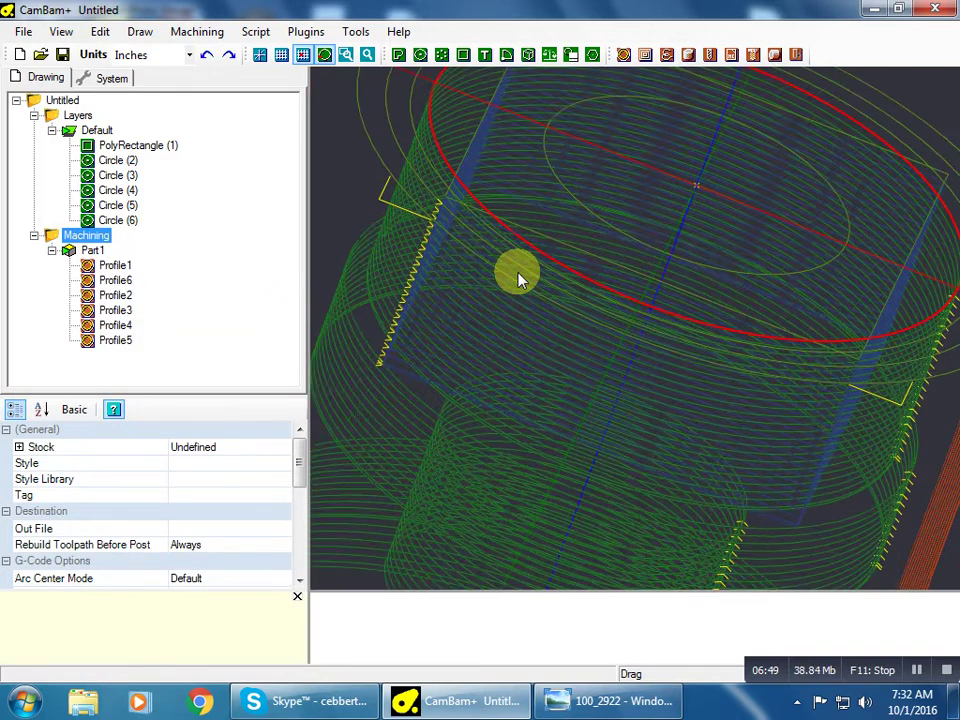
{"action": "scroll", "coordinate": [425, 298], "scroll_direction": "down", "scroll_amount": 6}
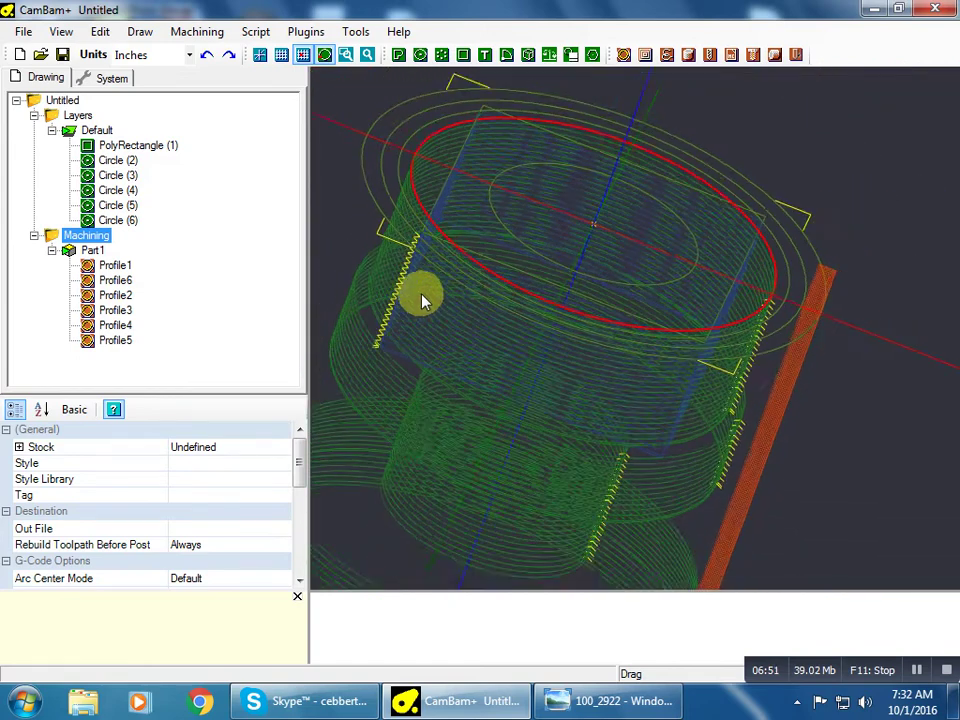
{"action": "scroll", "coordinate": [422, 300], "scroll_direction": "up", "scroll_amount": 1}
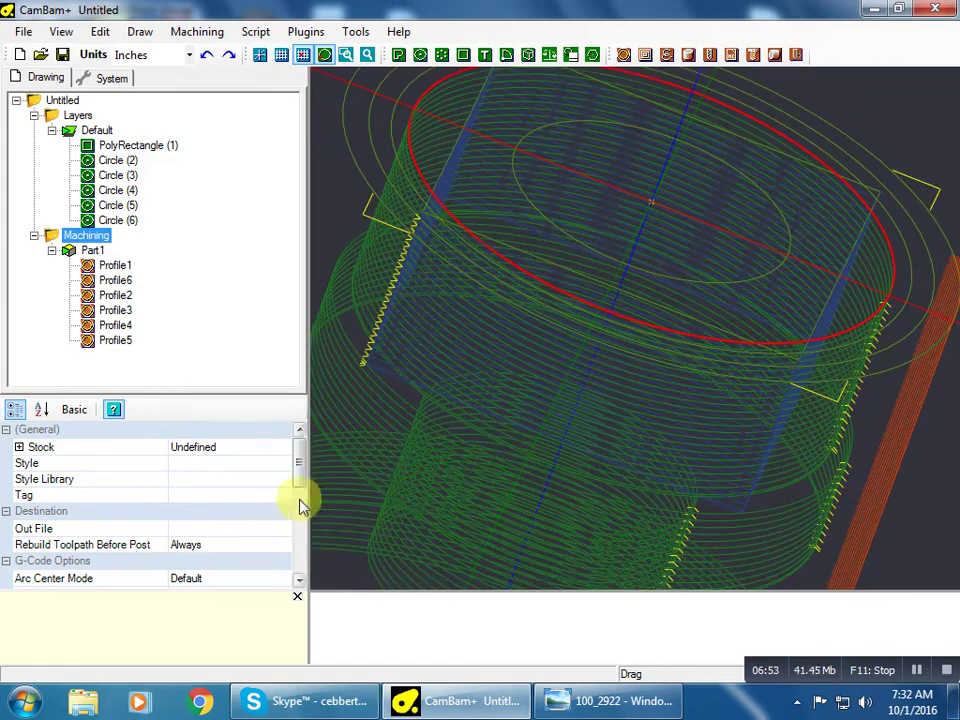
{"action": "left_click_drag", "start_coordinate": [308, 553], "coordinate": [271, 497]}
{"action": "left_click_drag", "start_coordinate": [435, 482], "coordinate": [480, 460], "text": "alt"}
- Save the project to the Desktop under the name '316 collet'
{"action": "left_click", "coordinate": [23, 32]}
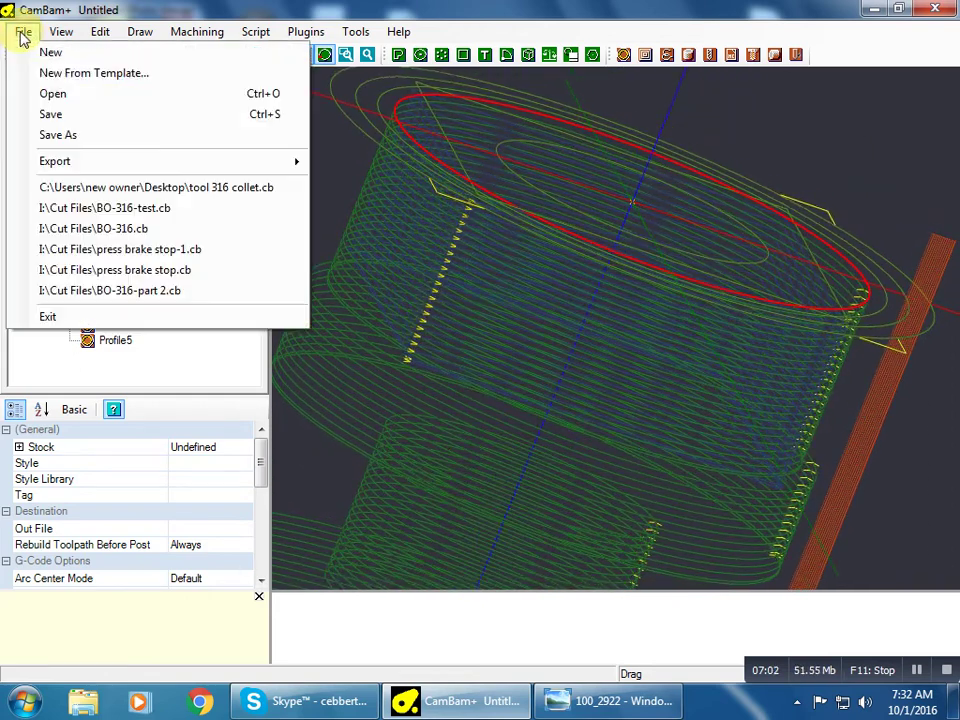
{"action": "left_click", "coordinate": [52, 116]}
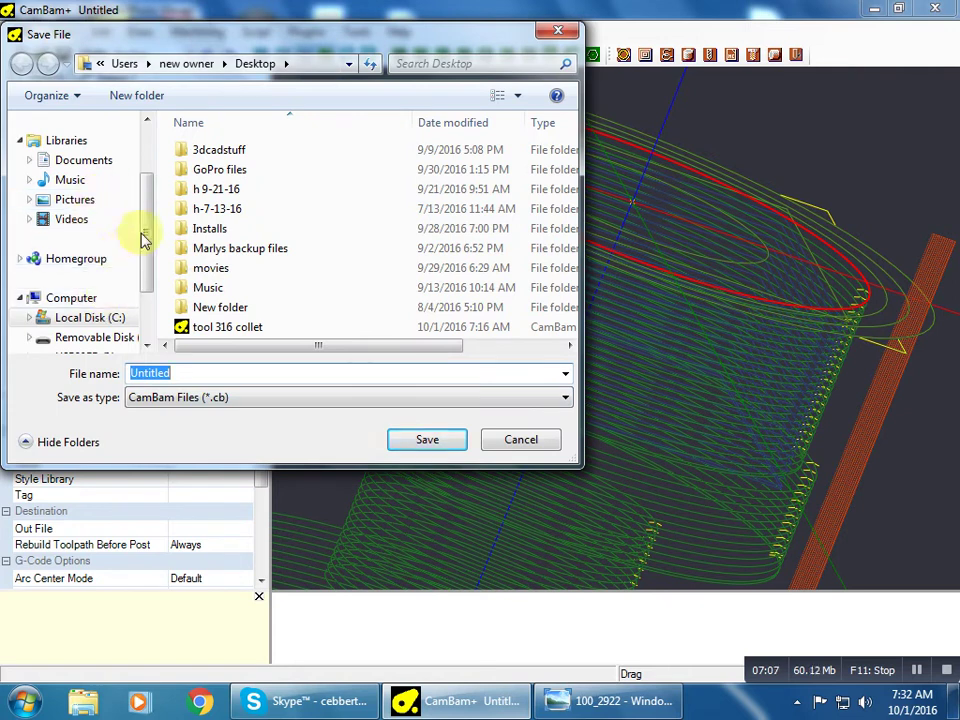
{"action": "left_click_drag", "start_coordinate": [146, 240], "coordinate": [150, 190]}
{"action": "left_click", "coordinate": [75, 149]}
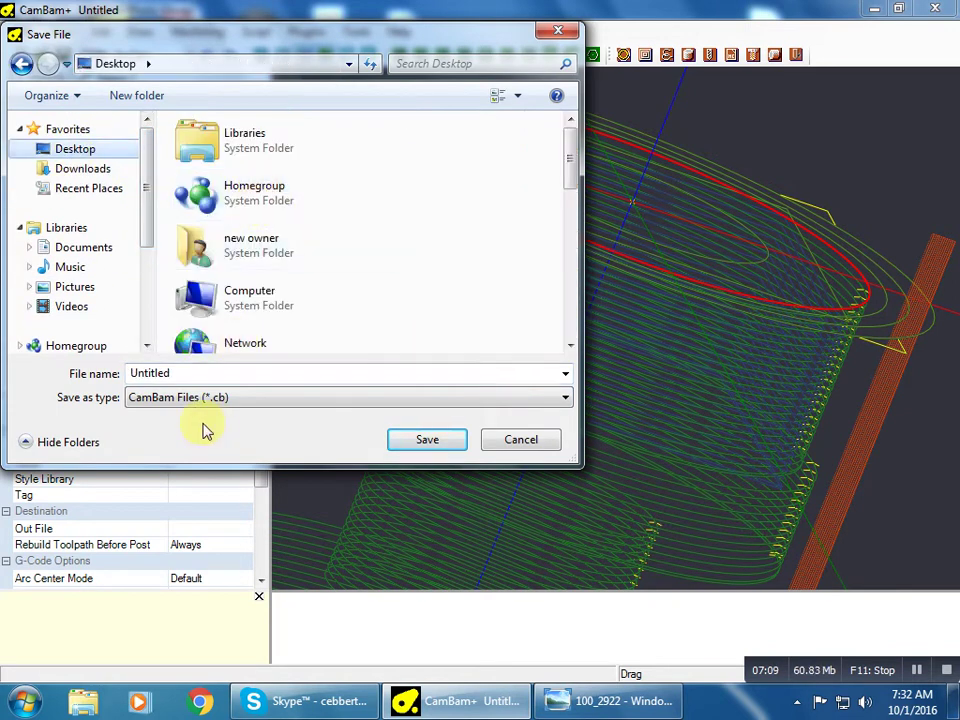
{"action": "left_click", "coordinate": [190, 373]}
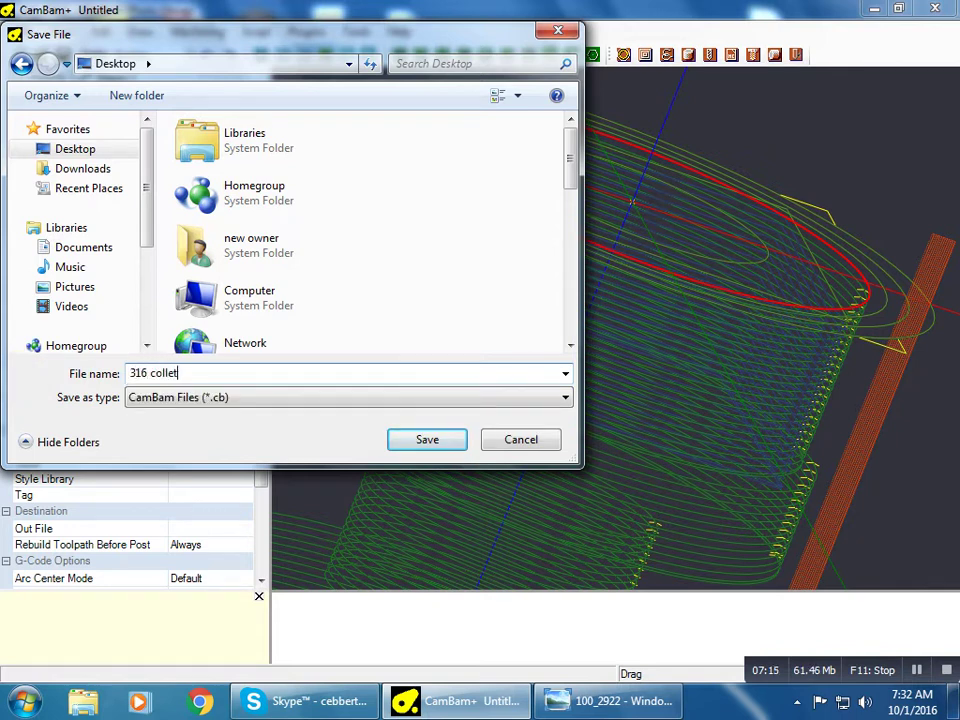
{"action": "key", "text": "Return"}
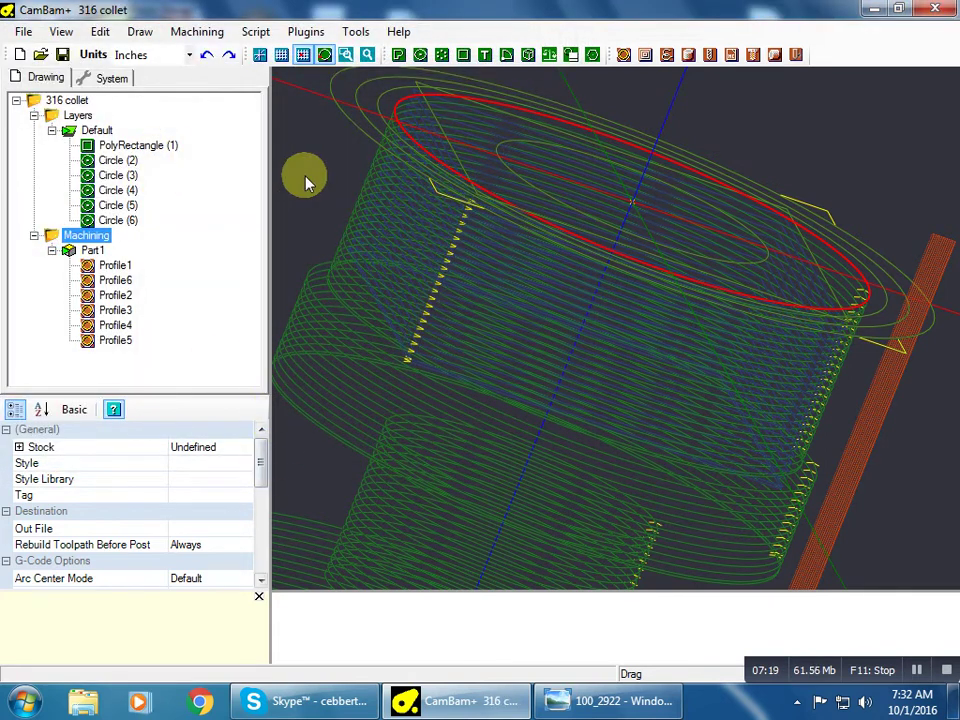
- Give Profile1 a 0.06 depth increment and a cut feedrate of 12
{"action": "left_click", "coordinate": [117, 264]}
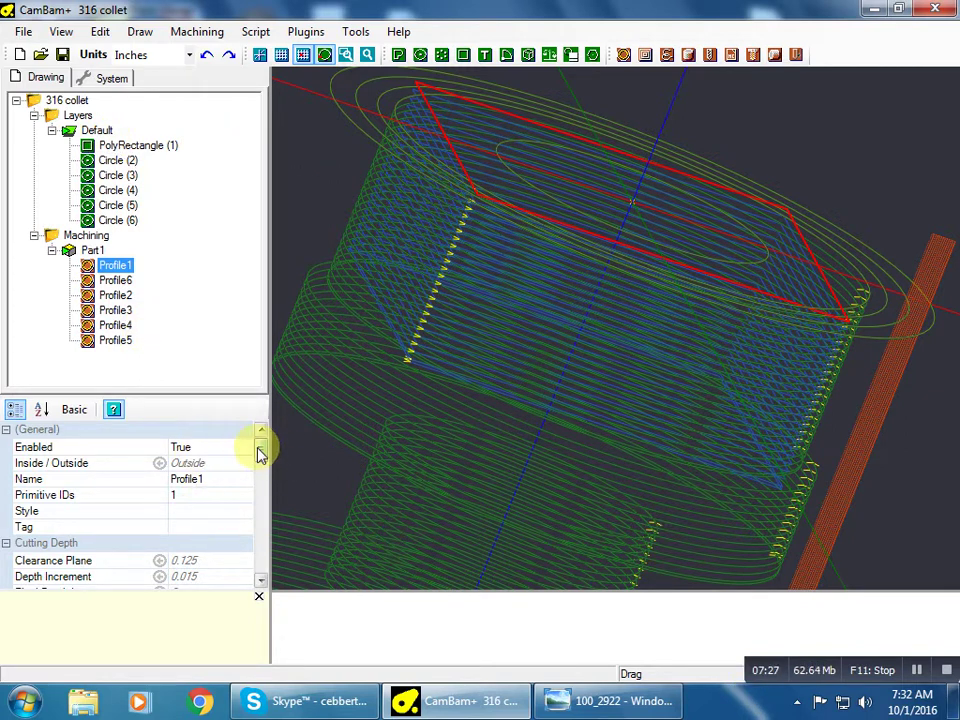
{"action": "left_click_drag", "start_coordinate": [261, 450], "coordinate": [261, 465]}
{"action": "left_click", "coordinate": [225, 476]}
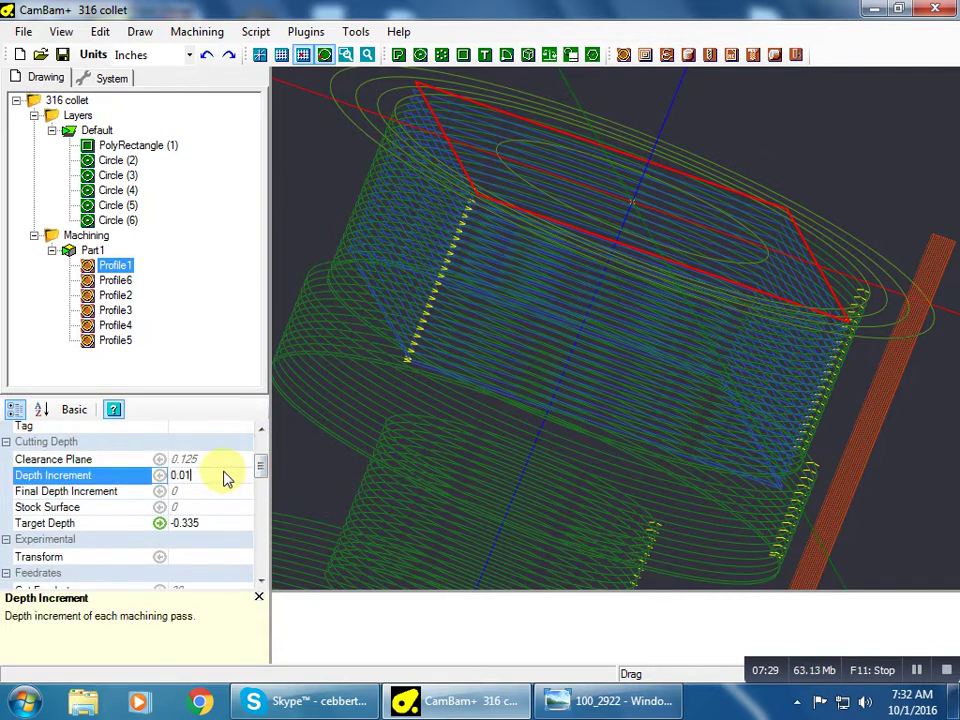
{"action": "type", "text": "6"}
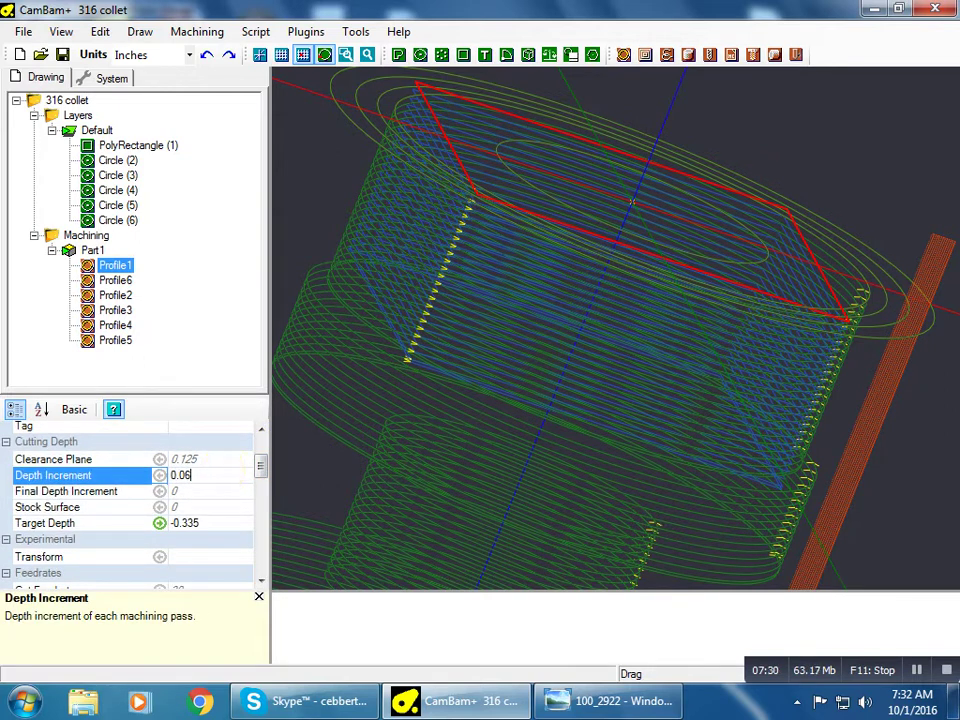
{"action": "left_click", "coordinate": [252, 488]}
{"action": "left_click_drag", "start_coordinate": [259, 468], "coordinate": [218, 497]}
{"action": "left_click", "coordinate": [192, 466]}
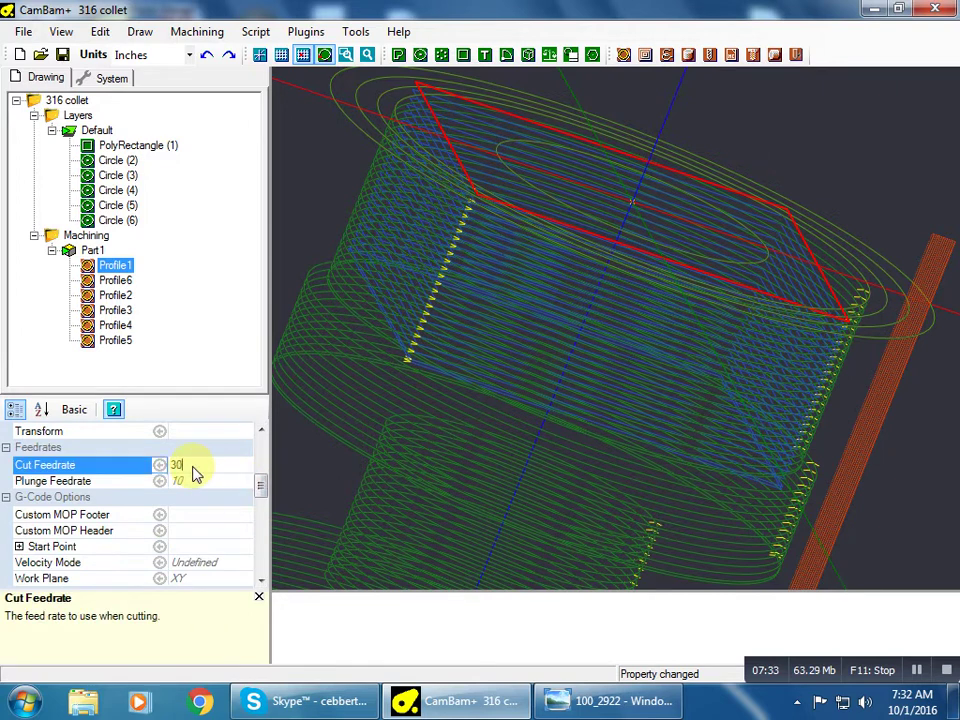
{"action": "type", "text": "12"}
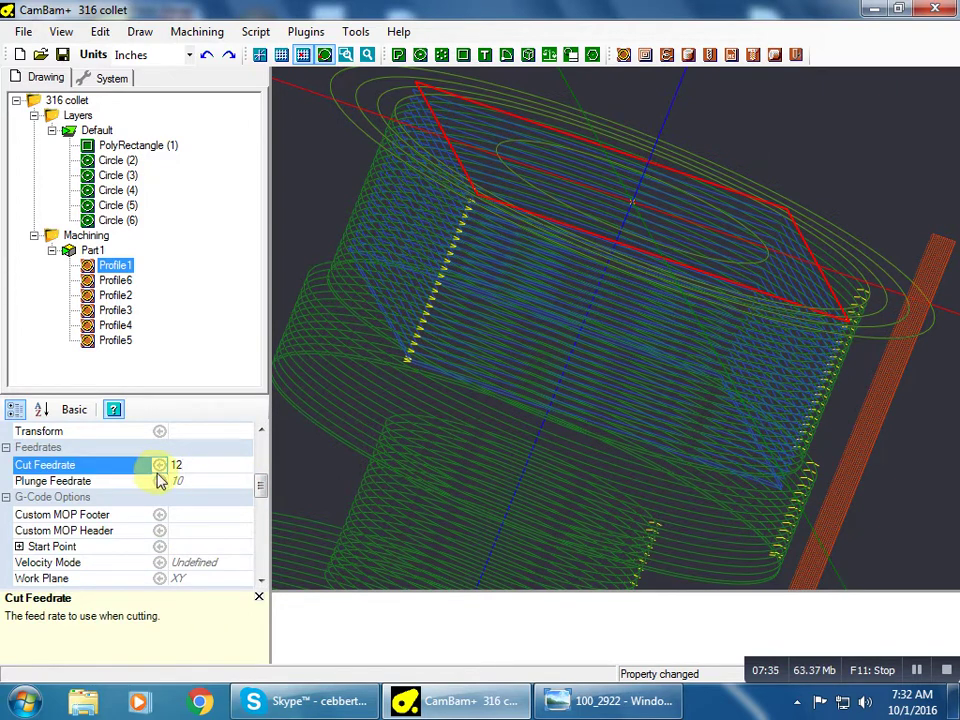
{"action": "left_click", "coordinate": [187, 516]}
- Set Profile1's spindle speed 2854, roughing clearance 0.04, tool diameter 0.375, tool number 1
{"action": "left_click_drag", "start_coordinate": [259, 488], "coordinate": [259, 555]}
{"action": "left_click", "coordinate": [215, 444]}
{"action": "left_click", "coordinate": [143, 447]}
{"action": "type", "text": "2854"}
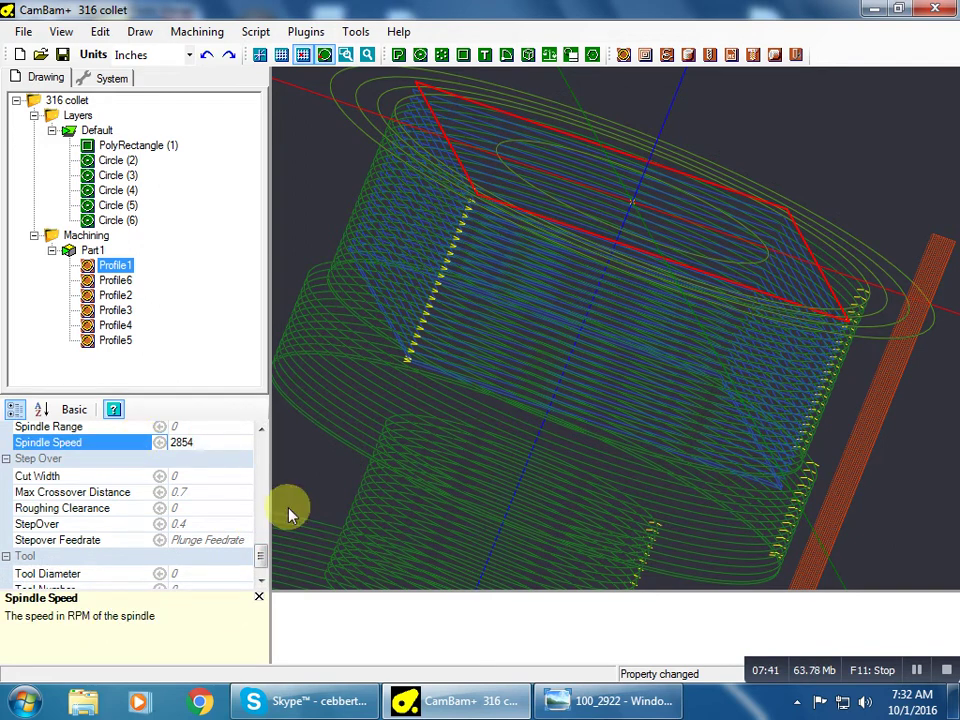
{"action": "left_click", "coordinate": [214, 523]}
{"action": "left_click_drag", "start_coordinate": [261, 557], "coordinate": [262, 568]}
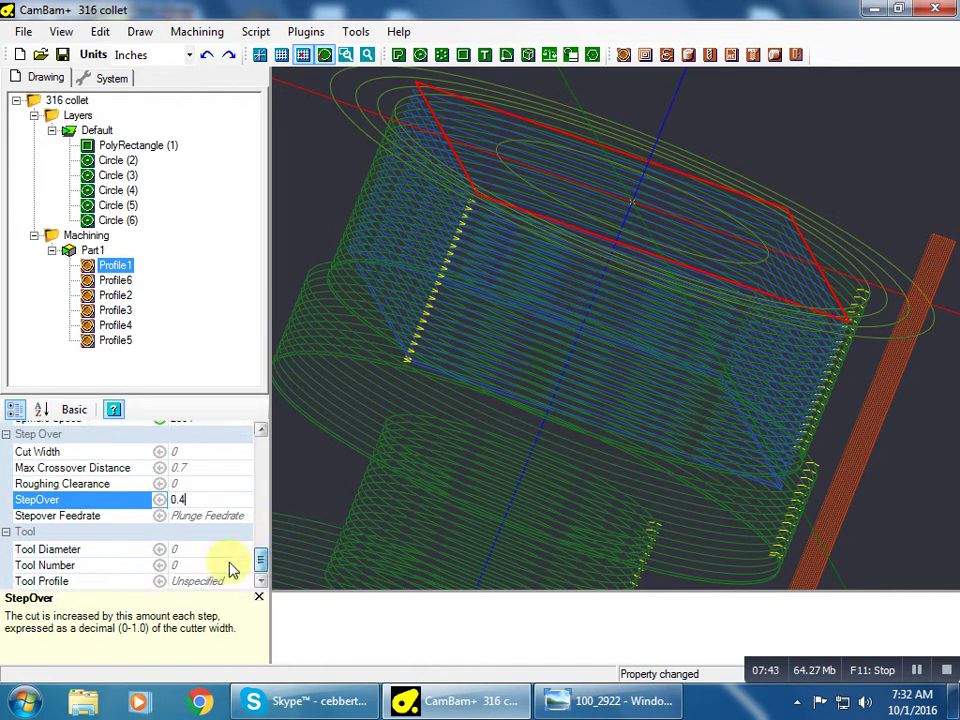
{"action": "left_click", "coordinate": [198, 485]}
{"action": "type", "text": ".04"}
{"action": "left_click", "coordinate": [219, 552]}
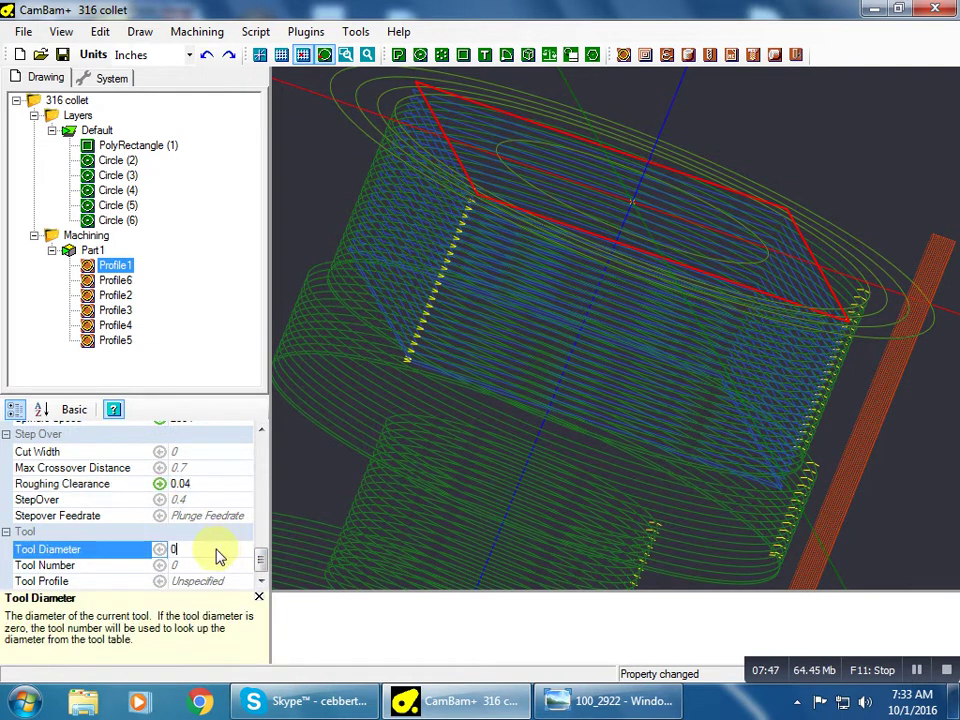
{"action": "type", "text": ".375"}
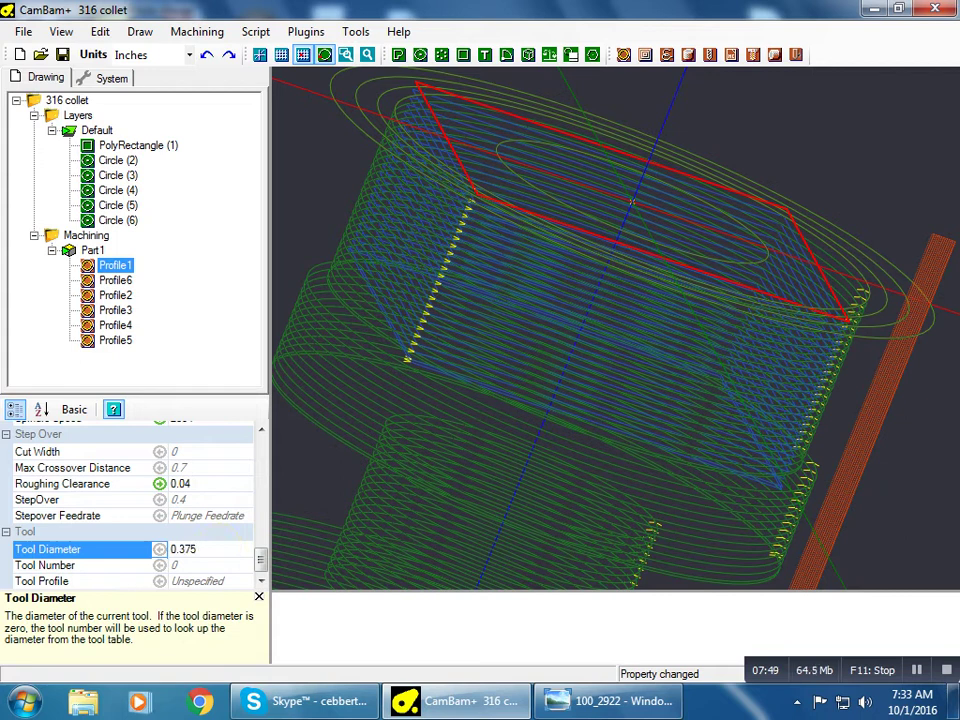
{"action": "left_click", "coordinate": [185, 566]}
{"action": "type", "text": "1"}
{"action": "left_click", "coordinate": [190, 483]}
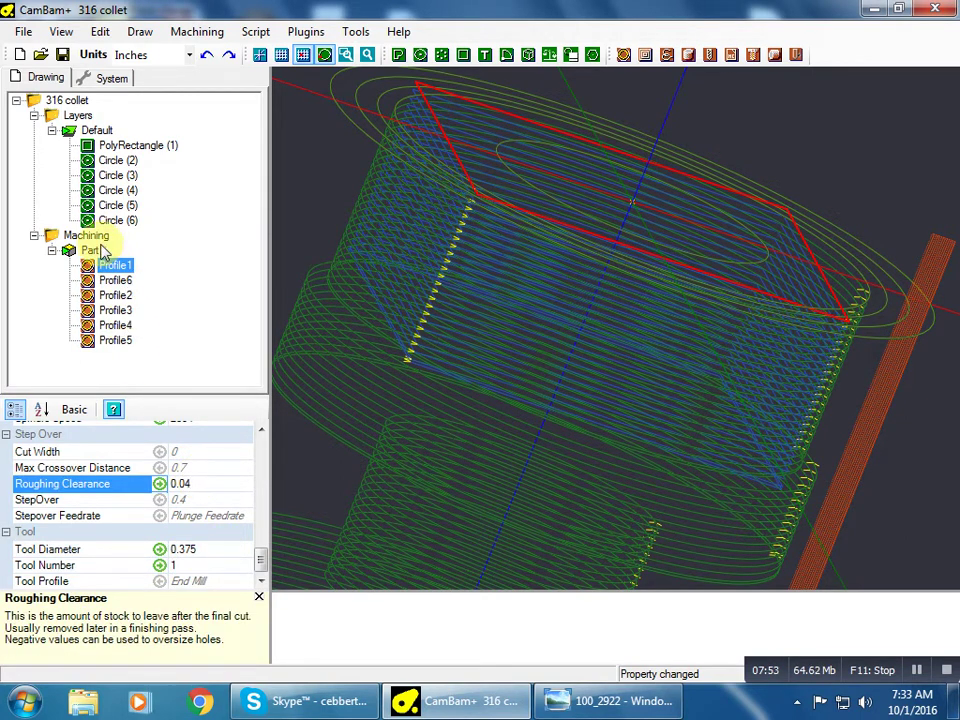
- Regenerate Profile1's toolpaths and orbit the view to inspect them
{"action": "right_click", "coordinate": [130, 266]}
{"action": "left_click", "coordinate": [155, 276]}
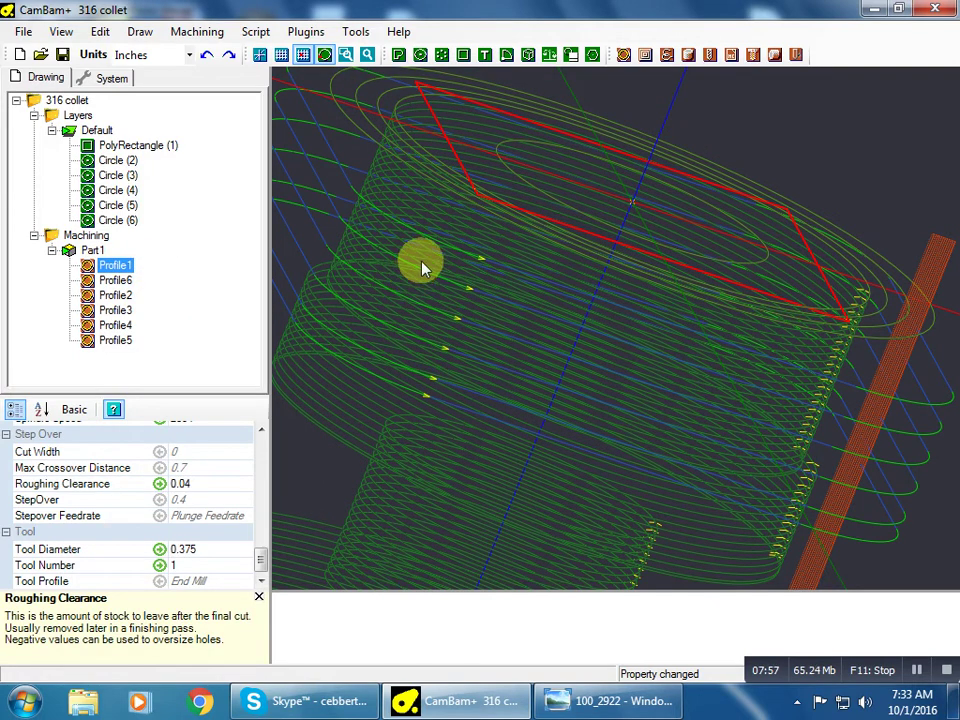
{"action": "left_click_drag", "start_coordinate": [426, 266], "coordinate": [396, 311], "text": "alt"}
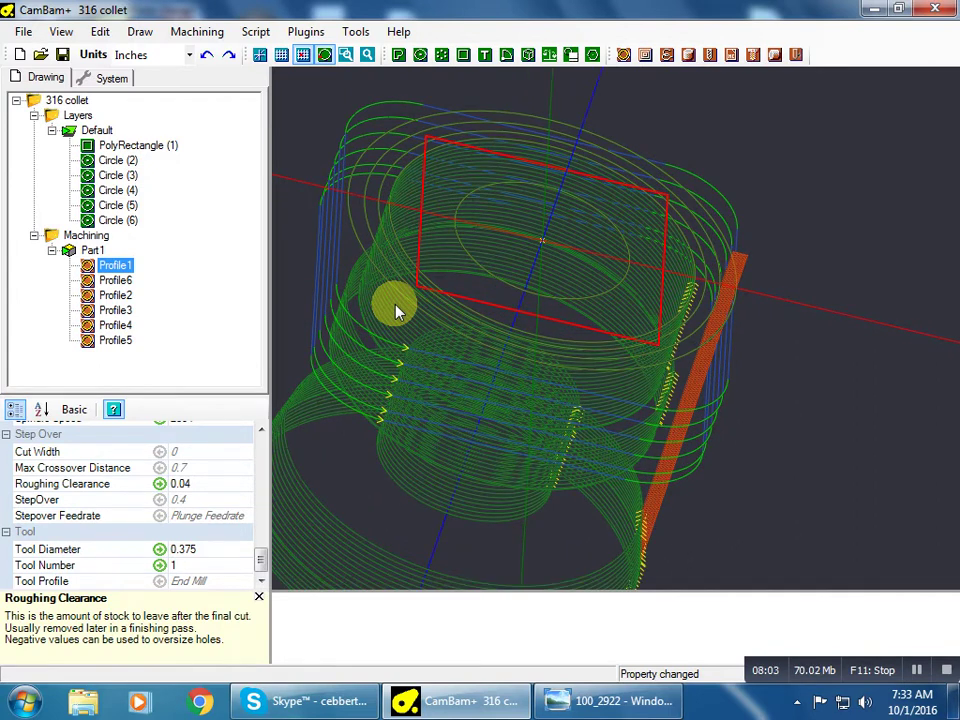
{"action": "left_click_drag", "start_coordinate": [396, 311], "coordinate": [563, 645], "text": "alt"}
- Alternate between the collet photo and the CamBam+ toolpaths twice, ending in CamBam+
{"action": "left_click", "coordinate": [580, 700]}
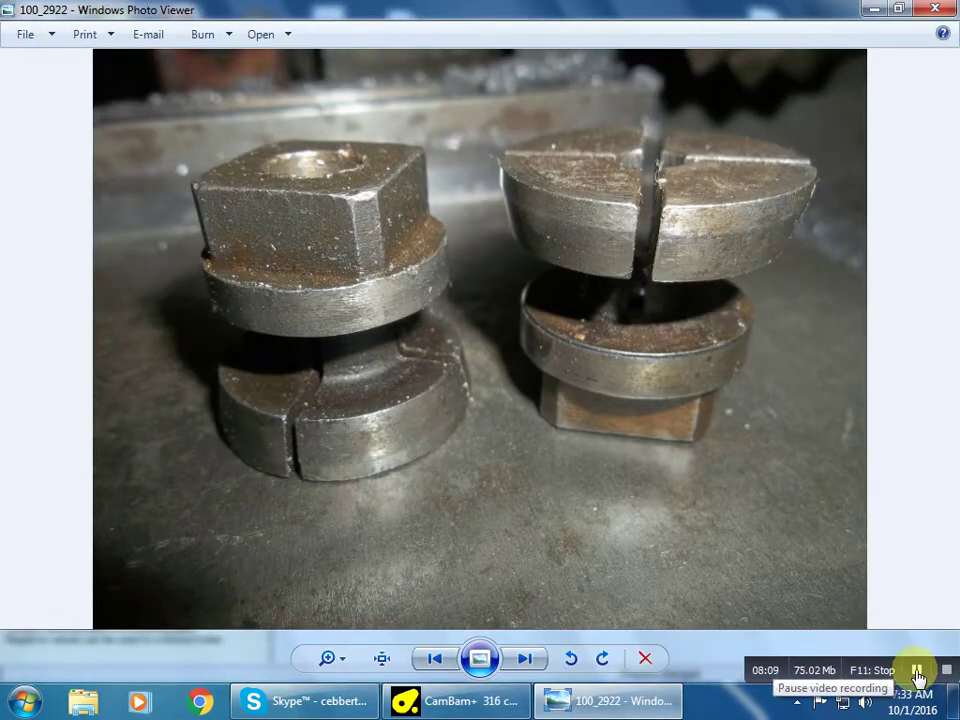
{"action": "left_click", "coordinate": [483, 703]}
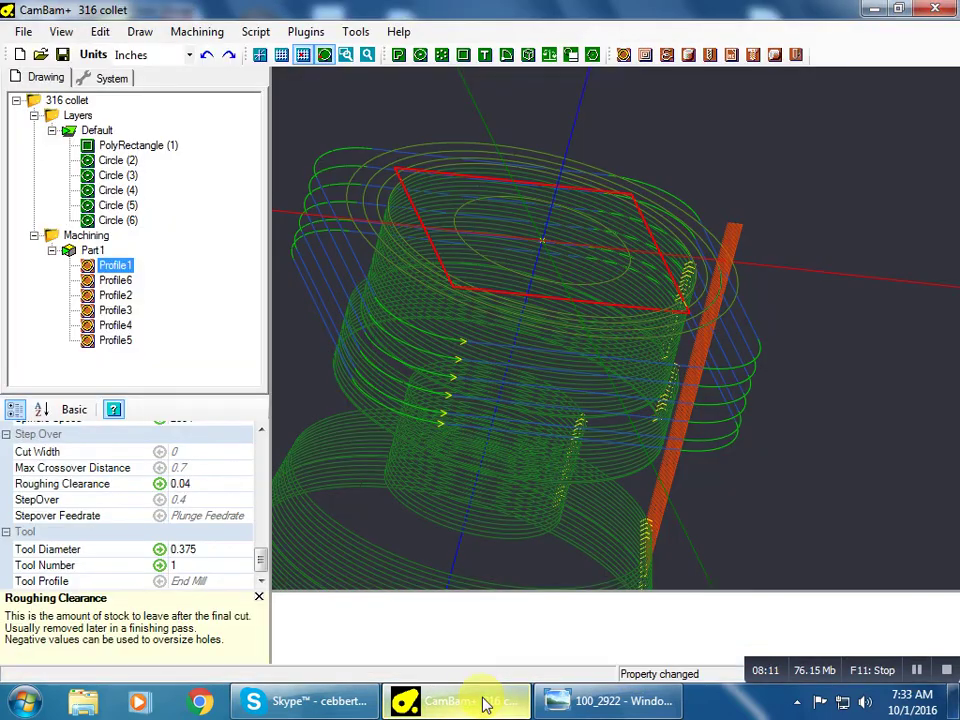
{"action": "left_click", "coordinate": [598, 706]}
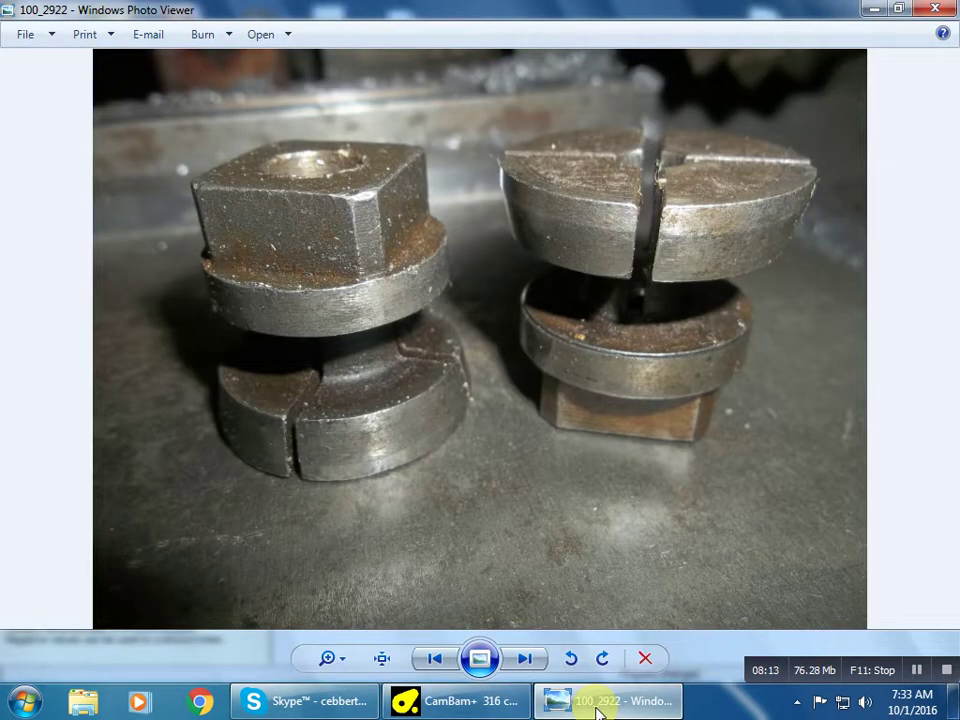
{"action": "left_click", "coordinate": [407, 701]}
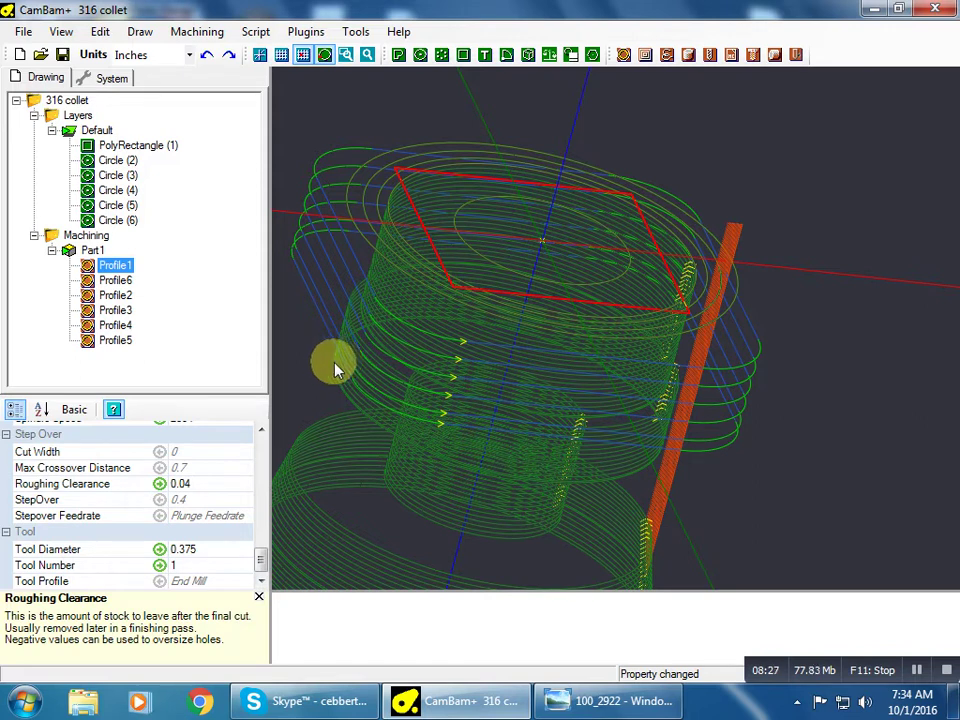
- Duplicate Profile1 as a new Profile7 operation
{"action": "right_click", "coordinate": [118, 268]}
{"action": "left_click", "coordinate": [184, 466]}
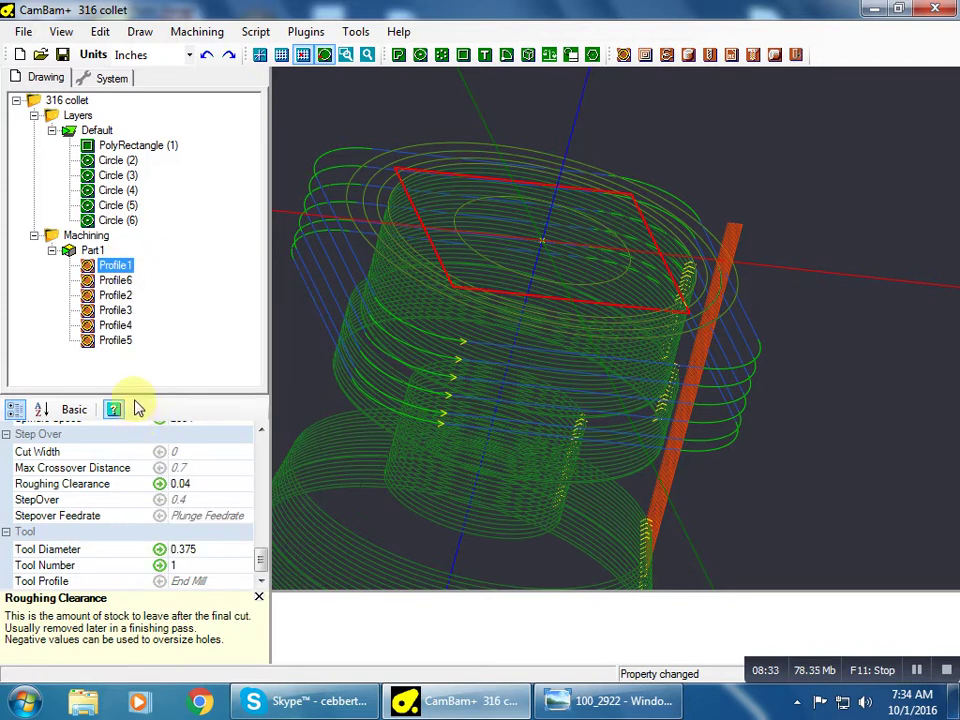
{"action": "right_click", "coordinate": [133, 377]}
{"action": "left_click", "coordinate": [220, 588]}
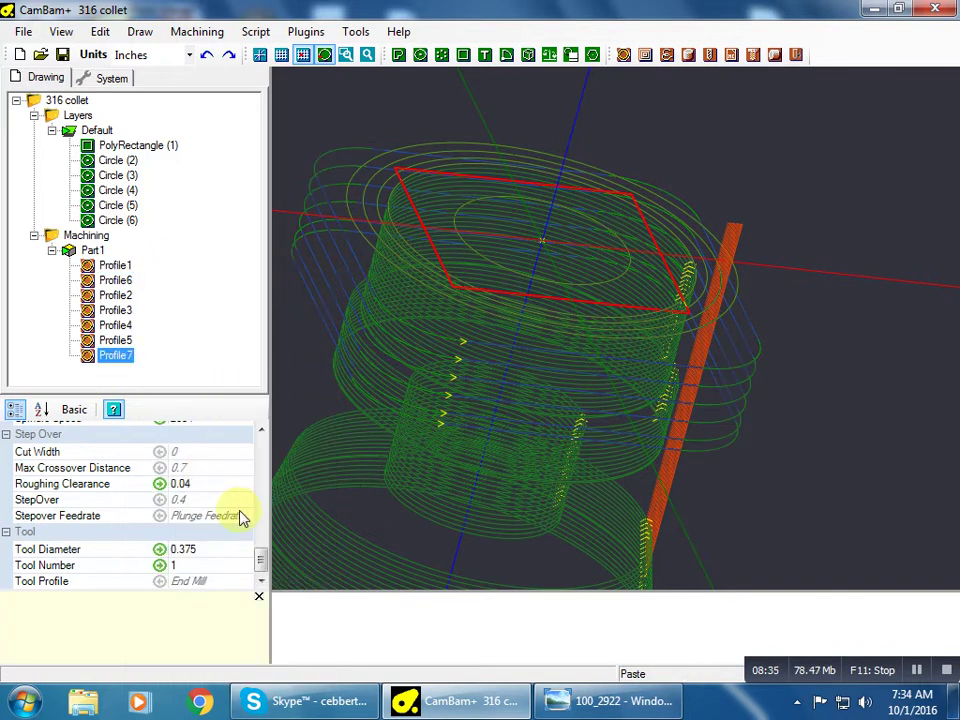
- Set Profile7's roughing clearance to 0, spindle speed 4200 and depth increment 0.335
{"action": "left_click_drag", "start_coordinate": [261, 589], "coordinate": [267, 560]}
{"action": "scroll", "coordinate": [225, 572], "scroll_direction": "up", "scroll_amount": 1}
{"action": "left_click", "coordinate": [218, 566]}
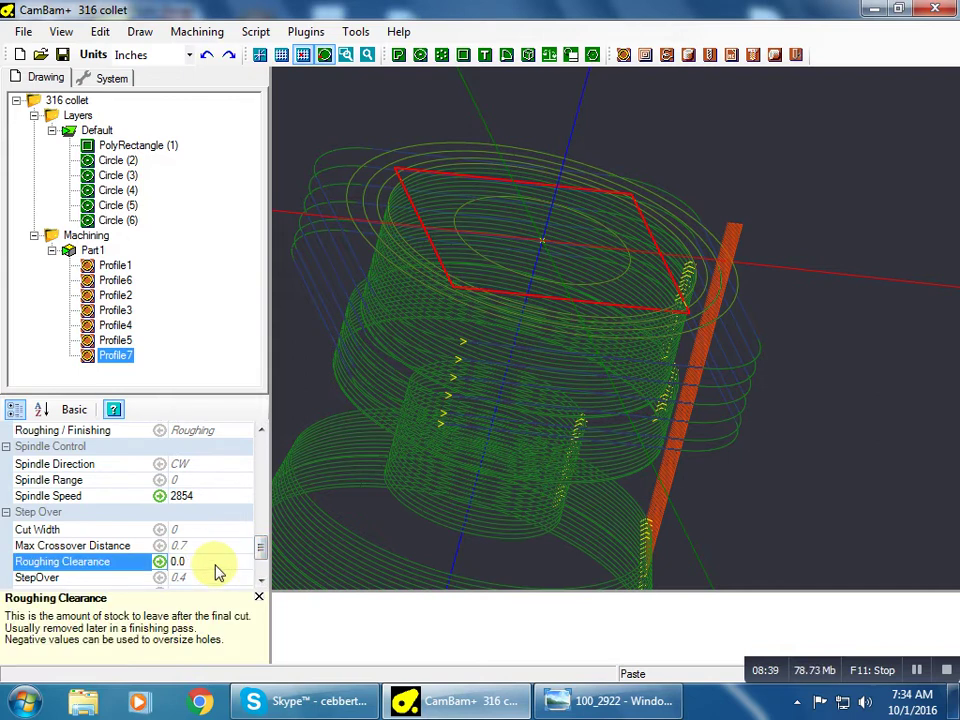
{"action": "left_click", "coordinate": [203, 497]}
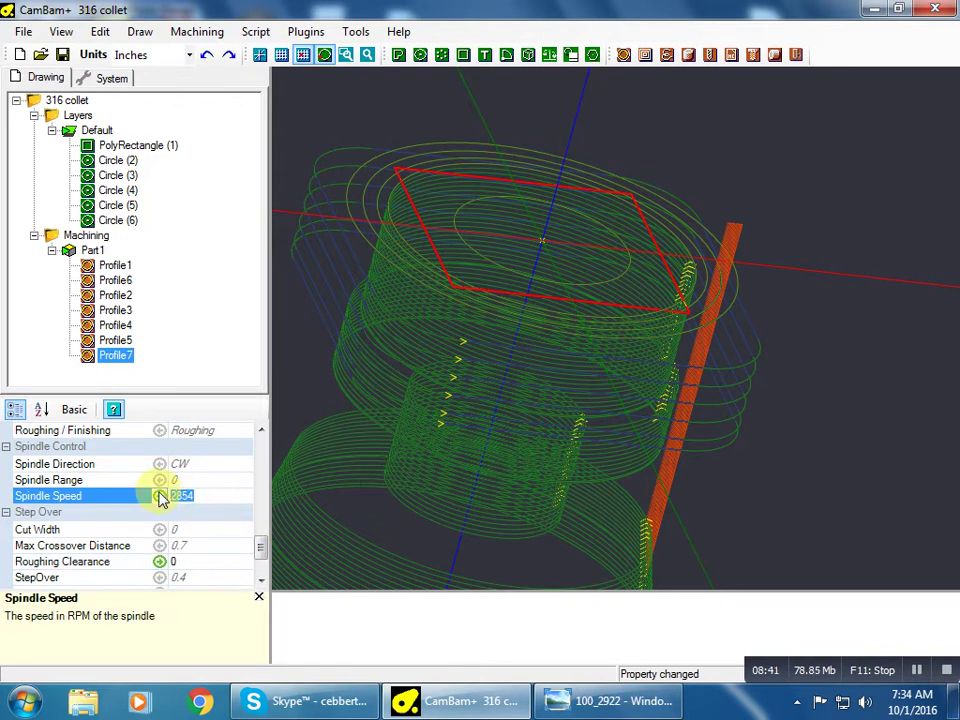
{"action": "type", "text": "4200"}
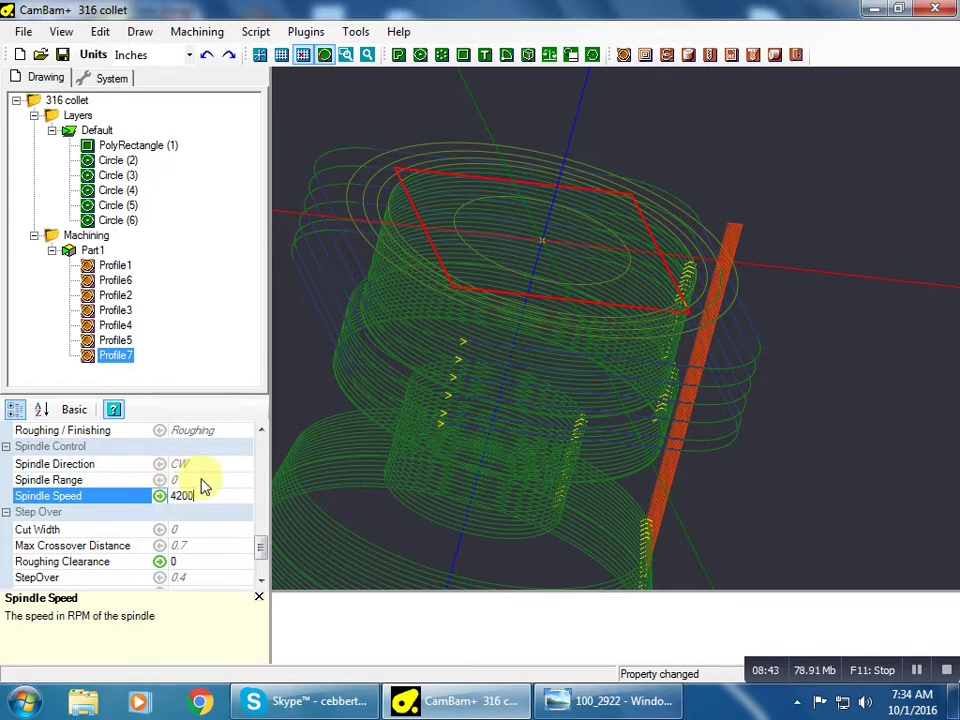
{"action": "left_click", "coordinate": [206, 483]}
{"action": "left_click_drag", "start_coordinate": [259, 549], "coordinate": [259, 458]}
{"action": "left_click", "coordinate": [217, 490]}
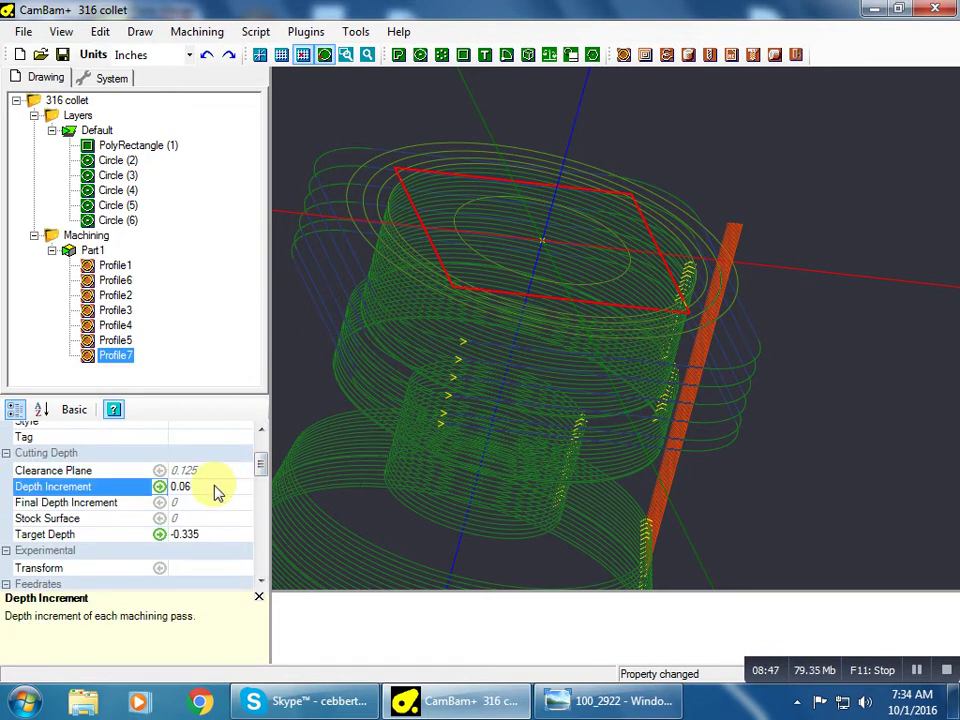
{"action": "type", "text": "335"}
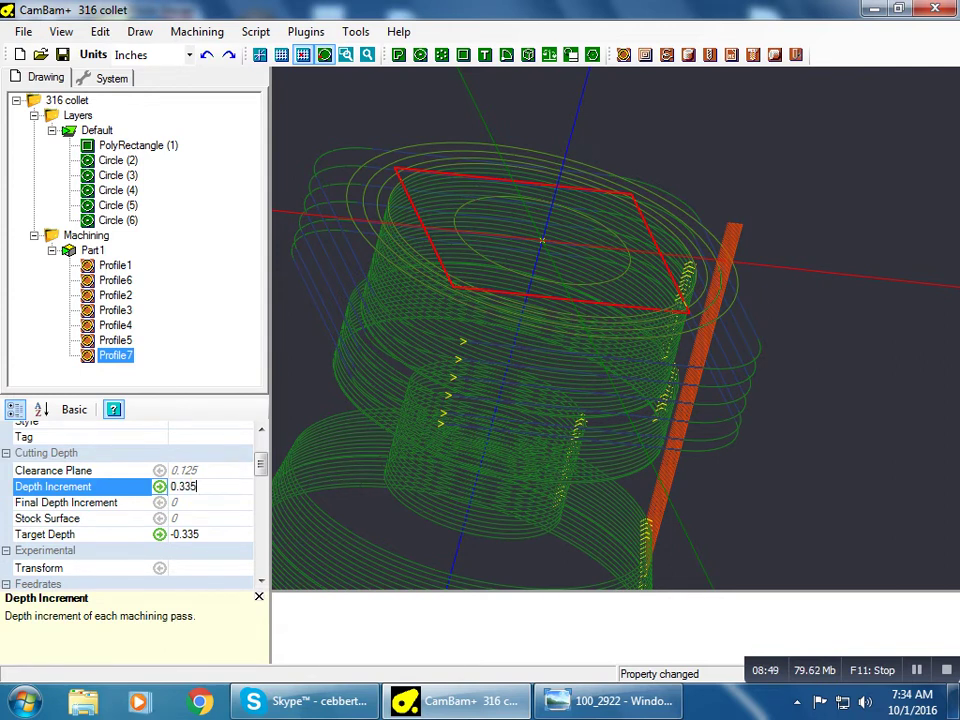
{"action": "left_click", "coordinate": [205, 502]}
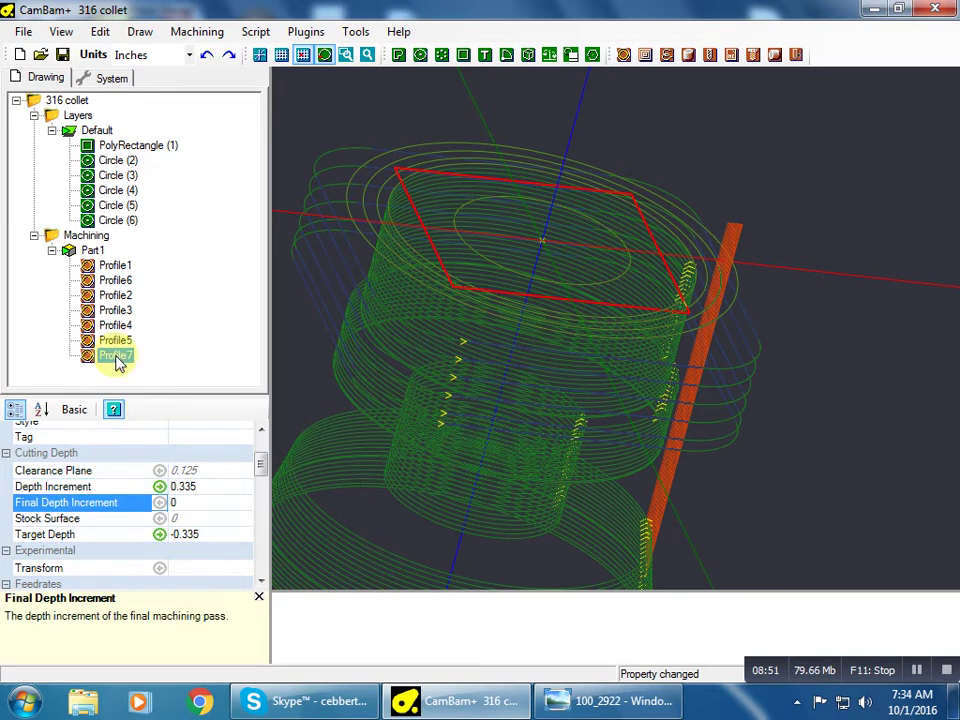
- Regenerate Profile7's toolpaths
{"action": "right_click", "coordinate": [123, 358]}
{"action": "left_click", "coordinate": [189, 368]}
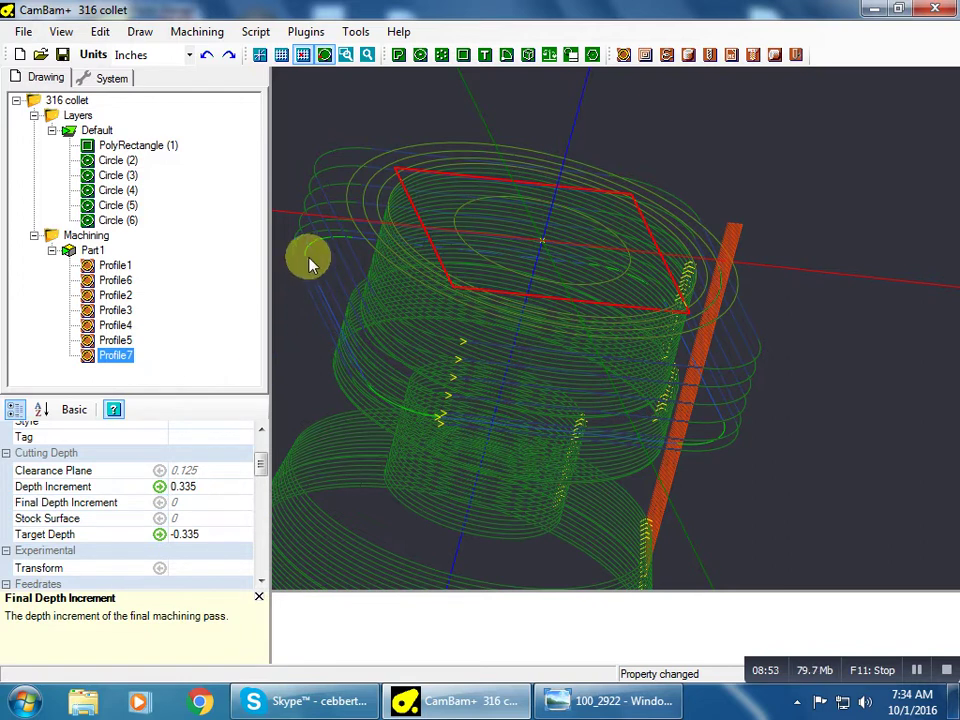
{"action": "left_click", "coordinate": [130, 360]}
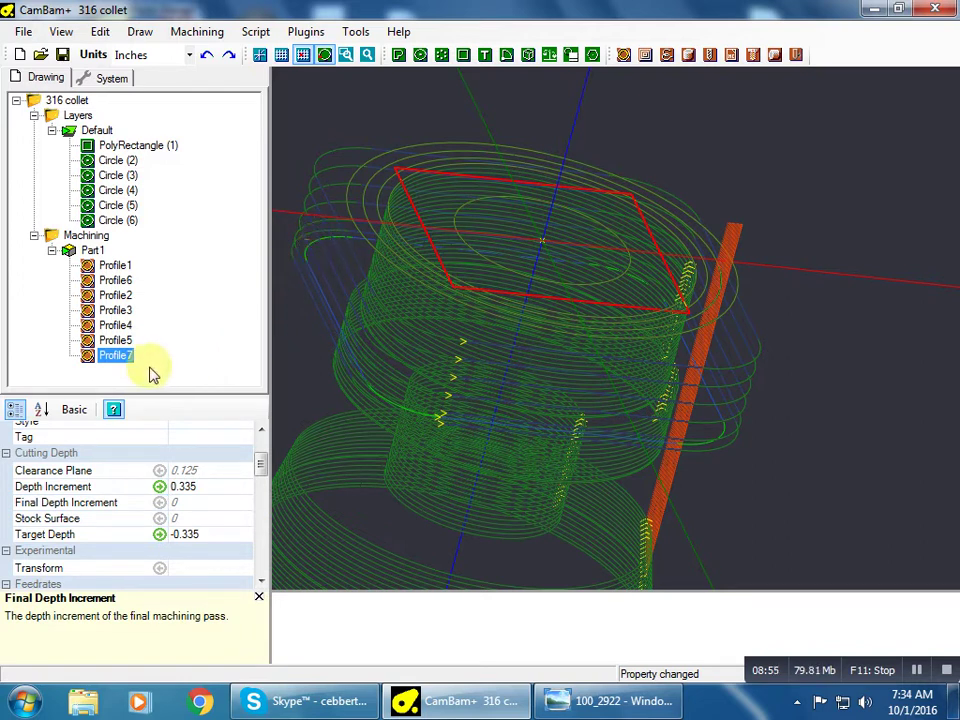
- Move Profile7 just below Profile1 and review Profile6, Profile5 and Profile4 depths
{"action": "left_click_drag", "start_coordinate": [123, 362], "coordinate": [128, 279]}
{"action": "left_click", "coordinate": [116, 296]}
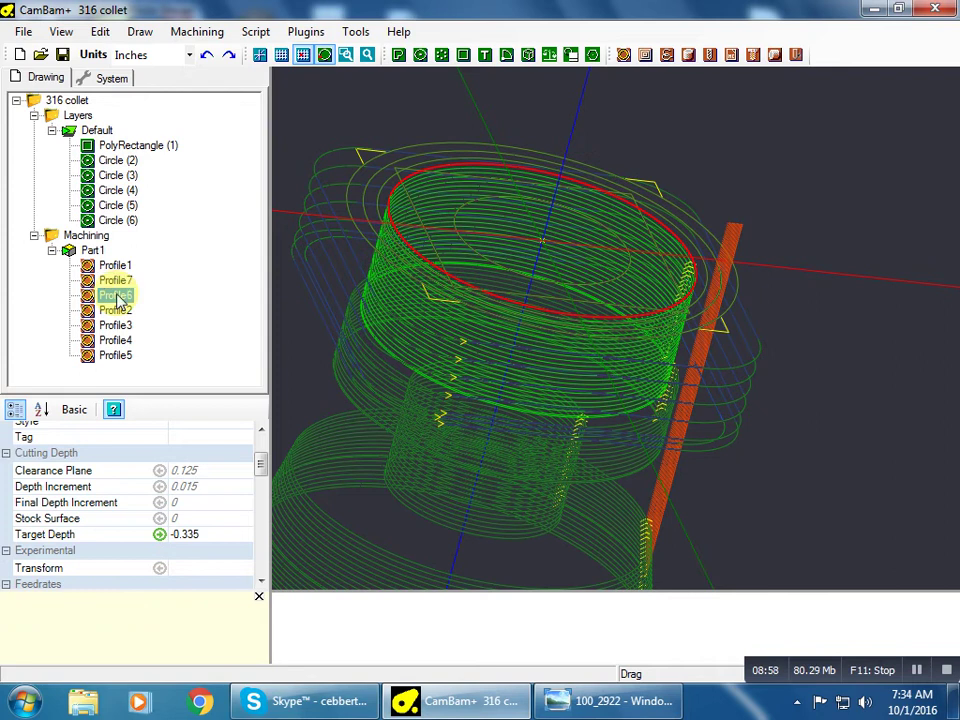
{"action": "left_click", "coordinate": [115, 356]}
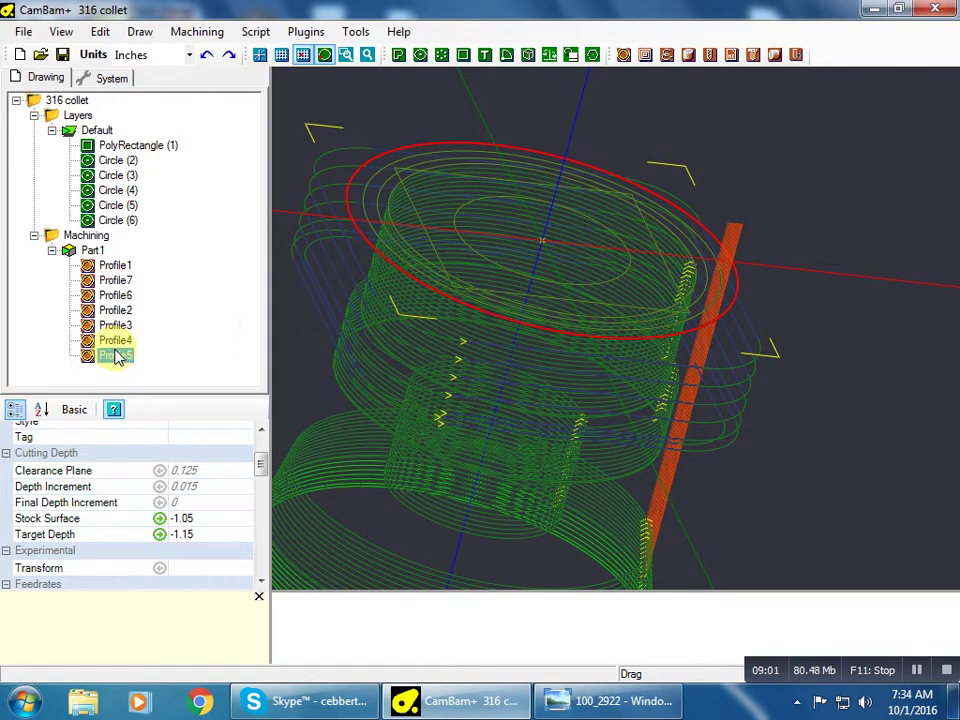
{"action": "left_click", "coordinate": [114, 342]}
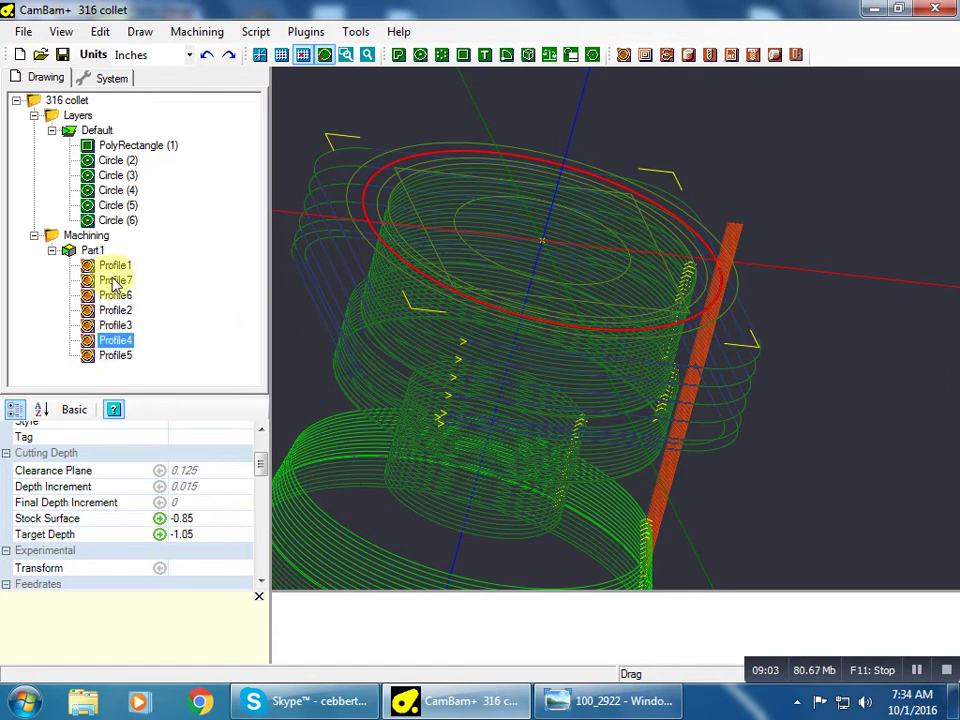
{"action": "left_click", "coordinate": [116, 296]}
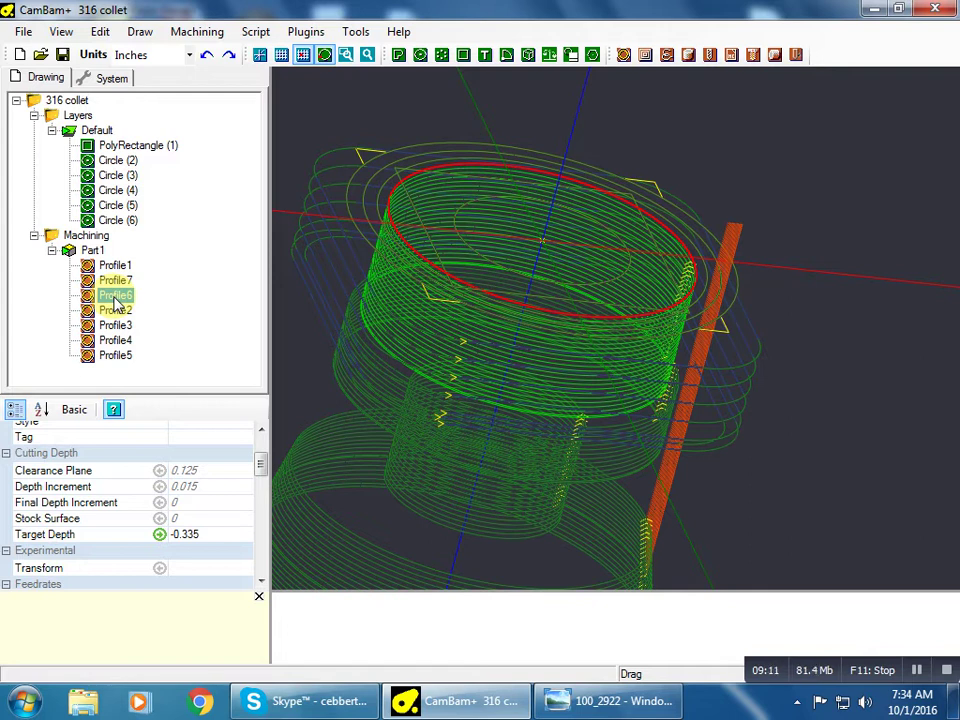
- Paste Profile7's settings onto Profile6 and regenerate all machining toolpaths
{"action": "left_click", "coordinate": [114, 281]}
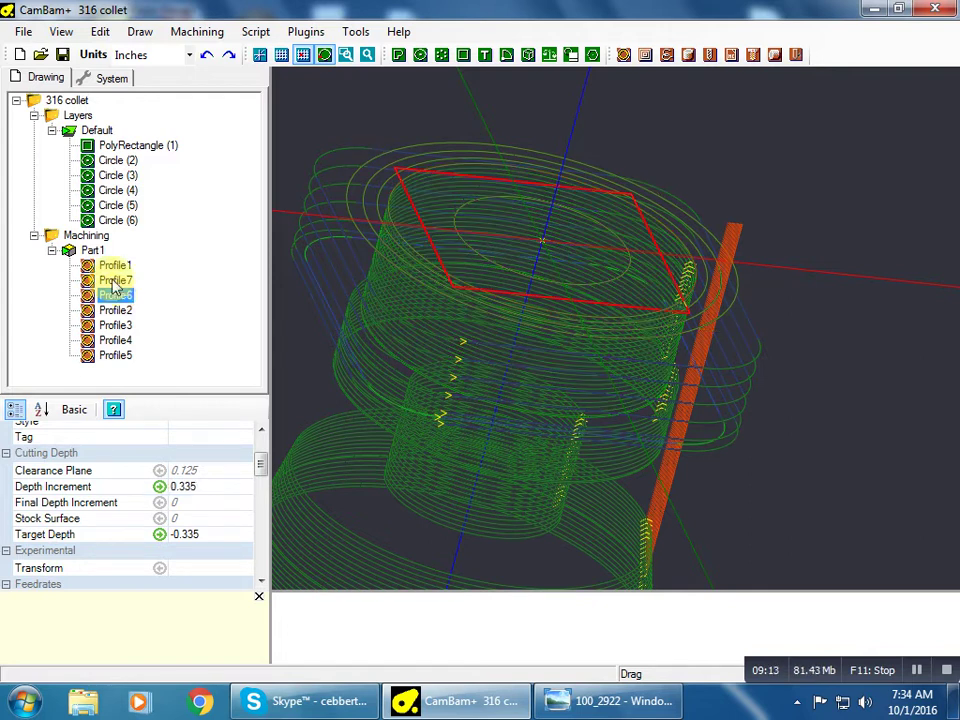
{"action": "right_click", "coordinate": [113, 281]}
{"action": "left_click", "coordinate": [160, 472]}
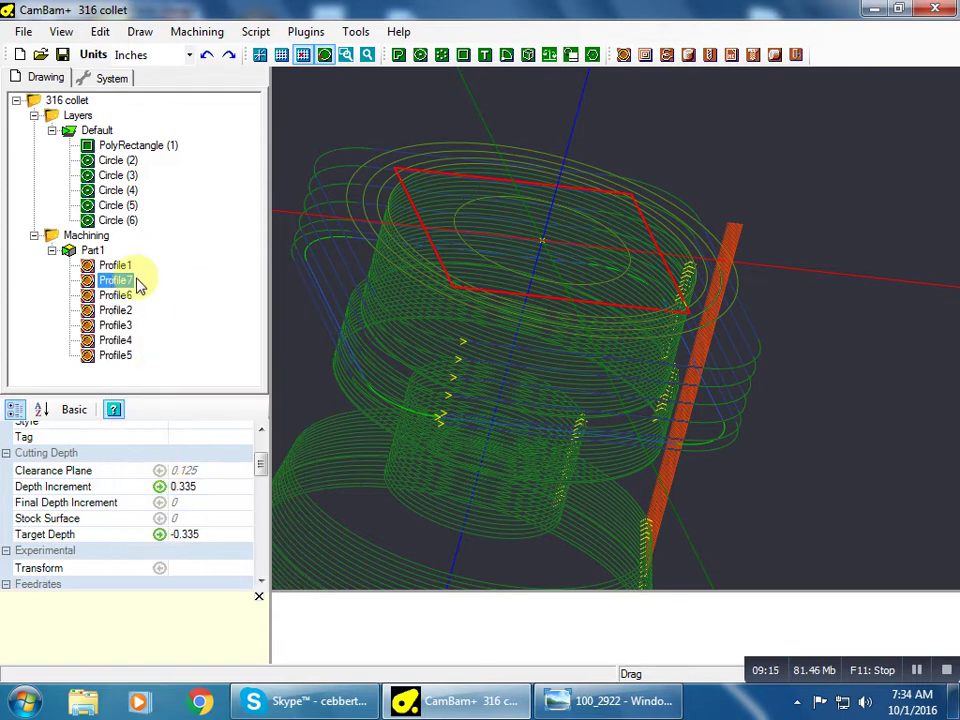
{"action": "left_click", "coordinate": [115, 296]}
{"action": "right_click", "coordinate": [123, 295]}
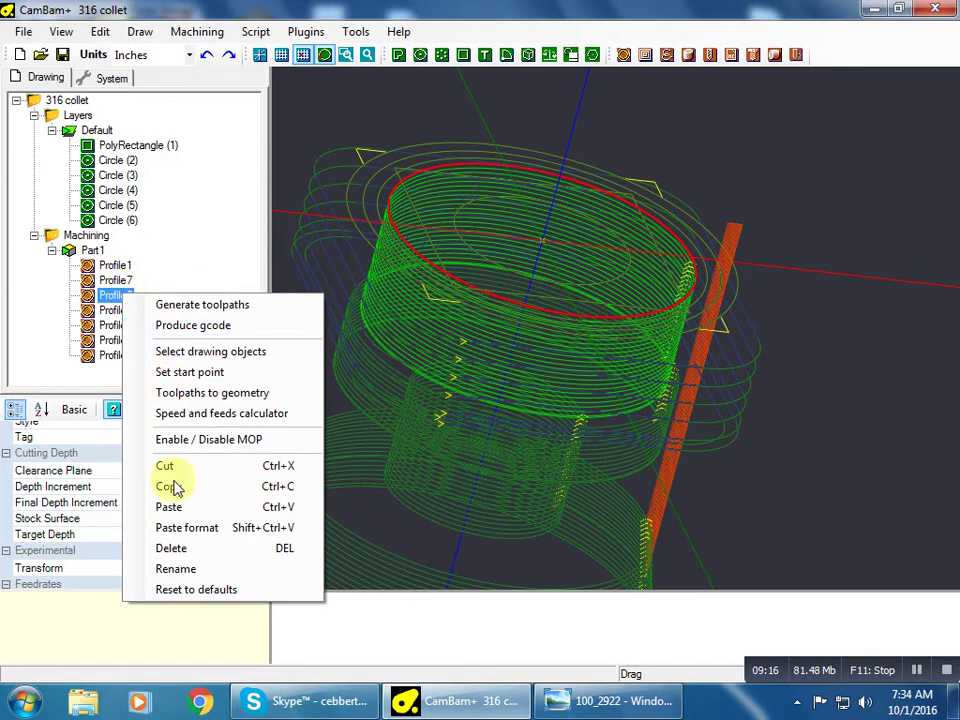
{"action": "left_click", "coordinate": [190, 537]}
{"action": "right_click", "coordinate": [100, 236]}
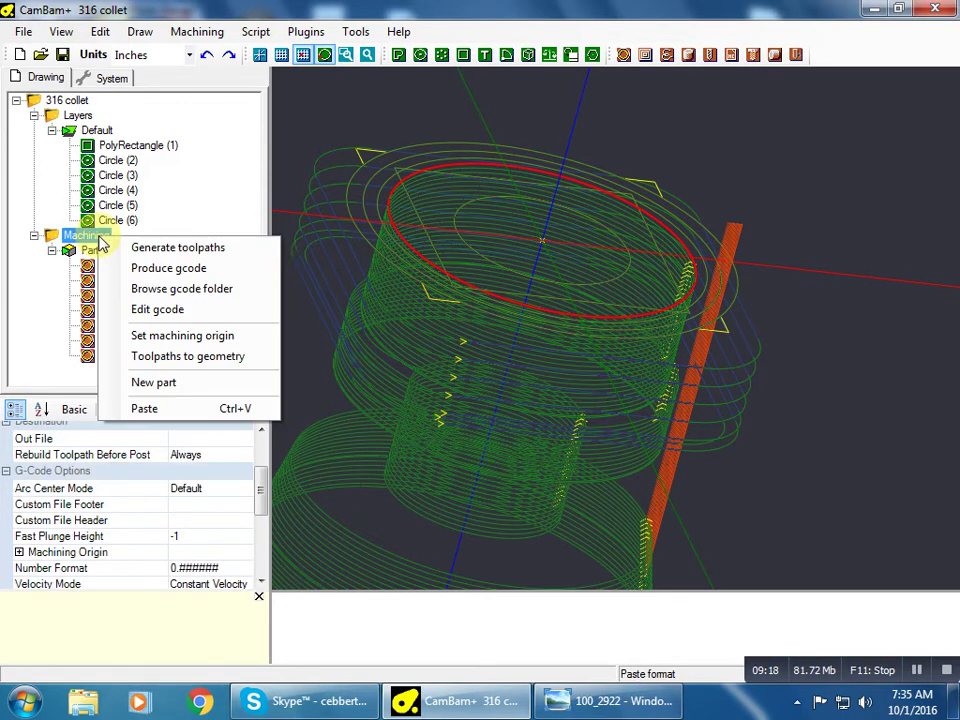
{"action": "left_click", "coordinate": [150, 250]}
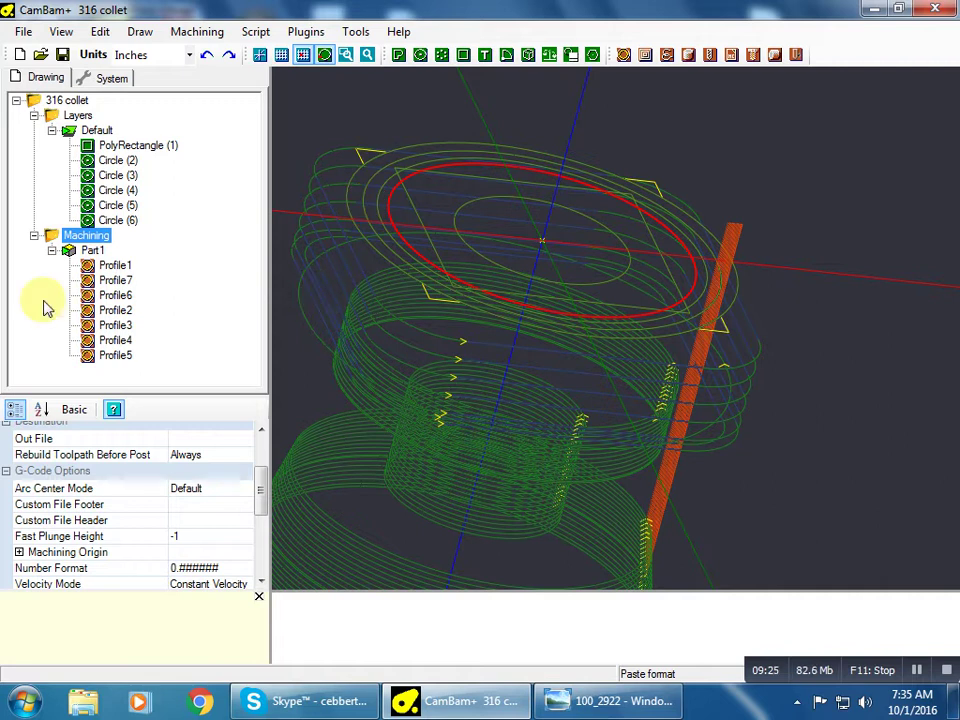
- Review the depth settings and toolpaths of Profile6, Profile2 and Profile7
{"action": "left_click", "coordinate": [115, 295]}
{"action": "left_click", "coordinate": [116, 311]}
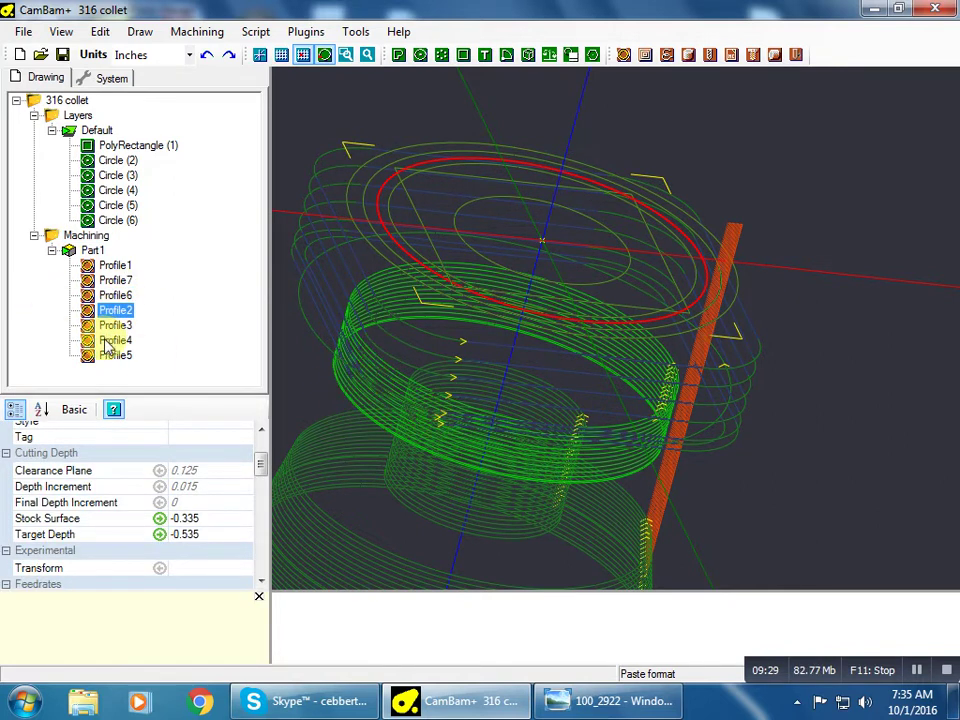
{"action": "left_click", "coordinate": [114, 297]}
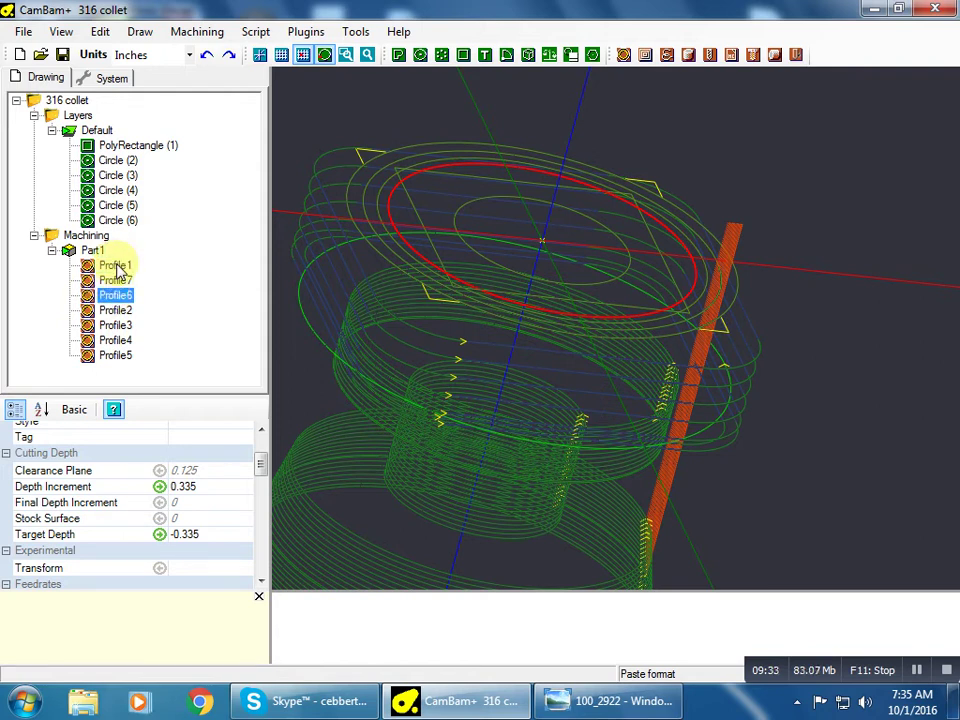
{"action": "left_click", "coordinate": [116, 280]}
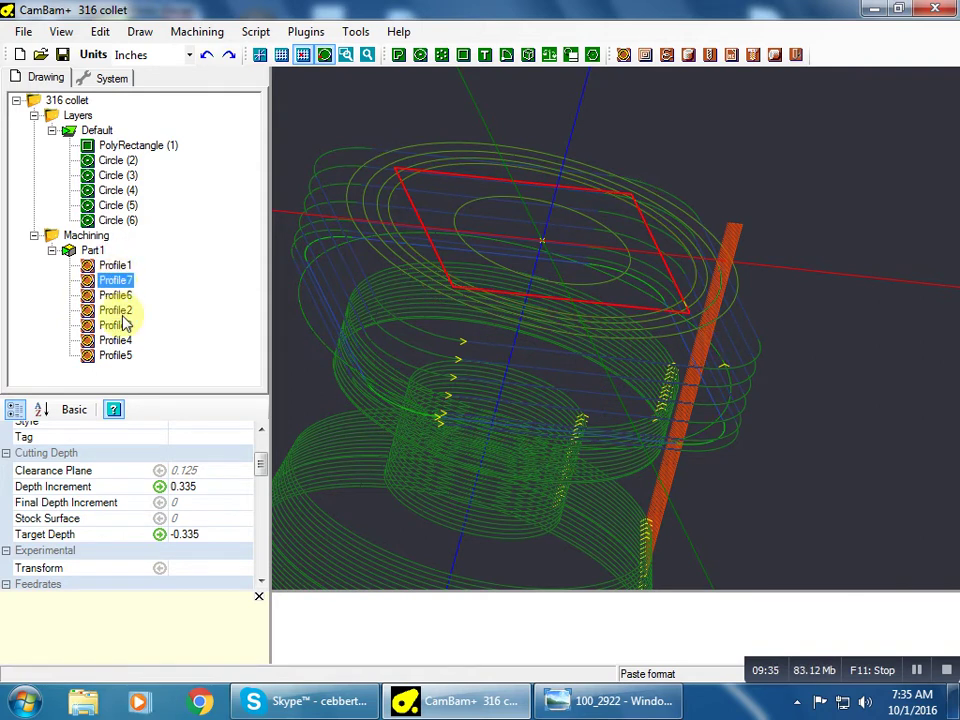
{"action": "left_click", "coordinate": [119, 297]}
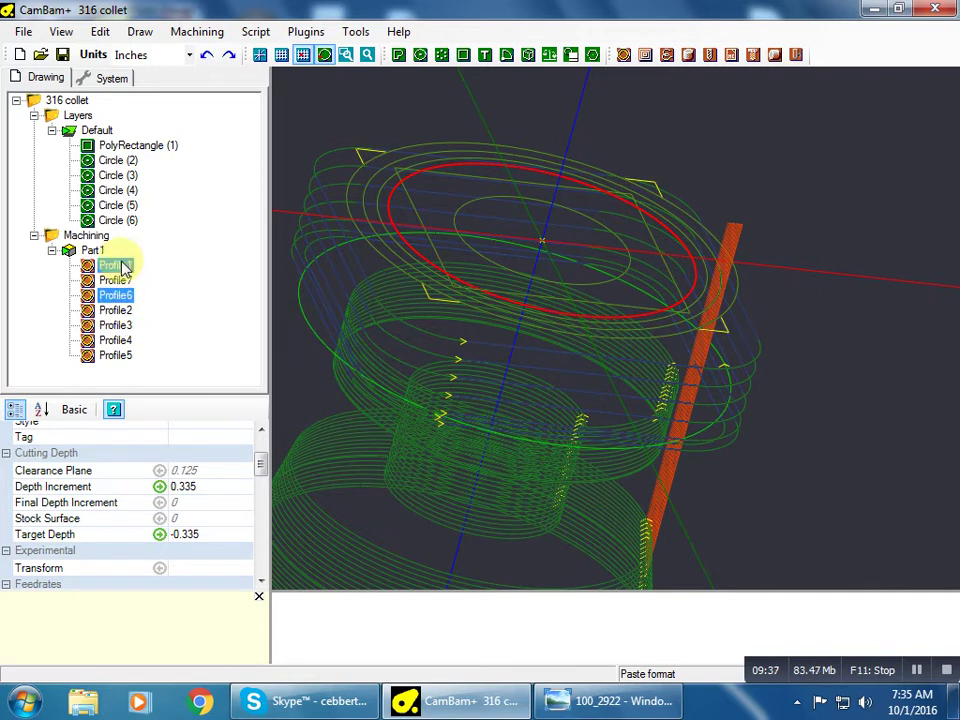
- Disable Profile1, Profile7 and Profile6 with Enable / Disable MOP, then select Profile2
{"action": "left_click", "coordinate": [120, 280], "text": "ctrl"}
{"action": "right_click", "coordinate": [120, 278]}
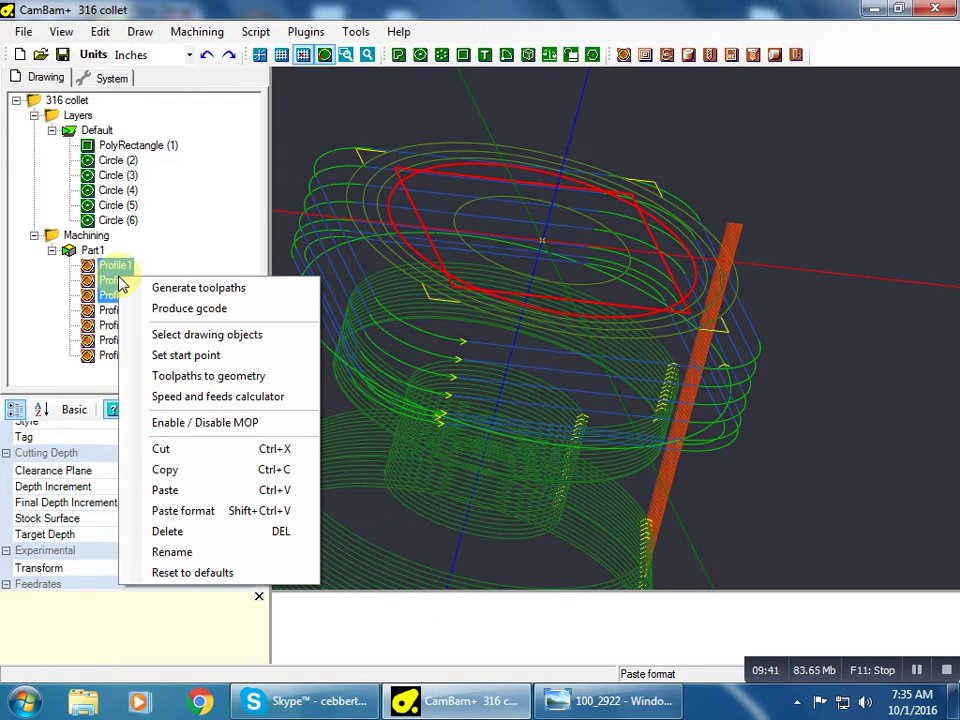
{"action": "left_click", "coordinate": [165, 422]}
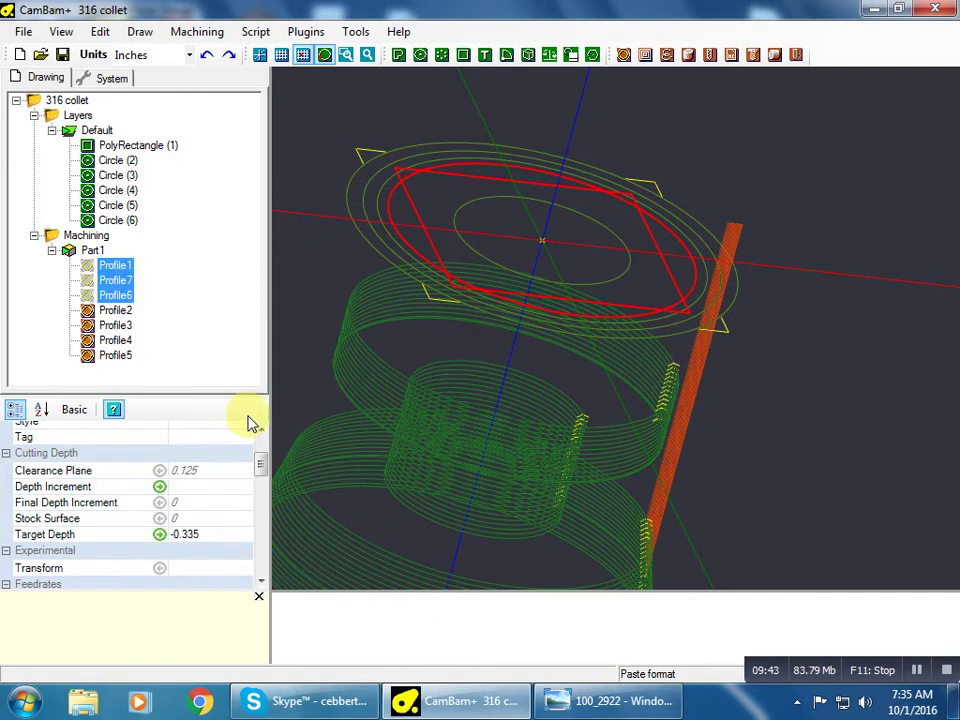
{"action": "left_click", "coordinate": [108, 310]}
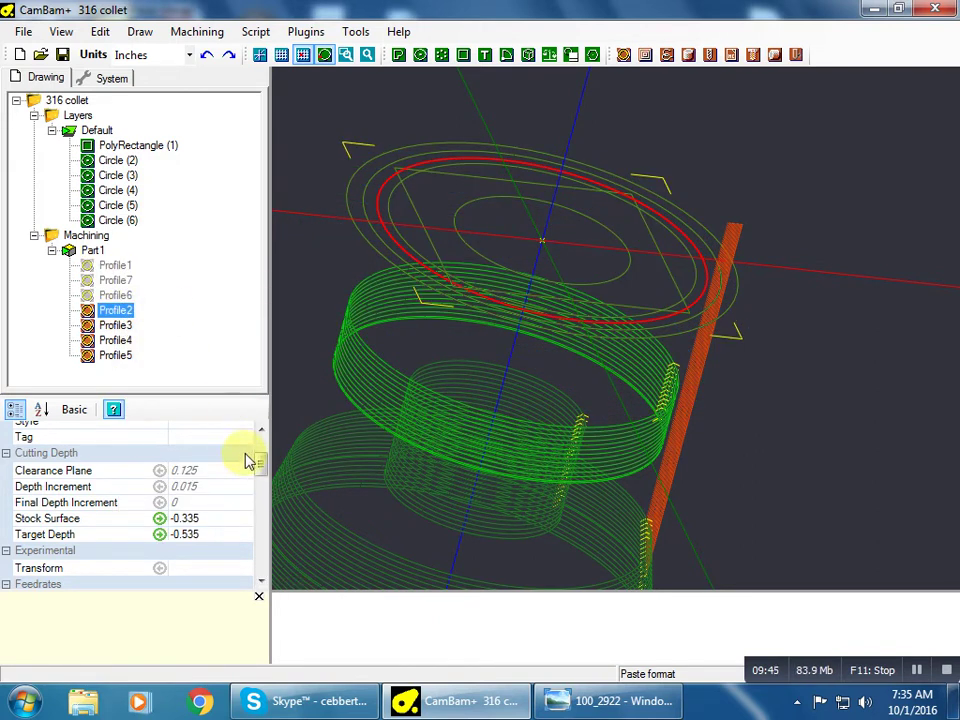
{"action": "mouse_move", "coordinate": [261, 463]}
{"action": "left_mouse_down"}
{"action": "mouse_move", "coordinate": [261, 446]}
{"action": "mouse_move", "coordinate": [261, 466]}
{"action": "left_mouse_up"}
- Give Profile2 a 0.06 depth increment and a cut feedrate of 12
{"action": "left_click", "coordinate": [210, 484]}
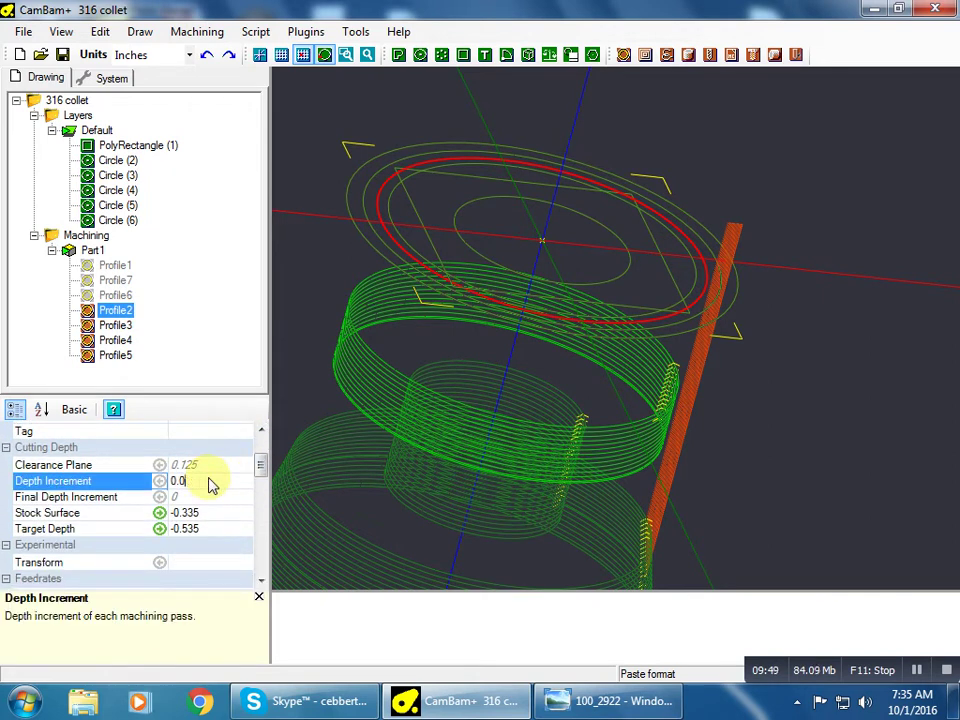
{"action": "type", "text": "6"}
{"action": "left_click", "coordinate": [225, 497]}
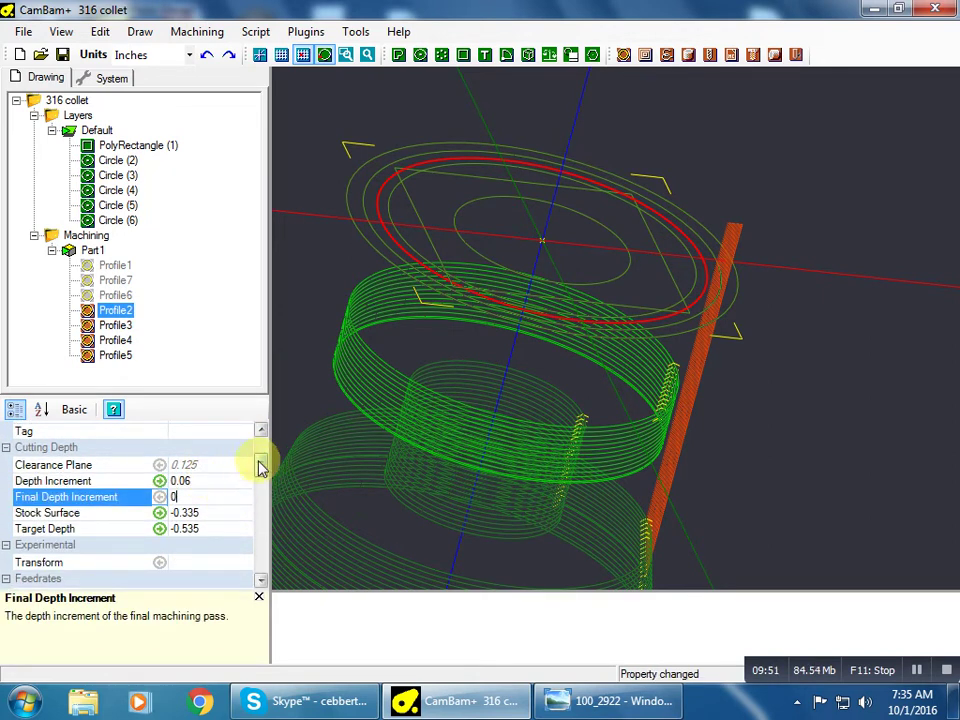
{"action": "left_click_drag", "start_coordinate": [261, 466], "coordinate": [253, 482]}
{"action": "left_click", "coordinate": [212, 449]}
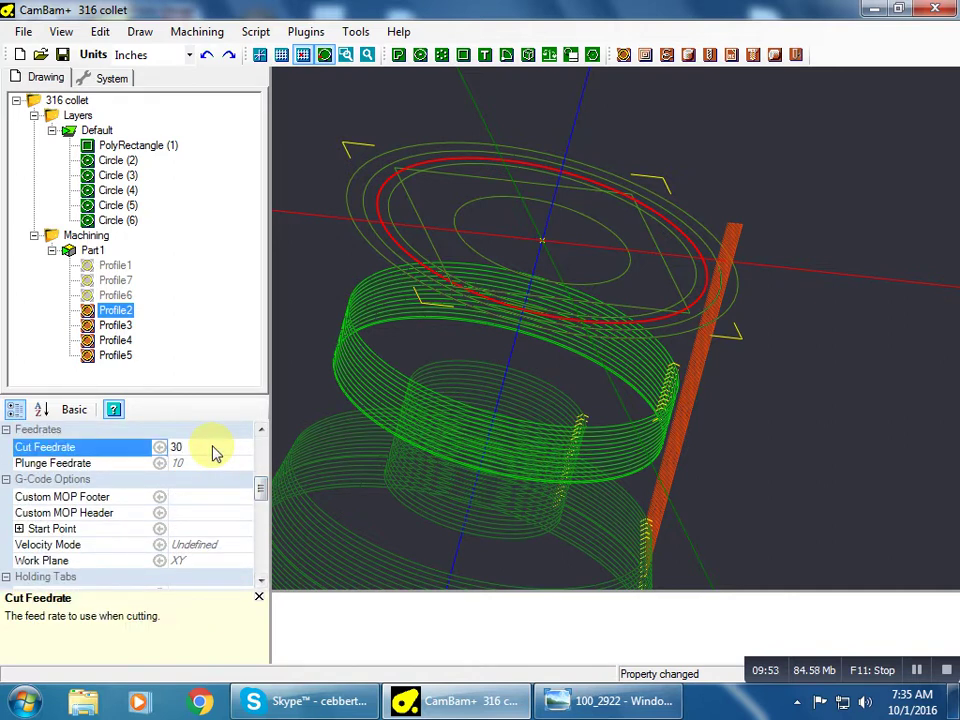
{"action": "type", "text": "12"}
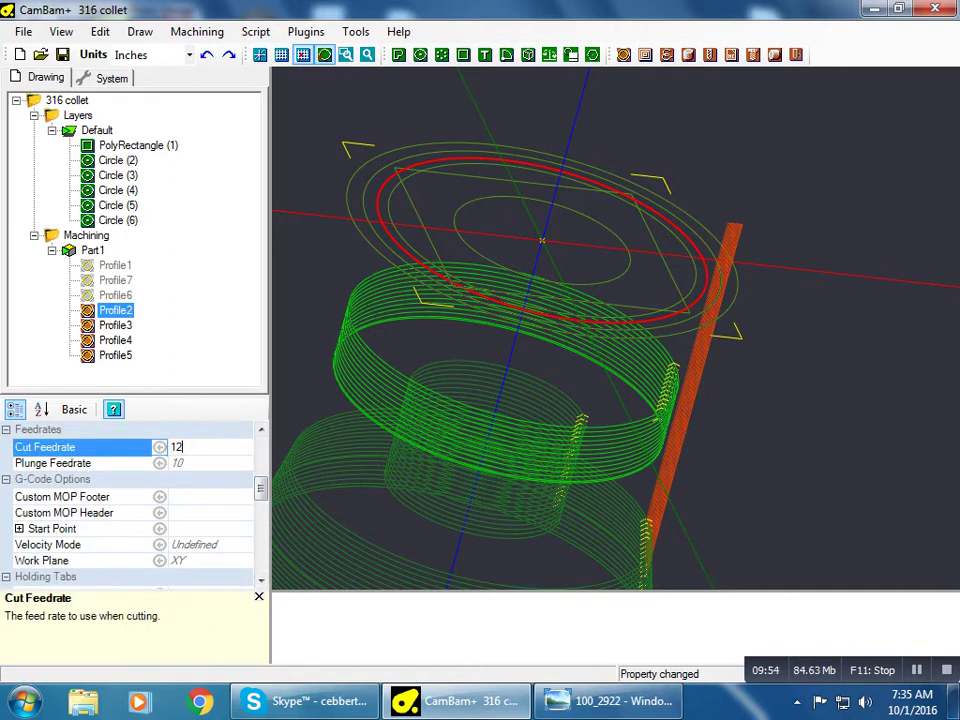
{"action": "left_click", "coordinate": [204, 498]}
- Set Profile2's tool number to 1 and regenerate its toolpaths
{"action": "left_click_drag", "start_coordinate": [261, 491], "coordinate": [260, 550]}
{"action": "left_click", "coordinate": [205, 497]}
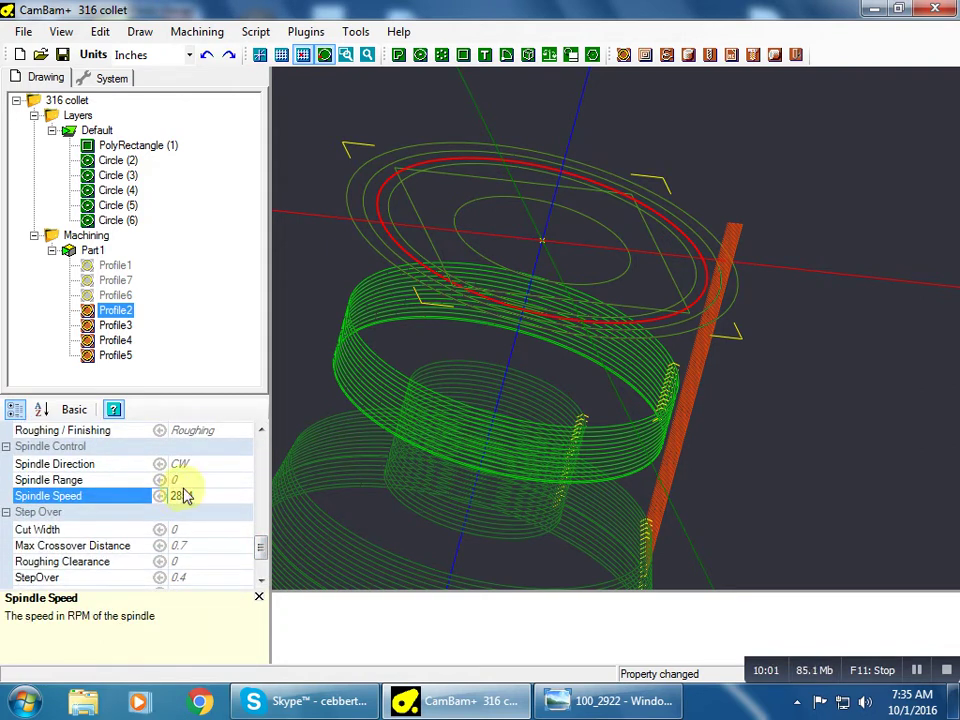
{"action": "left_click", "coordinate": [261, 579]}
{"action": "left_click", "coordinate": [208, 552]}
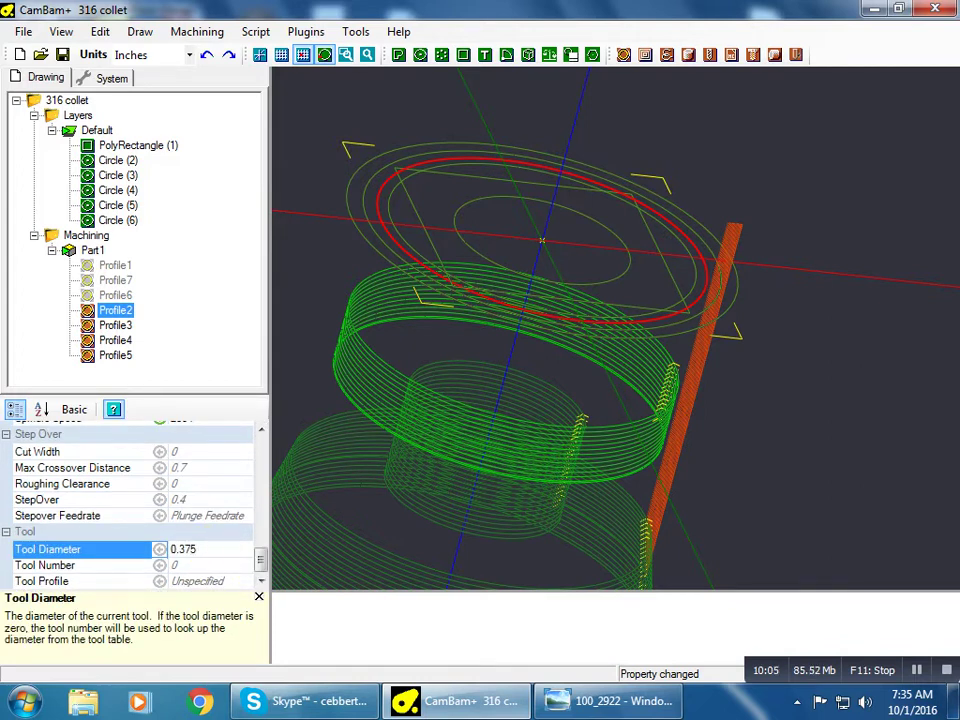
{"action": "left_click", "coordinate": [203, 566]}
{"action": "type", "text": "1"}
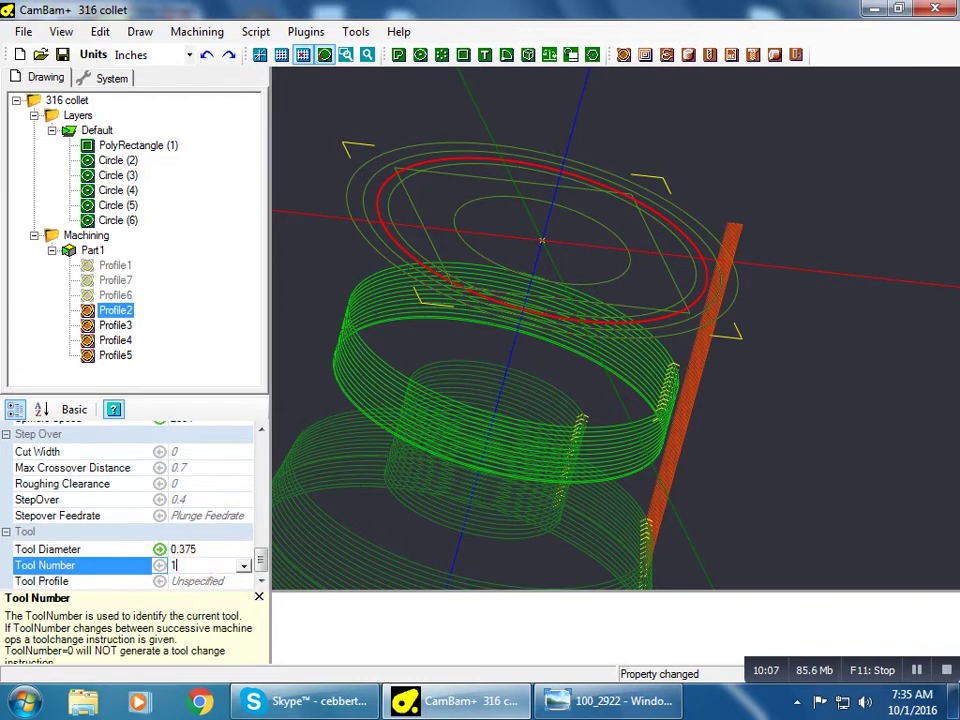
{"action": "left_click", "coordinate": [214, 485]}
{"action": "right_click", "coordinate": [120, 310]}
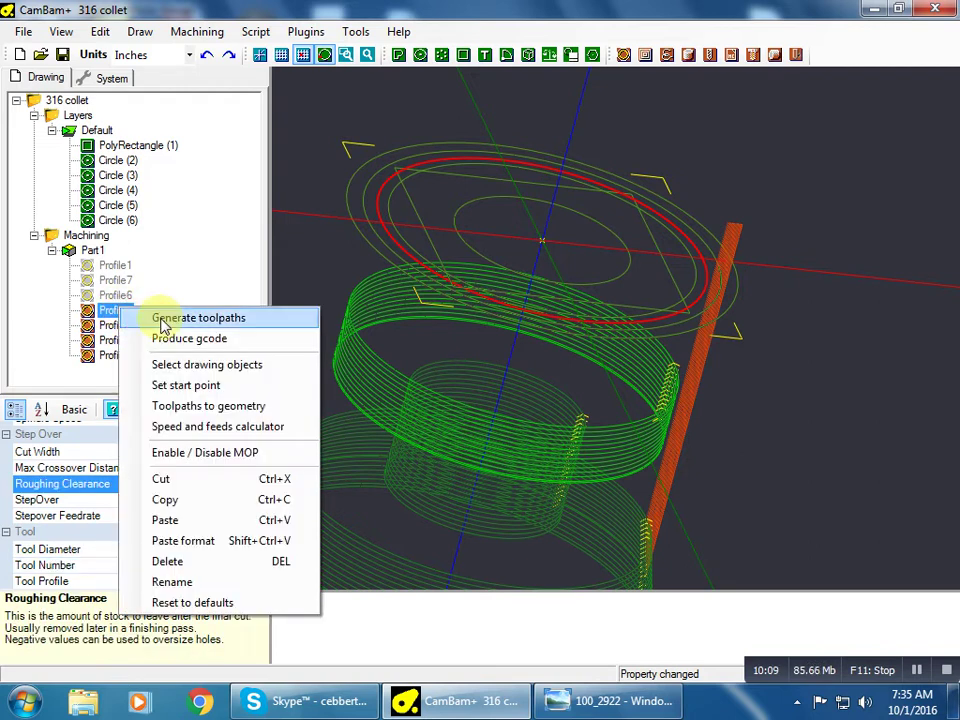
{"action": "left_click", "coordinate": [167, 319]}
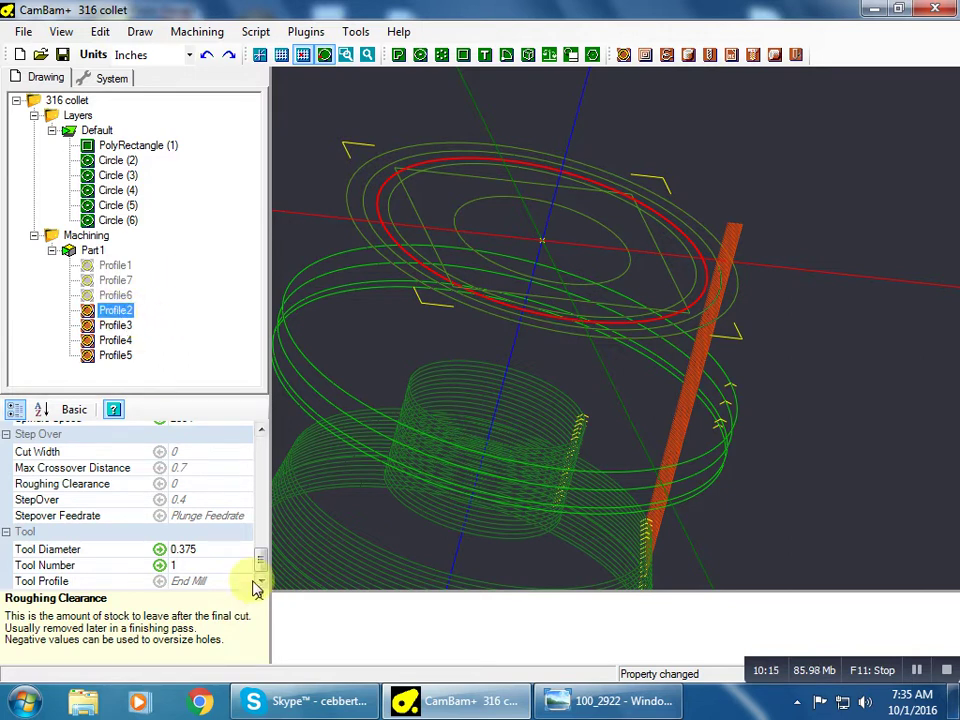
- Set Profile2's roughing clearance to 0.04
{"action": "left_click", "coordinate": [199, 487]}
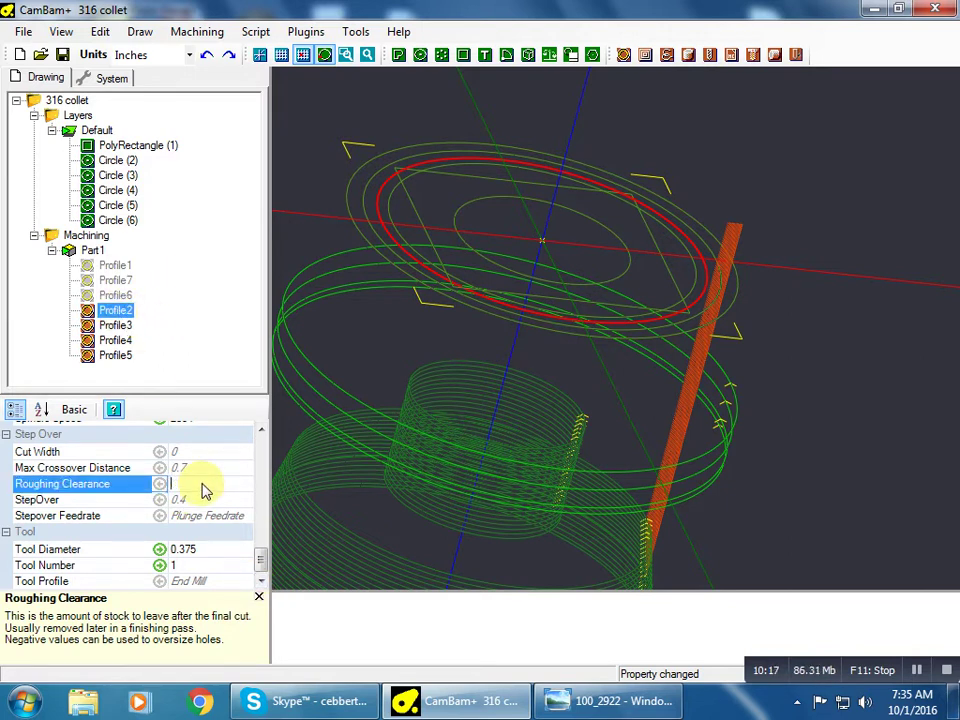
{"action": "type", "text": ".04"}
{"action": "left_click", "coordinate": [195, 467]}
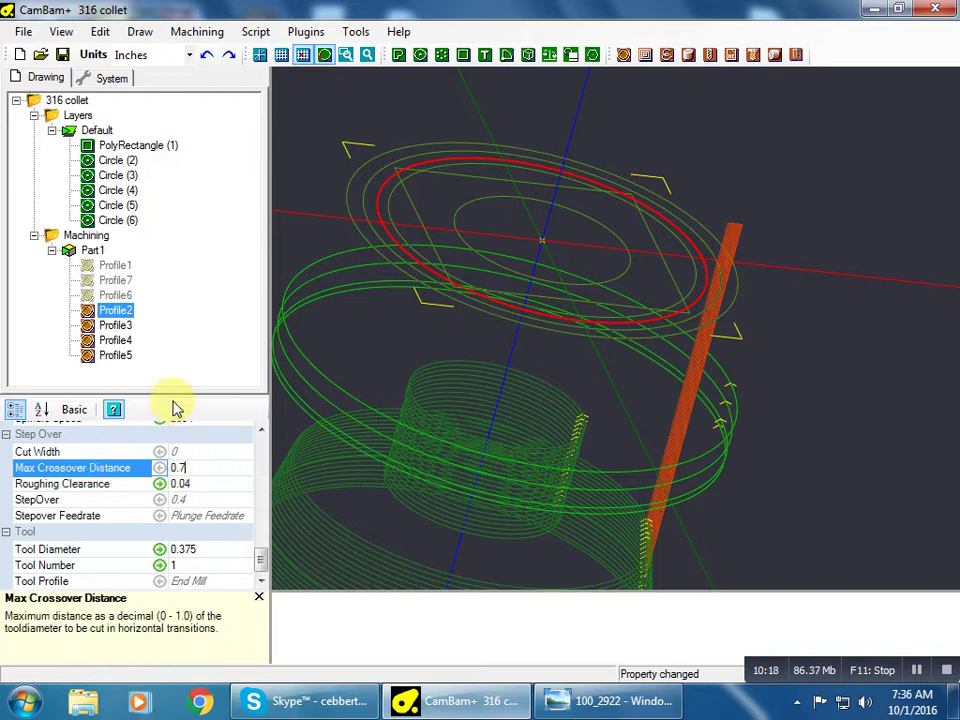
{"action": "right_click", "coordinate": [128, 311]}
- Duplicate Profile2 as Profile8 and place it directly after Profile2
{"action": "left_click", "coordinate": [161, 504]}
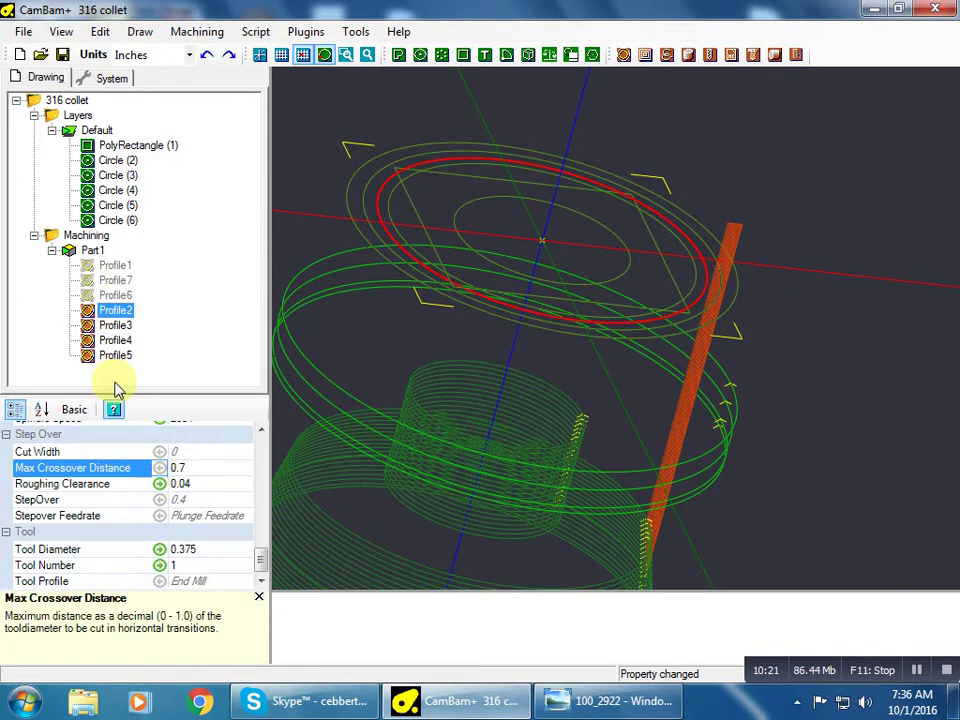
{"action": "right_click", "coordinate": [112, 372]}
{"action": "left_click", "coordinate": [165, 579]}
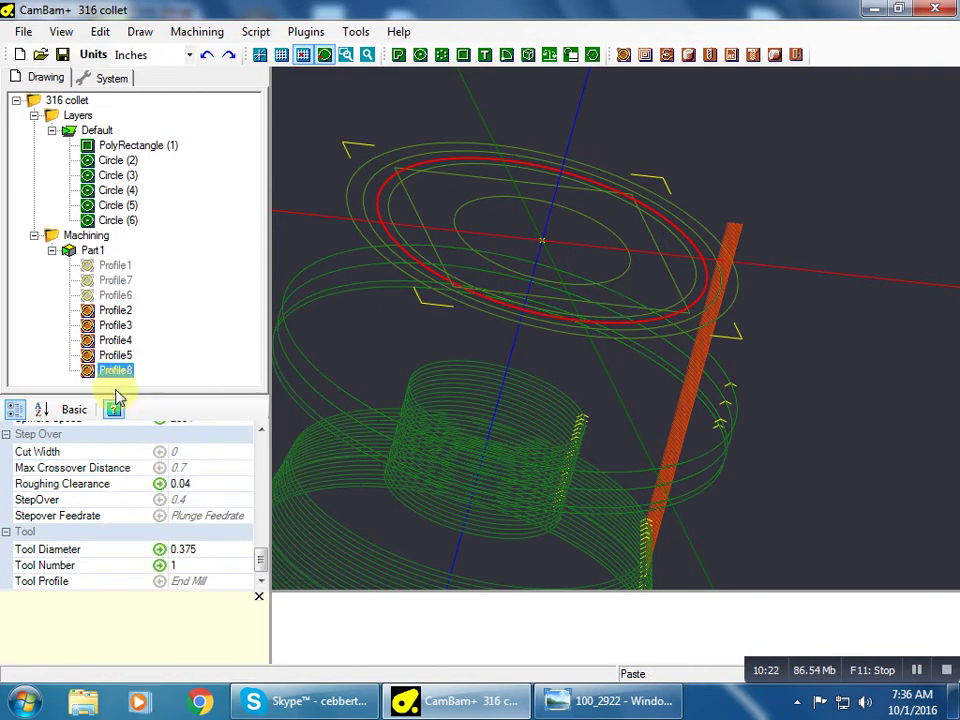
{"action": "left_click_drag", "start_coordinate": [113, 371], "coordinate": [95, 318]}
- Give Profile8 a spindle speed of 4200 and a depth increment of 0.535
{"action": "left_click", "coordinate": [206, 485]}
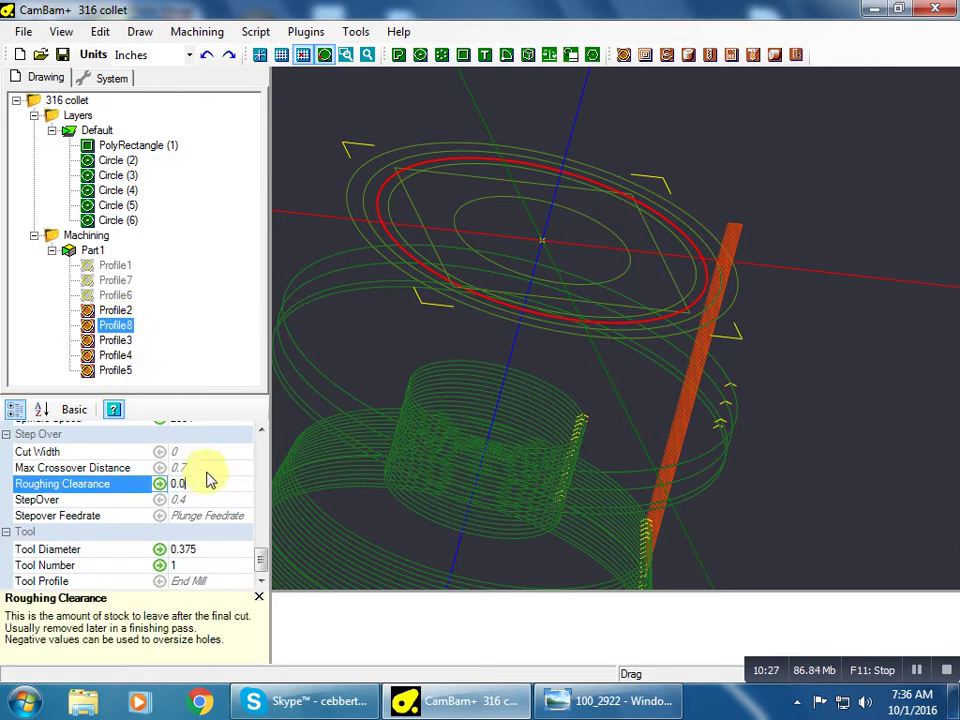
{"action": "left_click", "coordinate": [210, 468]}
{"action": "left_click_drag", "start_coordinate": [260, 560], "coordinate": [260, 542]}
{"action": "left_click", "coordinate": [228, 539]}
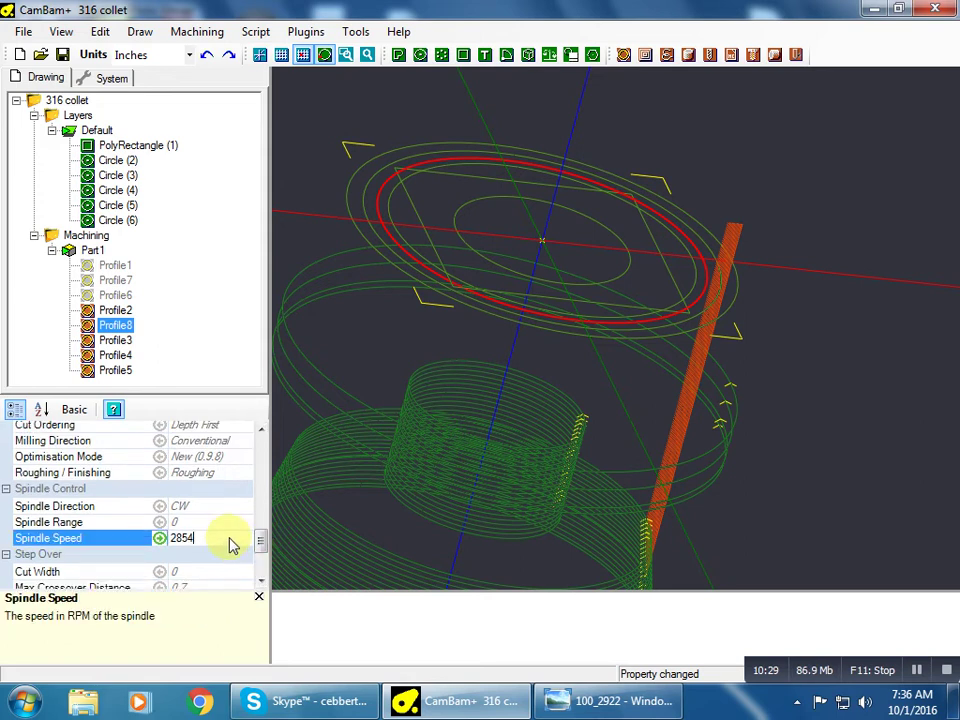
{"action": "type", "text": "4200"}
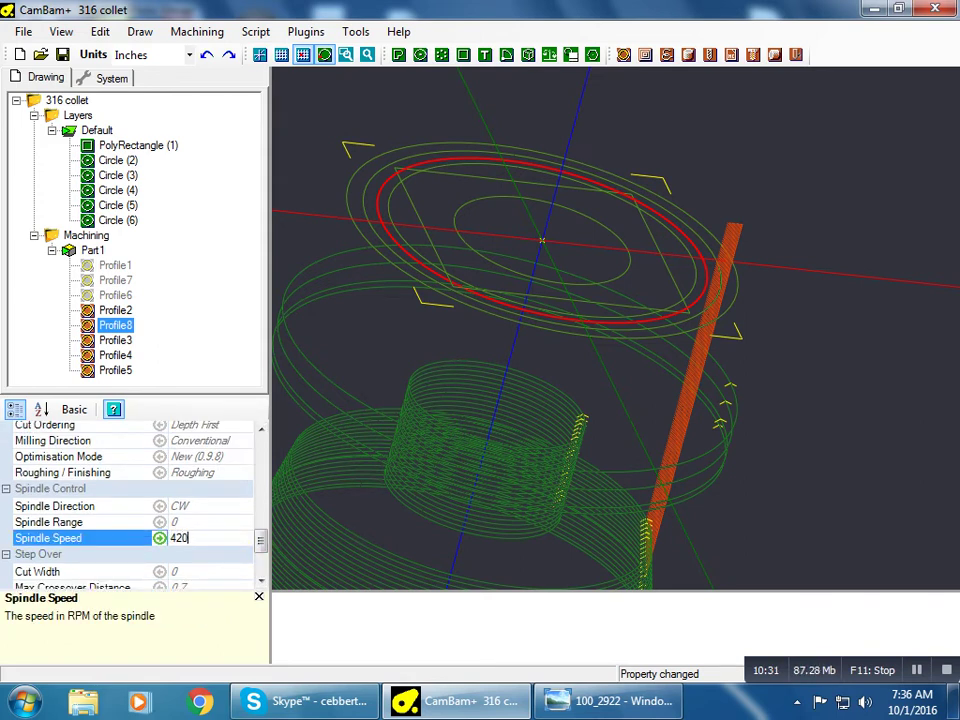
{"action": "left_click", "coordinate": [244, 522]}
{"action": "left_click_drag", "start_coordinate": [262, 535], "coordinate": [261, 467]}
{"action": "left_click", "coordinate": [212, 466]}
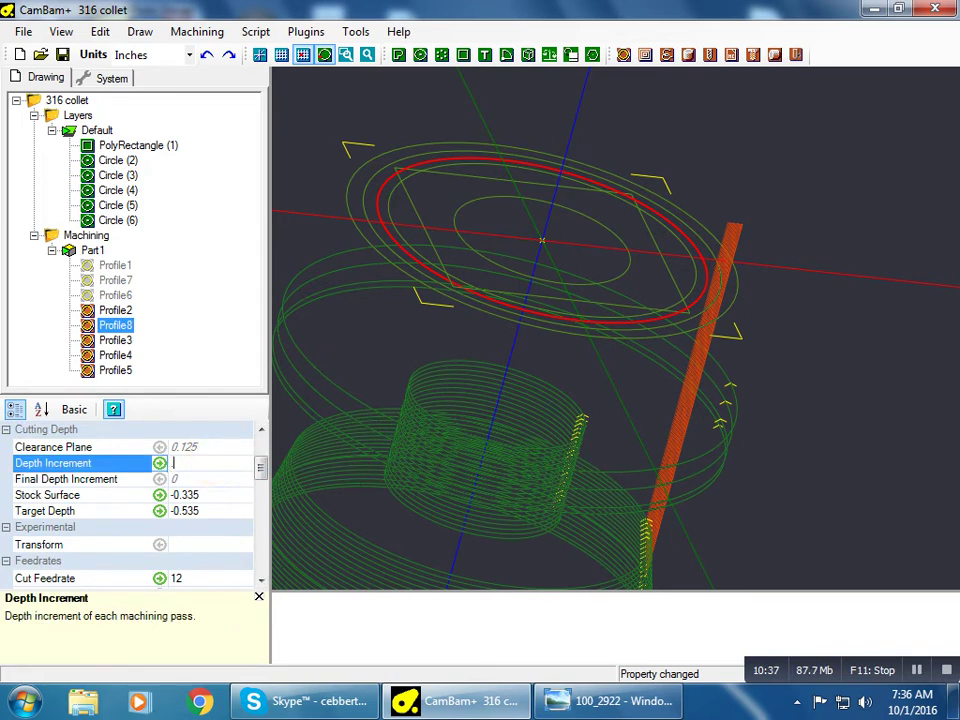
{"action": "type", "text": ".535"}
{"action": "left_click", "coordinate": [224, 484]}
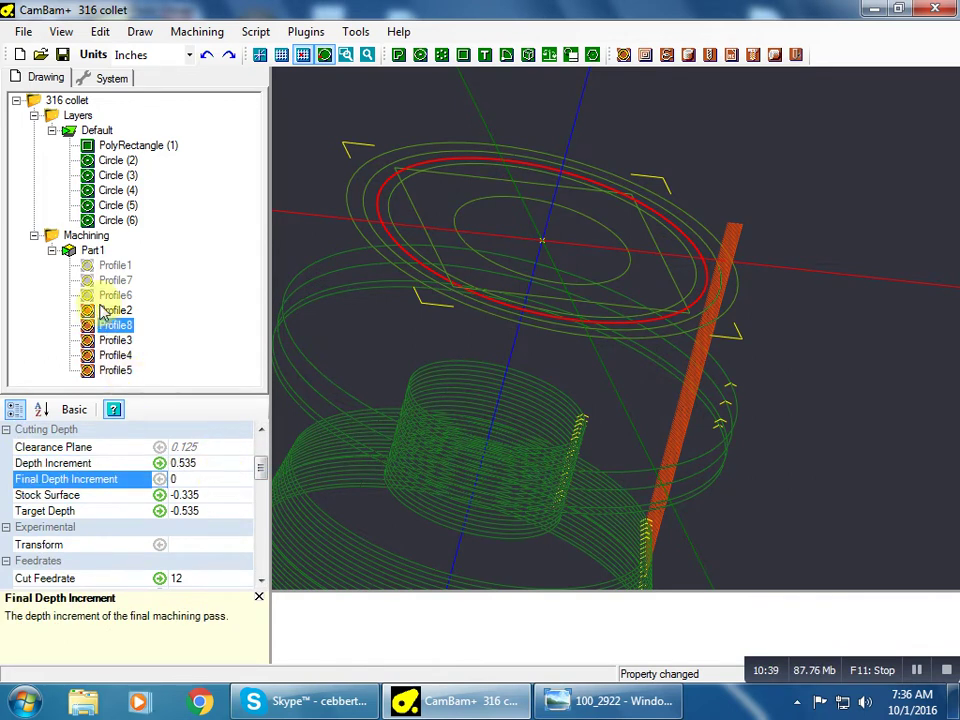
- Regenerate Profile8's toolpaths and compare its roughing clearance with Profile2's 0.04
{"action": "right_click", "coordinate": [242, 318]}
{"action": "left_click", "coordinate": [295, 333]}
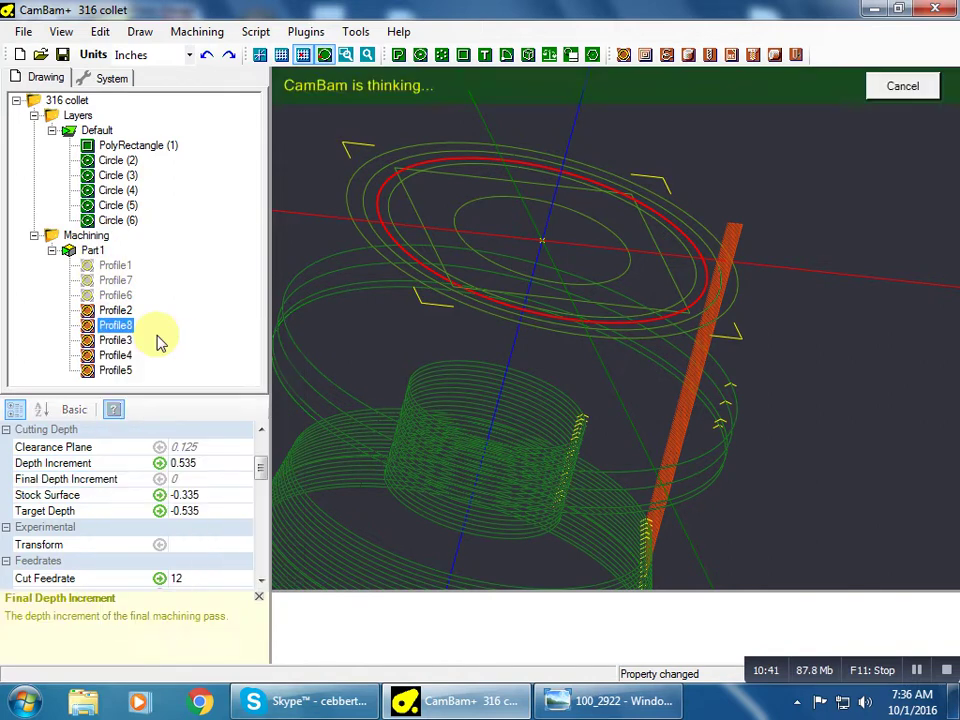
{"action": "left_click", "coordinate": [113, 312]}
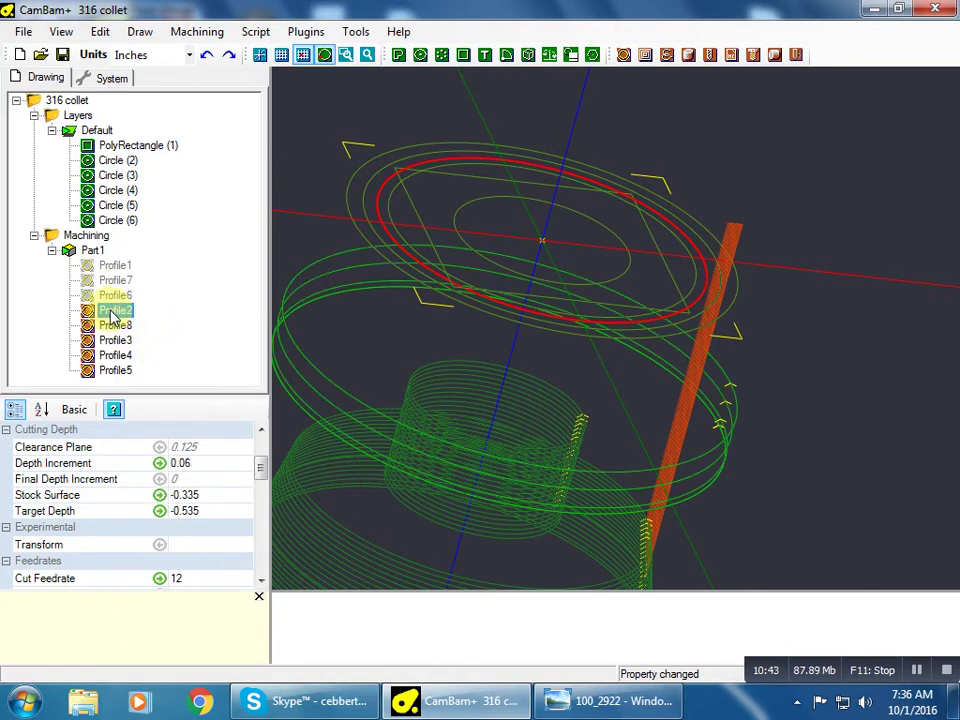
{"action": "left_click", "coordinate": [113, 327]}
{"action": "left_click_drag", "start_coordinate": [260, 466], "coordinate": [261, 568]}
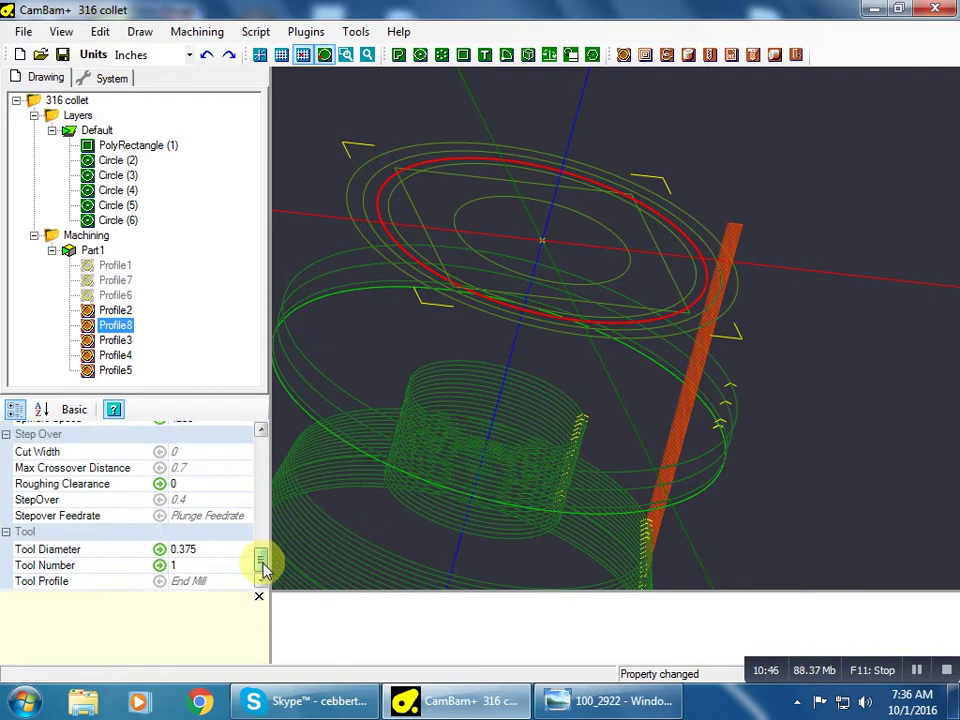
{"action": "left_click", "coordinate": [113, 313]}
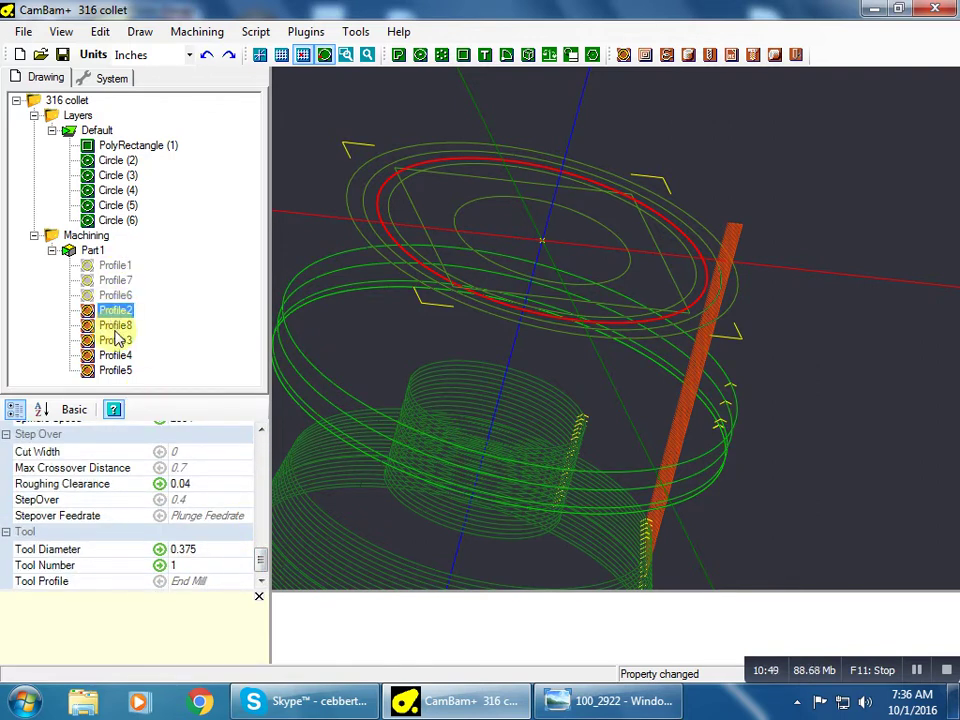
{"action": "left_click", "coordinate": [115, 328]}
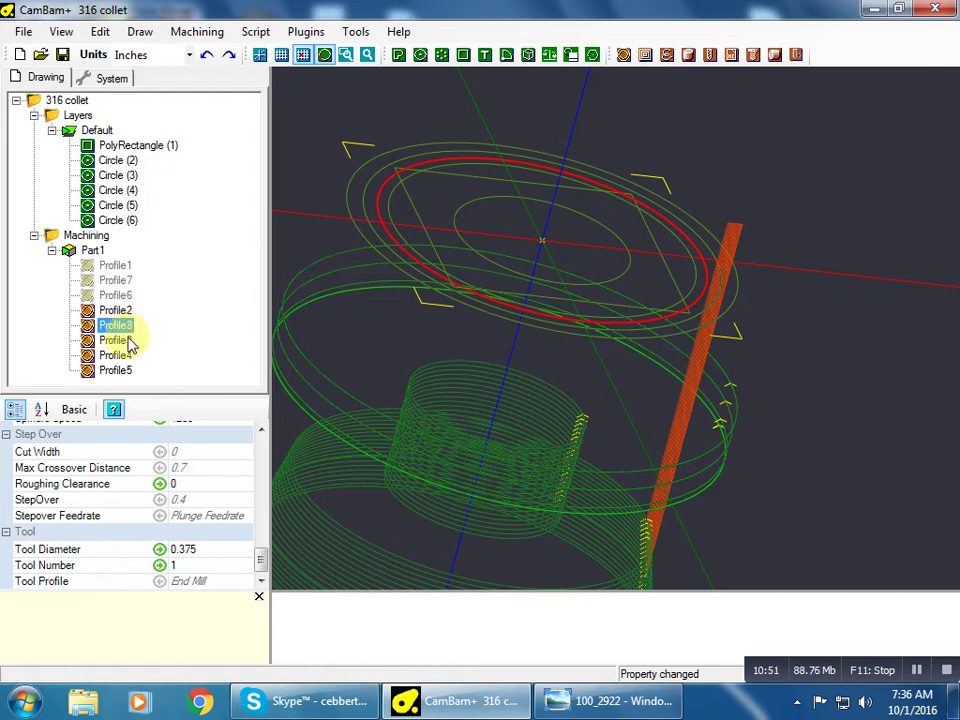
- Review Profile8's roughing clearance from a top view, then regenerate Profile2's toolpaths
{"action": "left_click_drag", "start_coordinate": [306, 347], "coordinate": [274, 446], "text": "alt"}
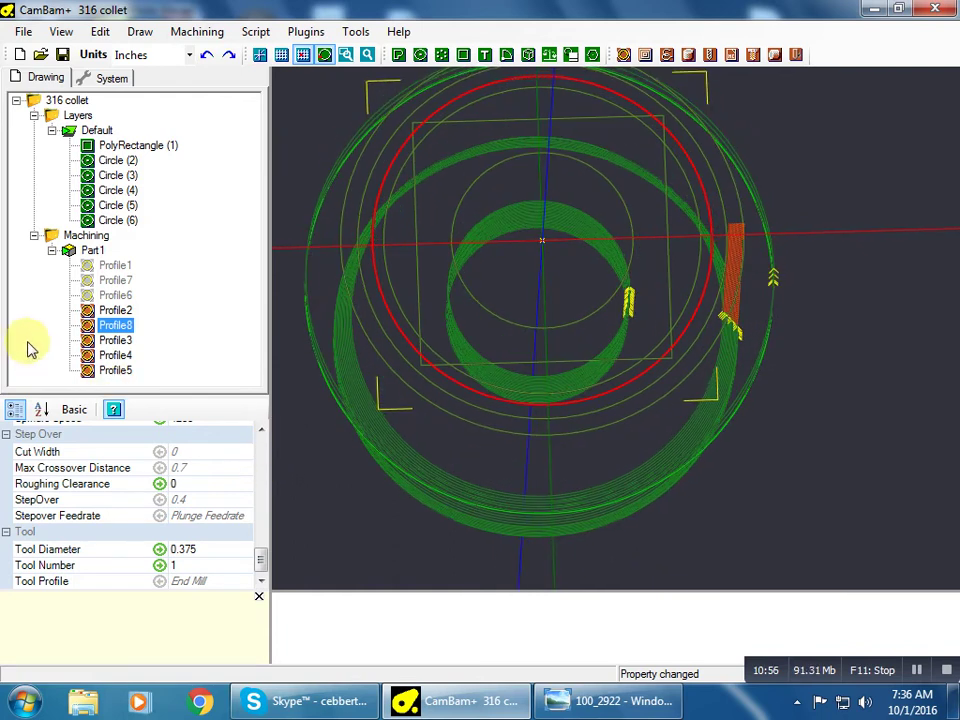
{"action": "left_click", "coordinate": [186, 487]}
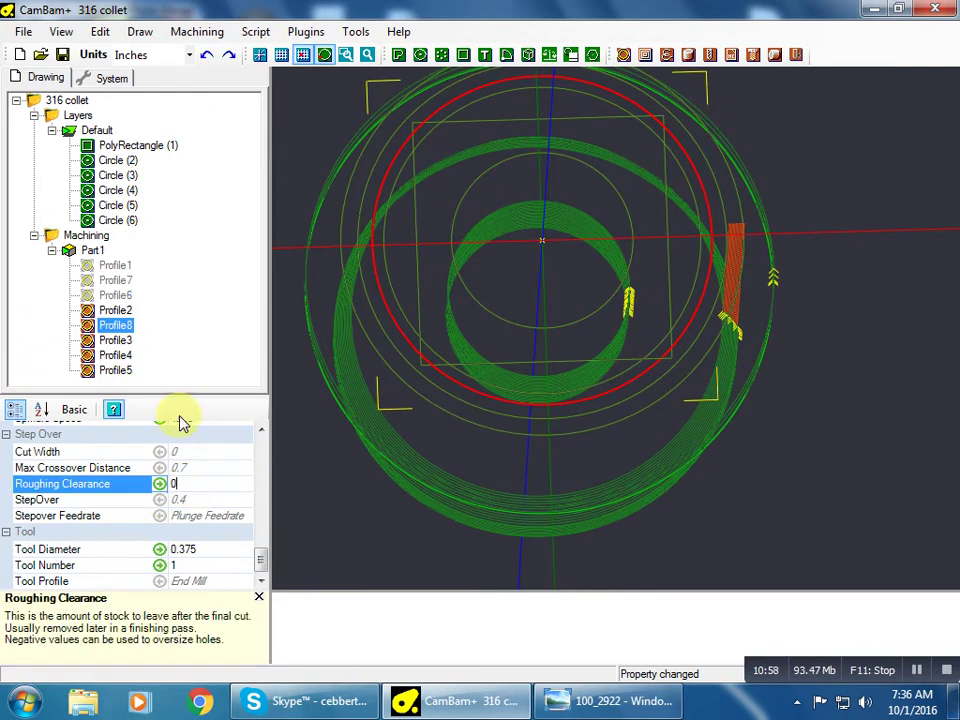
{"action": "left_click", "coordinate": [114, 310]}
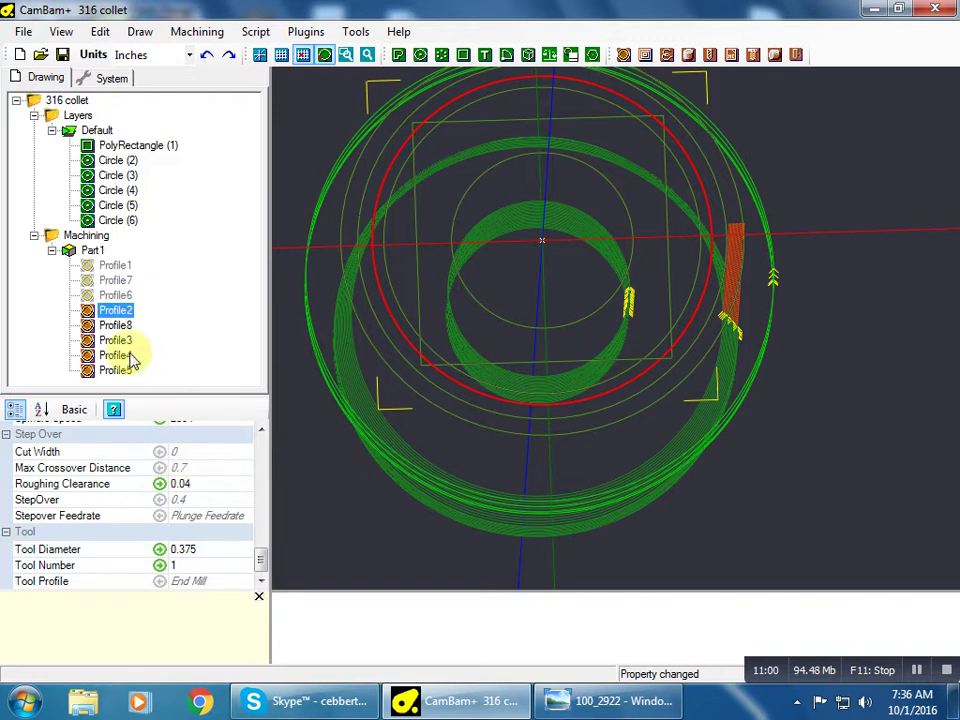
{"action": "right_click", "coordinate": [128, 310]}
{"action": "left_click", "coordinate": [165, 318]}
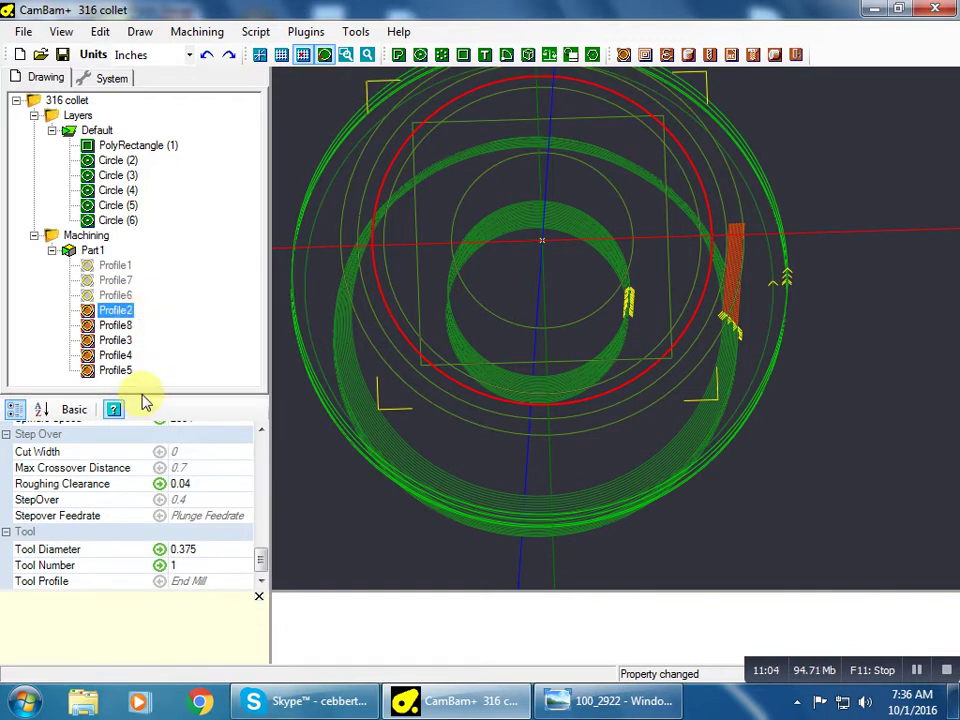
- Re-enable the Profile1, Profile7 and Profile6 operations
{"action": "left_click", "coordinate": [115, 325]}
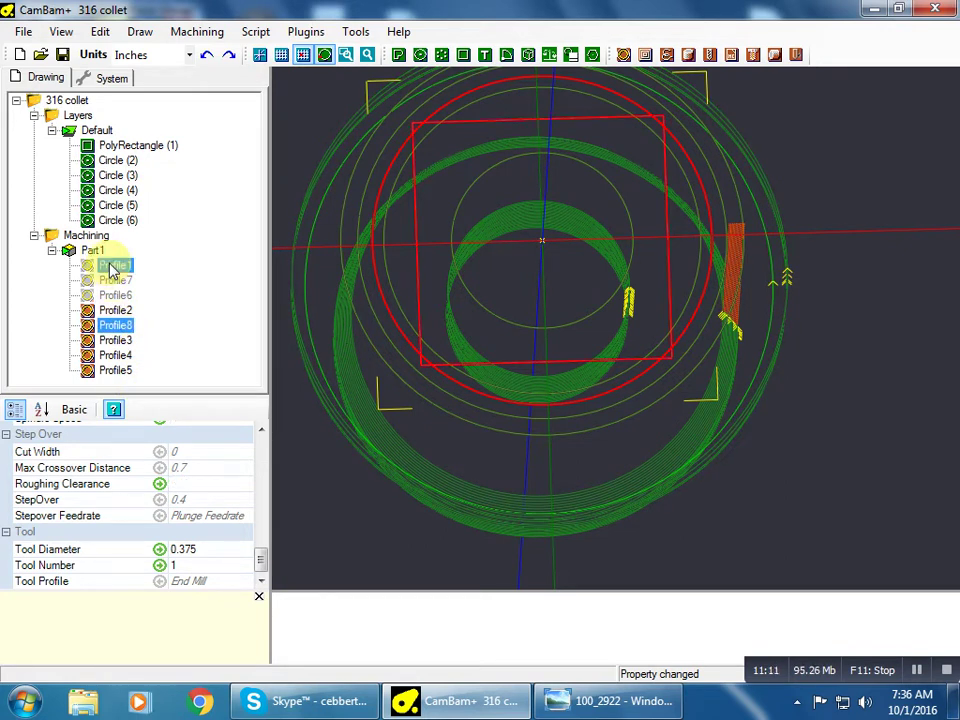
{"action": "left_click", "coordinate": [115, 325]}
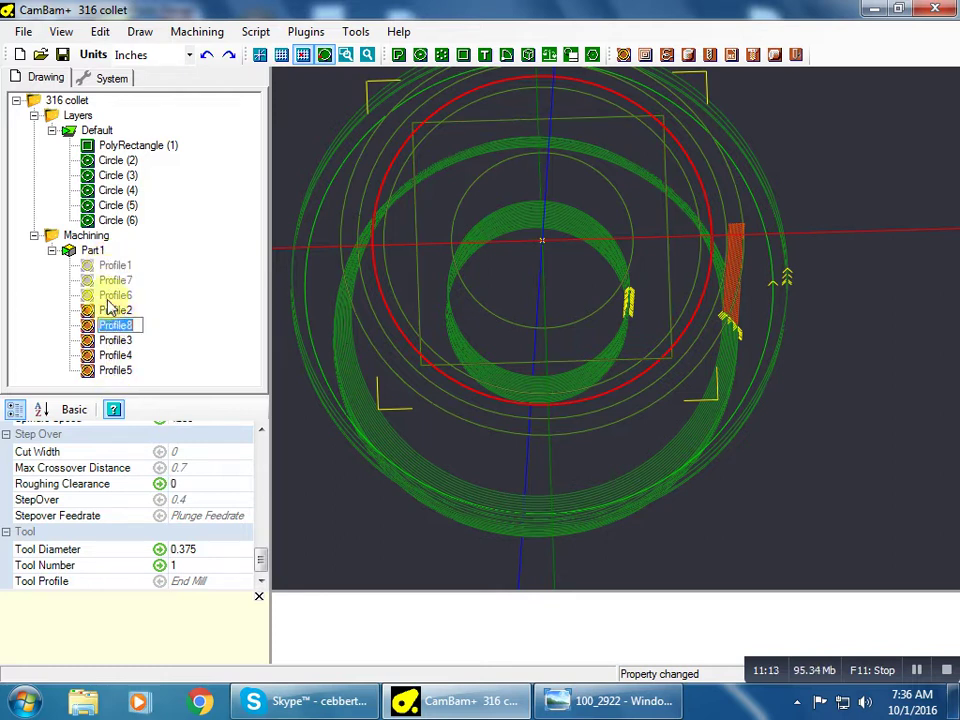
{"action": "left_click", "coordinate": [110, 265]}
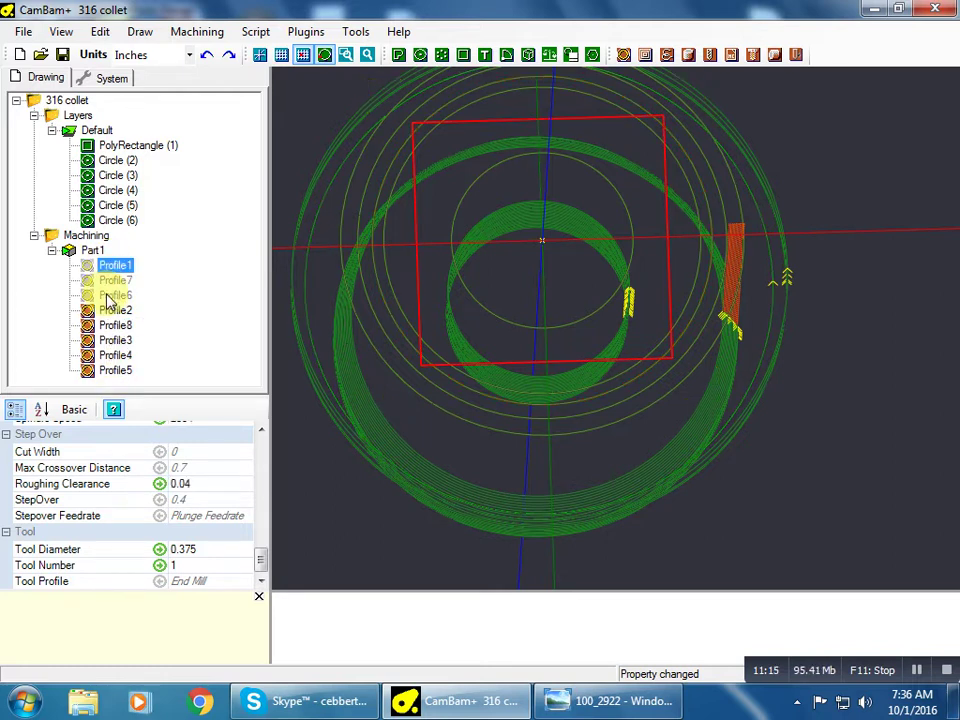
{"action": "left_click", "coordinate": [108, 296], "text": "shift"}
{"action": "right_click", "coordinate": [110, 302]}
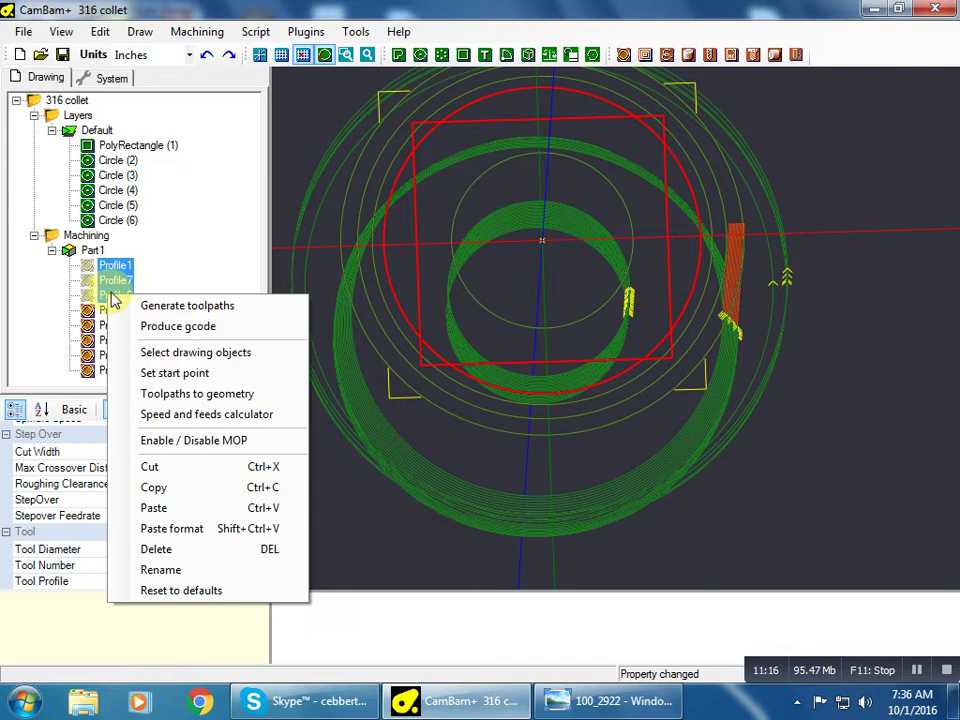
{"action": "left_click", "coordinate": [189, 439]}
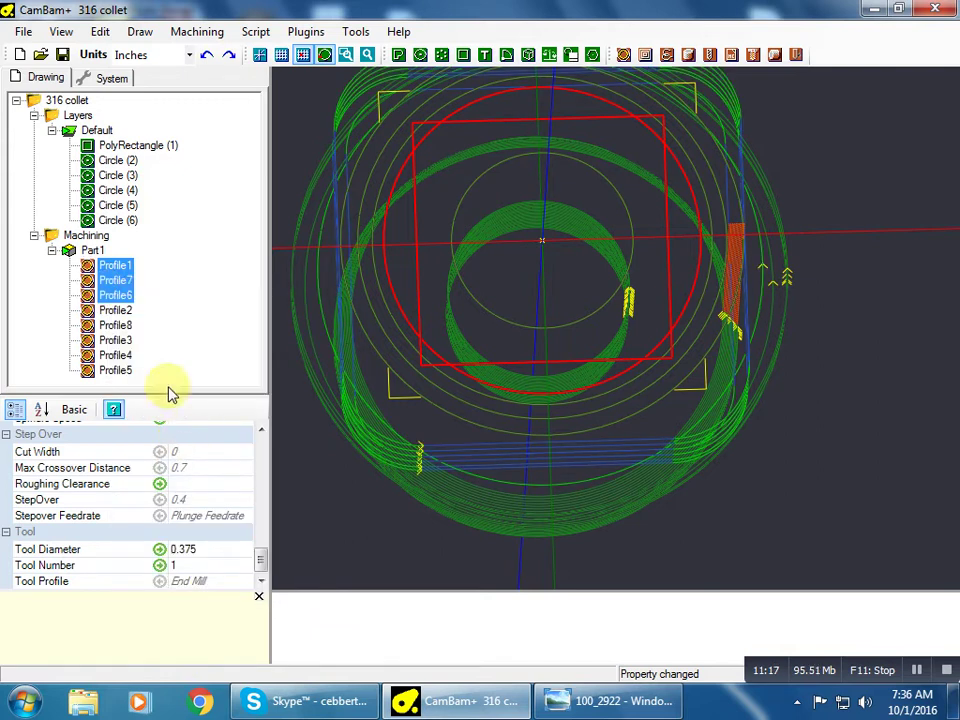
{"action": "right_click", "coordinate": [118, 318]}
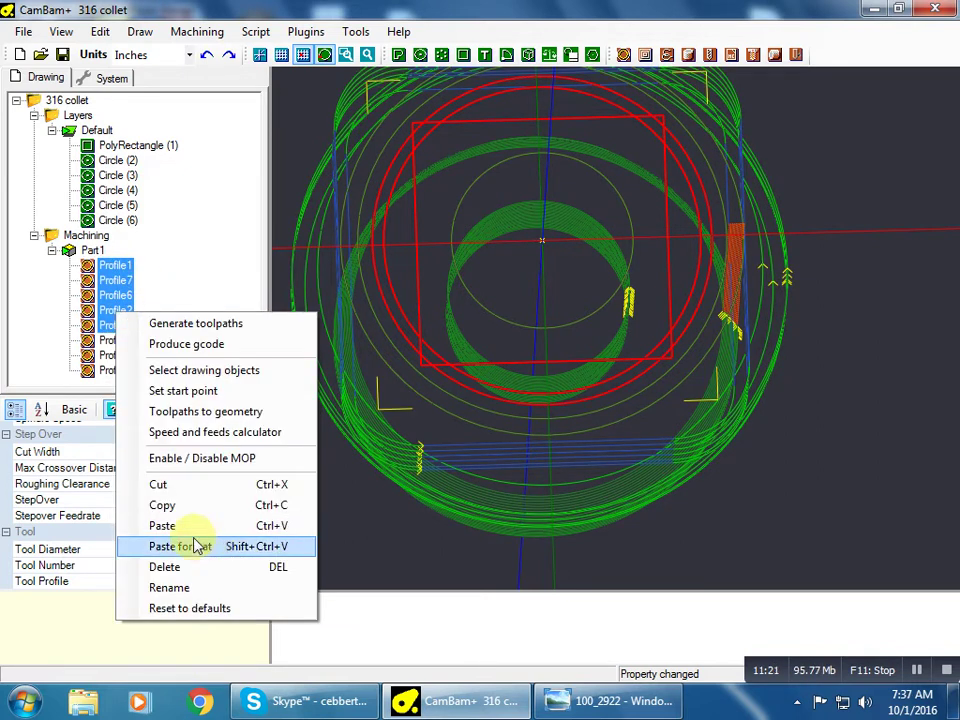
{"action": "key", "text": "Escape"}
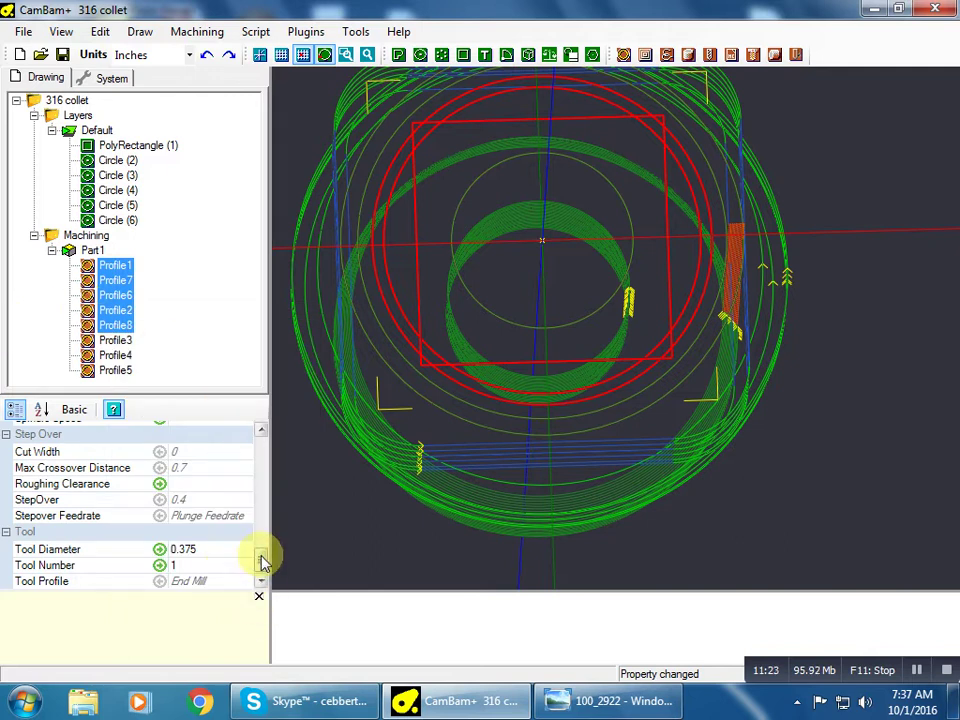
- Give Profiles 1, 7, 6, 2 and 8 a Tangent lead-in with 0.06 tangent radius
{"action": "left_click_drag", "start_coordinate": [261, 557], "coordinate": [259, 510]}
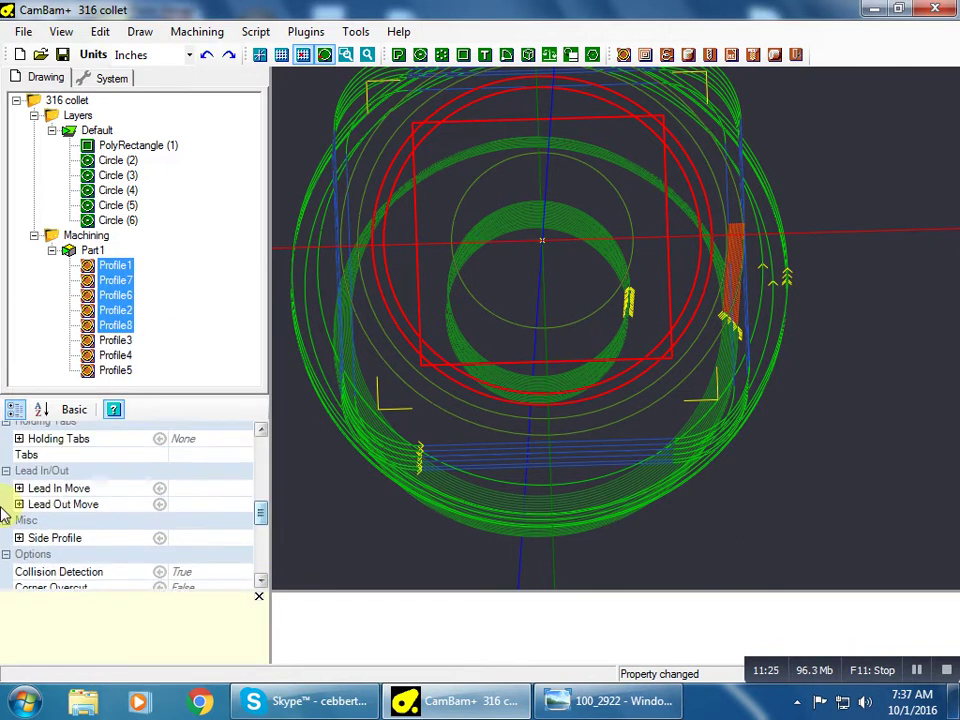
{"action": "left_click", "coordinate": [19, 488]}
{"action": "left_click", "coordinate": [246, 505]}
{"action": "left_click", "coordinate": [244, 506]}
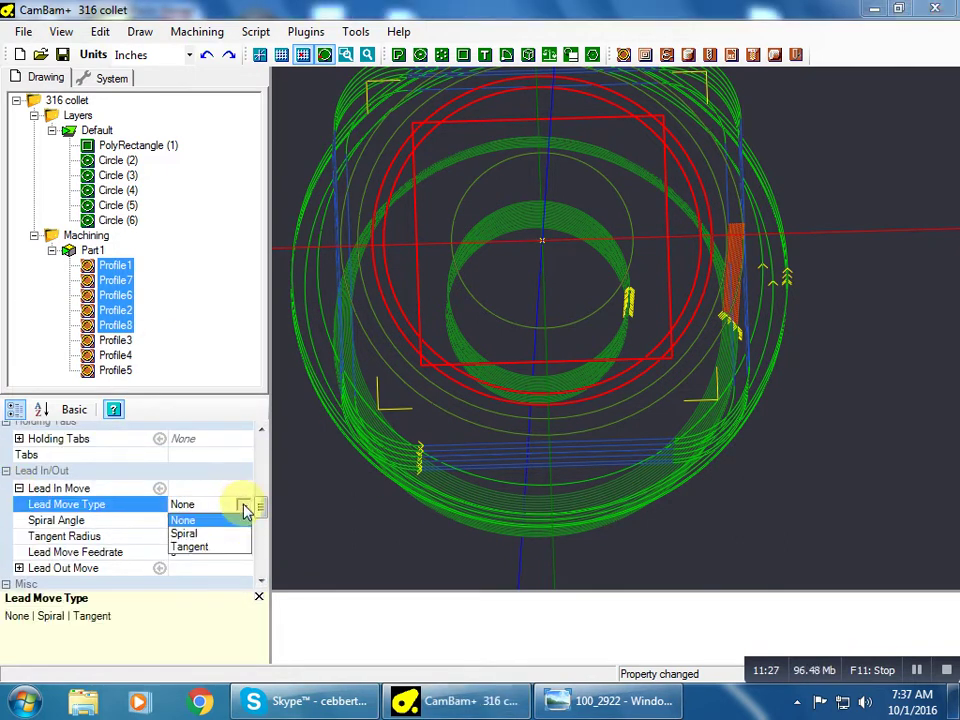
{"action": "left_click", "coordinate": [201, 547]}
{"action": "left_click", "coordinate": [195, 537]}
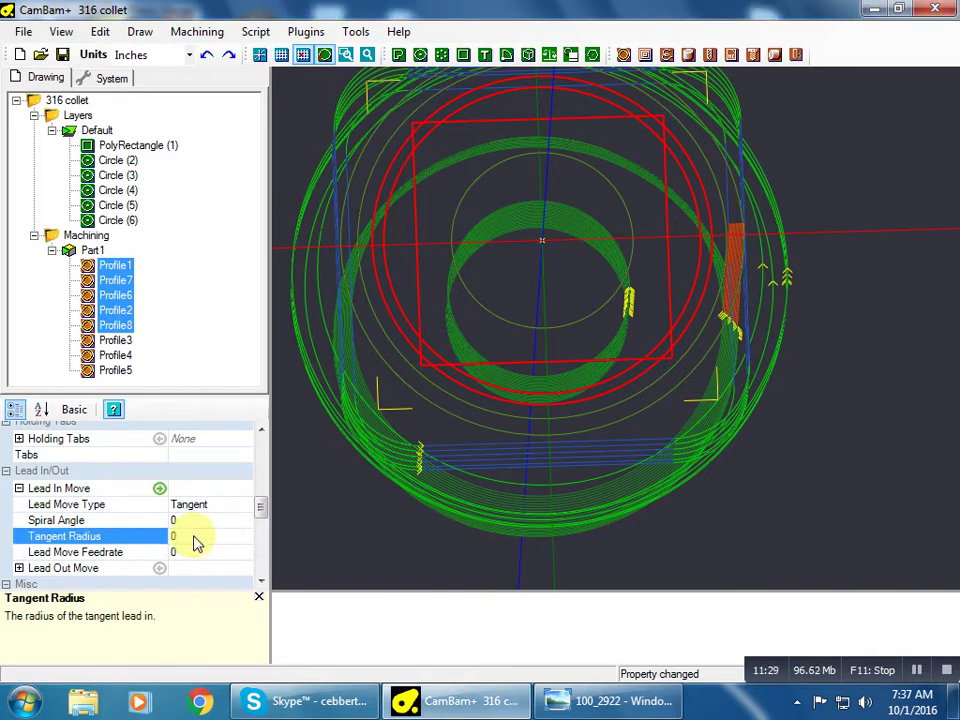
{"action": "type", "text": ".06"}
{"action": "left_click", "coordinate": [208, 521]}
- Regenerate the toolpaths for all machining operations
{"action": "scroll", "coordinate": [95, 245], "scroll_direction": "down", "scroll_amount": 5}
{"action": "right_click", "coordinate": [95, 238]}
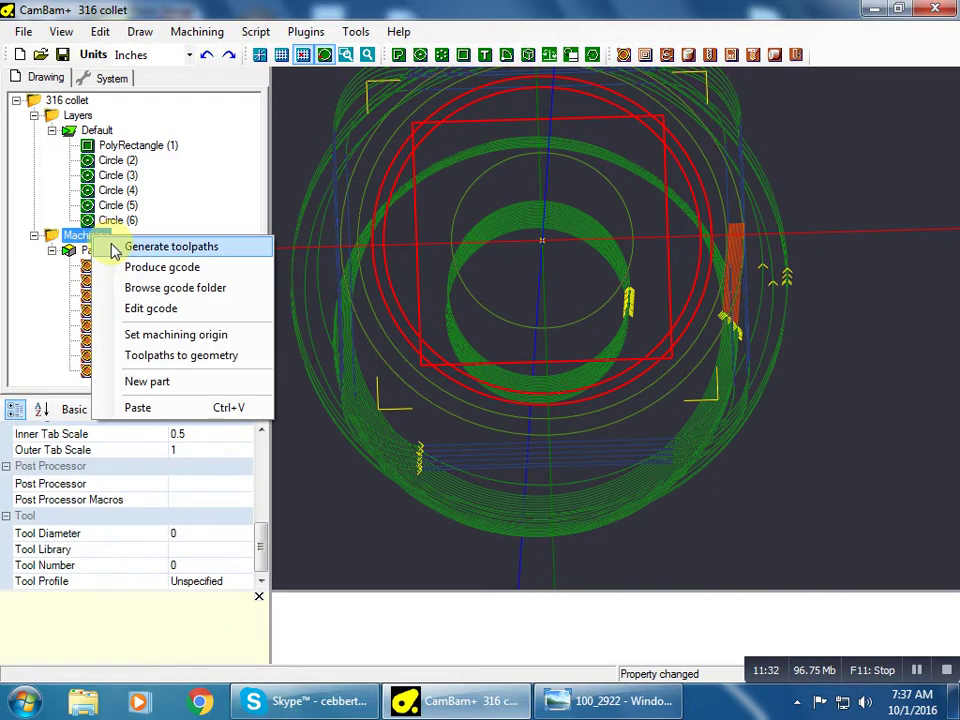
{"action": "left_click", "coordinate": [125, 245]}
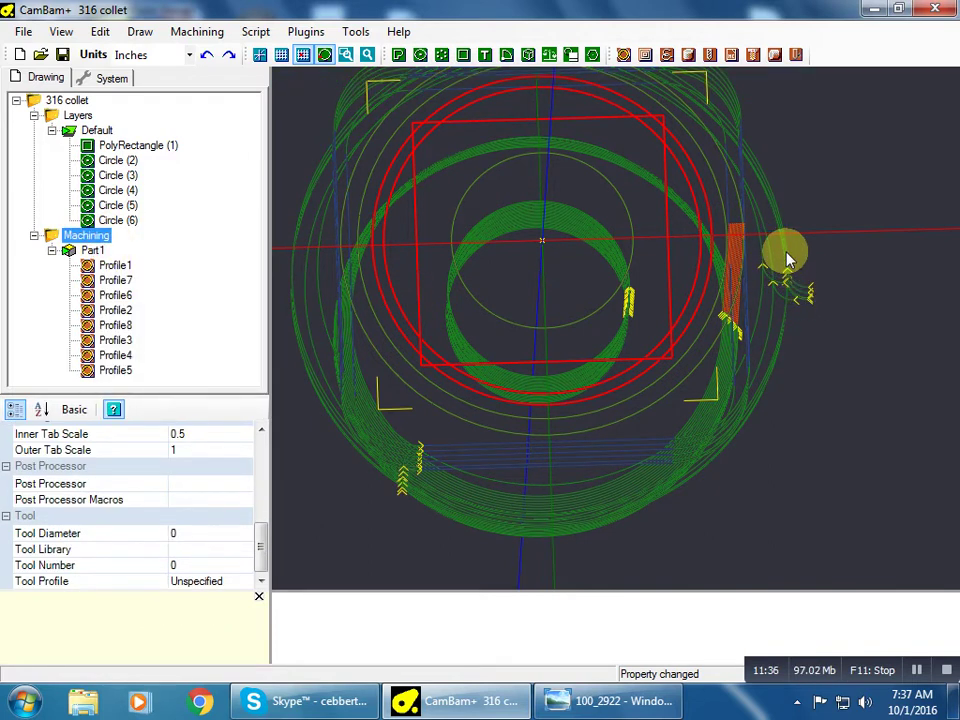
- Disable Profiles 1, 7, 6, 2 and 8, then select Profile3 and Profile4
{"action": "left_click_drag", "start_coordinate": [112, 265], "coordinate": [118, 330]}
{"action": "right_click", "coordinate": [118, 328]}
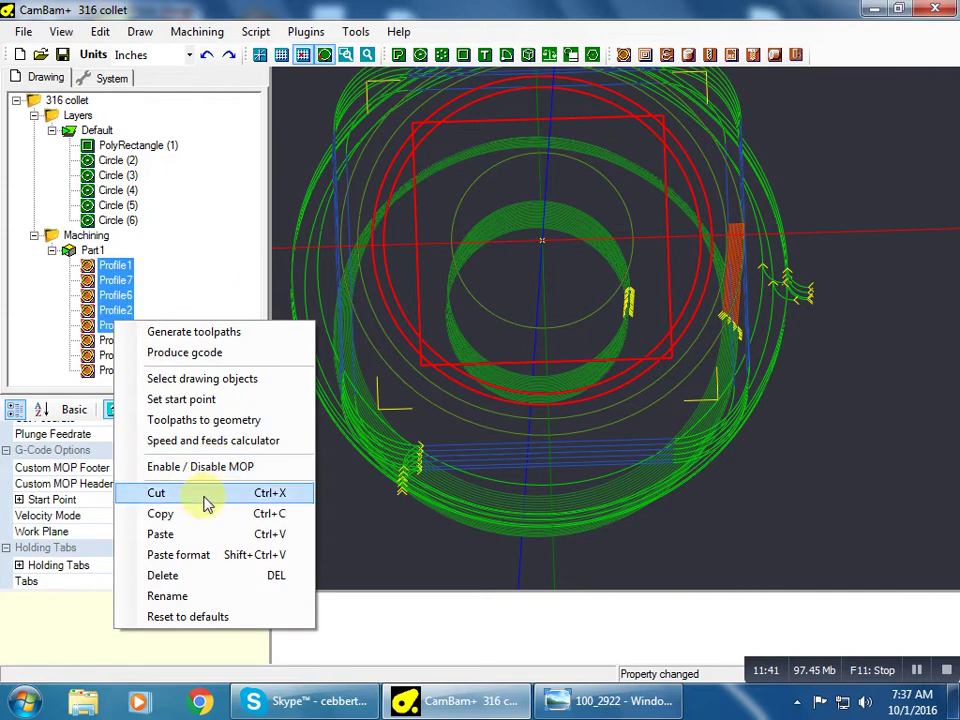
{"action": "left_click", "coordinate": [205, 467]}
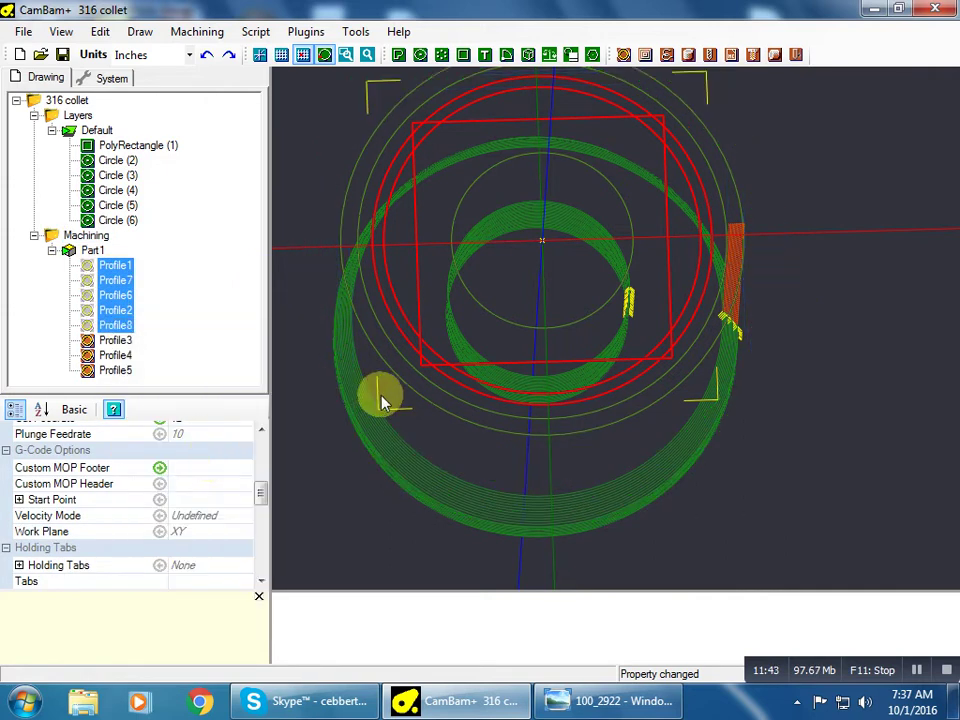
{"action": "middle_click_drag", "start_coordinate": [385, 415], "coordinate": [446, 320]}
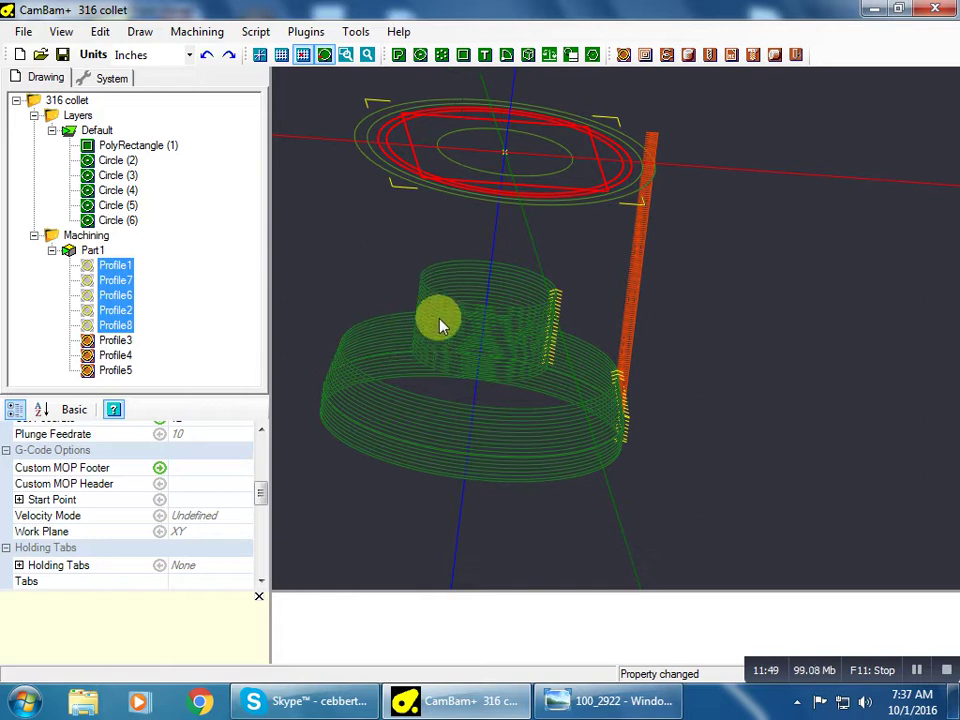
{"action": "left_click", "coordinate": [115, 341]}
{"action": "left_click", "coordinate": [114, 358]}
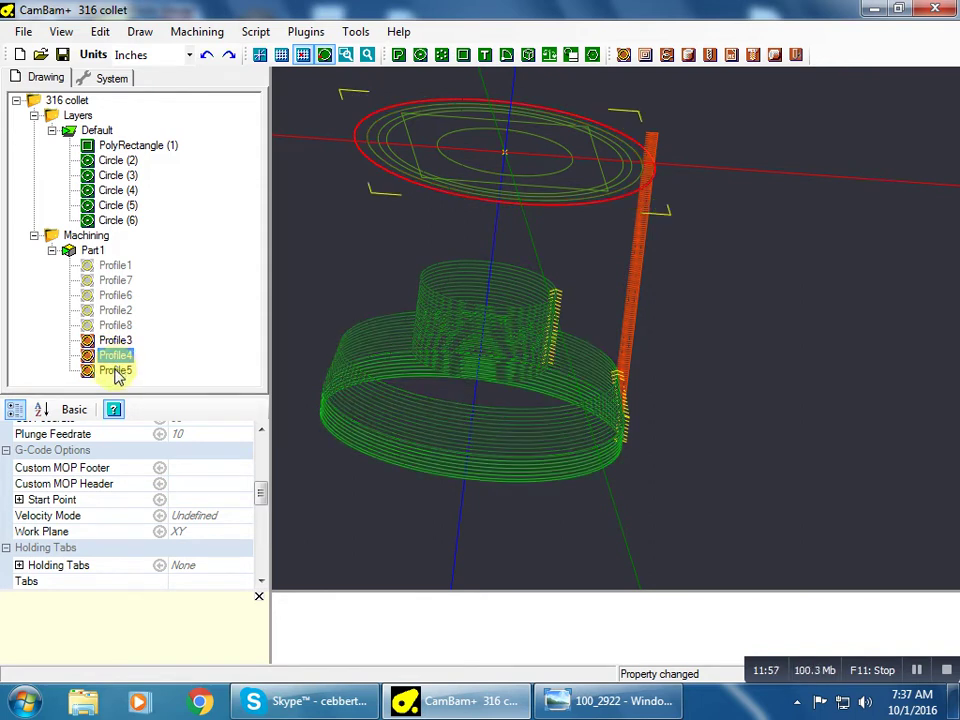
- Give Profile5 a 0.375 tool diameter, tool number 1 and 0.04 roughing clearance
{"action": "left_click", "coordinate": [116, 371]}
{"action": "left_click_drag", "start_coordinate": [261, 493], "coordinate": [265, 573]}
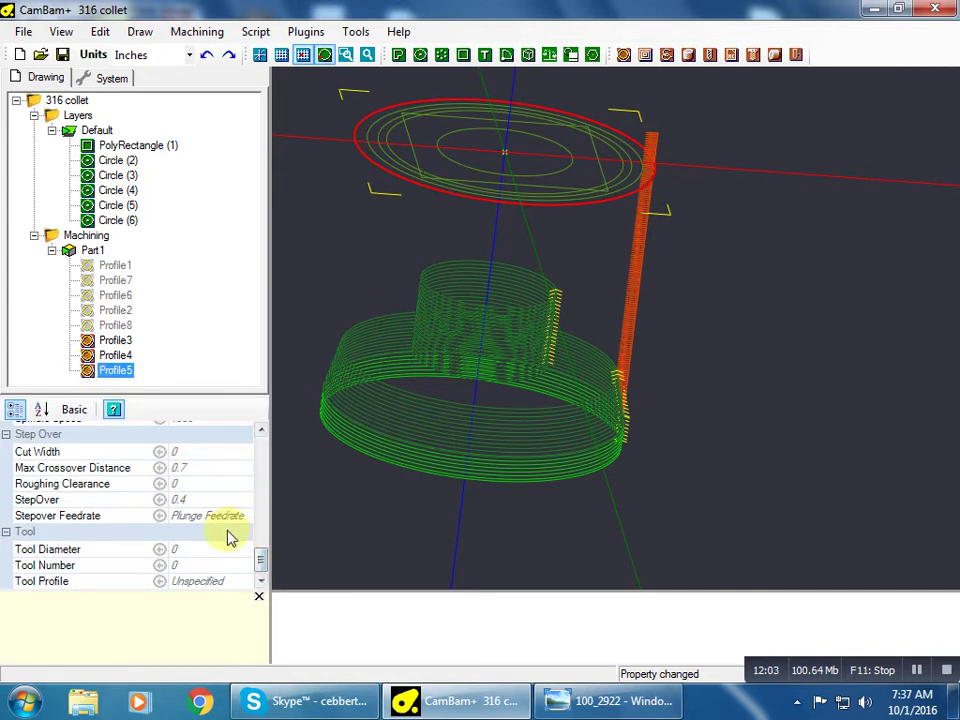
{"action": "left_click", "coordinate": [208, 552]}
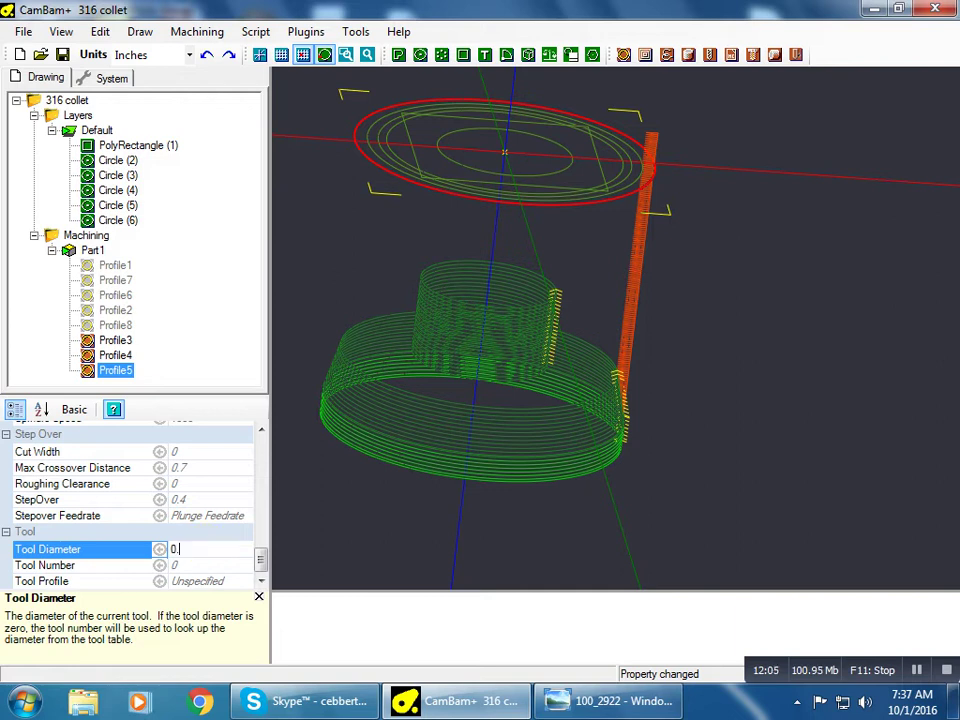
{"action": "type", "text": ".375"}
{"action": "left_click", "coordinate": [193, 566]}
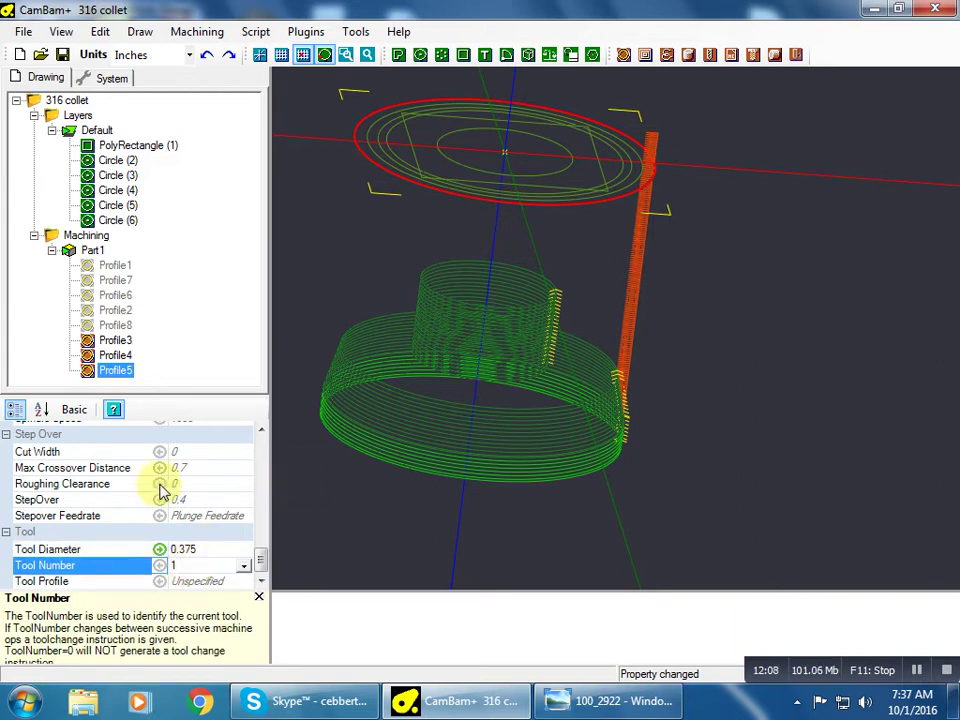
{"action": "left_click", "coordinate": [222, 490]}
{"action": "type", "text": ".04"}
{"action": "left_click", "coordinate": [226, 468]}
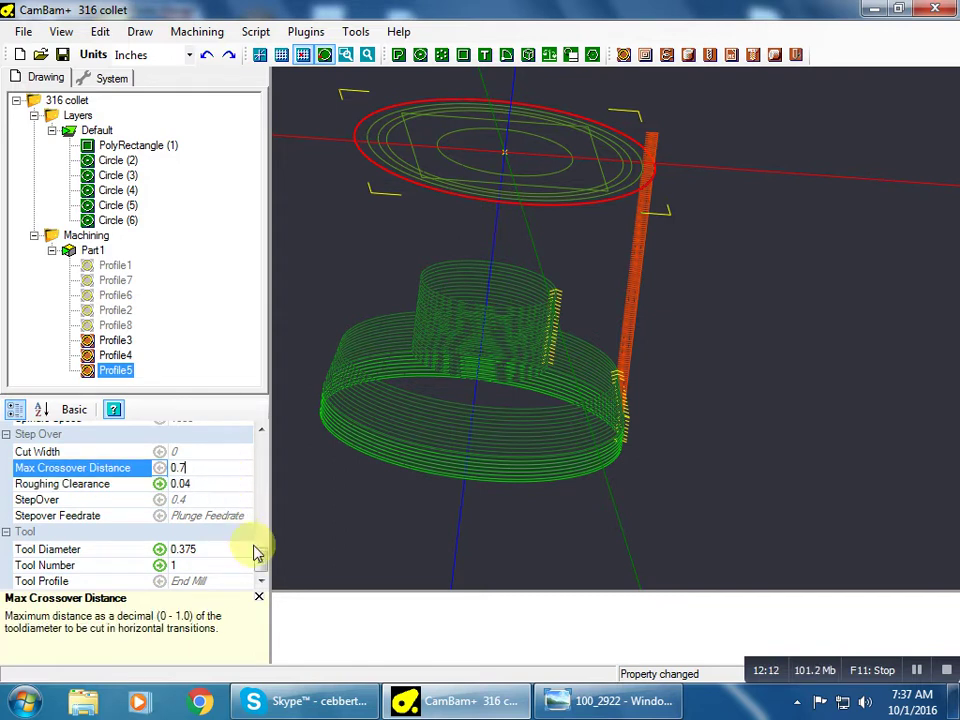
- Set Profile5's spindle speed to 2854 and cut feedrate to 12
{"action": "scroll", "coordinate": [262, 548], "scroll_direction": "up", "scroll_amount": 1}
{"action": "scroll", "coordinate": [231, 529], "scroll_direction": "up", "scroll_amount": 1}
{"action": "left_click", "coordinate": [229, 520]}
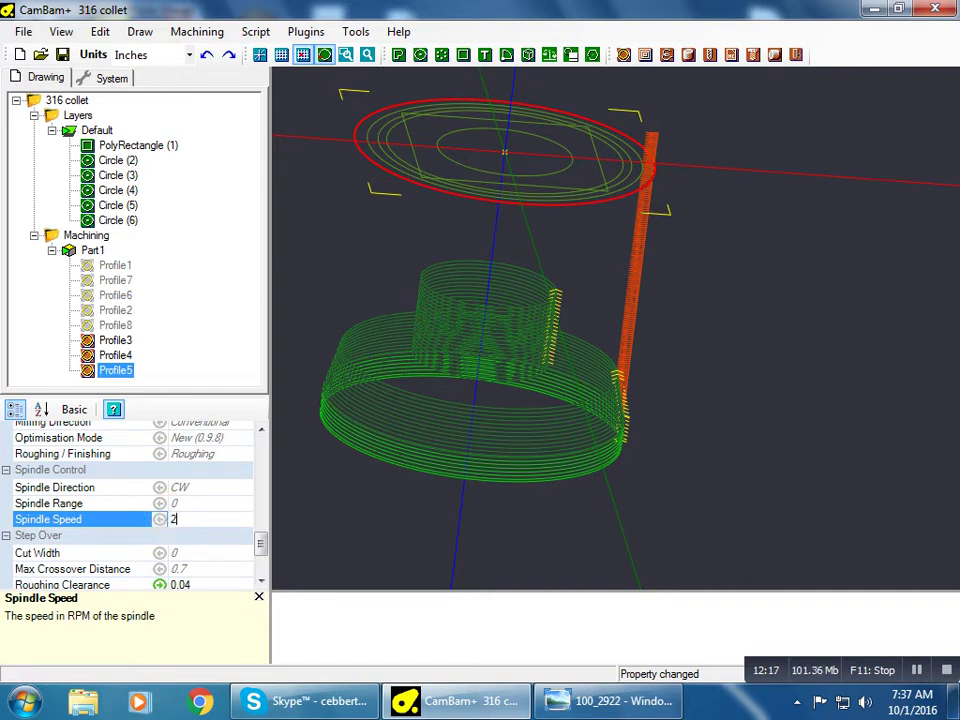
{"action": "left_click", "coordinate": [205, 504]}
{"action": "scroll", "coordinate": [260, 541], "scroll_direction": "up", "scroll_amount": 1}
{"action": "left_click_drag", "start_coordinate": [260, 541], "coordinate": [263, 483]}
{"action": "left_click", "coordinate": [199, 503]}
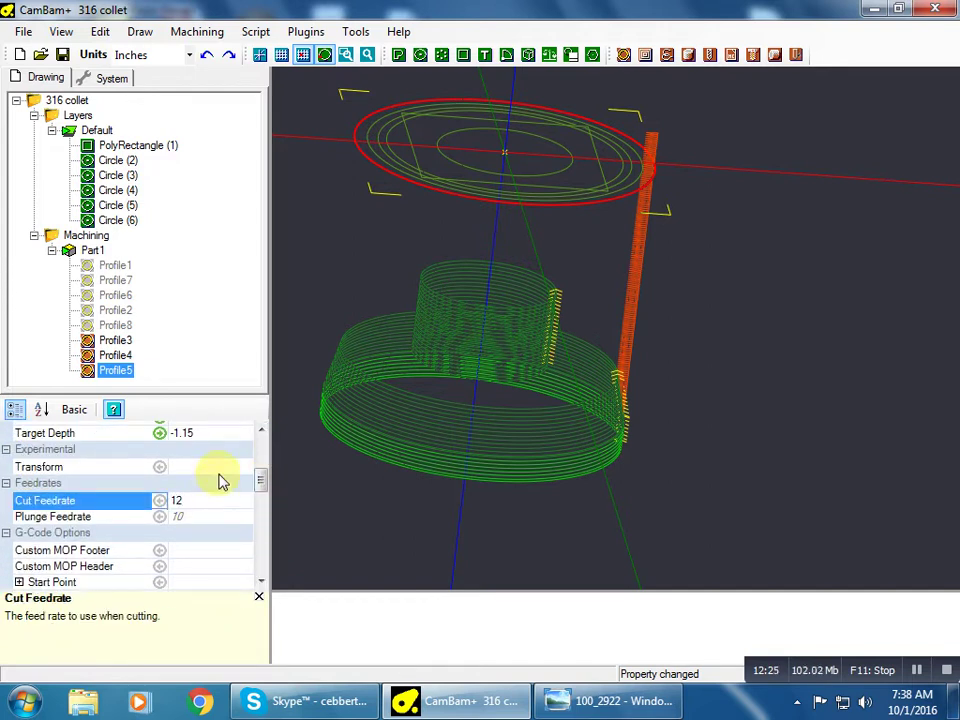
{"action": "left_click", "coordinate": [230, 468]}
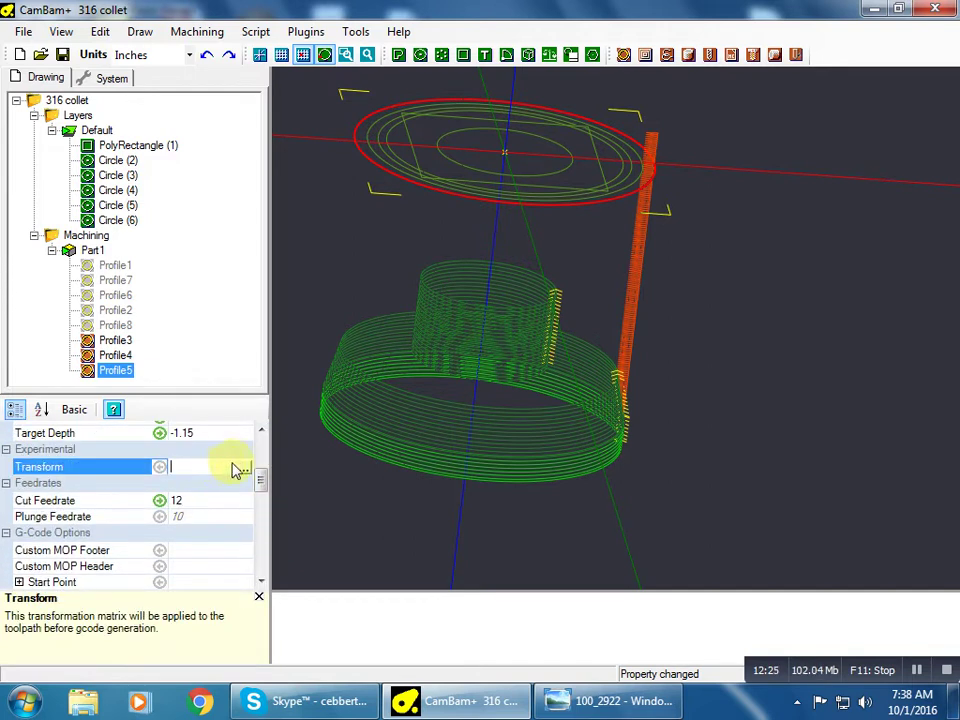
- Compare the settings of Profile8, Profile2 and Profile6, then reselect Profile5
{"action": "left_click", "coordinate": [115, 325]}
{"action": "left_click", "coordinate": [115, 310]}
{"action": "left_click", "coordinate": [115, 295]}
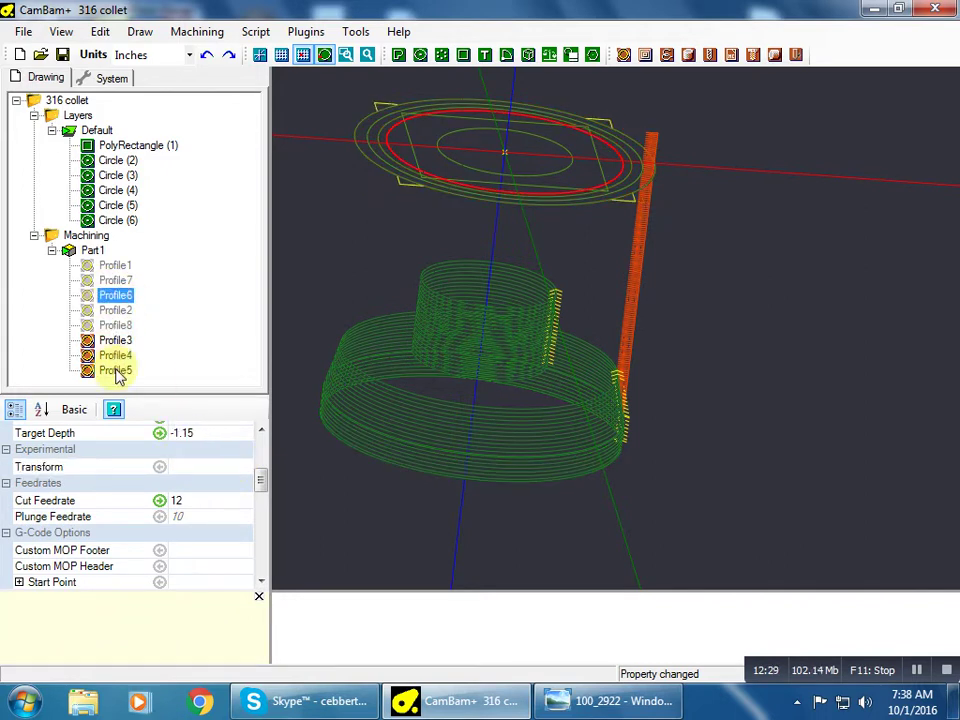
{"action": "left_click", "coordinate": [116, 371]}
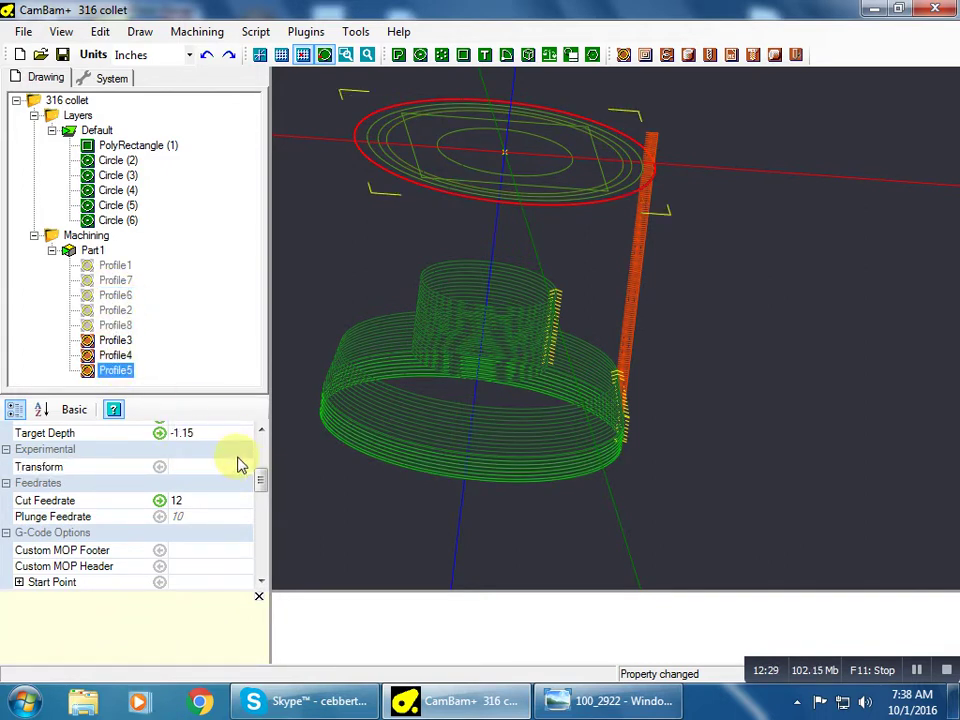
- Regenerate Profile5's toolpath and duplicate it as Profile9
{"action": "right_click", "coordinate": [112, 370]}
{"action": "left_click", "coordinate": [140, 384]}
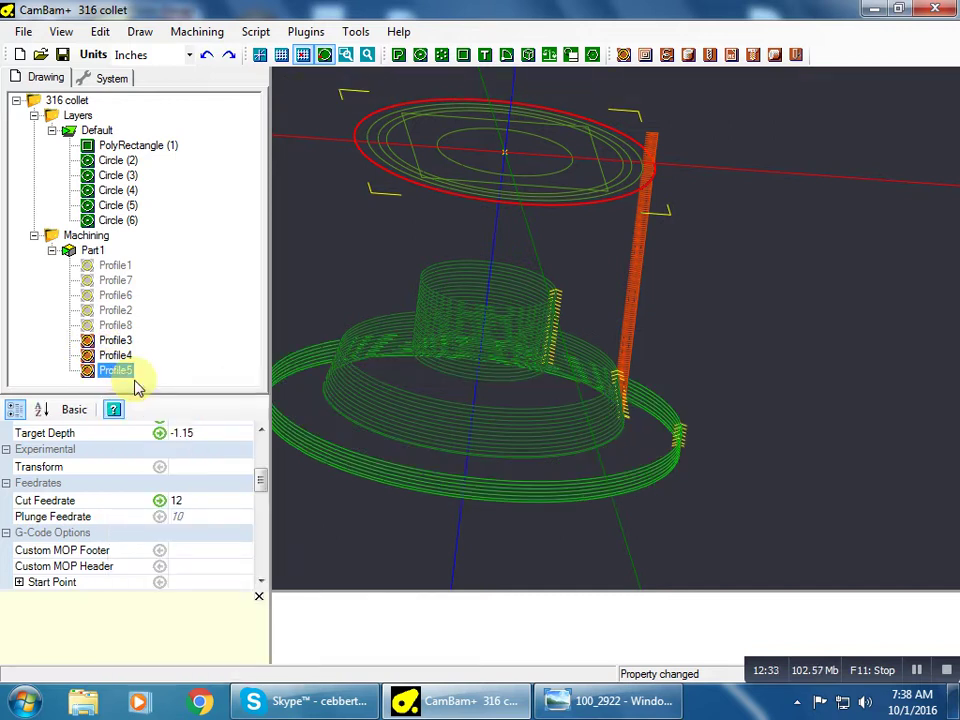
{"action": "right_click", "coordinate": [120, 380]}
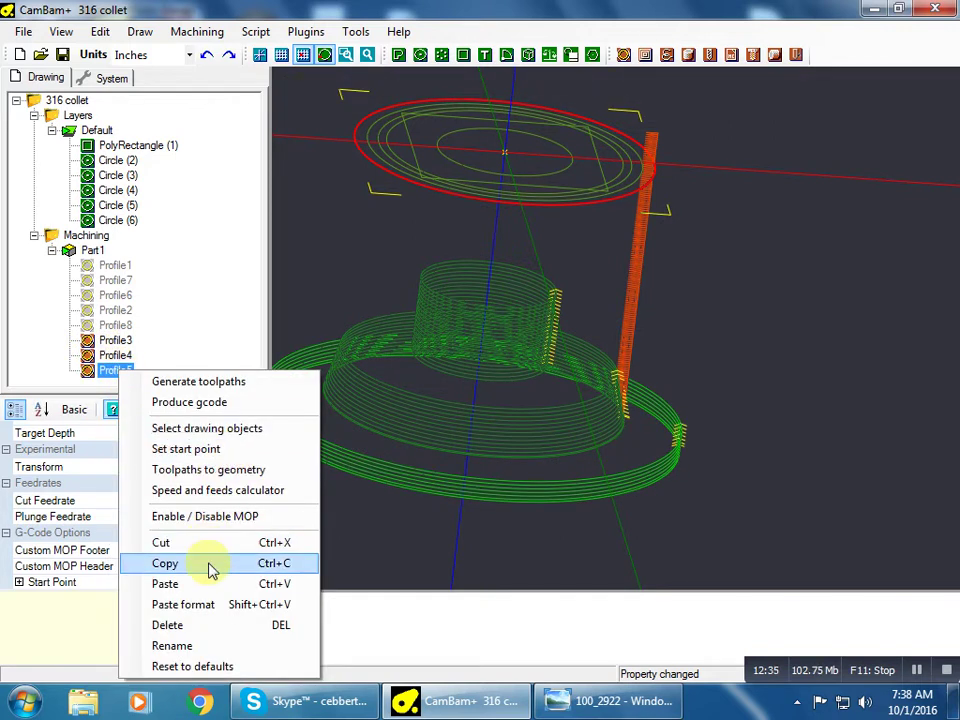
{"action": "left_click", "coordinate": [210, 568]}
{"action": "right_click", "coordinate": [128, 390]}
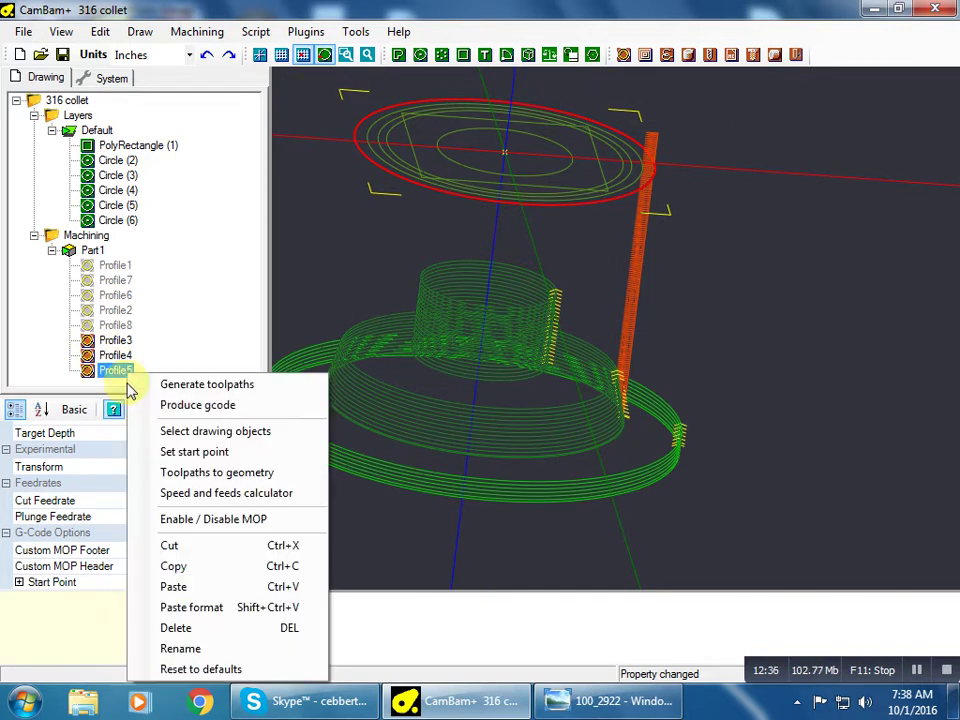
{"action": "left_click", "coordinate": [186, 585]}
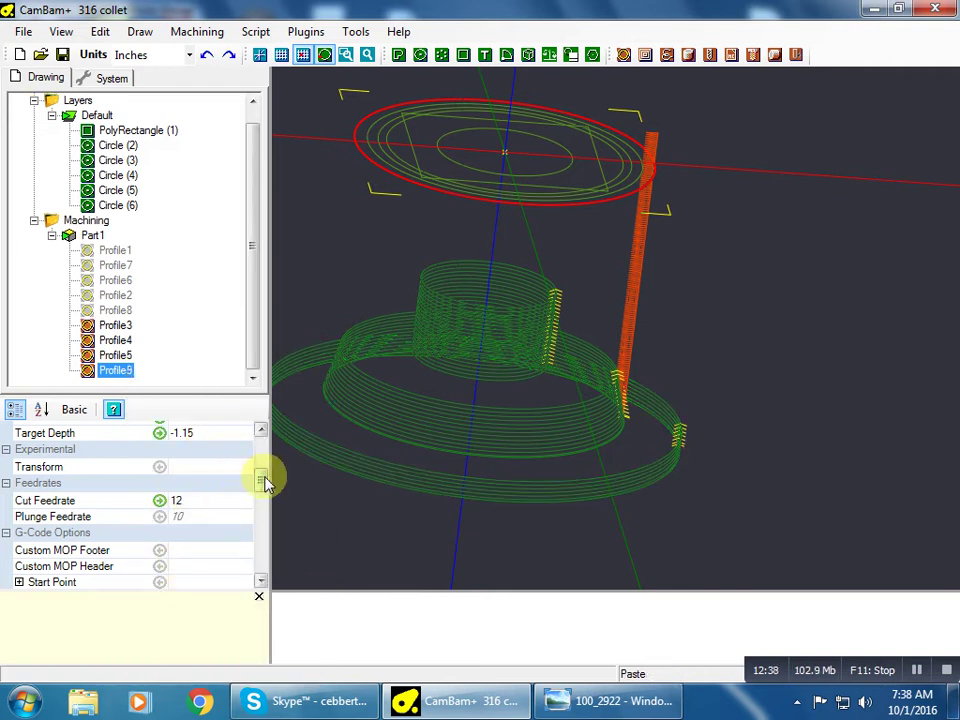
- Set Profile9's depth increment to 1.15 and Profile5's to 0.06
{"action": "left_click_drag", "start_coordinate": [262, 480], "coordinate": [264, 470]}
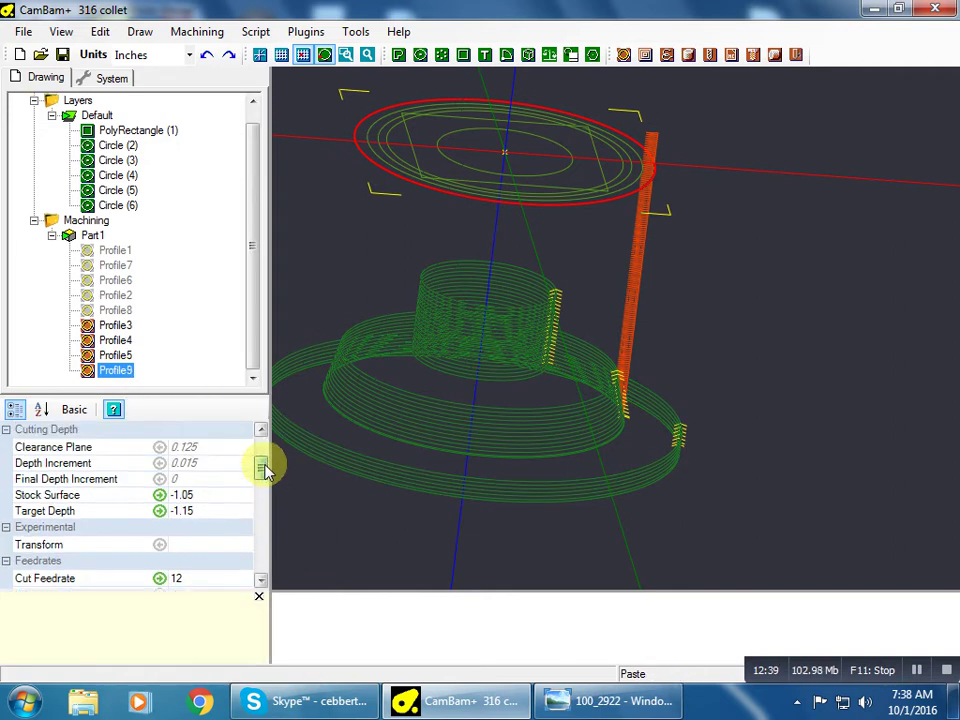
{"action": "left_click", "coordinate": [208, 465]}
{"action": "left_click_drag", "start_coordinate": [165, 464], "coordinate": [232, 470]}
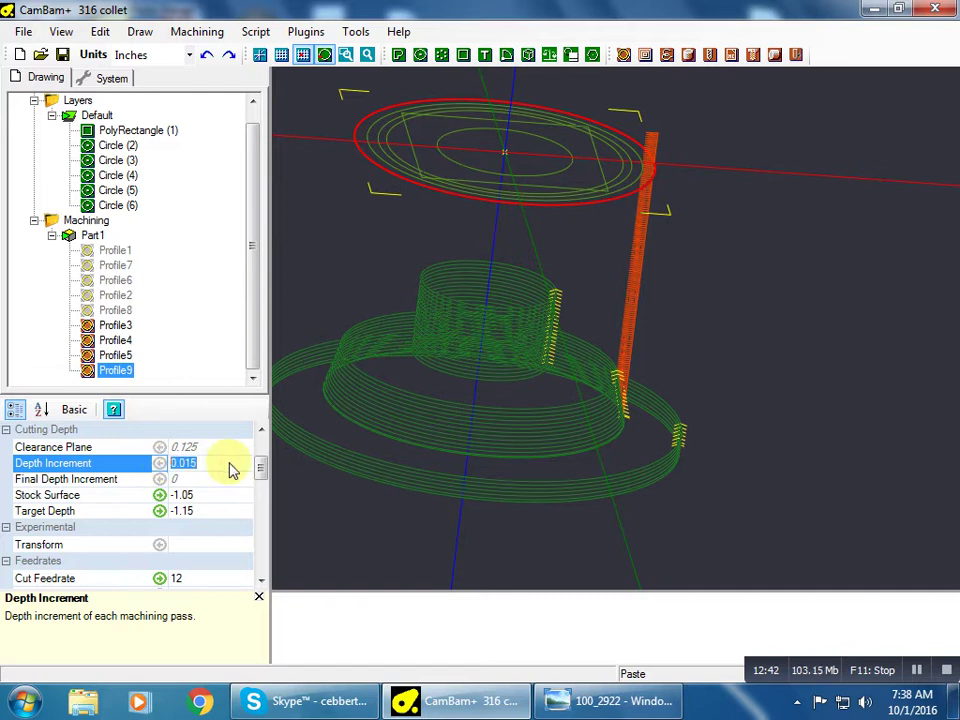
{"action": "type", "text": "1.15"}
{"action": "left_click", "coordinate": [218, 480]}
{"action": "left_click", "coordinate": [116, 356]}
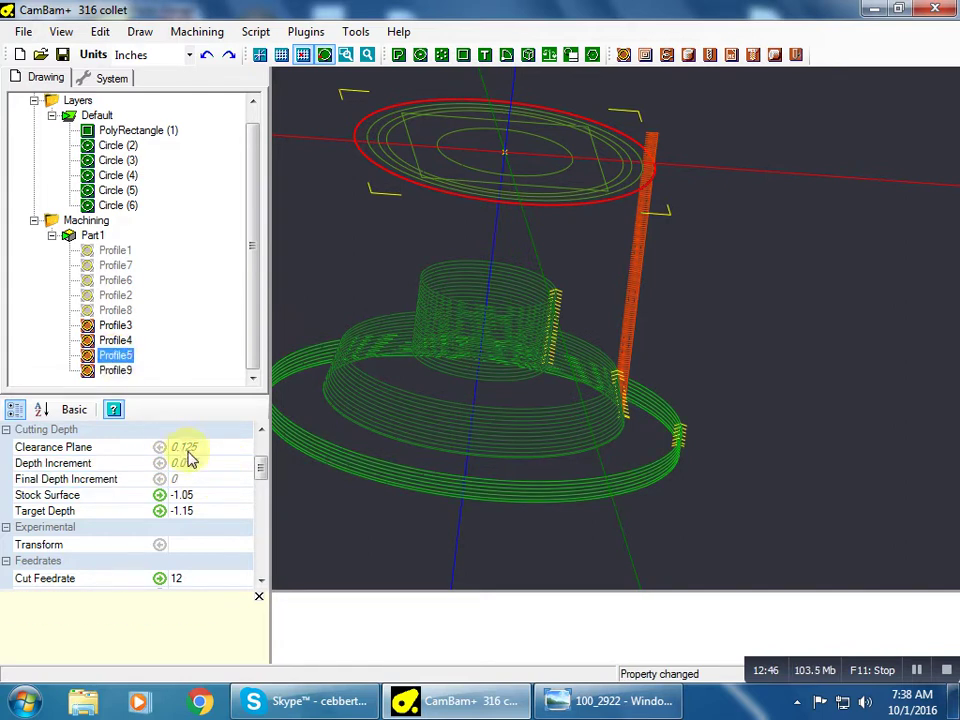
{"action": "left_click", "coordinate": [208, 465]}
{"action": "key", "text": "BackSpace"}
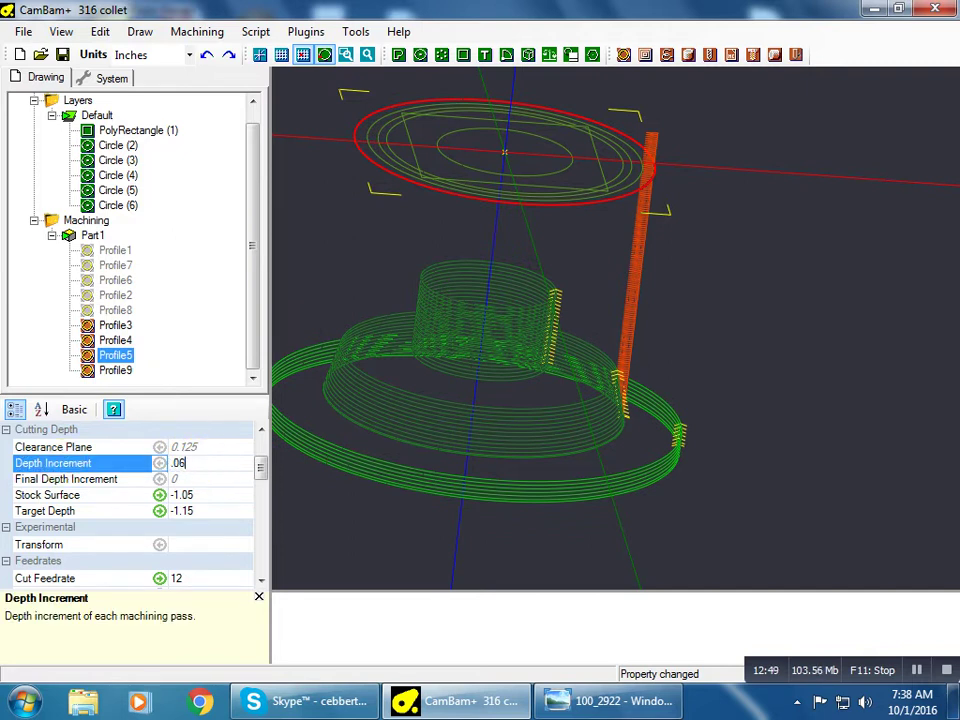
{"action": "left_click", "coordinate": [222, 480]}
- Give Profile9 spindle speed 4200, roughing clearance 0 and max crossover distance 0.7
{"action": "left_click", "coordinate": [125, 372]}
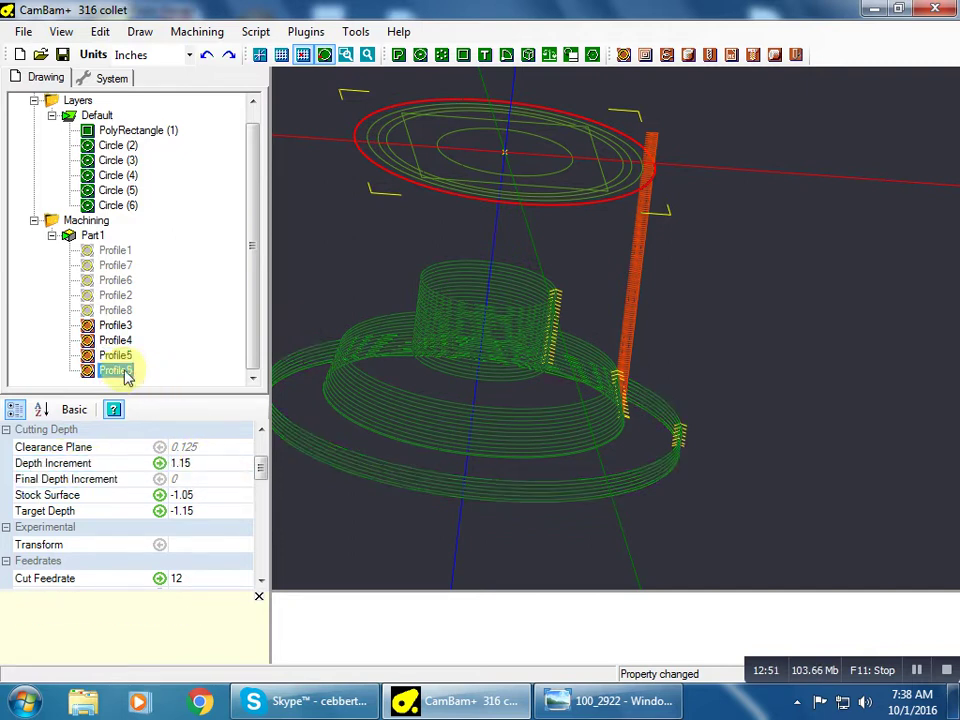
{"action": "left_click_drag", "start_coordinate": [261, 472], "coordinate": [259, 548]}
{"action": "left_click", "coordinate": [213, 491]}
{"action": "type", "text": "4200"}
{"action": "left_click", "coordinate": [208, 557]}
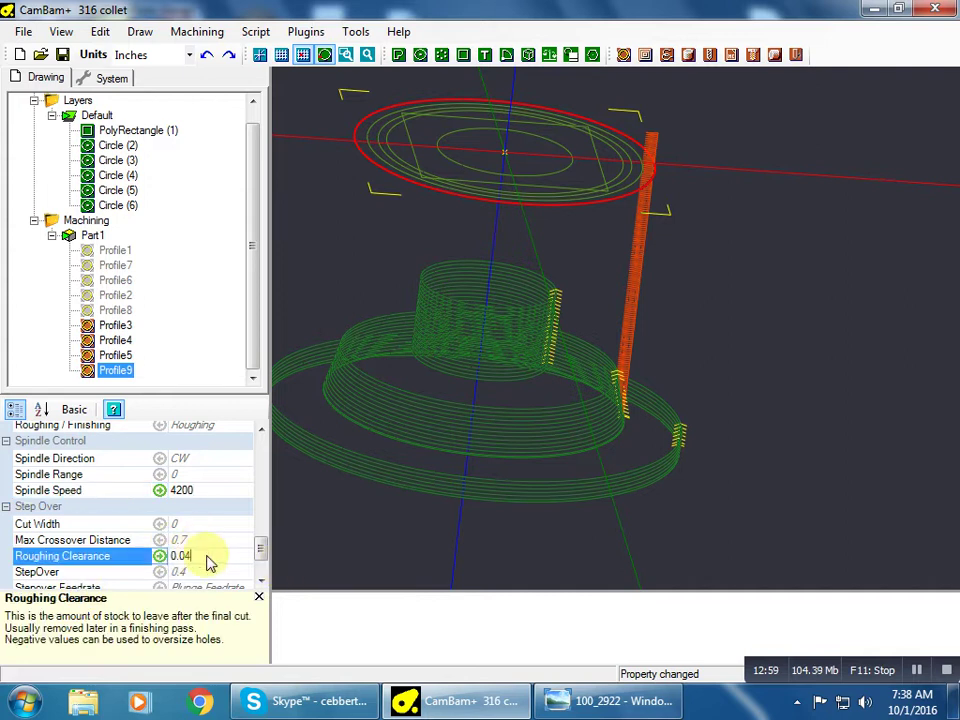
{"action": "left_click", "coordinate": [212, 540]}
{"action": "type", "text": "0.7"}
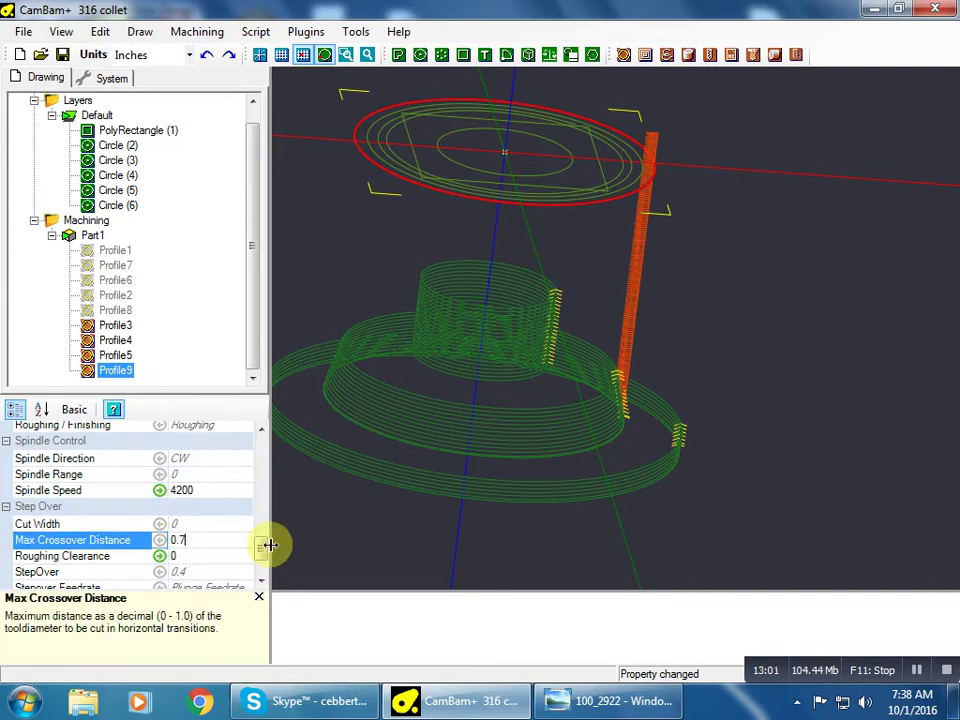
{"action": "left_click_drag", "start_coordinate": [261, 553], "coordinate": [262, 570]}
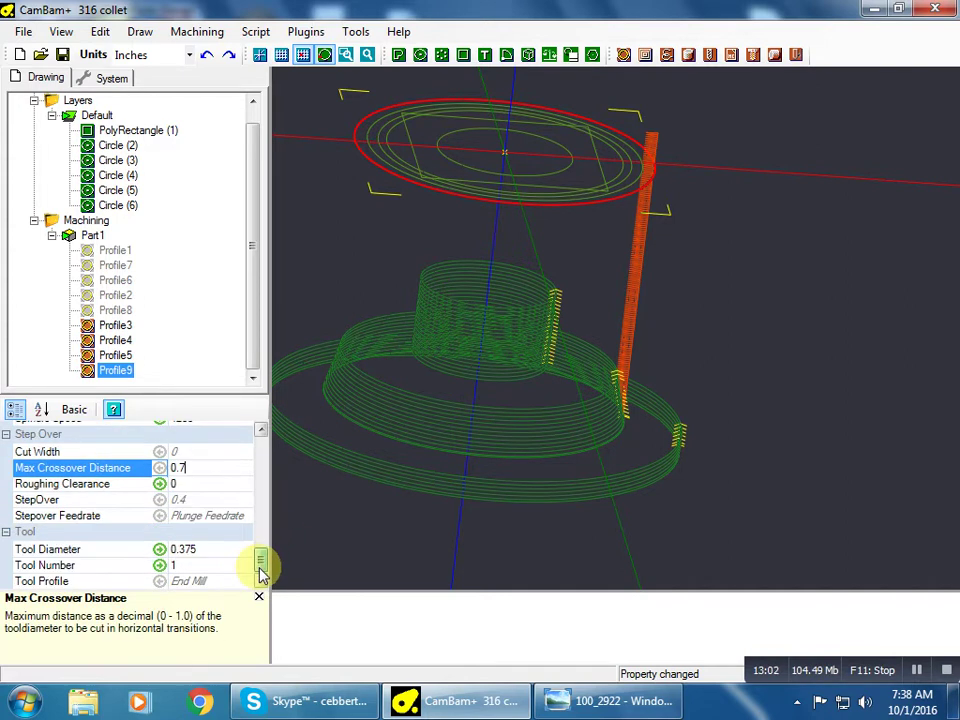
{"action": "left_click", "coordinate": [118, 367], "text": "ctrl"}
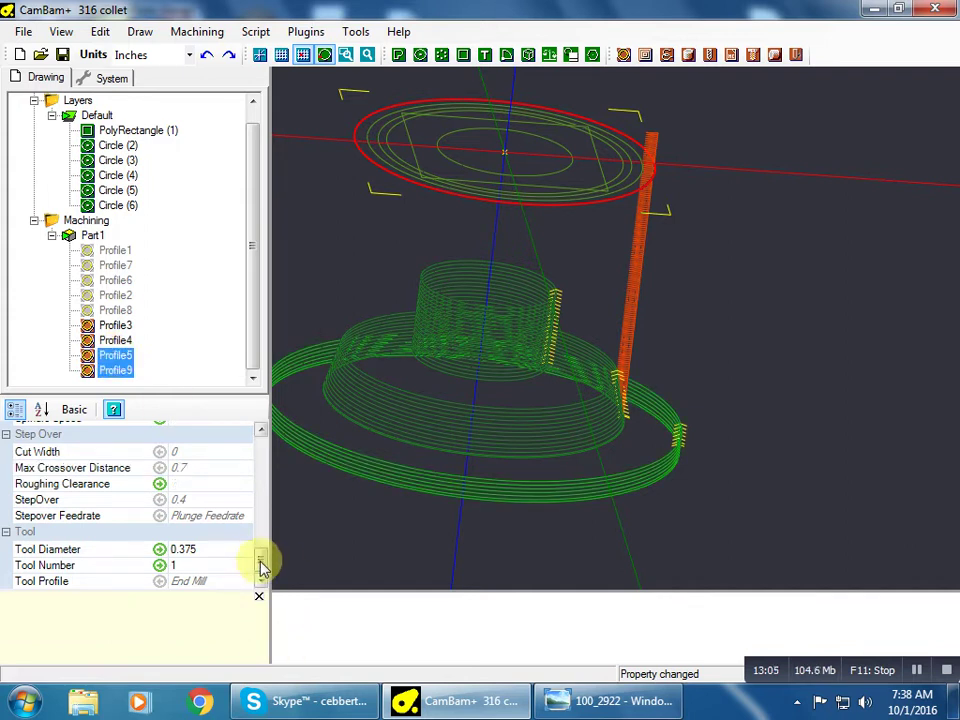
- Give Profile5 and Profile9 a Tangent lead-in with 0.06 tangent radius
{"action": "left_click_drag", "start_coordinate": [259, 566], "coordinate": [264, 508]}
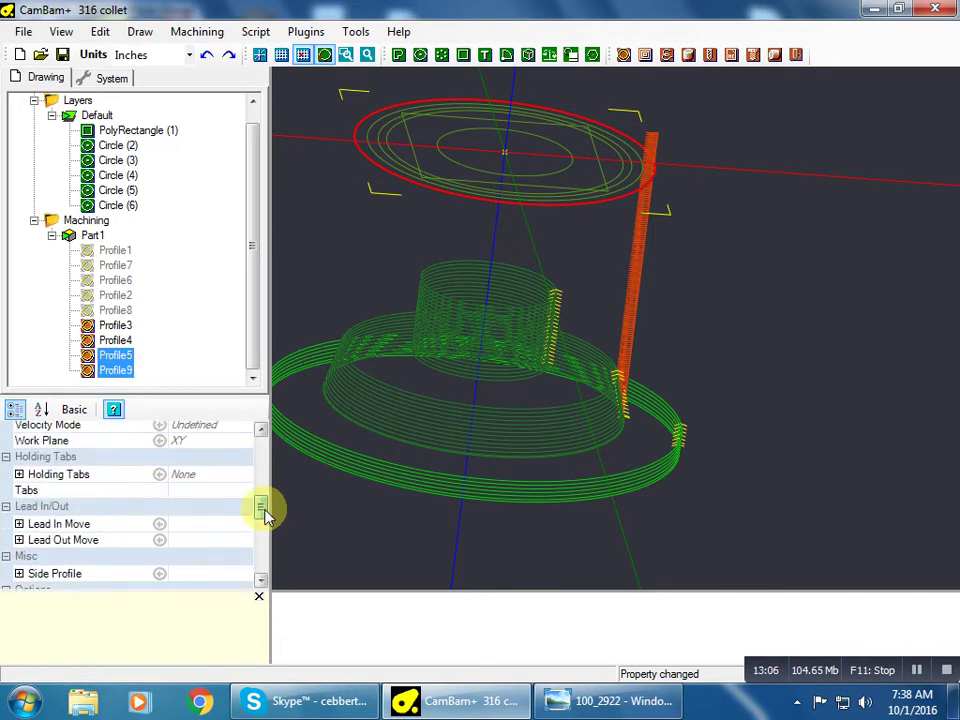
{"action": "left_click", "coordinate": [30, 524]}
{"action": "left_click", "coordinate": [19, 524]}
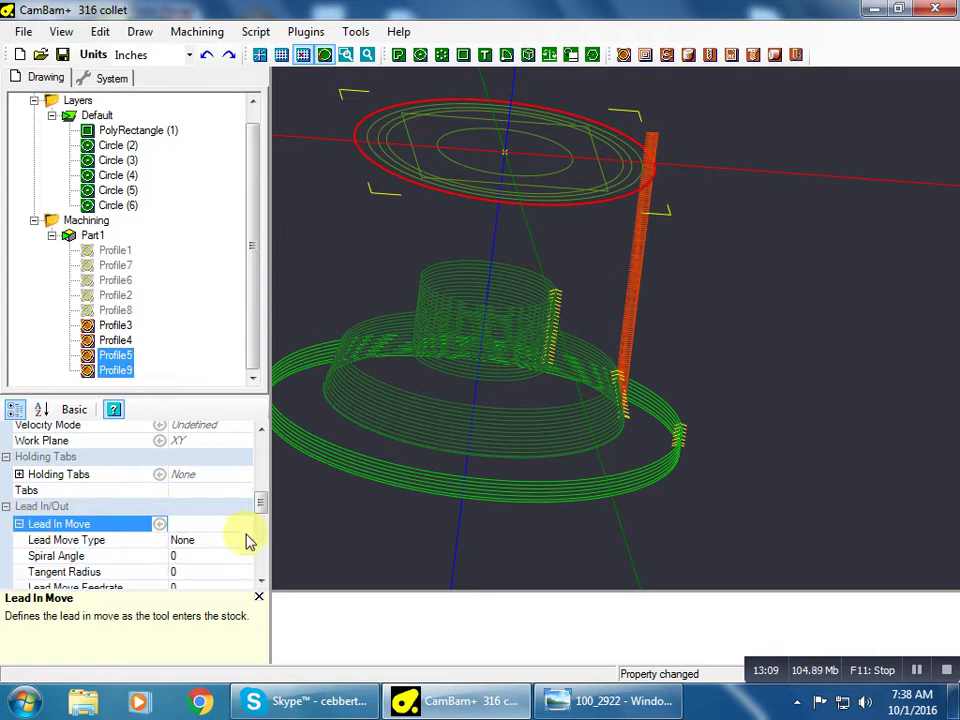
{"action": "left_click", "coordinate": [250, 542]}
{"action": "left_click", "coordinate": [244, 540]}
{"action": "left_click", "coordinate": [188, 583]}
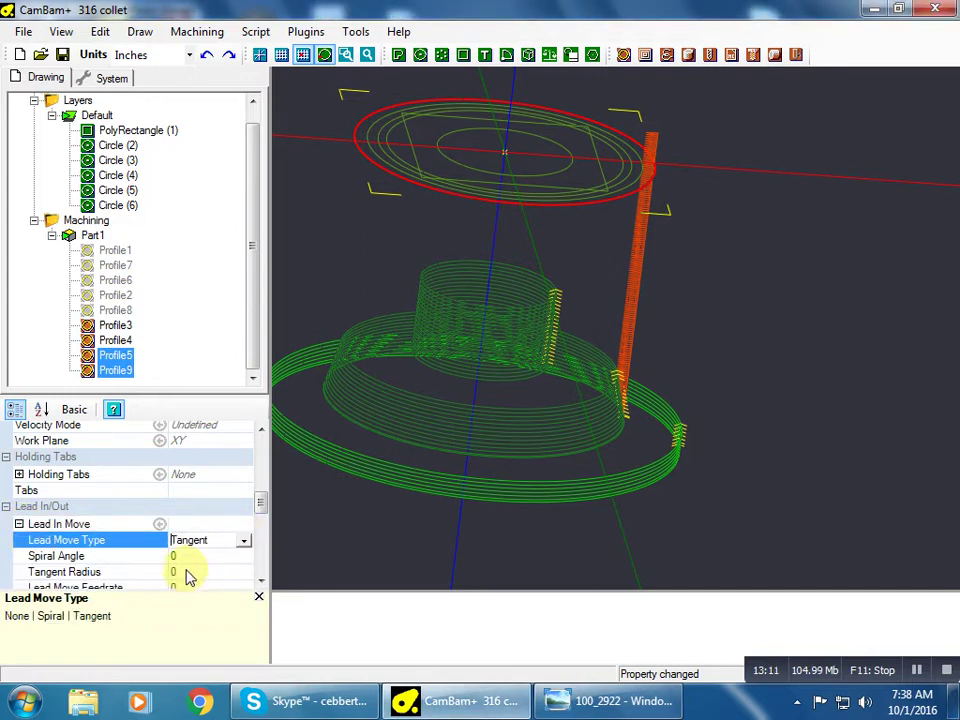
{"action": "left_click", "coordinate": [192, 572]}
{"action": "type", "text": ".06"}
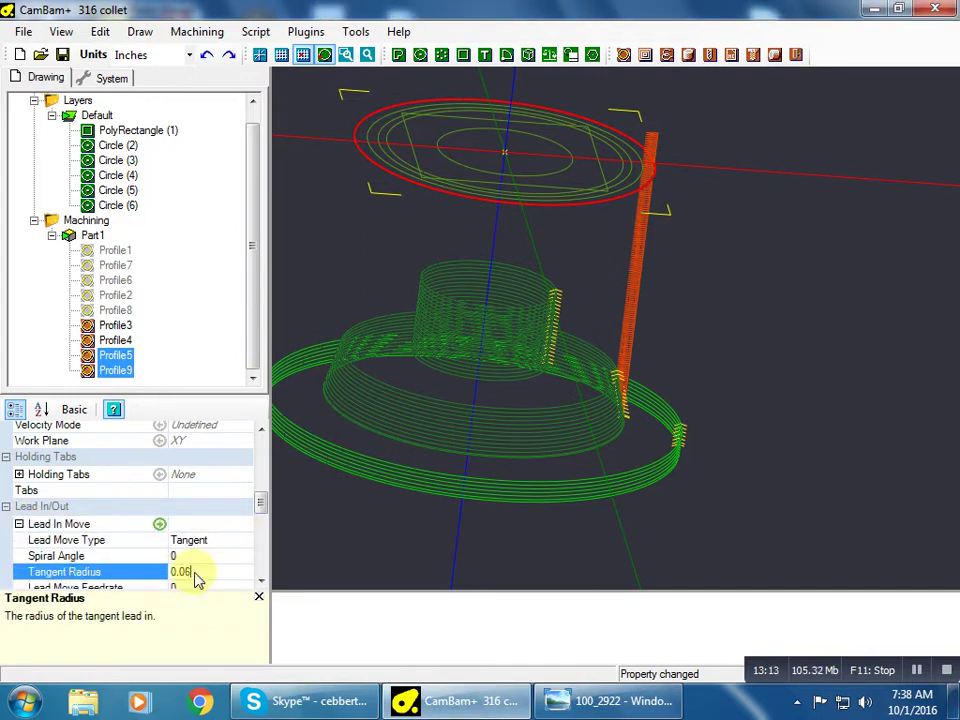
{"action": "left_click", "coordinate": [213, 556]}
- Regenerate all machining toolpaths and reselect Profile5
{"action": "right_click", "coordinate": [86, 220]}
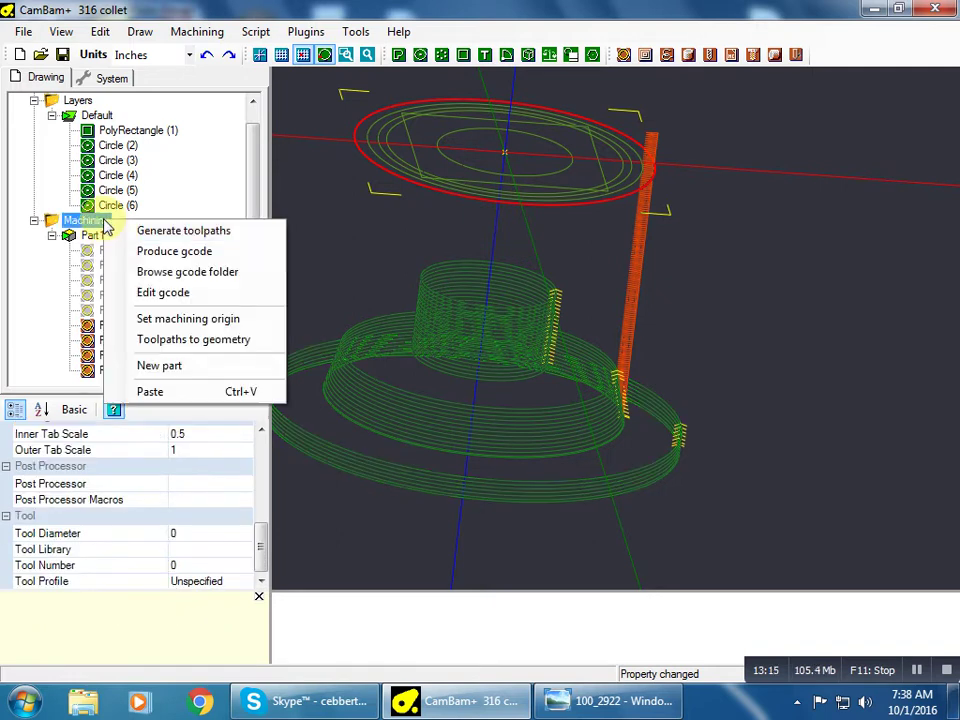
{"action": "left_click", "coordinate": [124, 231]}
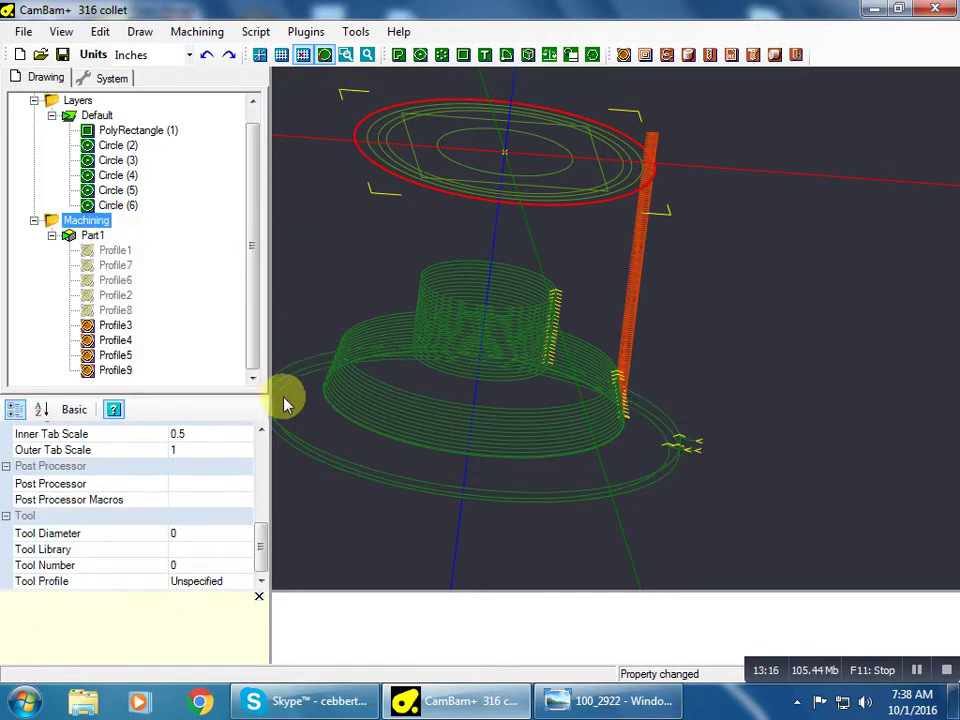
{"action": "left_click", "coordinate": [112, 356]}
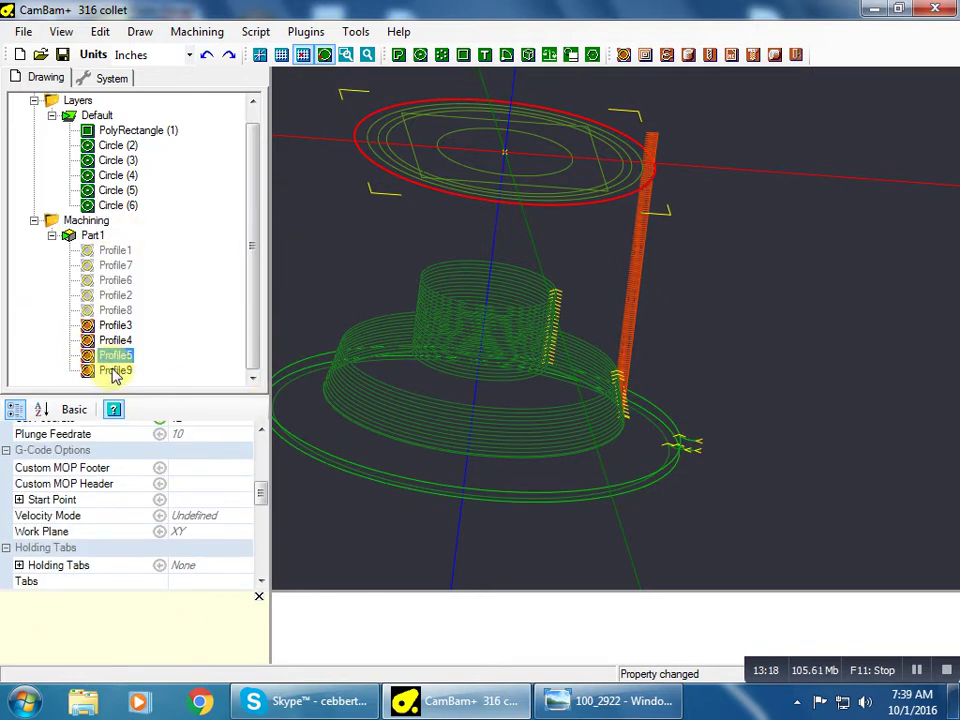
- Set Profile4's depth increment to 0.005 and regenerate its toolpath
{"action": "left_click", "coordinate": [113, 370], "text": "ctrl"}
{"action": "mouse_move", "coordinate": [113, 368]}
{"action": "left_mouse_down"}
{"action": "mouse_move", "coordinate": [120, 330]}
{"action": "mouse_move", "coordinate": [117, 359]}
{"action": "mouse_move", "coordinate": [113, 343]}
{"action": "left_mouse_up"}
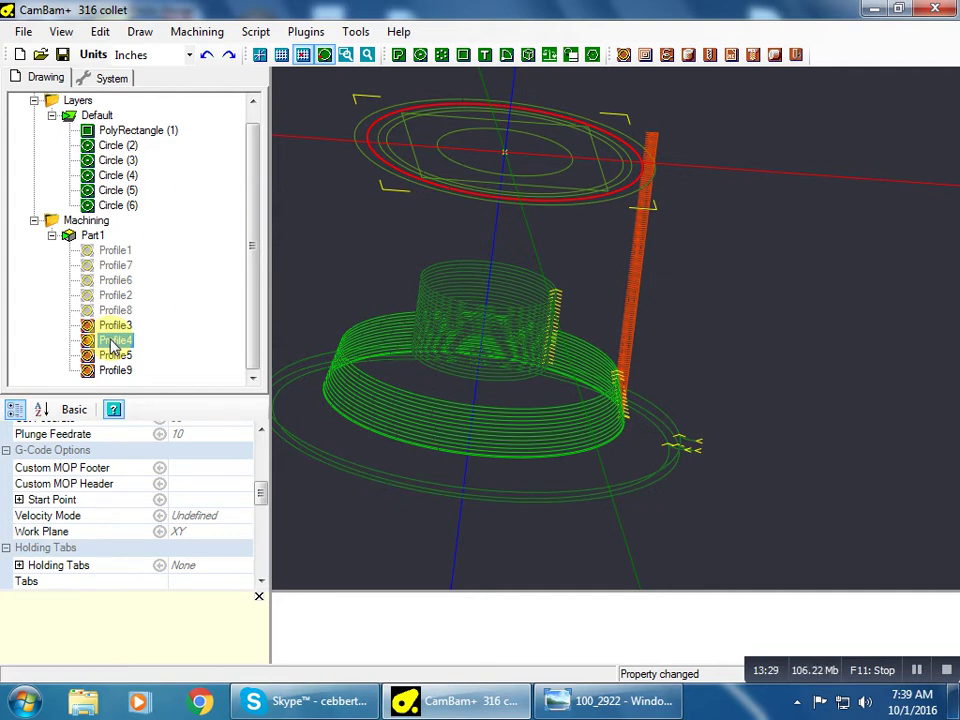
{"action": "left_click_drag", "start_coordinate": [116, 345], "coordinate": [118, 346]}
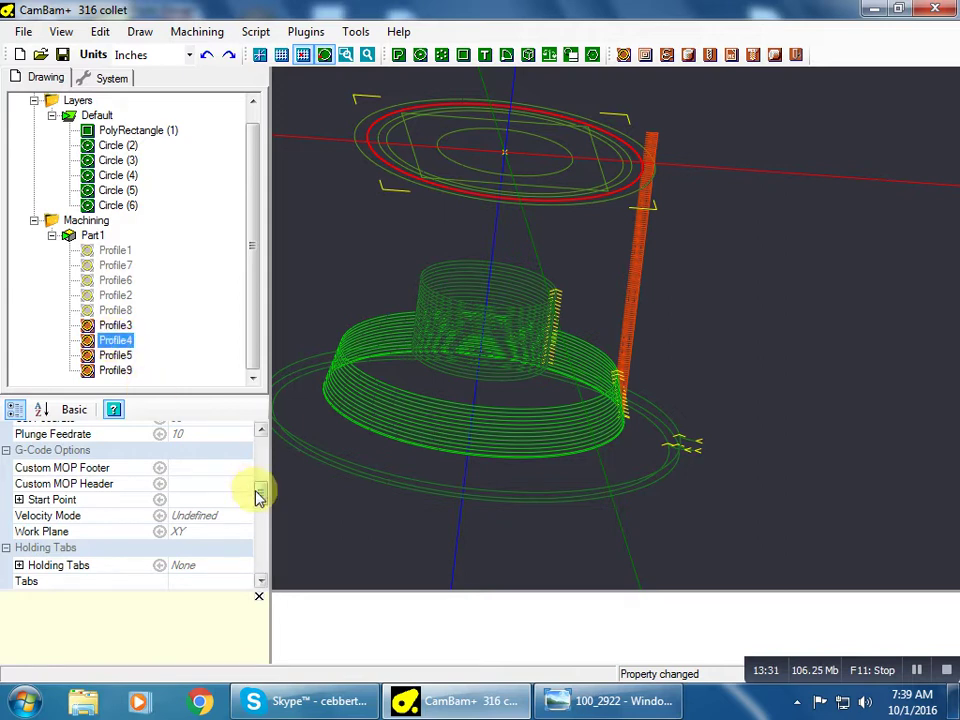
{"action": "left_click_drag", "start_coordinate": [261, 497], "coordinate": [261, 470]}
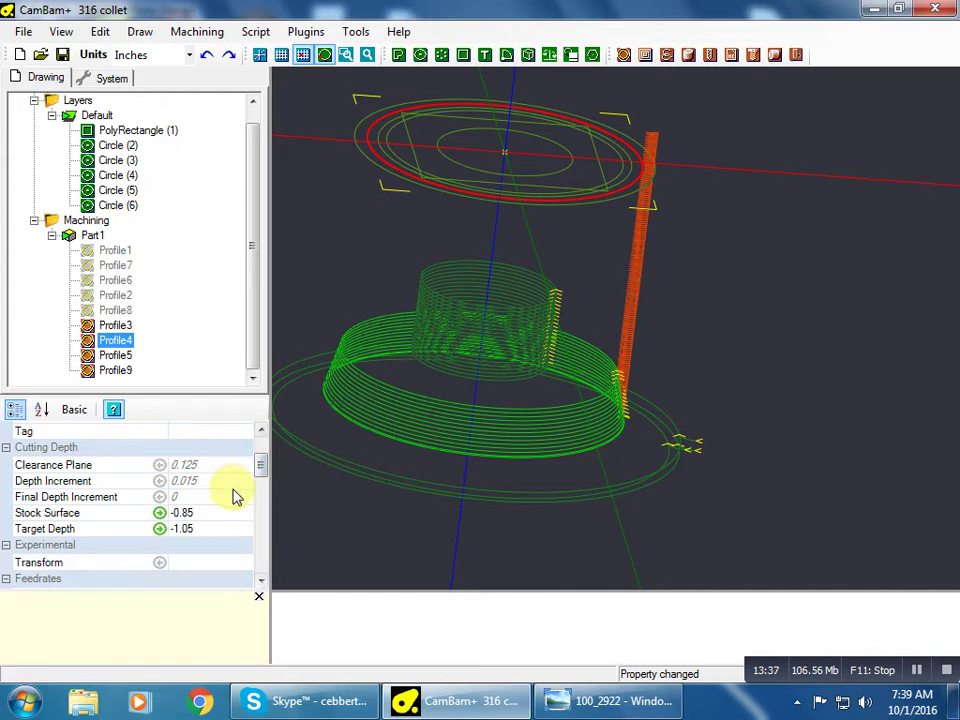
{"action": "left_click", "coordinate": [220, 481]}
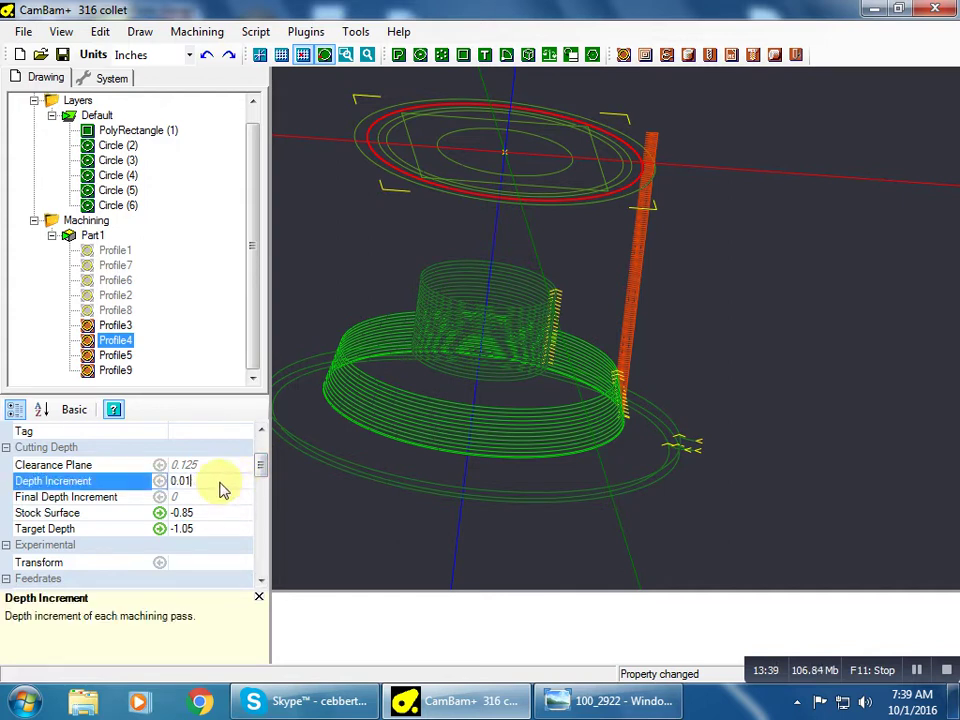
{"action": "type", "text": "05"}
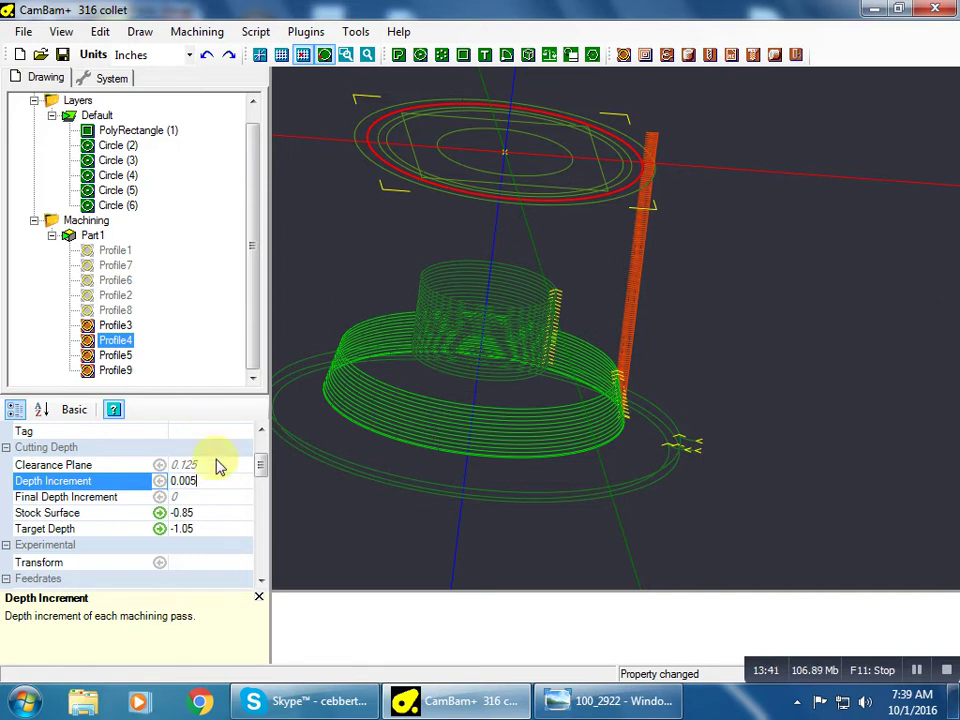
{"action": "left_click", "coordinate": [221, 498]}
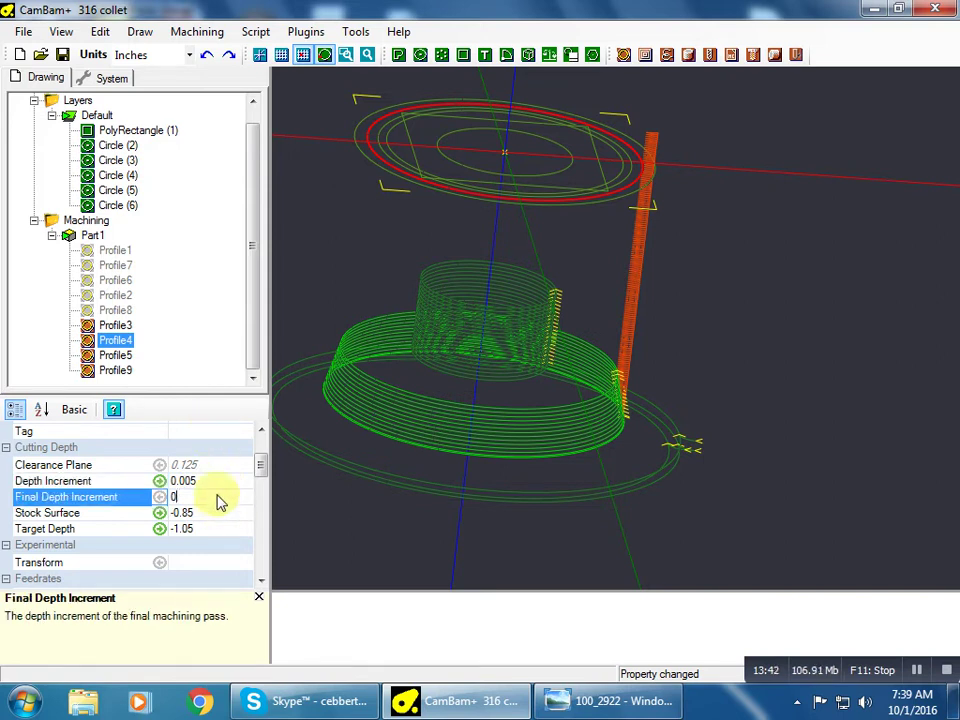
{"action": "right_click", "coordinate": [140, 340]}
{"action": "left_click", "coordinate": [143, 352]}
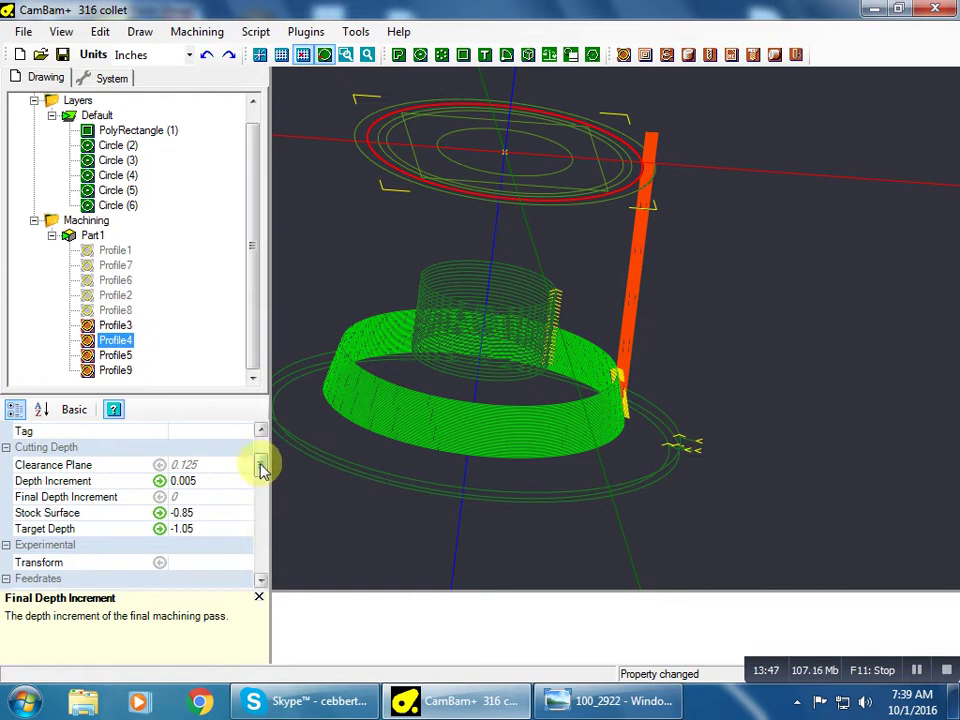
- Set Profile4's cut feedrate to 40 and spindle speed to 4200
{"action": "mouse_move", "coordinate": [260, 468]}
{"action": "left_mouse_down"}
{"action": "mouse_move", "coordinate": [261, 510]}
{"action": "mouse_move", "coordinate": [260, 487]}
{"action": "left_mouse_up"}
{"action": "left_click", "coordinate": [189, 470]}
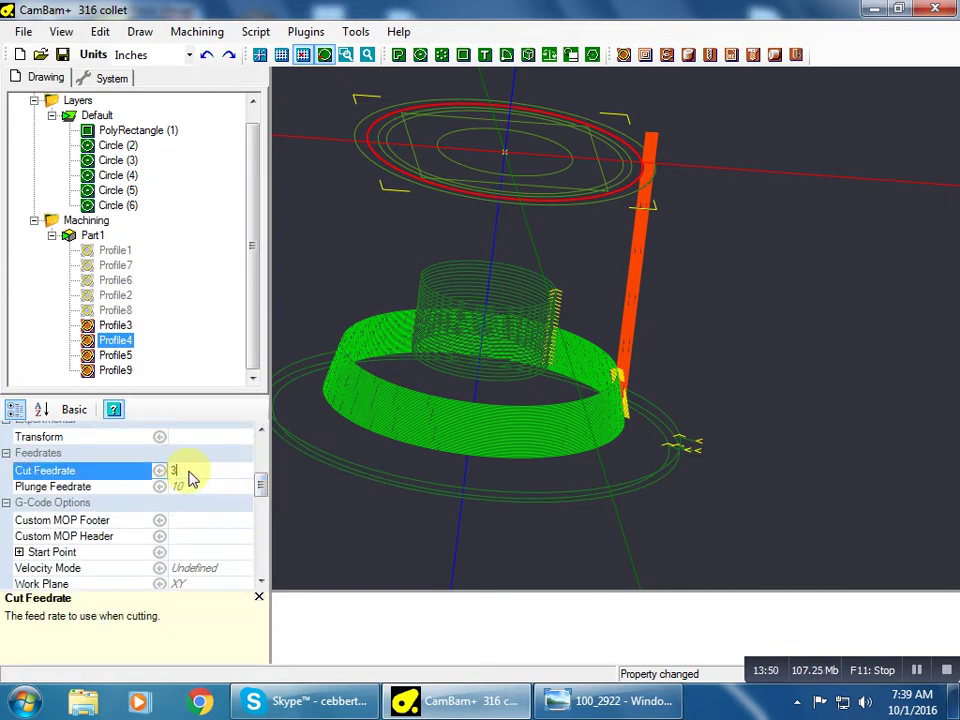
{"action": "key", "text": "BackSpace"}
{"action": "type", "text": "40"}
{"action": "left_click", "coordinate": [190, 535]}
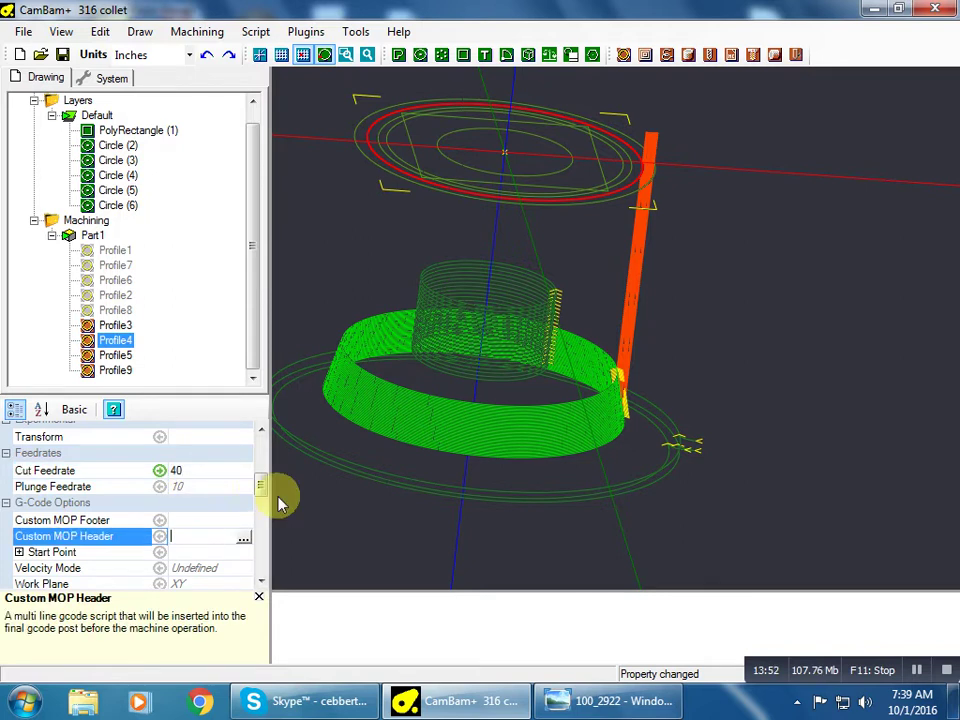
{"action": "left_click_drag", "start_coordinate": [262, 486], "coordinate": [261, 546]}
{"action": "left_click", "coordinate": [90, 497]}
{"action": "type", "text": "4200"}
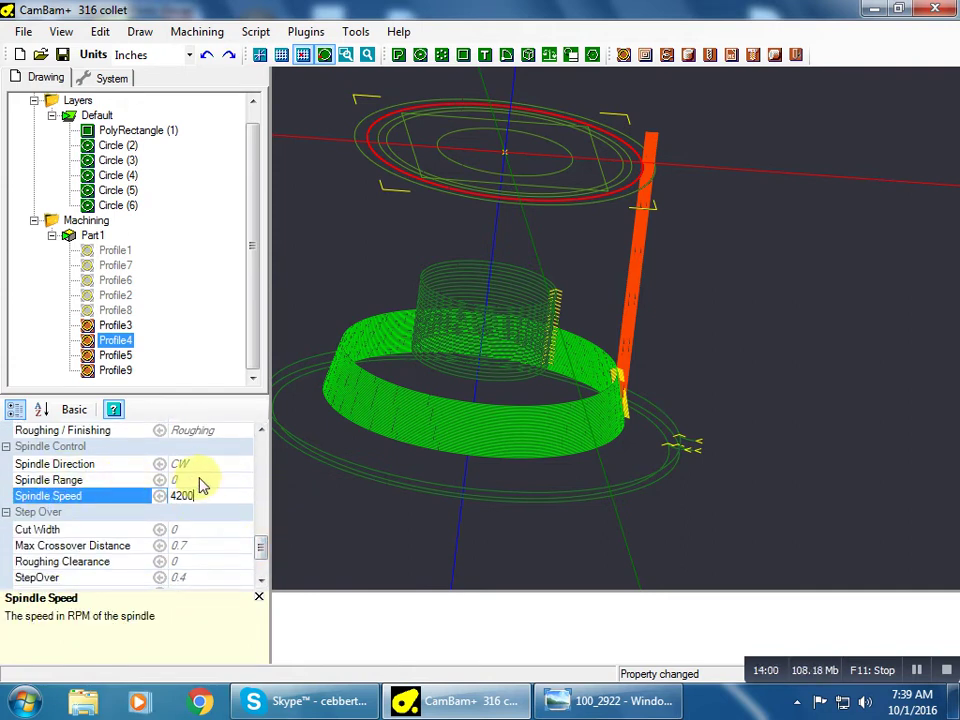
{"action": "left_click", "coordinate": [195, 481]}
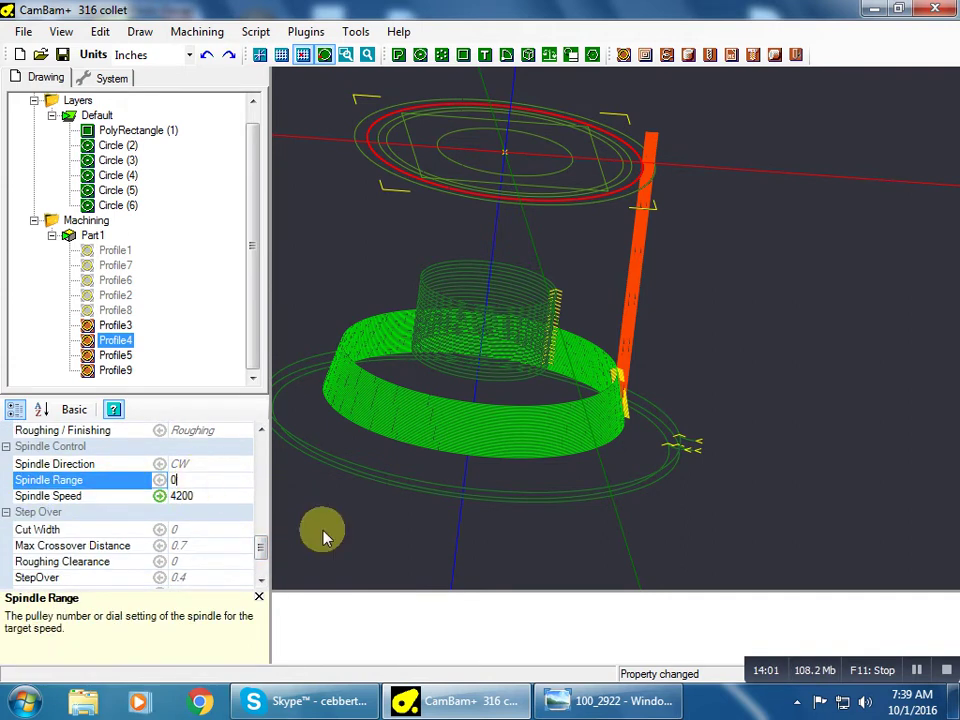
- Give Profile4 a 0.375 tool as tool number 1 and regenerate its toolpath
{"action": "left_click_drag", "start_coordinate": [262, 550], "coordinate": [257, 561]}
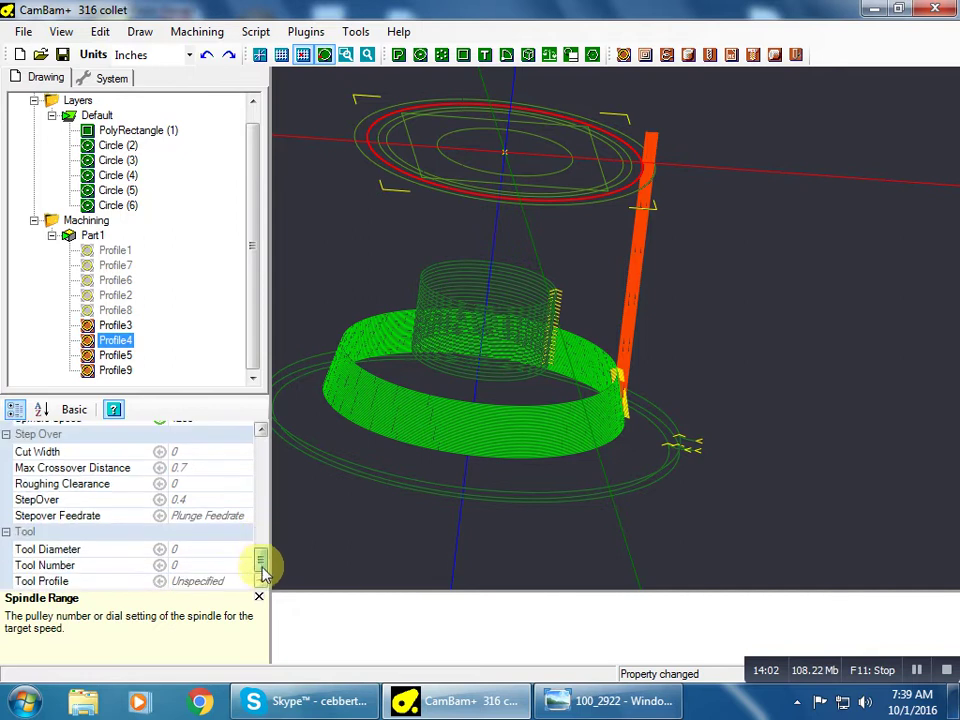
{"action": "left_click", "coordinate": [205, 550]}
{"action": "type", "text": ".375"}
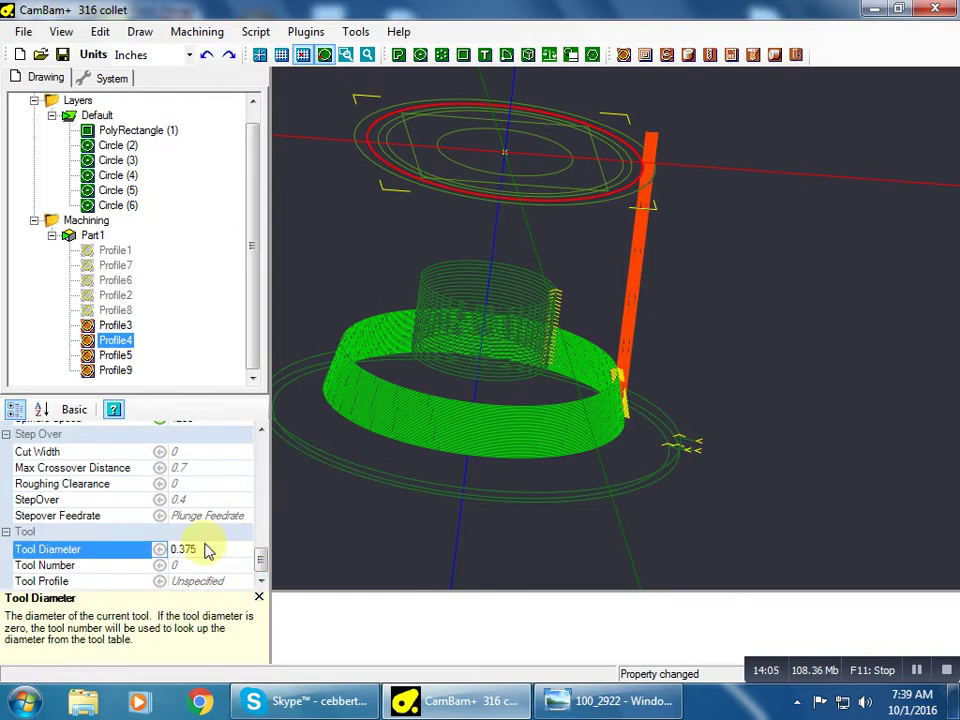
{"action": "left_click", "coordinate": [221, 566]}
{"action": "type", "text": "1"}
{"action": "left_click", "coordinate": [230, 484]}
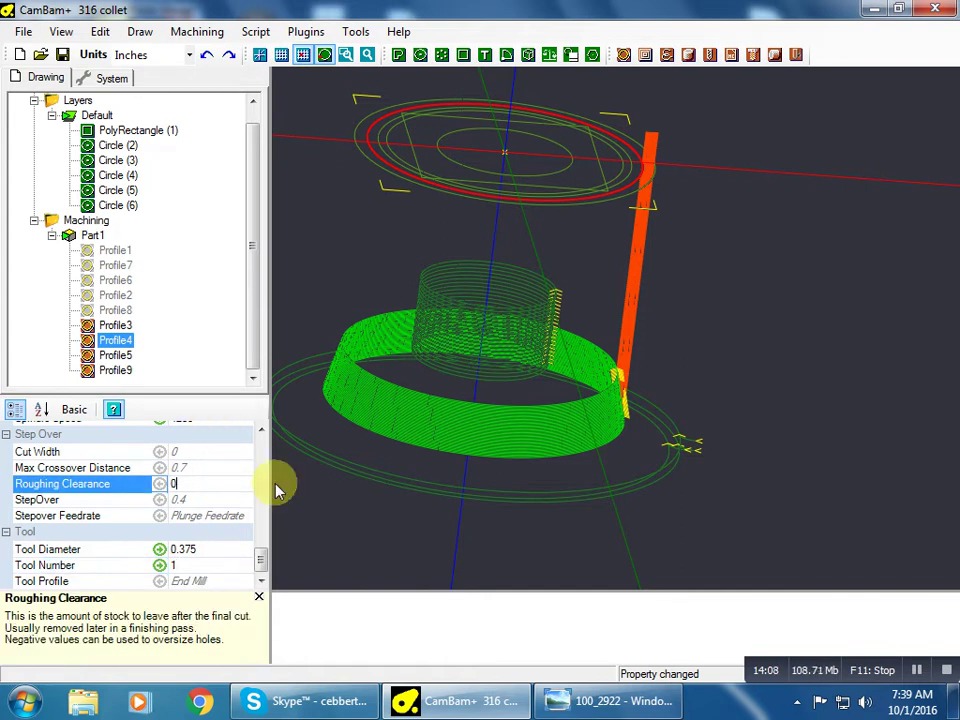
{"action": "right_click", "coordinate": [122, 343]}
{"action": "left_click", "coordinate": [146, 352]}
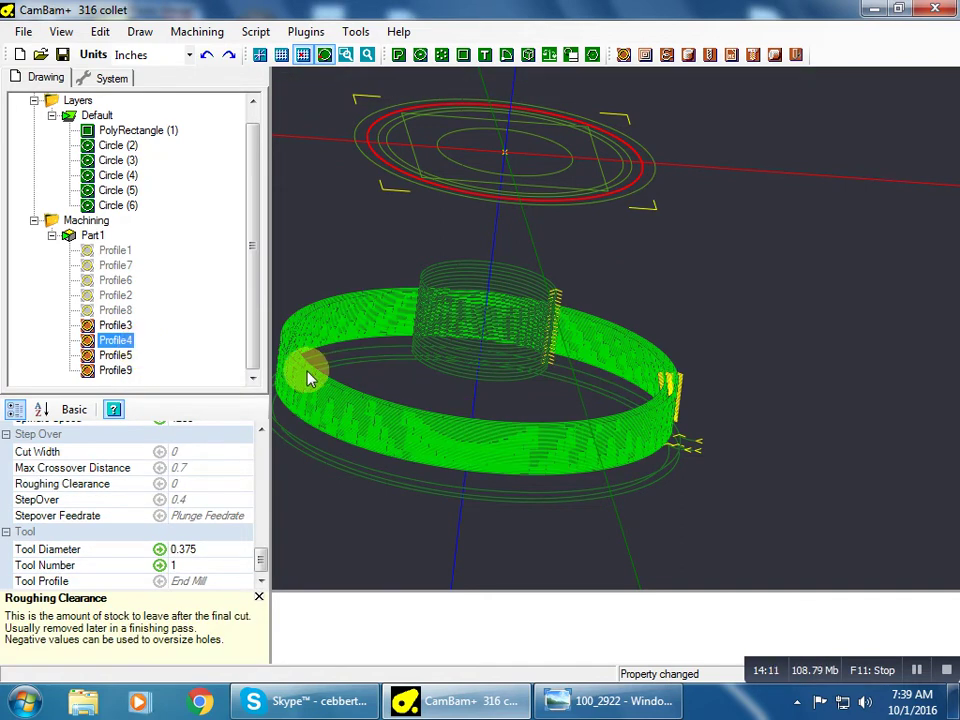
- Zoom the 3D view to show the full ring of green toolpaths below the red stock
{"action": "scroll", "coordinate": [280, 362], "scroll_direction": "up", "scroll_amount": 1}
{"action": "scroll", "coordinate": [277, 350], "scroll_direction": "up", "scroll_amount": 6}
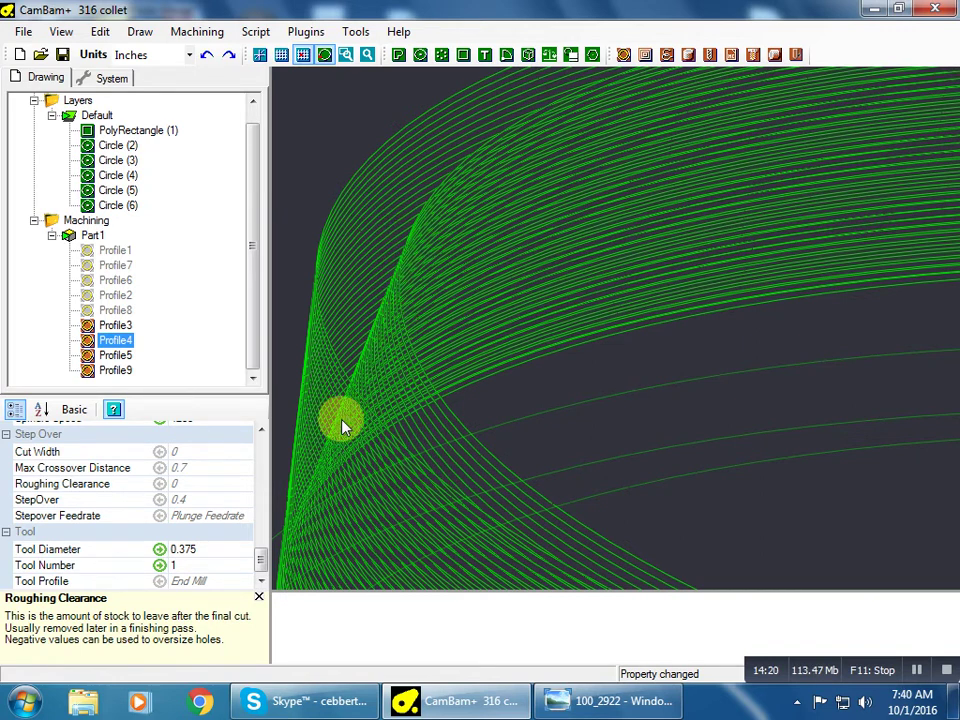
{"action": "scroll", "coordinate": [326, 470], "scroll_direction": "down", "scroll_amount": 4}
{"action": "scroll", "coordinate": [326, 470], "scroll_direction": "down", "scroll_amount": 4}
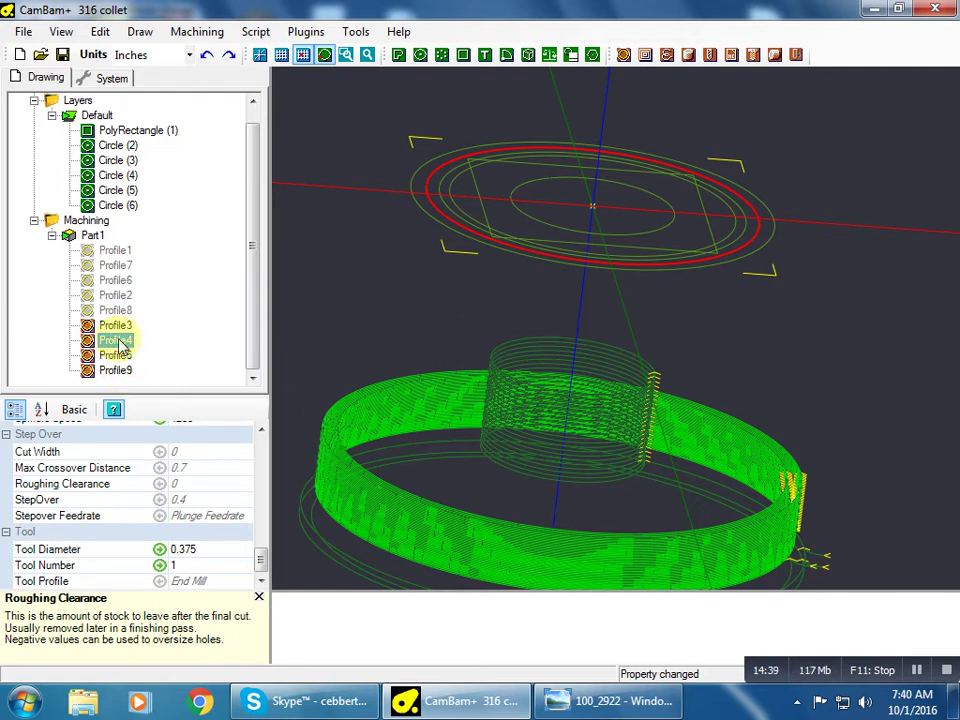
- Disable the Profile4, Profile5 and Profile9 operations with Enable/Disable MOP
{"action": "left_click", "coordinate": [113, 341]}
{"action": "left_click", "coordinate": [113, 355]}
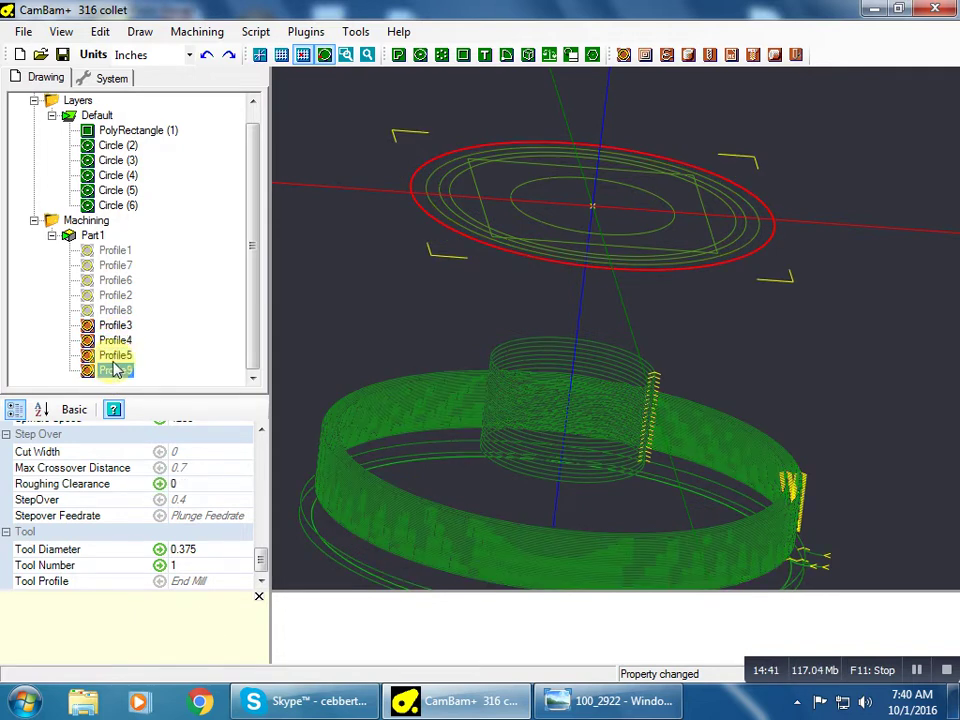
{"action": "left_click", "coordinate": [117, 371]}
{"action": "left_click", "coordinate": [116, 342]}
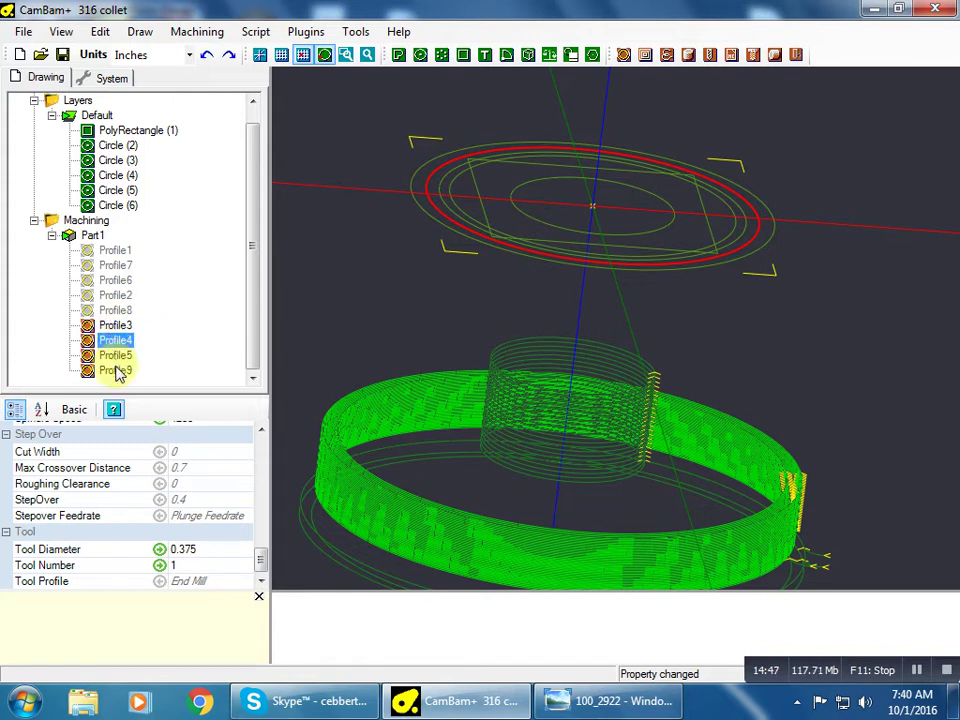
{"action": "left_click", "coordinate": [114, 370], "text": "shift"}
{"action": "right_click", "coordinate": [116, 368]}
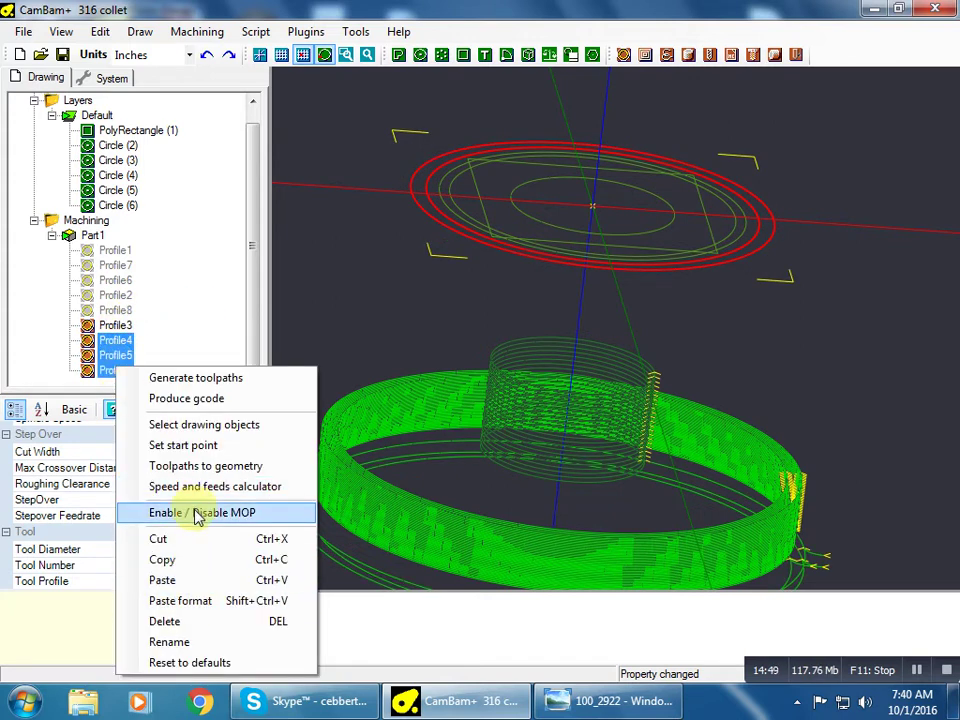
{"action": "left_click", "coordinate": [198, 579]}
- Drag Profile3 below Profile9 so it is last, then glance at the collet photo
{"action": "left_click", "coordinate": [115, 326]}
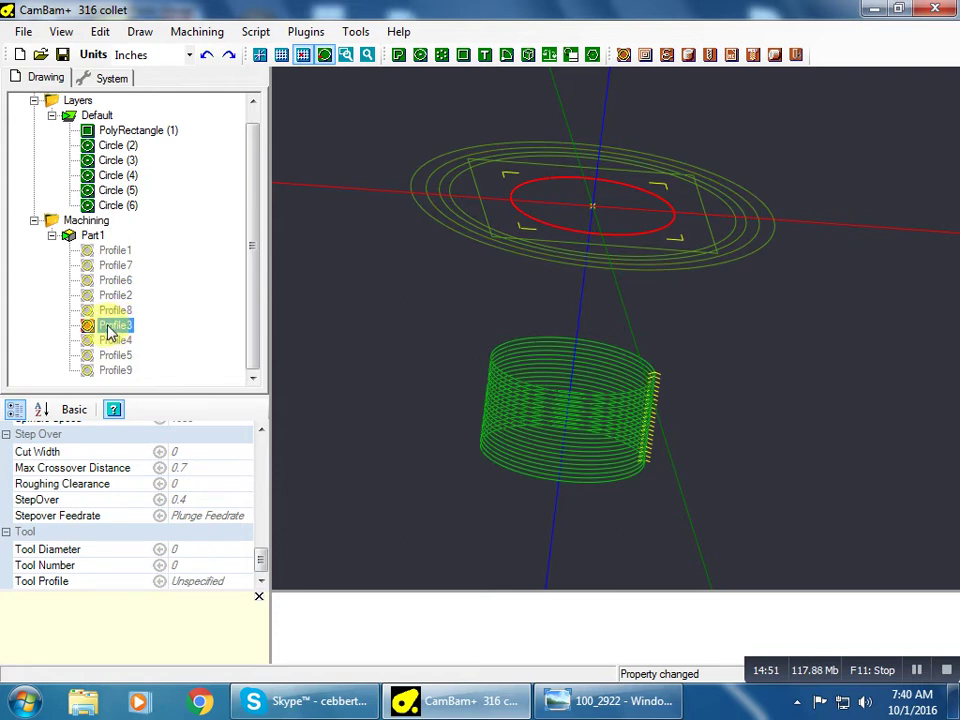
{"action": "left_click_drag", "start_coordinate": [110, 333], "coordinate": [132, 380]}
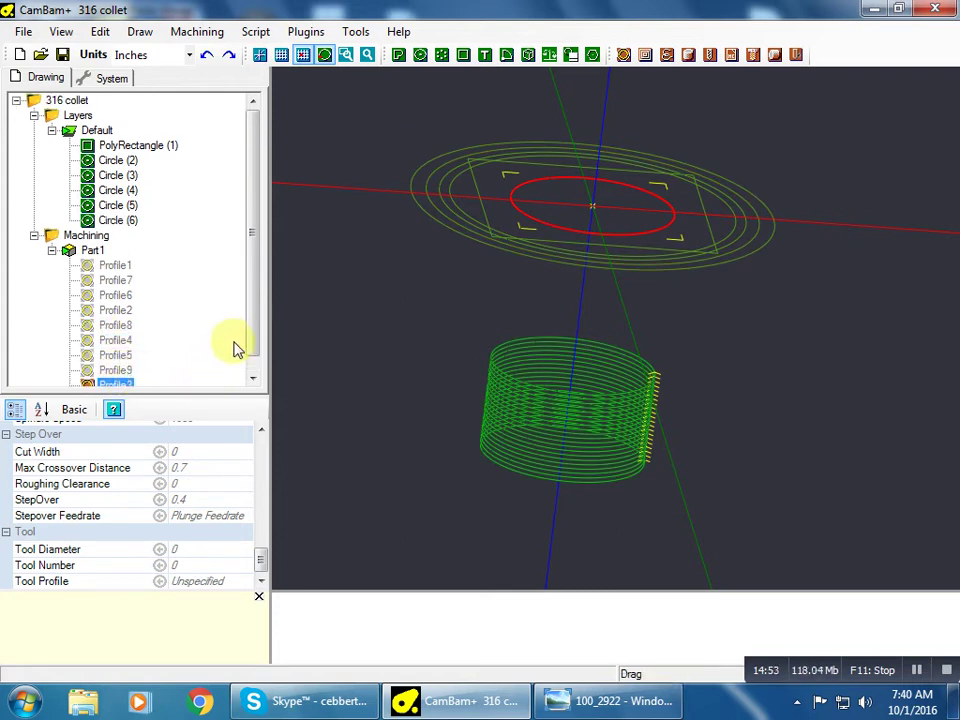
{"action": "scroll", "coordinate": [250, 350], "scroll_direction": "down", "scroll_amount": 1}
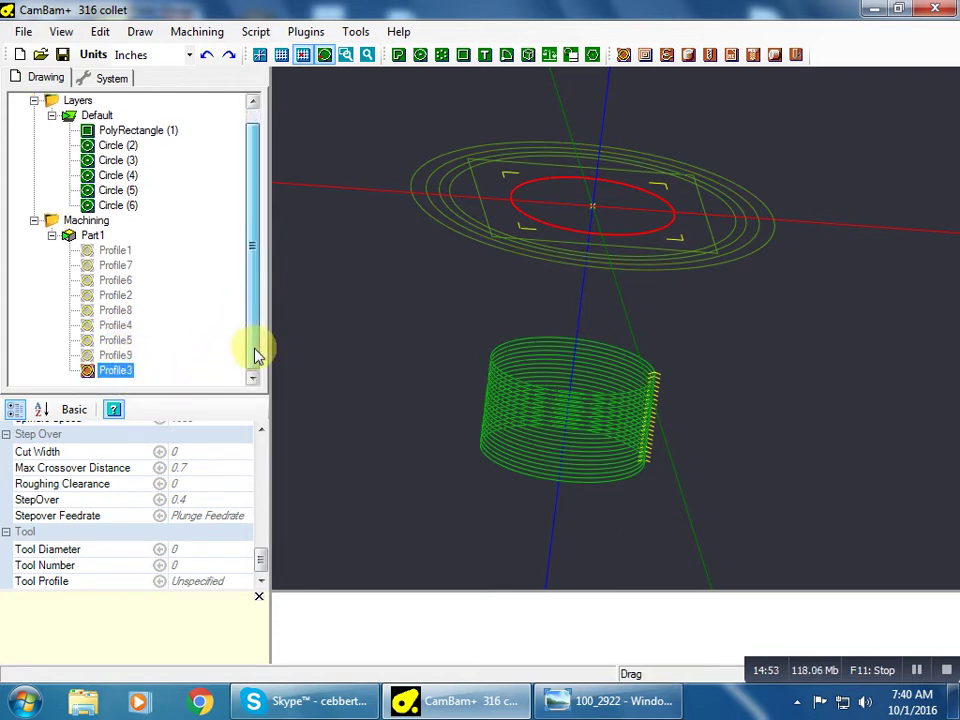
{"action": "left_click", "coordinate": [548, 699]}
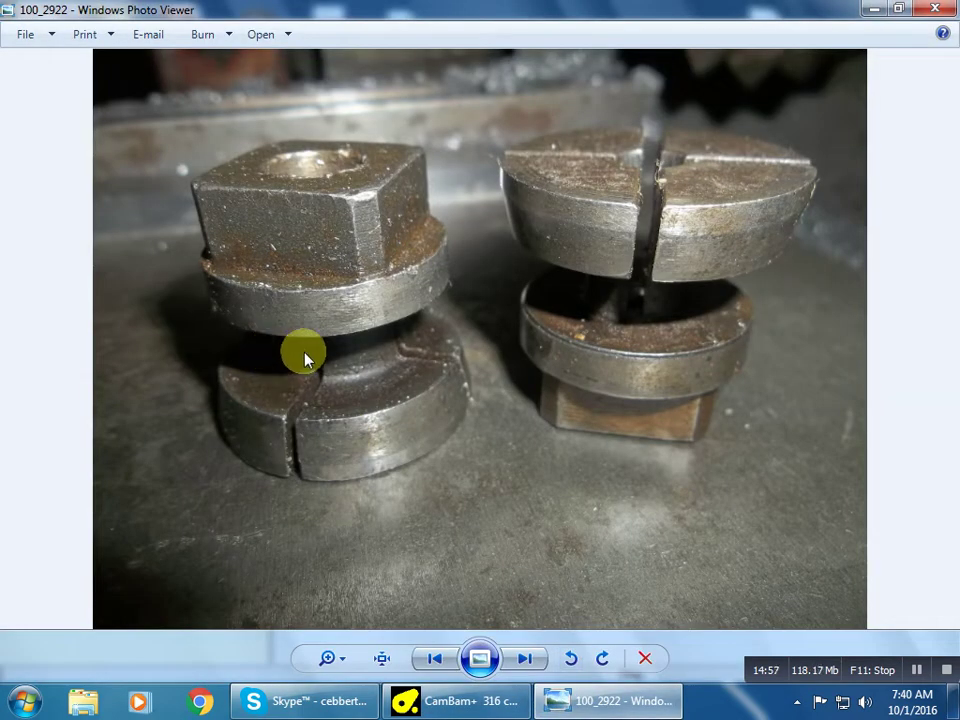
{"action": "left_click", "coordinate": [440, 700]}
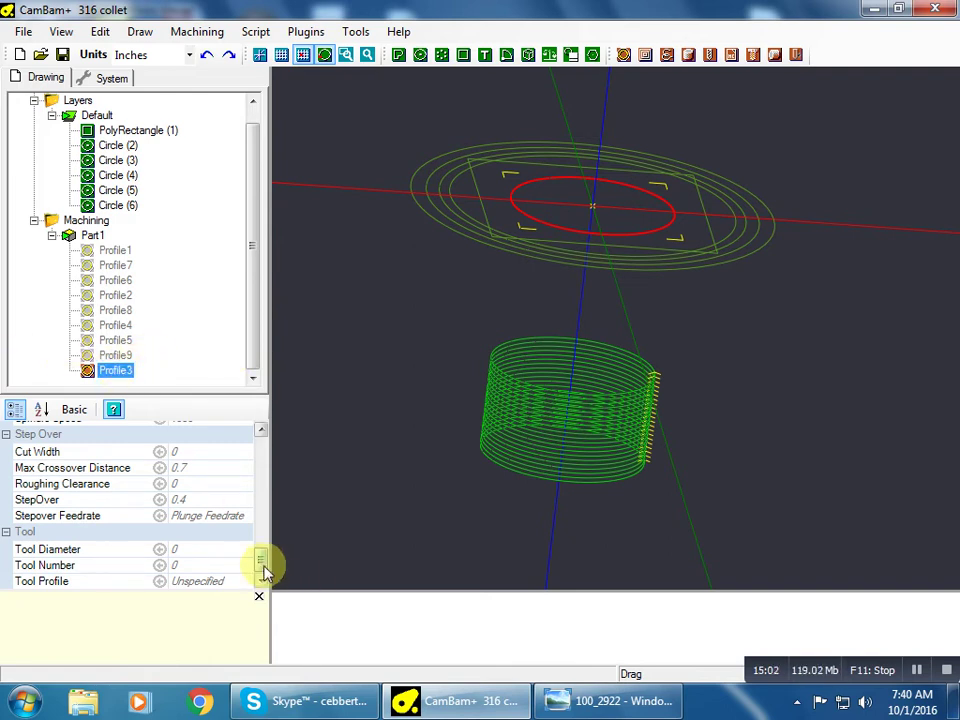
- Set Profile3's tool diameter to 2 and tool number to 40
{"action": "left_click", "coordinate": [206, 549]}
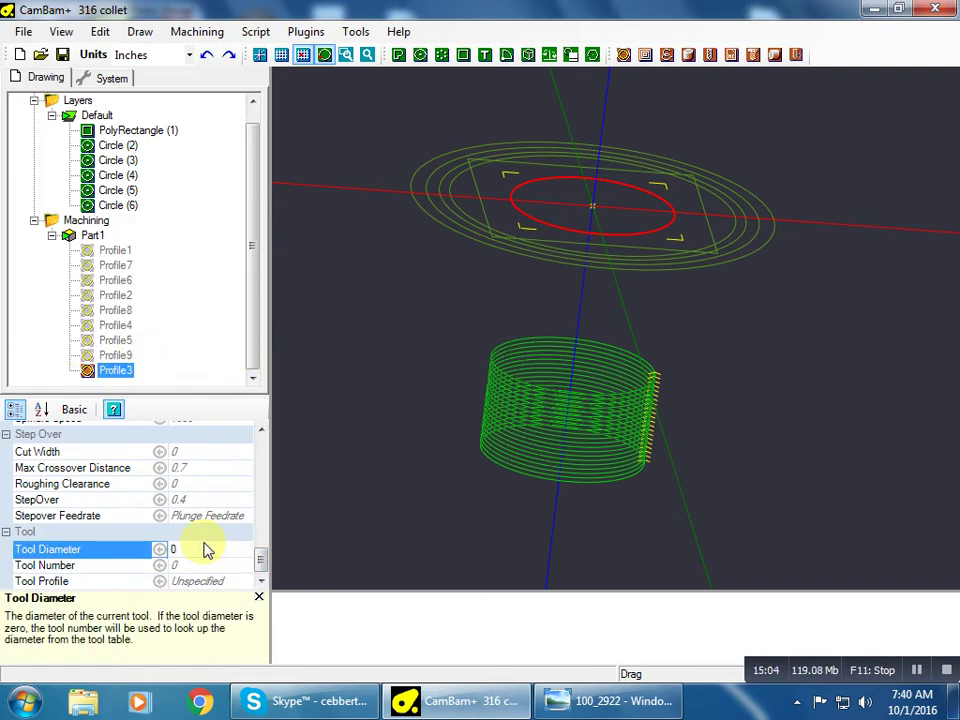
{"action": "type", "text": "2"}
{"action": "left_click", "coordinate": [224, 566]}
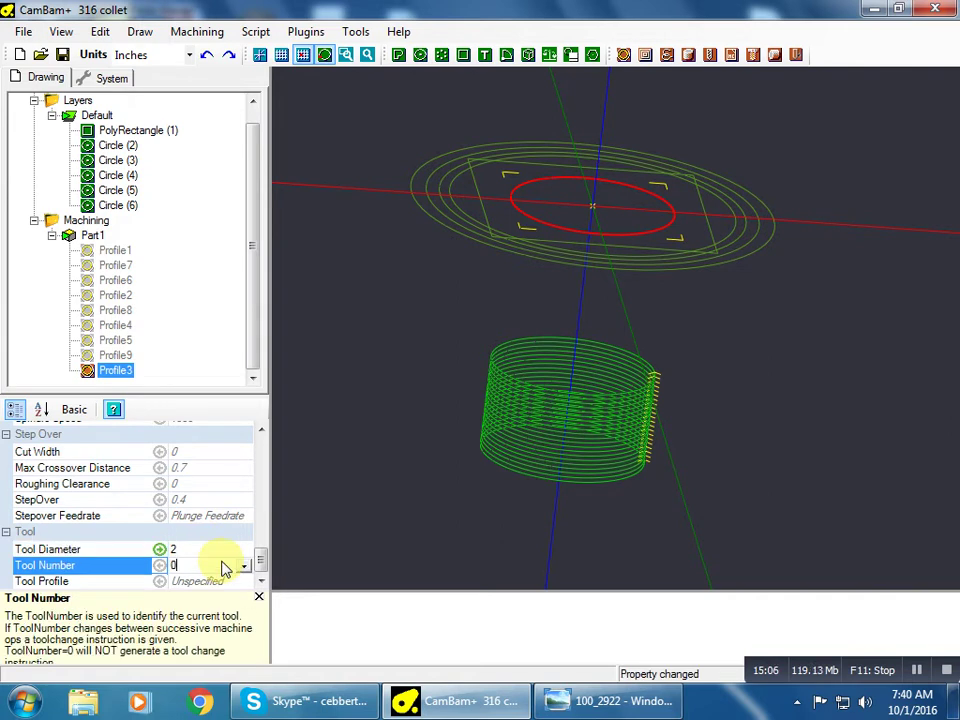
{"action": "type", "text": "40"}
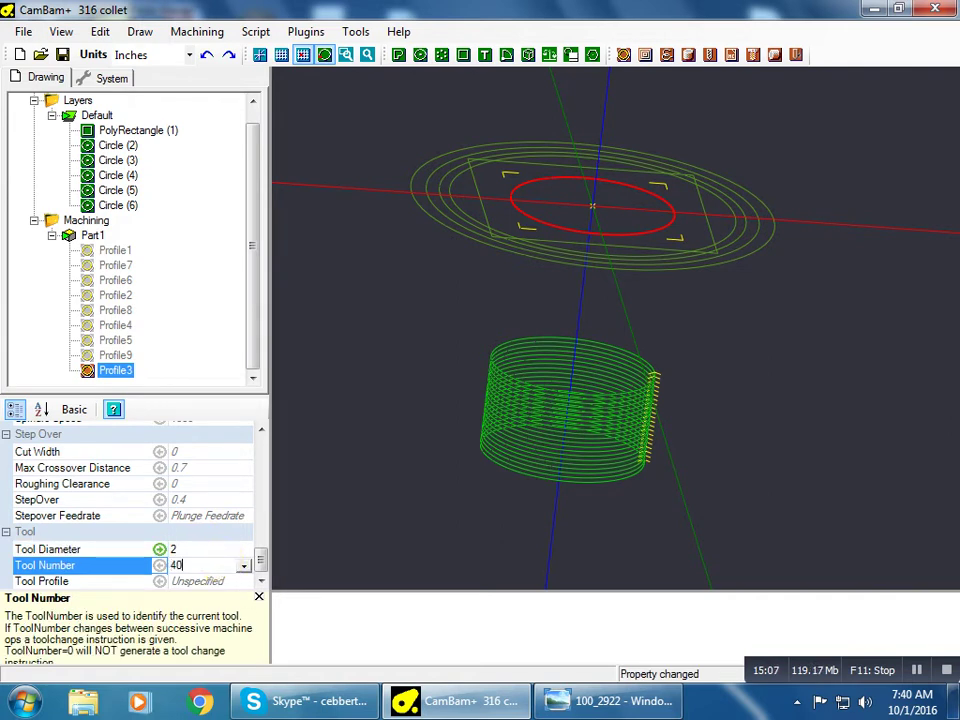
{"action": "left_click", "coordinate": [206, 497]}
- Set Profile3's spindle speed to 3000
{"action": "left_click", "coordinate": [199, 484]}
{"action": "left_click", "coordinate": [210, 500]}
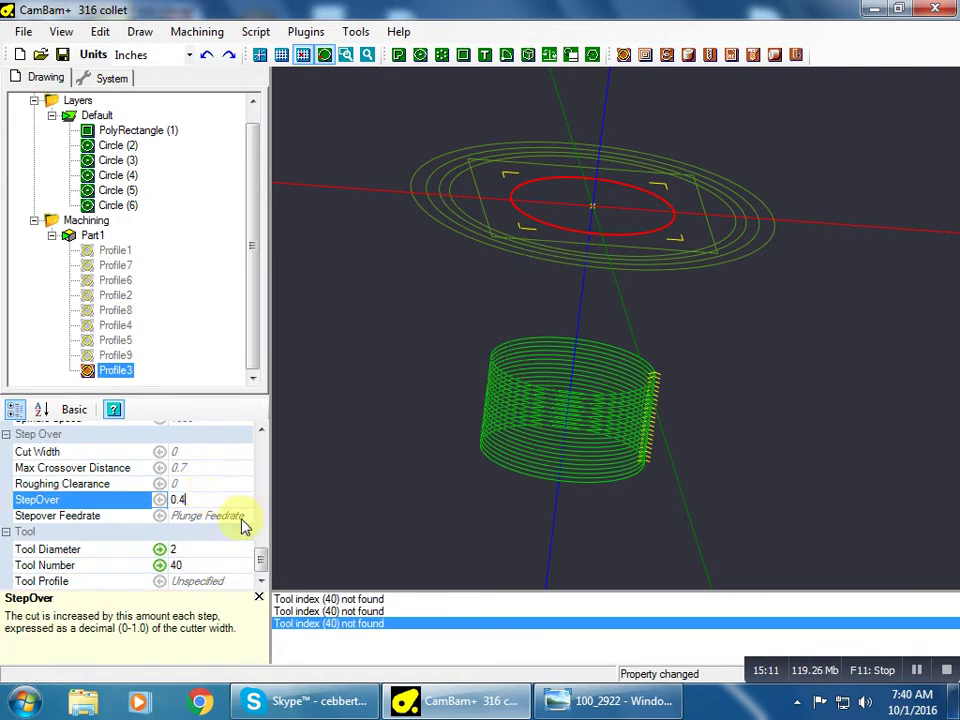
{"action": "left_click_drag", "start_coordinate": [259, 561], "coordinate": [259, 544]}
{"action": "left_click", "coordinate": [212, 541]}
{"action": "left_click", "coordinate": [125, 538]}
{"action": "type", "text": "3000"}
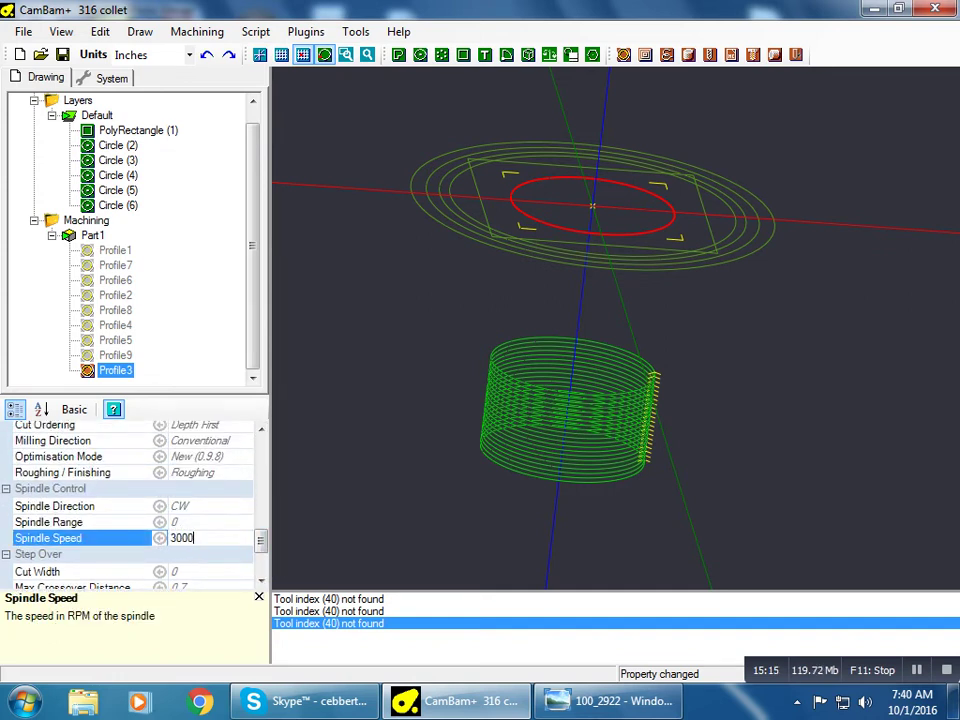
{"action": "left_click", "coordinate": [197, 524]}
{"action": "left_click_drag", "start_coordinate": [258, 545], "coordinate": [259, 503]}
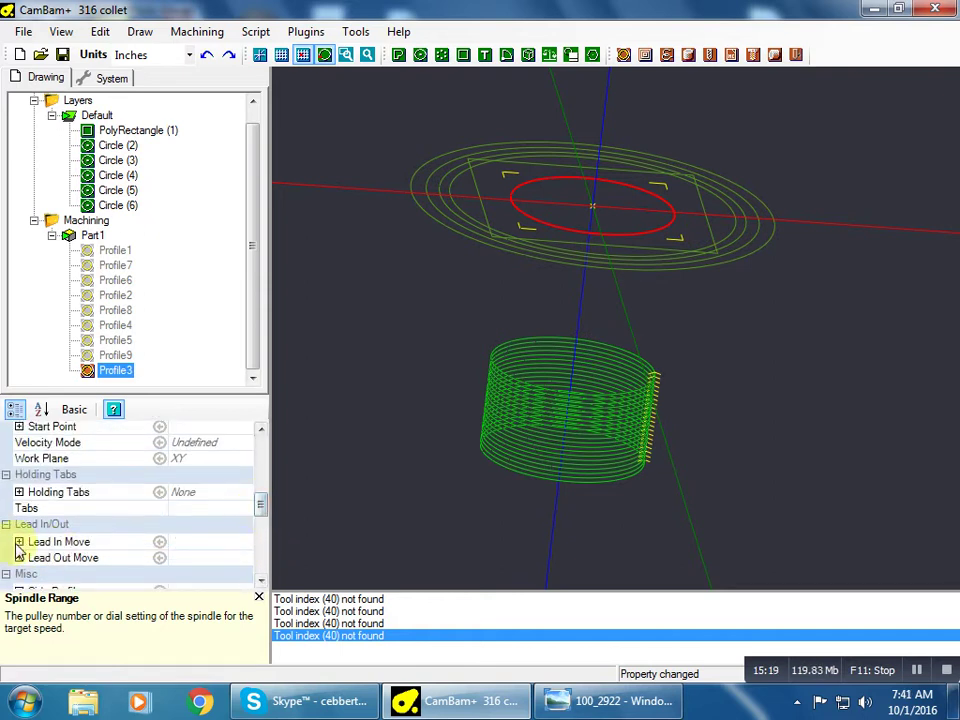
{"action": "left_click", "coordinate": [19, 541]}
- Make Profile3's lead-in a Tangent move with a 0.5 tangent radius
{"action": "left_click", "coordinate": [251, 558]}
{"action": "left_click", "coordinate": [243, 558]}
{"action": "left_click", "coordinate": [197, 599]}
{"action": "left_click", "coordinate": [197, 578]}
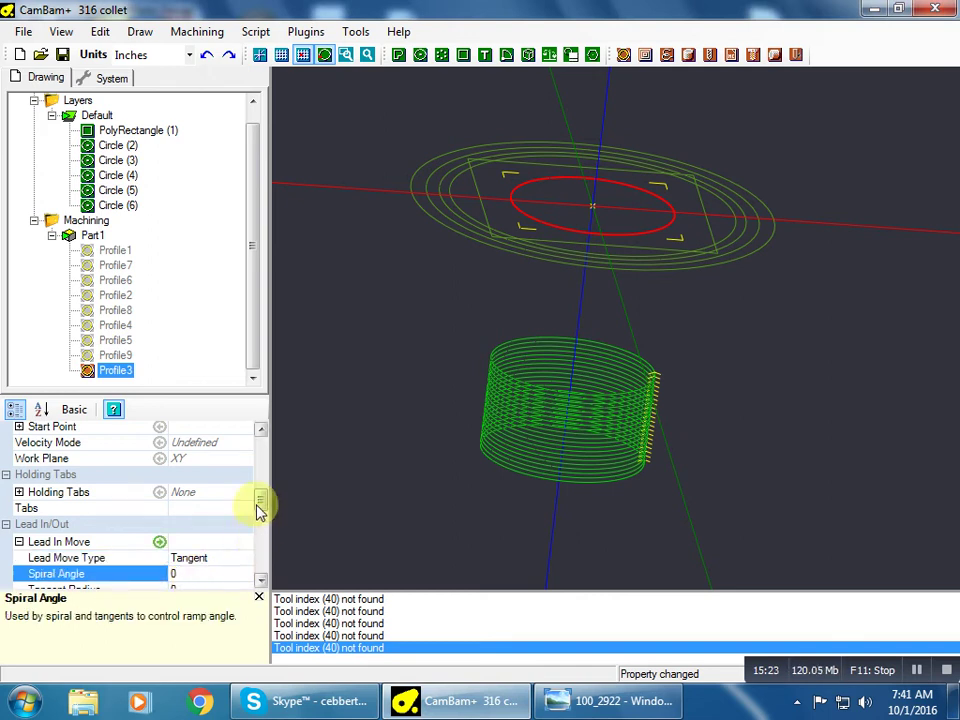
{"action": "scroll", "coordinate": [258, 510], "scroll_direction": "down", "scroll_amount": 1}
{"action": "left_click", "coordinate": [208, 540]}
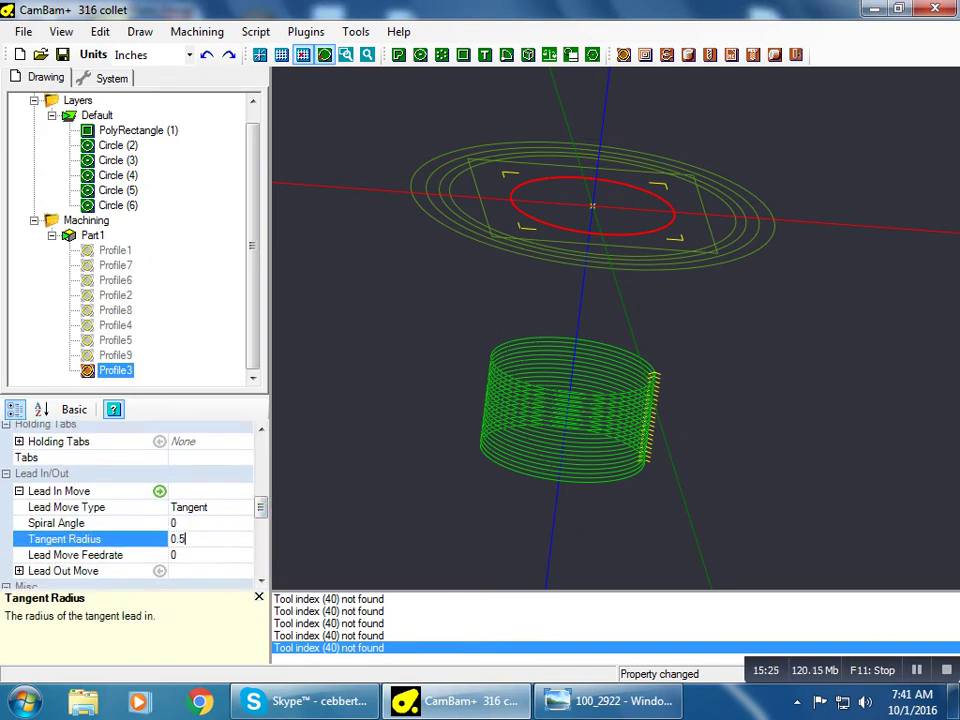
{"action": "left_click", "coordinate": [216, 523]}
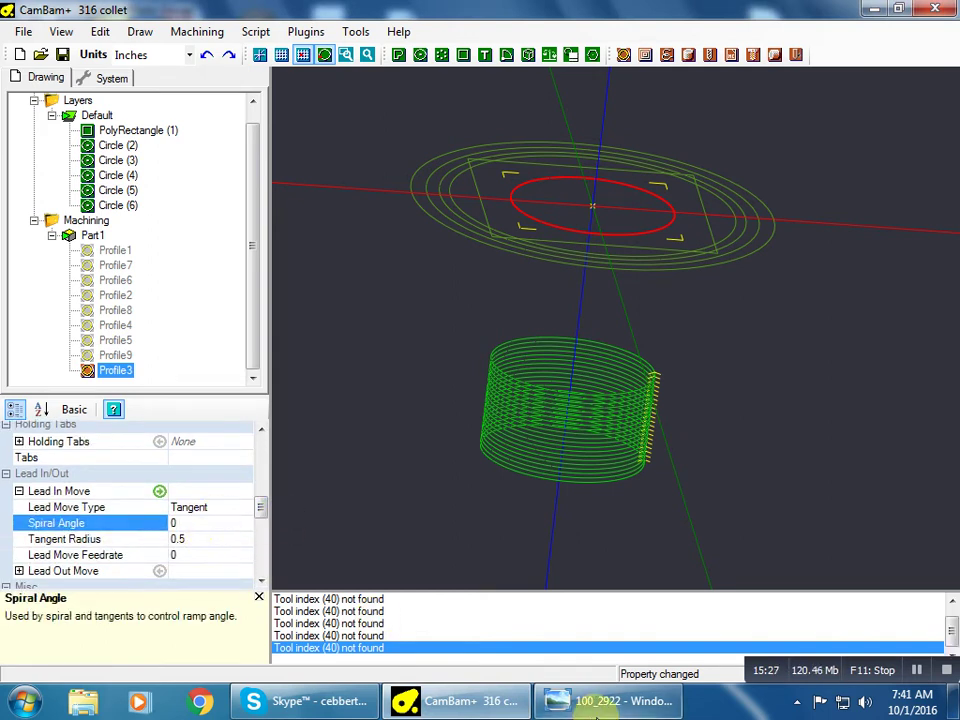
{"action": "key", "text": "alt+Tab"}
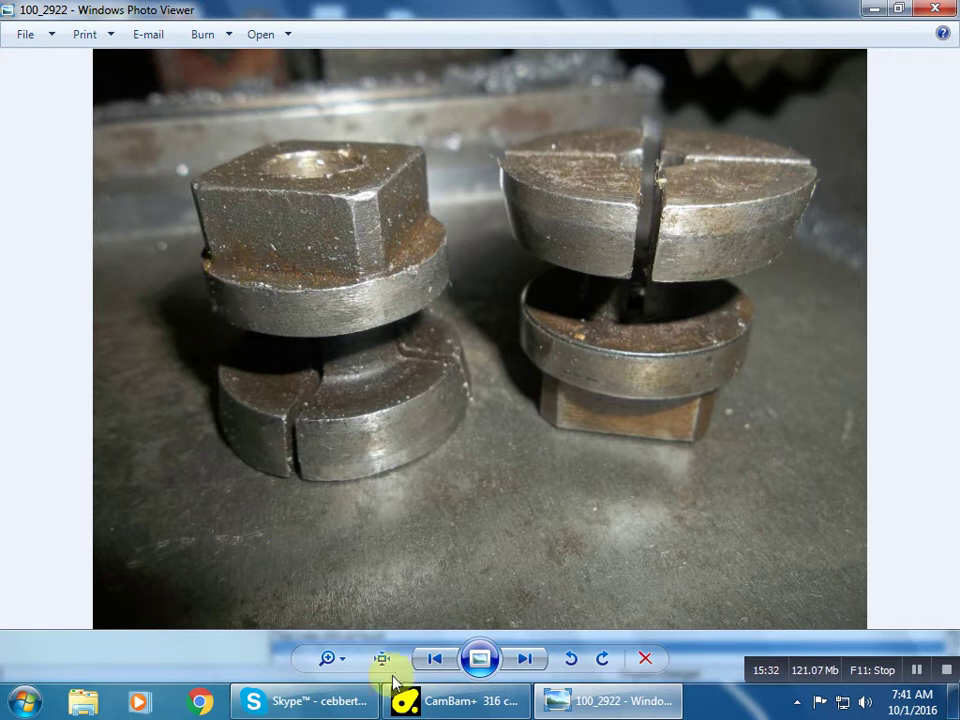
{"action": "left_click", "coordinate": [472, 705]}
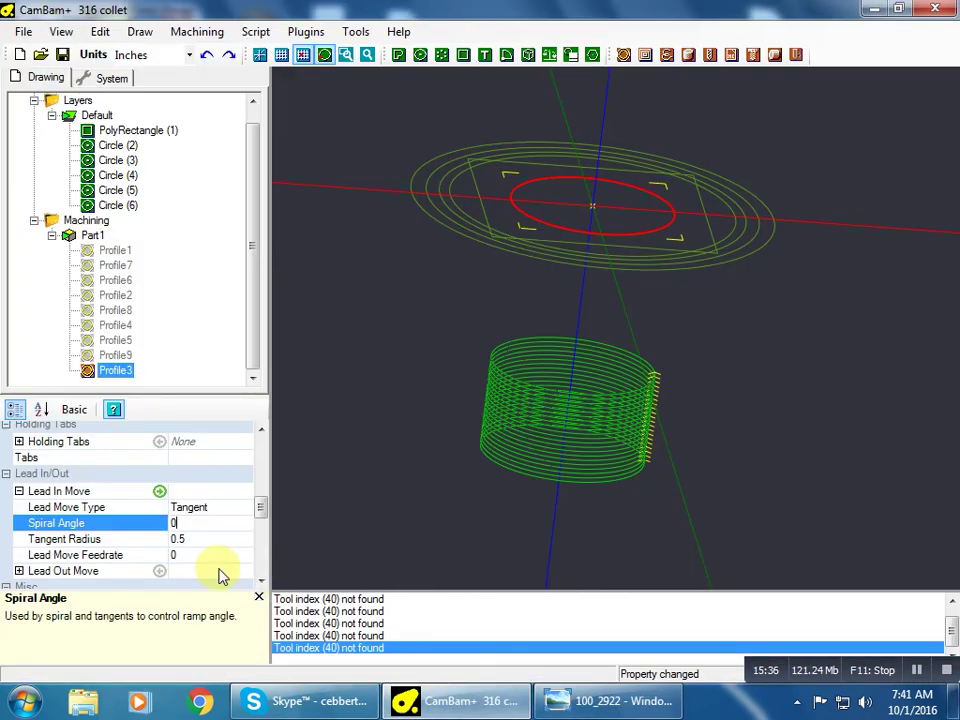
- Make Profile3's lead-out a Tangent move with a 0.5 tangent radius
{"action": "scroll", "coordinate": [200, 510], "scroll_direction": "down", "scroll_amount": 2}
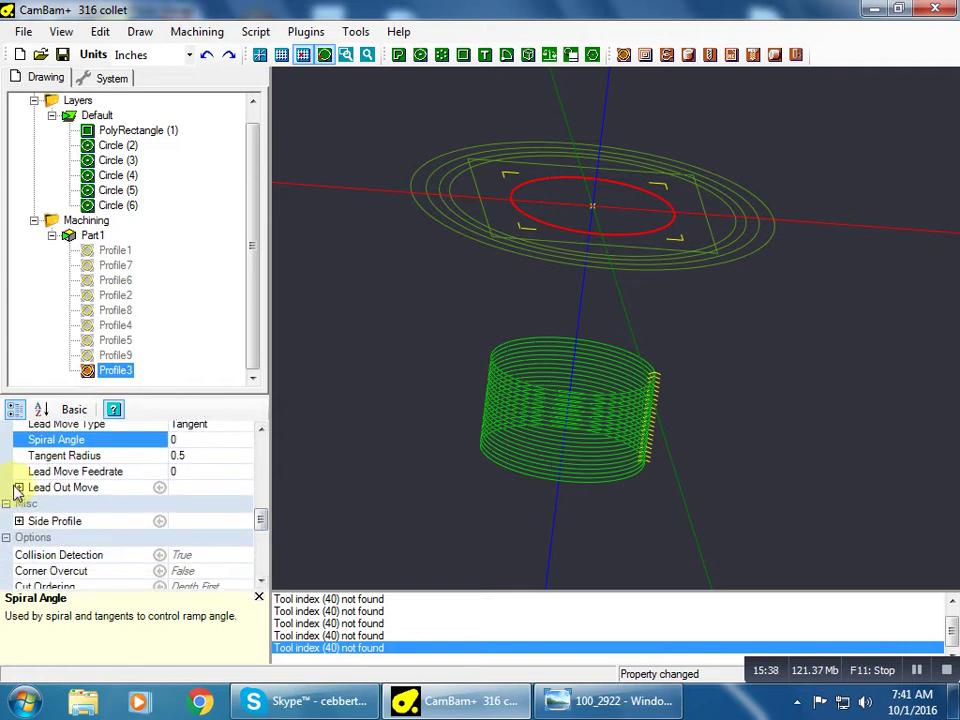
{"action": "left_click", "coordinate": [19, 487]}
{"action": "left_click", "coordinate": [224, 505]}
{"action": "left_click", "coordinate": [243, 506]}
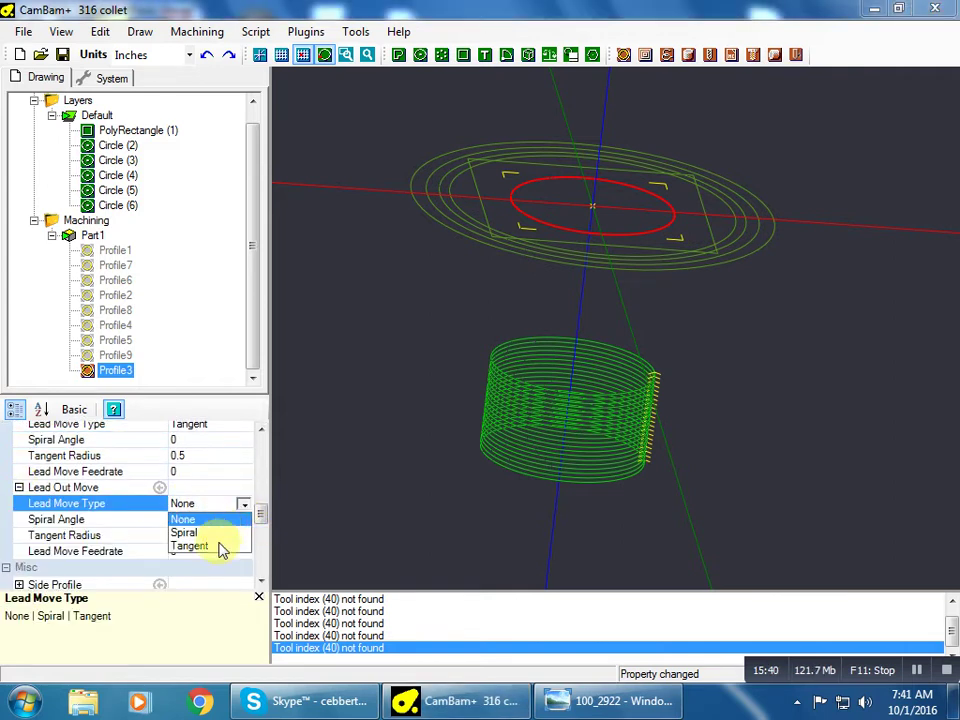
{"action": "left_click", "coordinate": [221, 549]}
{"action": "left_click", "coordinate": [199, 537]}
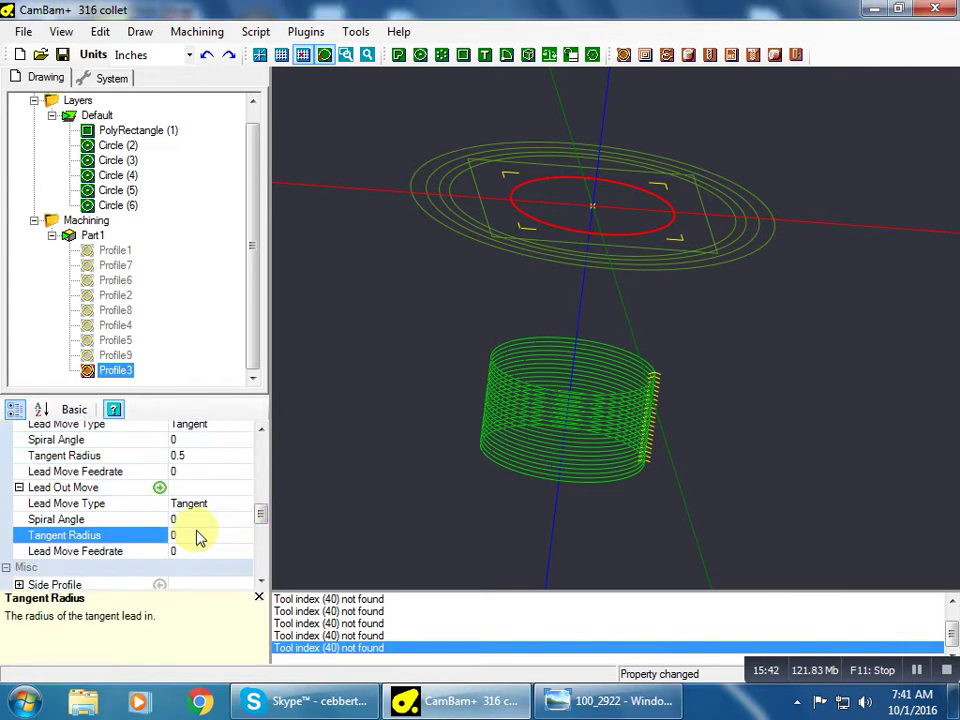
{"action": "type", "text": ".5"}
{"action": "left_click", "coordinate": [210, 487]}
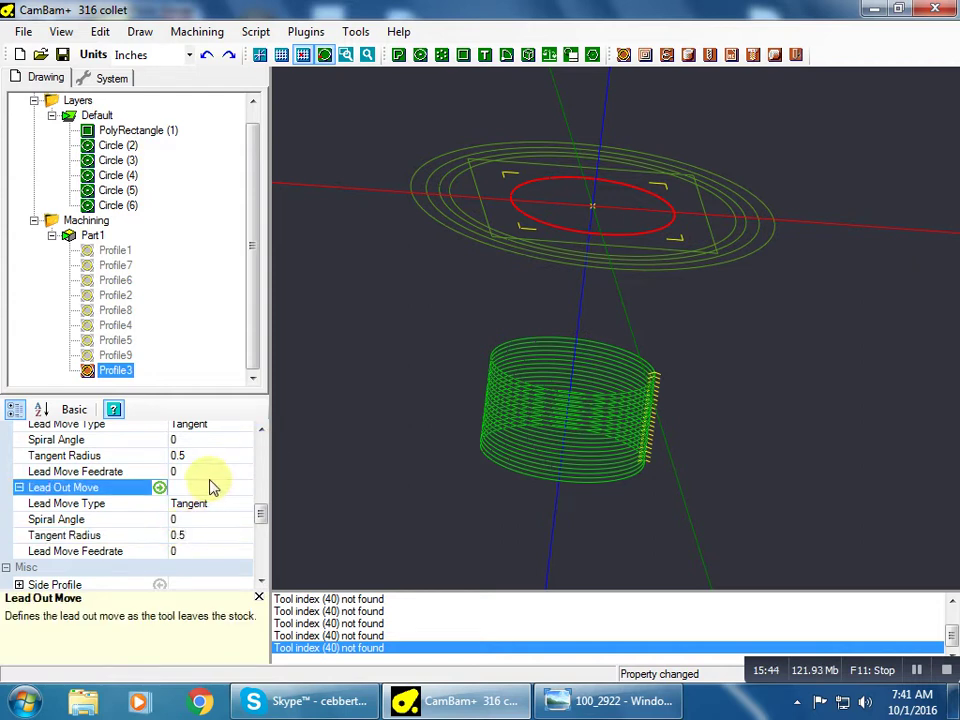
- Set Profile3's cut feedrate to 15
{"action": "scroll", "coordinate": [259, 514], "scroll_direction": "up", "scroll_amount": 8}
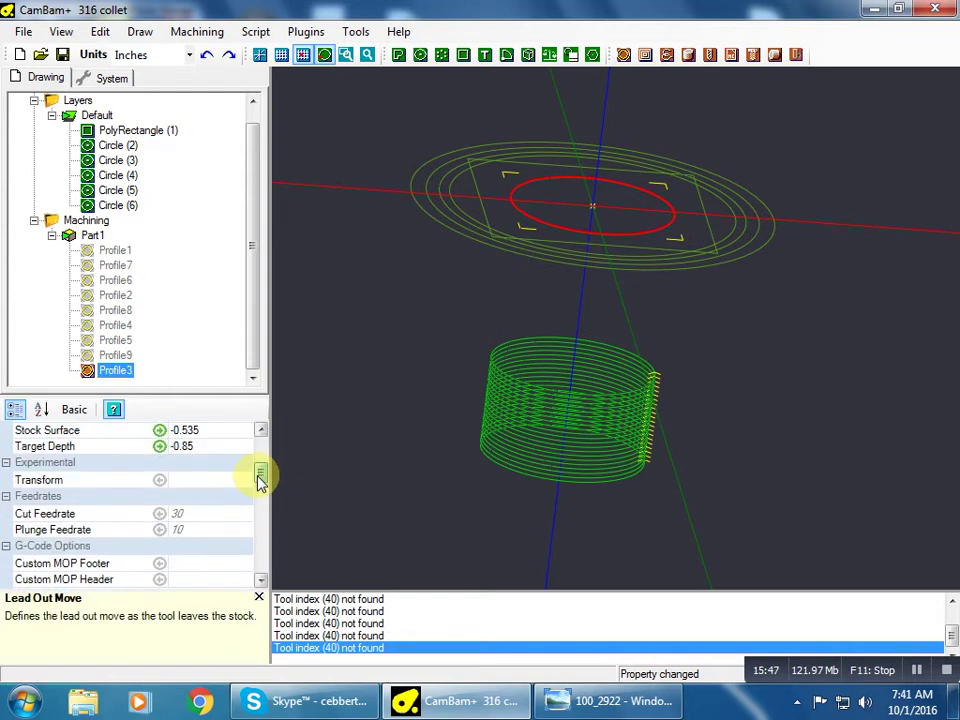
{"action": "left_click", "coordinate": [53, 515]}
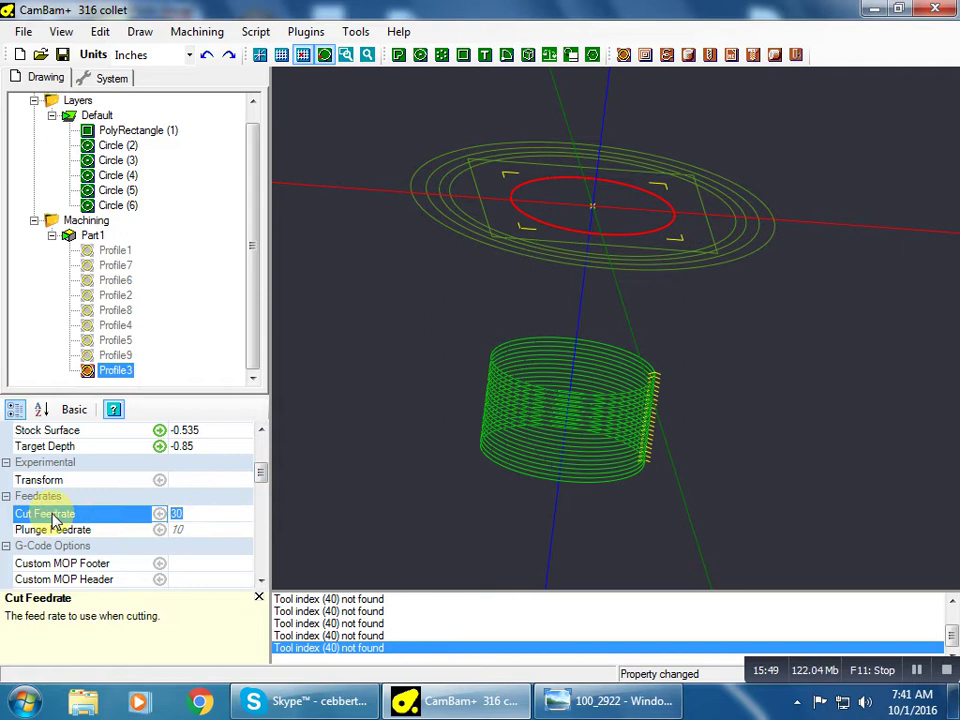
{"action": "type", "text": "1"}
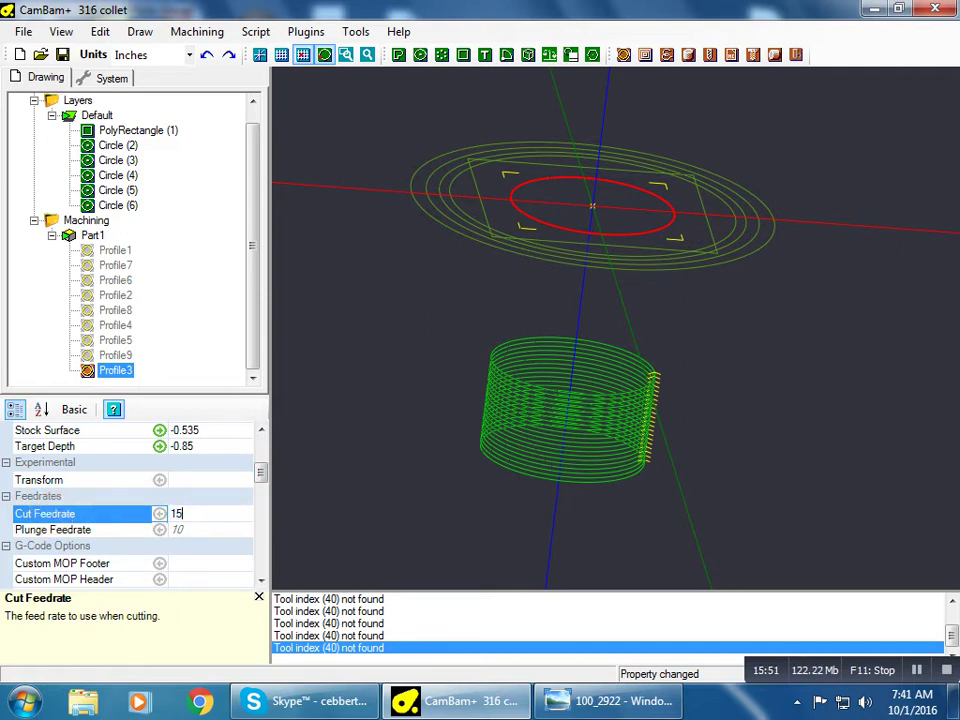
{"action": "type", "text": "5"}
{"action": "scroll", "coordinate": [264, 467], "scroll_direction": "up", "scroll_amount": 2}
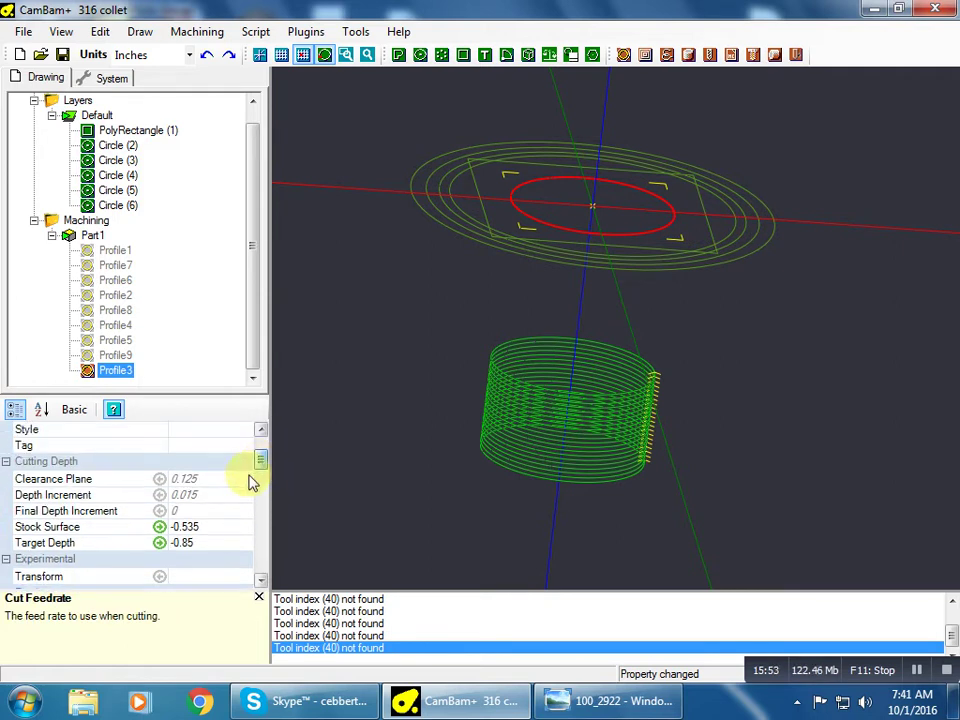
{"action": "left_click", "coordinate": [214, 479]}
- Set Profile3's depth increment to 0.85 and regenerate its toolpath for a single pass
{"action": "right_click", "coordinate": [72, 220]}
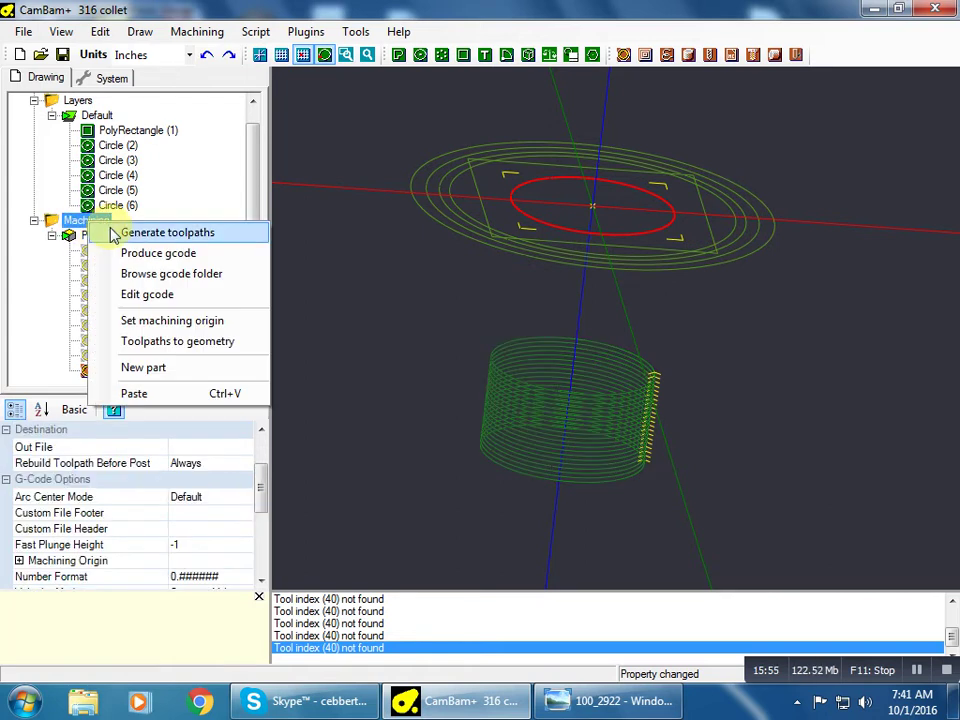
{"action": "left_click", "coordinate": [113, 234]}
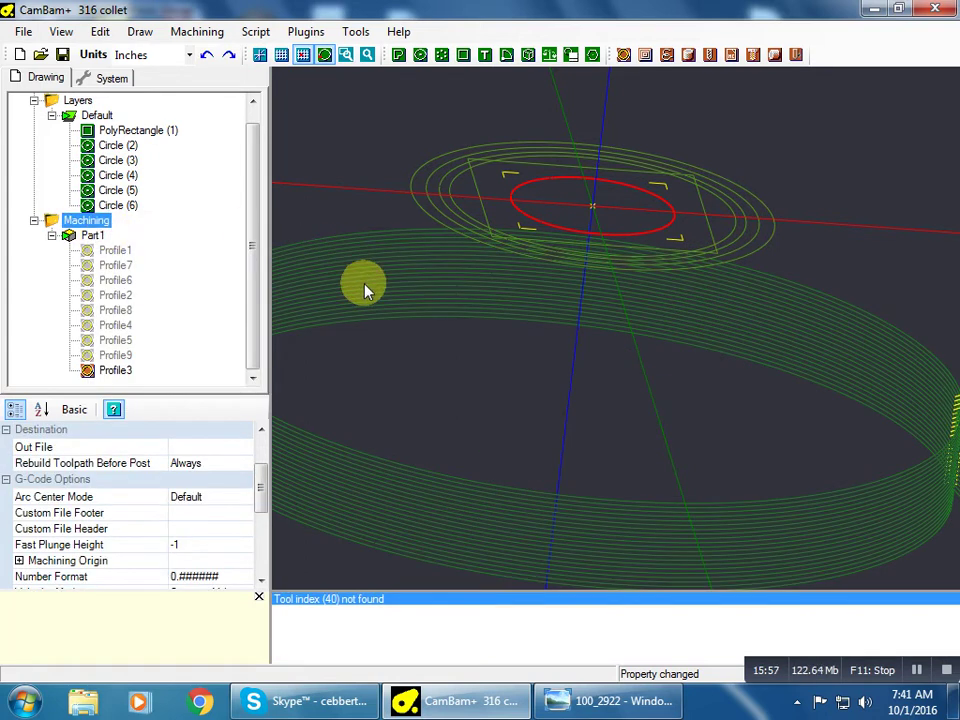
{"action": "left_click", "coordinate": [118, 370]}
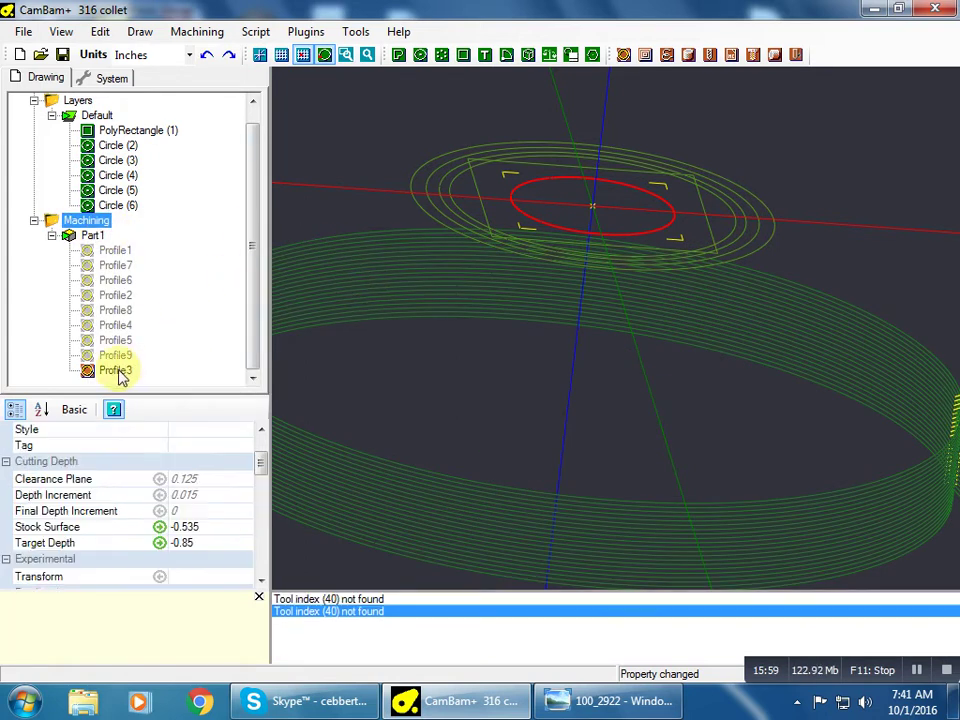
{"action": "left_click", "coordinate": [215, 497]}
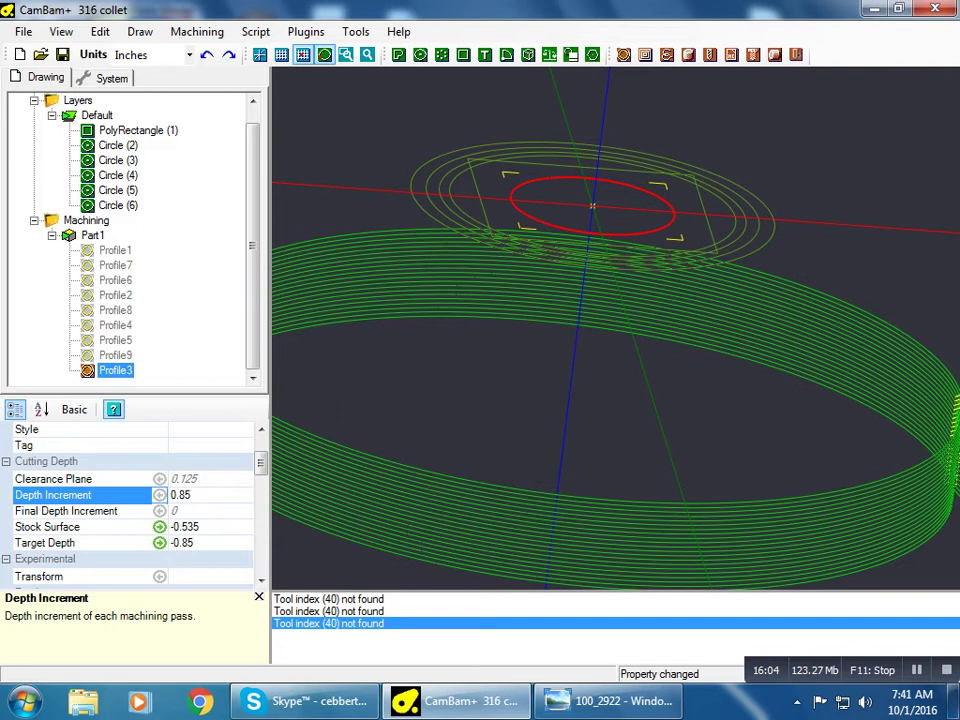
{"action": "right_click", "coordinate": [118, 371]}
{"action": "left_click", "coordinate": [158, 379]}
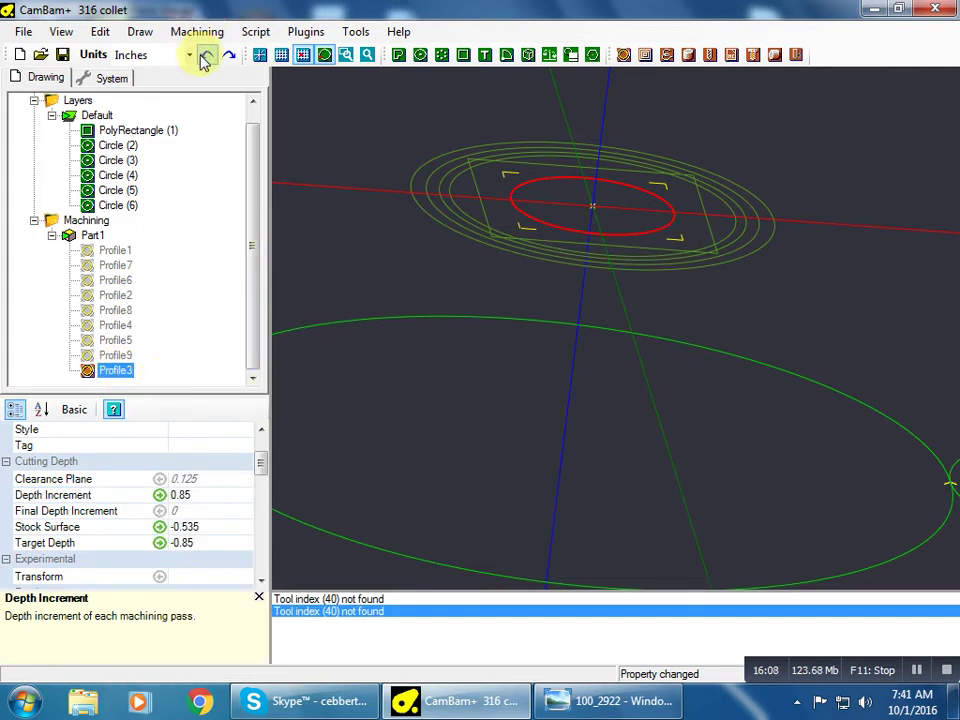
- Switch to the XY Plane view, zoom out, and toggle Show cut widths on, then off
{"action": "left_click", "coordinate": [62, 31]}
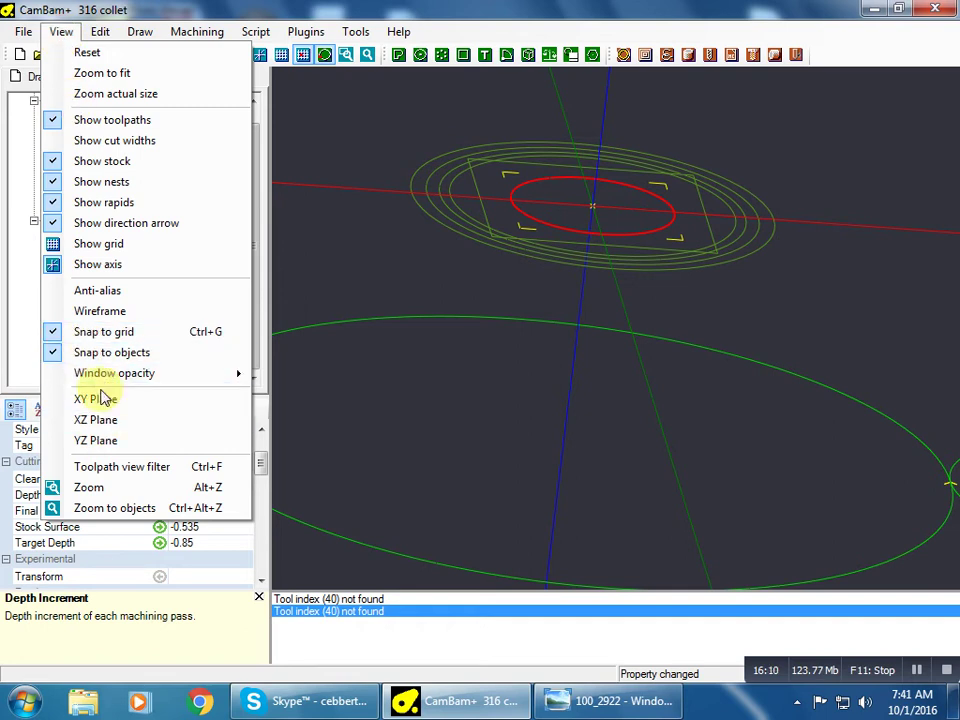
{"action": "left_click", "coordinate": [110, 399]}
{"action": "scroll", "coordinate": [460, 376], "scroll_direction": "down", "scroll_amount": 3}
{"action": "scroll", "coordinate": [460, 376], "scroll_direction": "down", "scroll_amount": 2}
{"action": "left_click", "coordinate": [36, 33]}
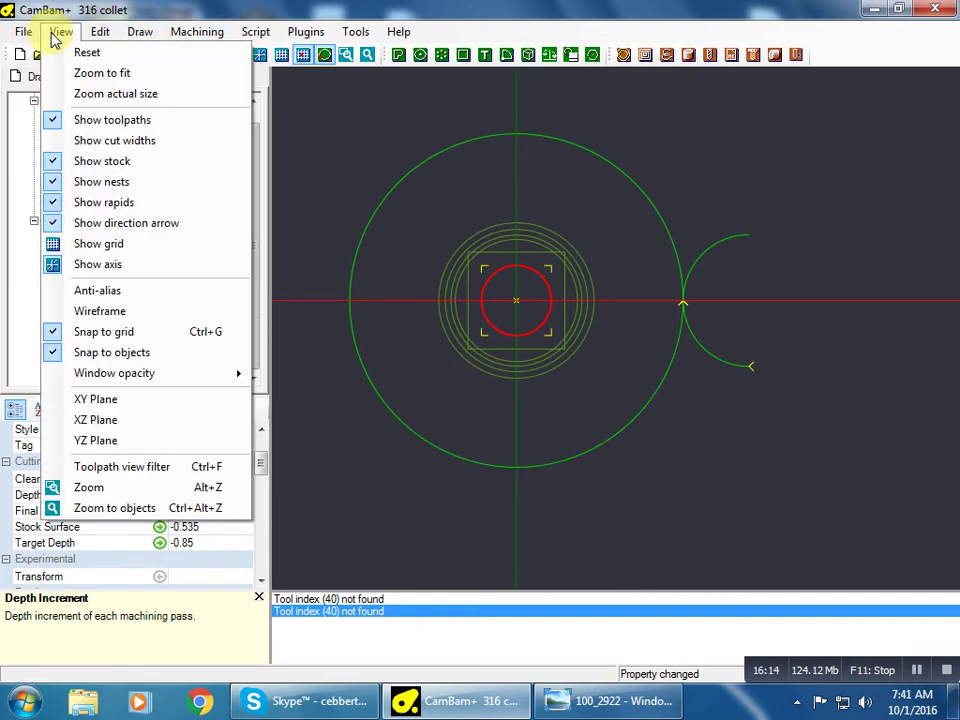
{"action": "left_click", "coordinate": [79, 118]}
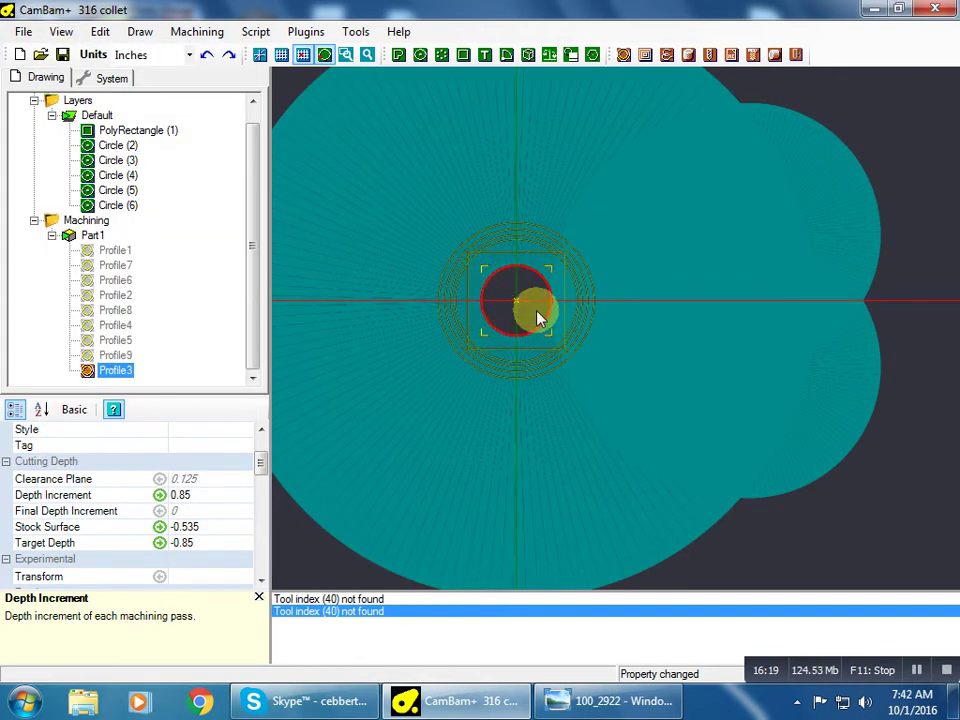
{"action": "left_click", "coordinate": [617, 704]}
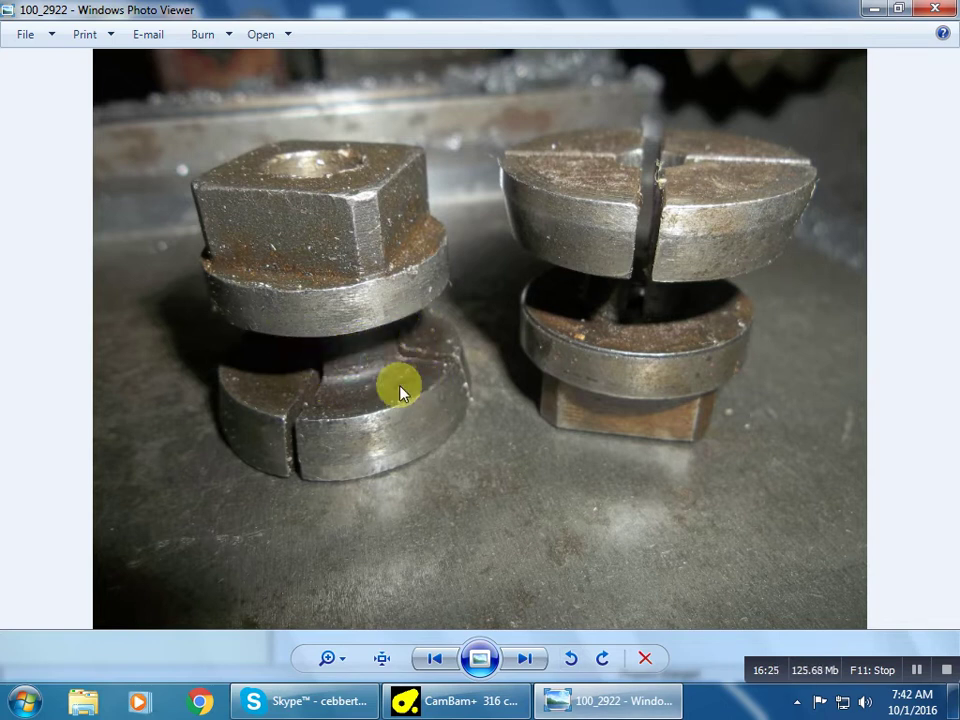
{"action": "left_click", "coordinate": [456, 700]}
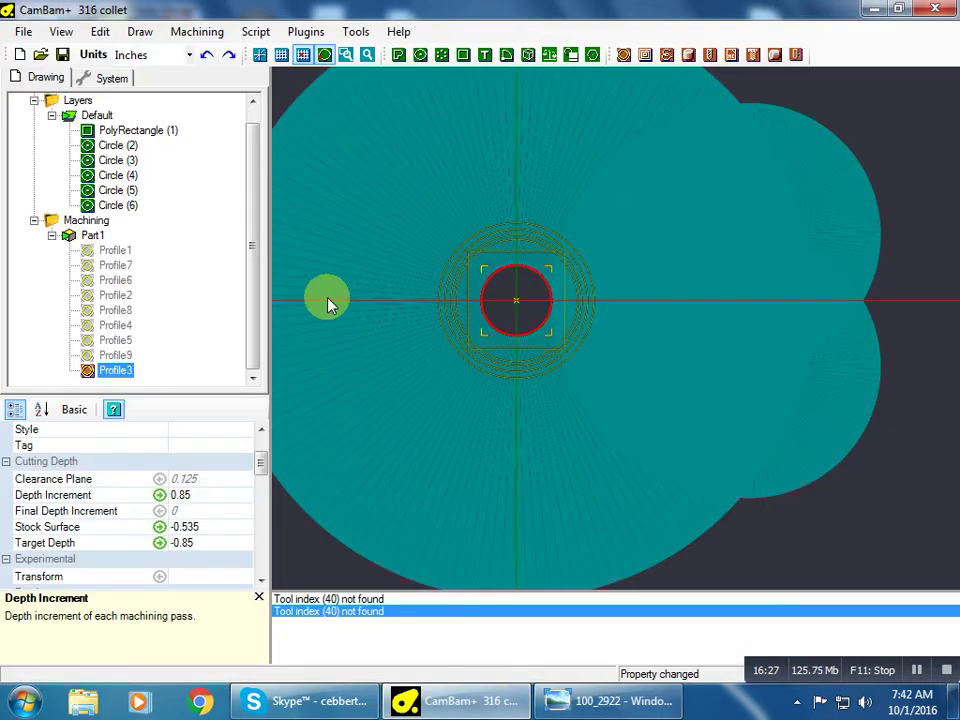
{"action": "left_click", "coordinate": [60, 31]}
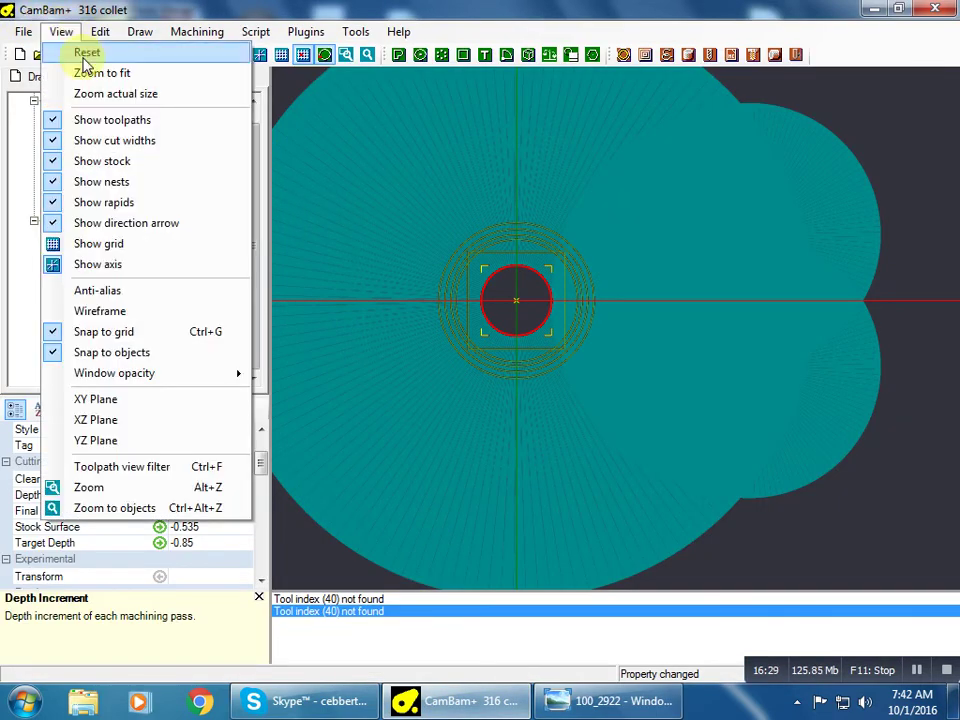
{"action": "left_click", "coordinate": [92, 140]}
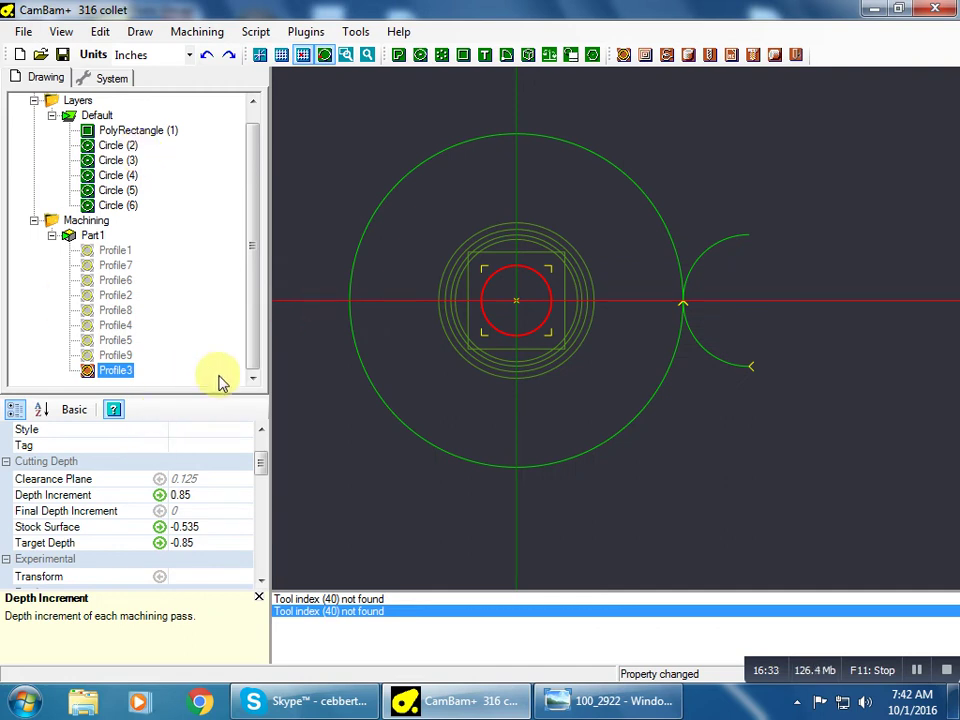
- Copy and paste Profile3 to create Profile10, then Profile11 and Profile12
{"action": "right_click", "coordinate": [117, 372]}
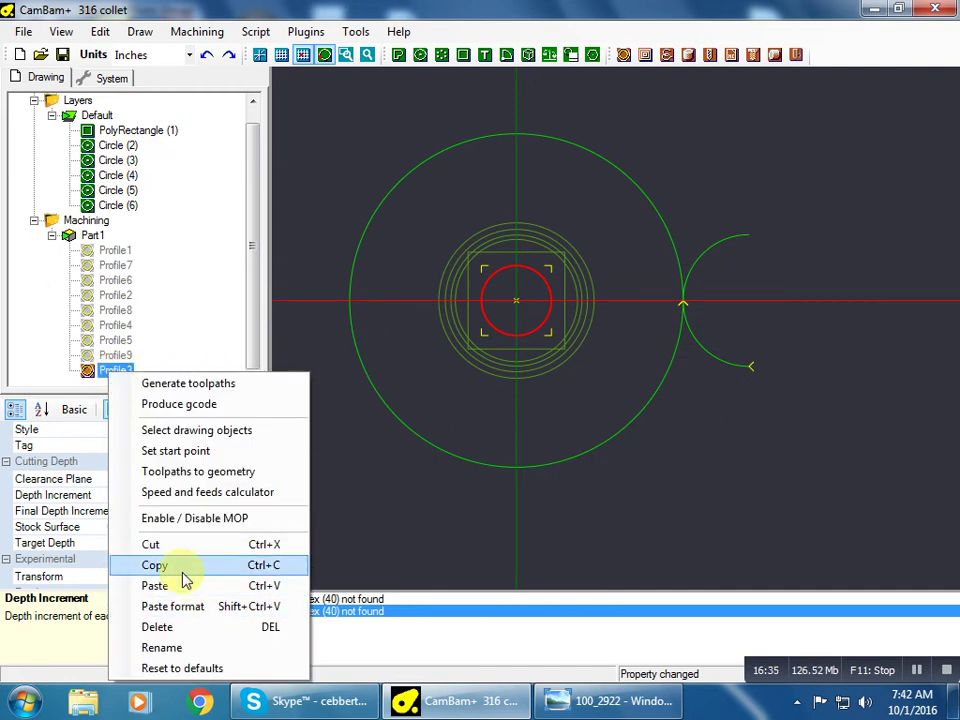
{"action": "left_click", "coordinate": [180, 566]}
{"action": "right_click", "coordinate": [116, 372]}
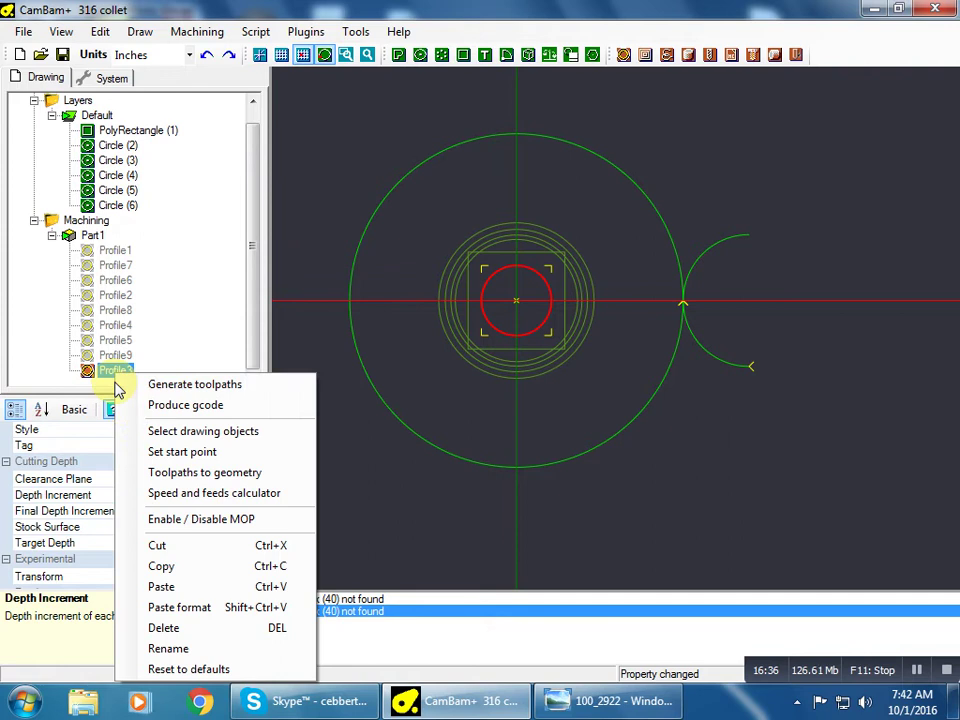
{"action": "left_click", "coordinate": [154, 583]}
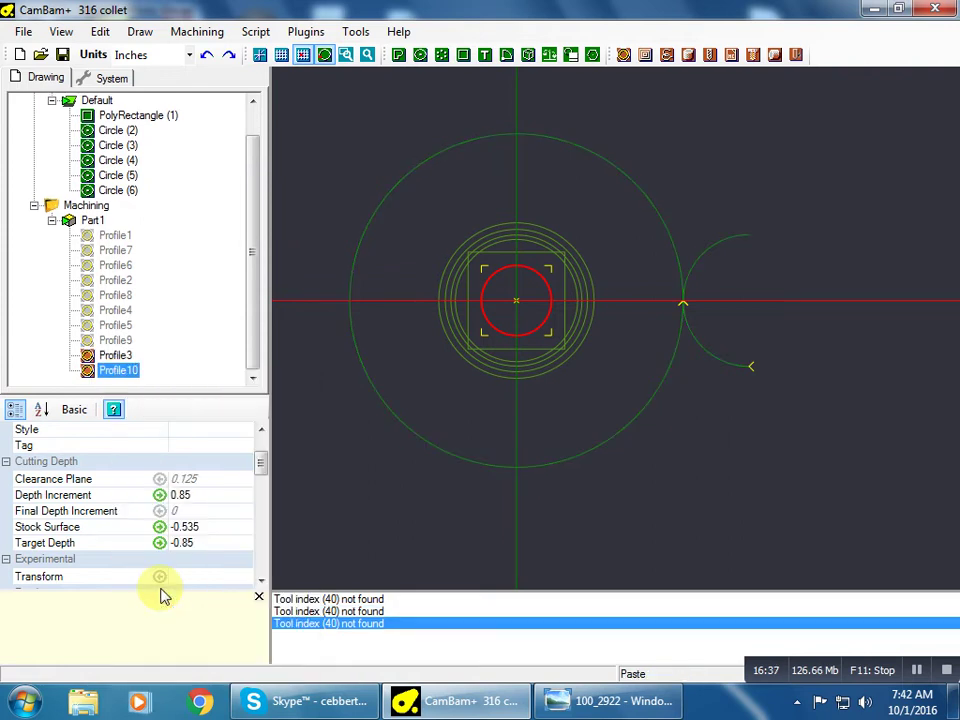
{"action": "left_click", "coordinate": [118, 370], "text": "ctrl"}
{"action": "right_click", "coordinate": [118, 370]}
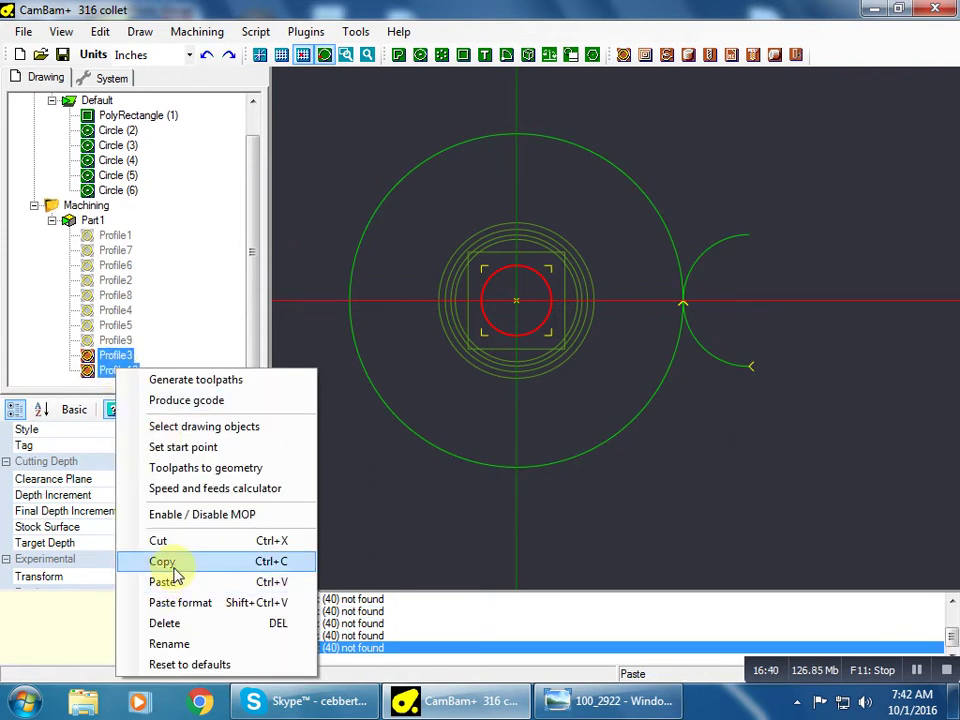
{"action": "left_click", "coordinate": [170, 563]}
{"action": "right_click", "coordinate": [128, 372]}
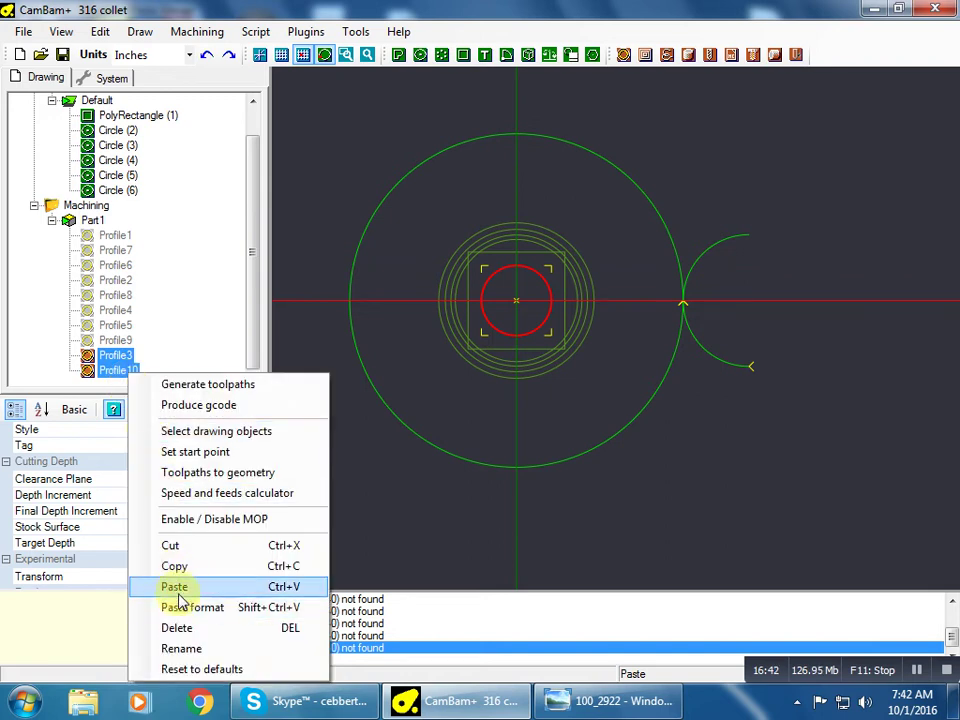
{"action": "left_click", "coordinate": [174, 587]}
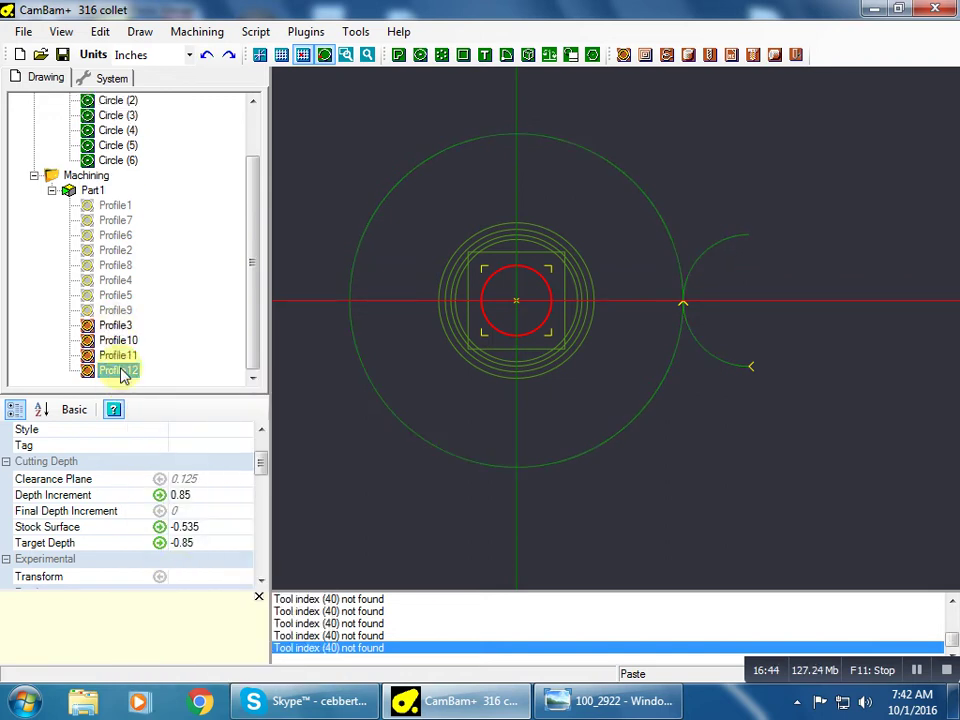
{"action": "left_click", "coordinate": [120, 370]}
{"action": "left_click_drag", "start_coordinate": [261, 467], "coordinate": [261, 574]}
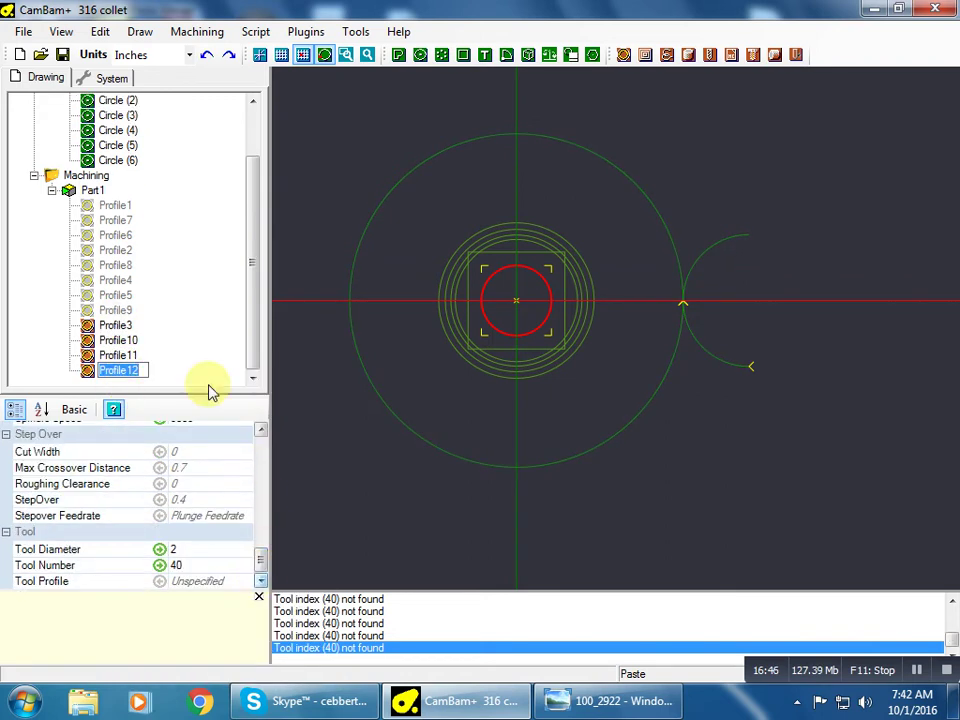
- Set roughing clearance 0.12 on Profile11 and 0.24 on Profile10
{"action": "left_click", "coordinate": [118, 355]}
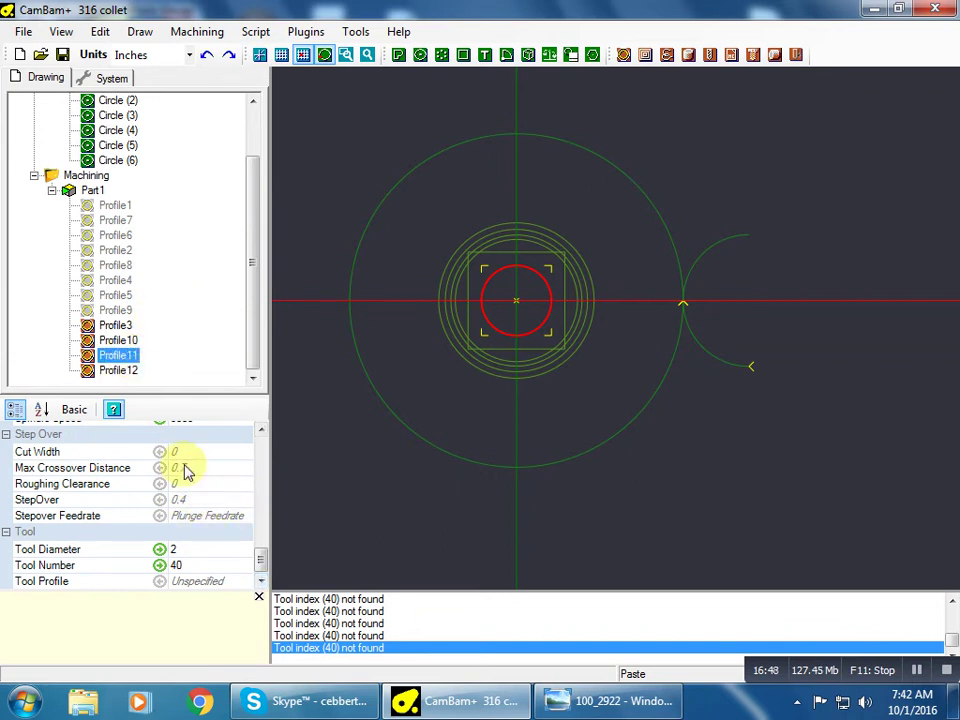
{"action": "left_click", "coordinate": [197, 484]}
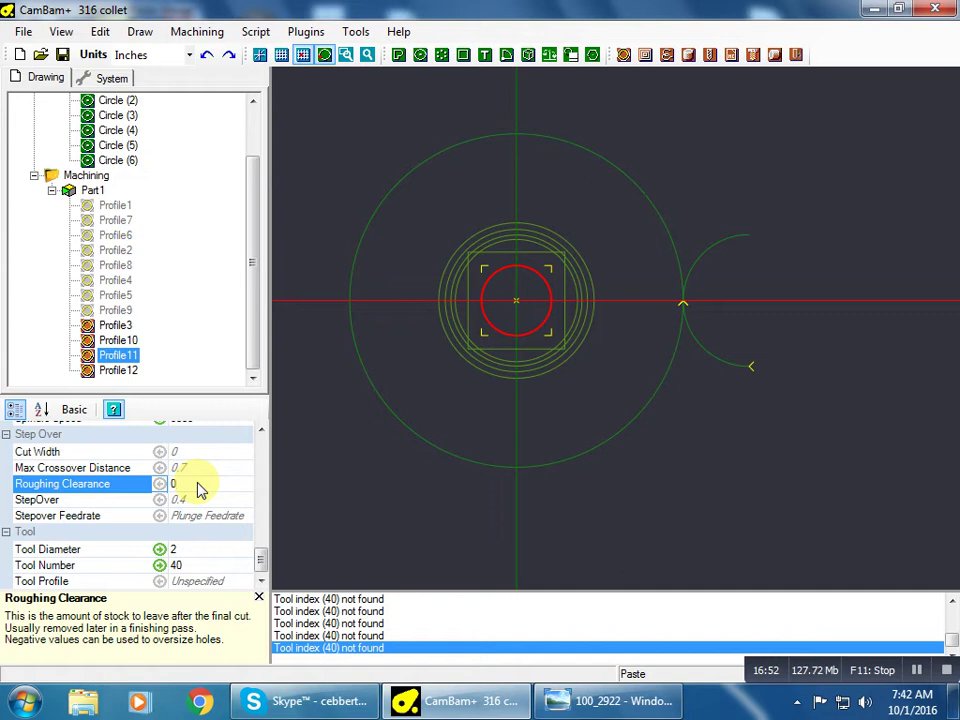
{"action": "type", "text": ".12"}
{"action": "left_click", "coordinate": [195, 468]}
{"action": "left_click", "coordinate": [118, 340]}
{"action": "left_click", "coordinate": [199, 484]}
{"action": "type", "text": ".2"}
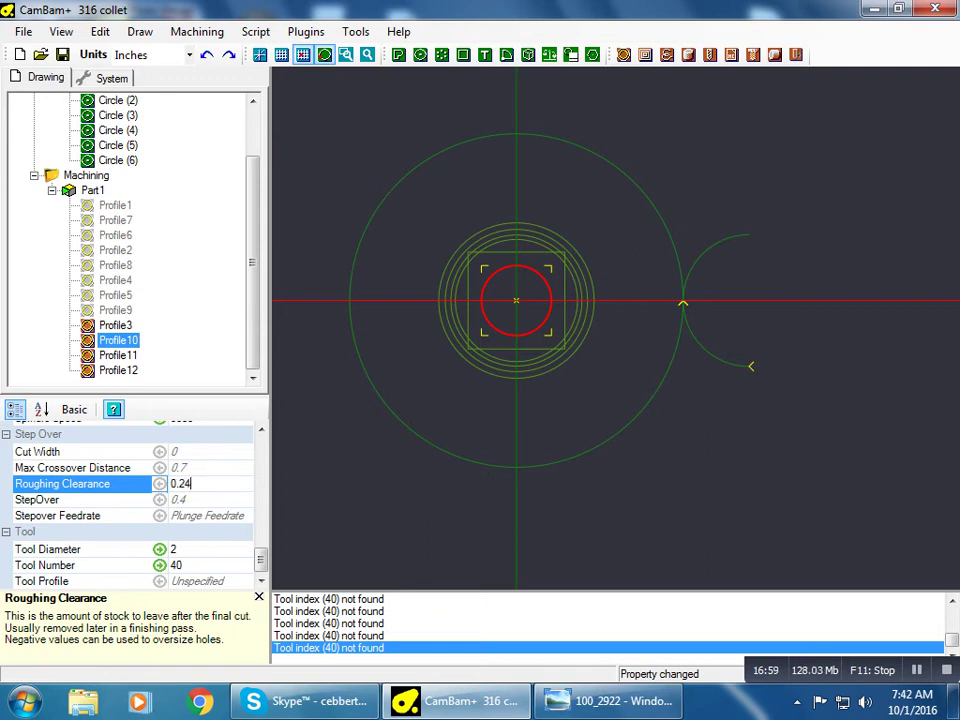
{"action": "type", "text": "4"}
{"action": "left_click", "coordinate": [115, 325]}
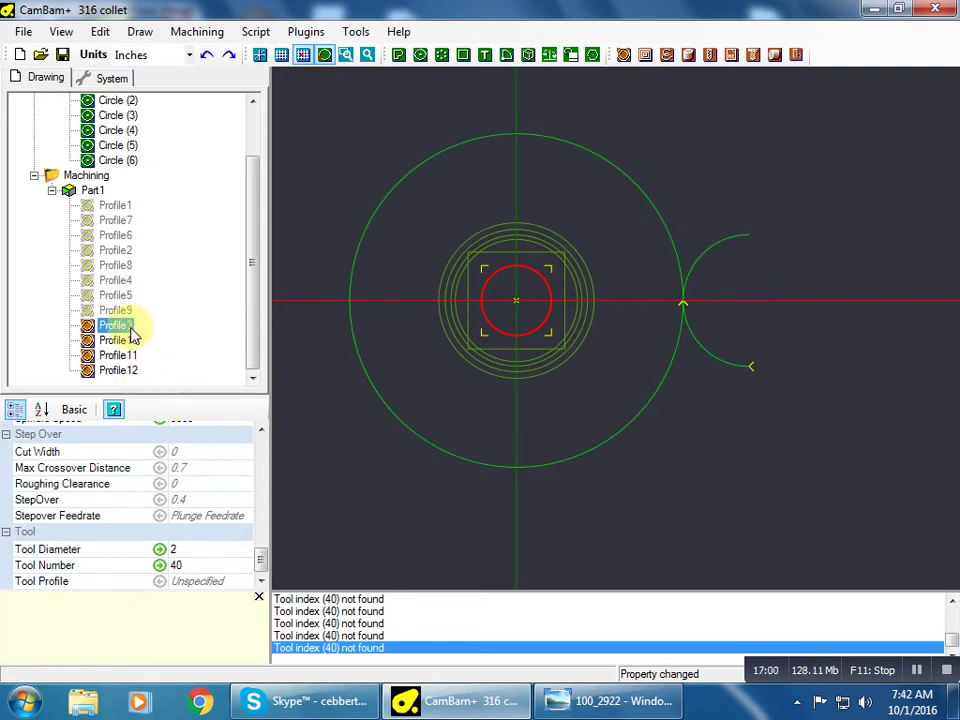
{"action": "left_click", "coordinate": [190, 484]}
- Give Profile3 a 0.36 roughing clearance and regenerate all machining toolpaths
{"action": "type", "text": ".36"}
{"action": "left_click", "coordinate": [185, 467]}
{"action": "right_click", "coordinate": [103, 177]}
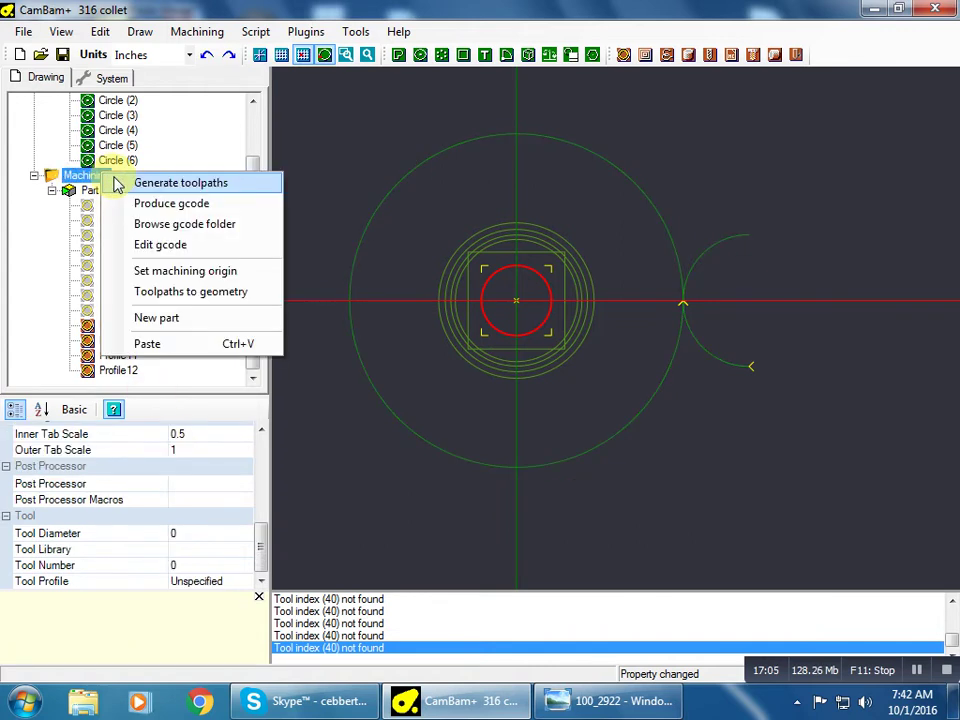
{"action": "left_click", "coordinate": [150, 182]}
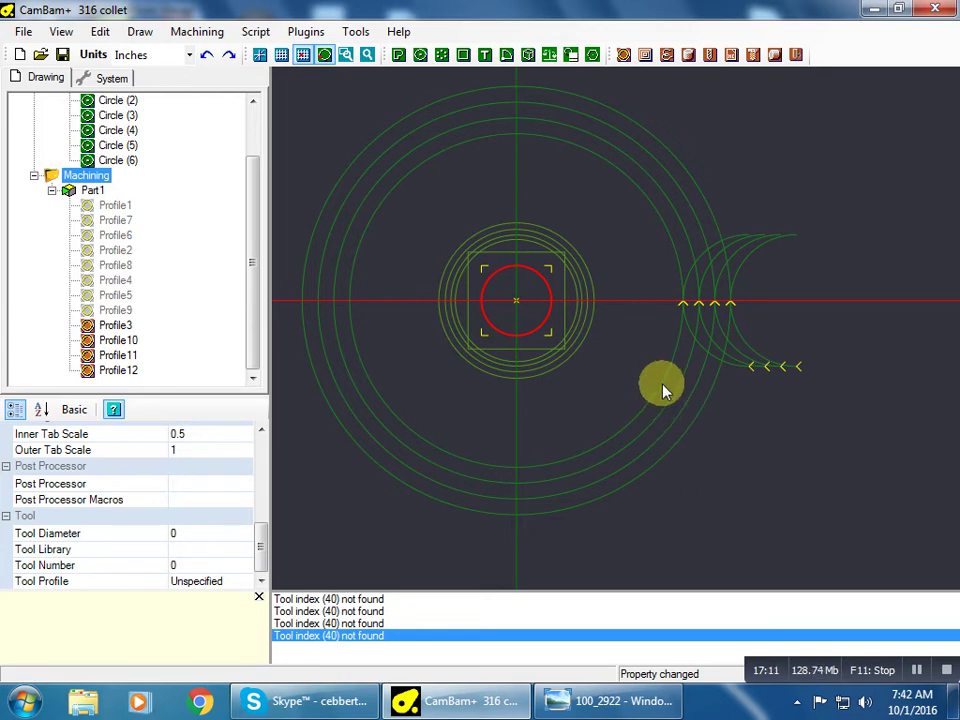
{"action": "left_click", "coordinate": [610, 701]}
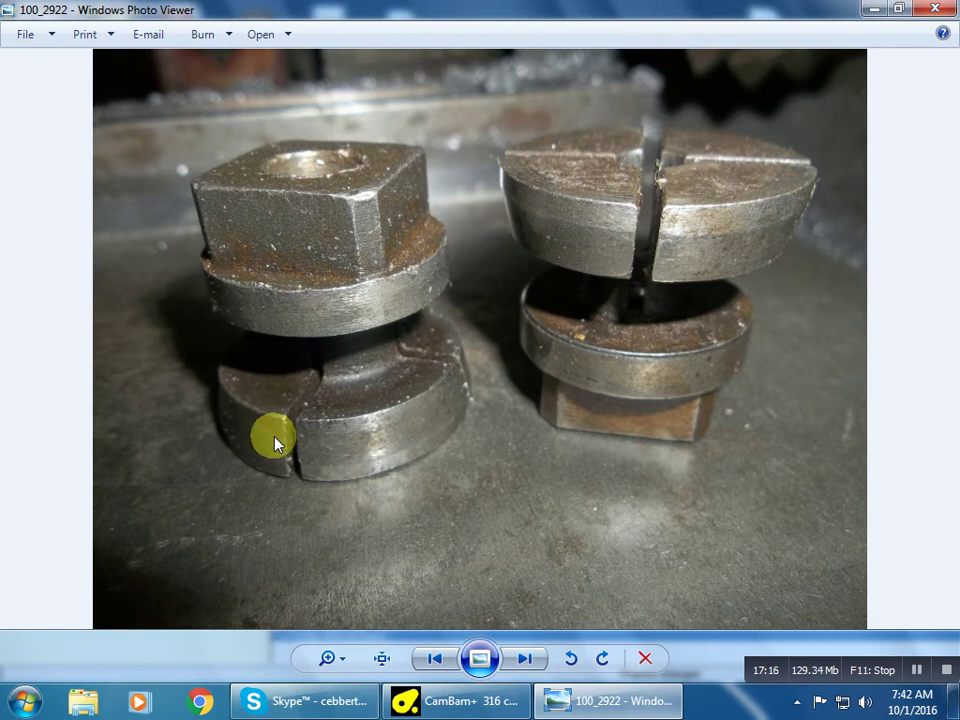
{"action": "left_click", "coordinate": [456, 699]}
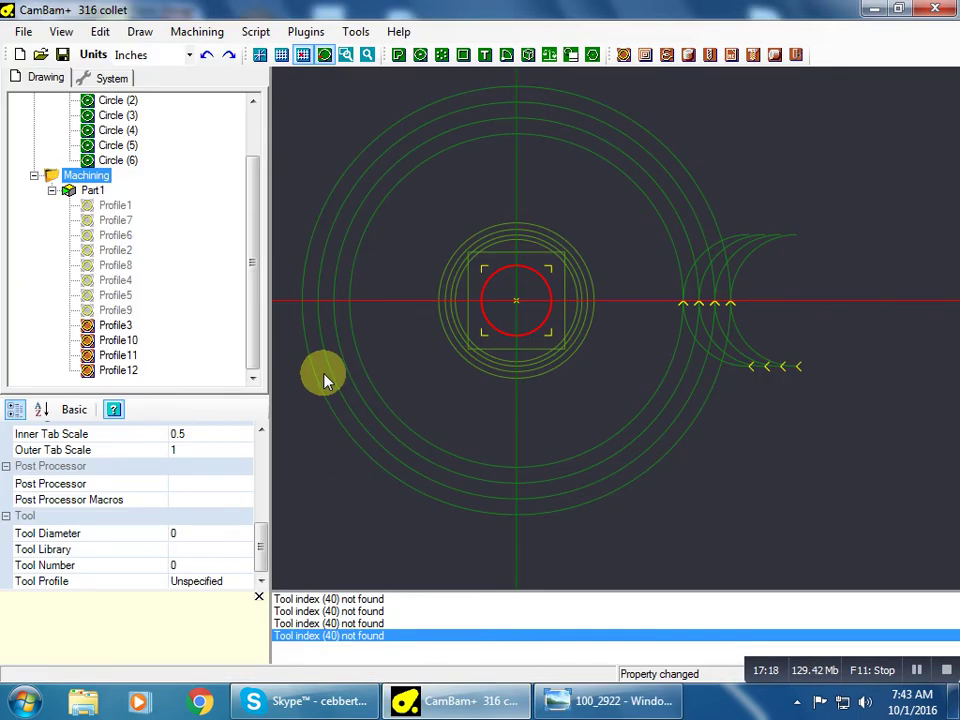
{"action": "left_click", "coordinate": [115, 326]}
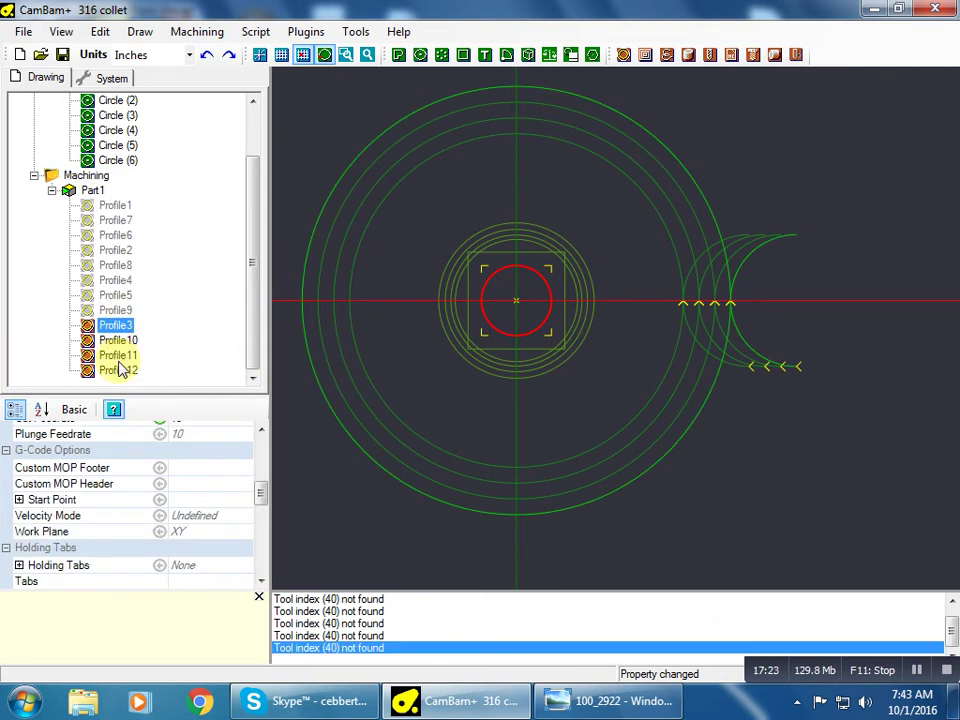
- Copy the Profile3–Profile12 selection and paste it as Profile13–Profile16
{"action": "left_click", "coordinate": [120, 372], "text": "shift"}
{"action": "right_click", "coordinate": [120, 365]}
{"action": "left_click", "coordinate": [161, 549]}
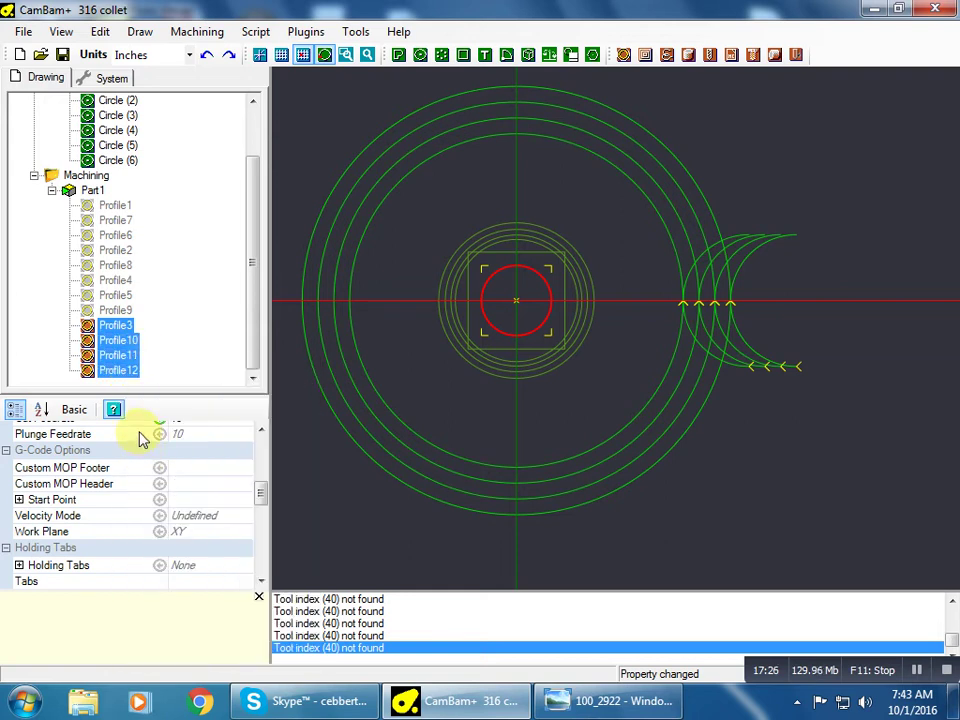
{"action": "right_click", "coordinate": [124, 371]}
{"action": "left_click", "coordinate": [182, 594]}
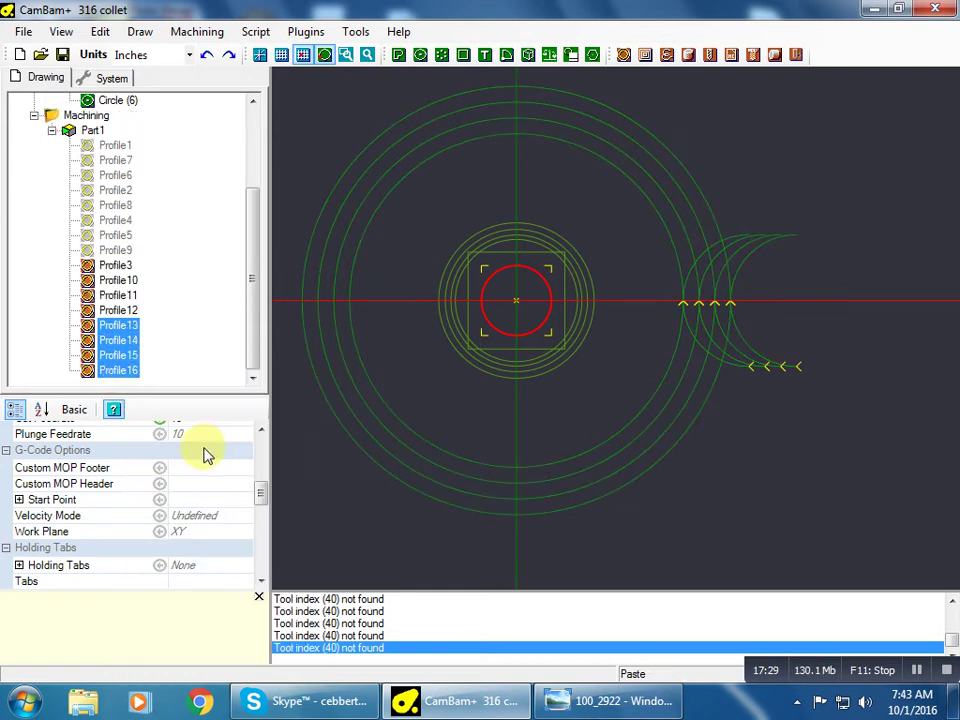
{"action": "left_click", "coordinate": [555, 700]}
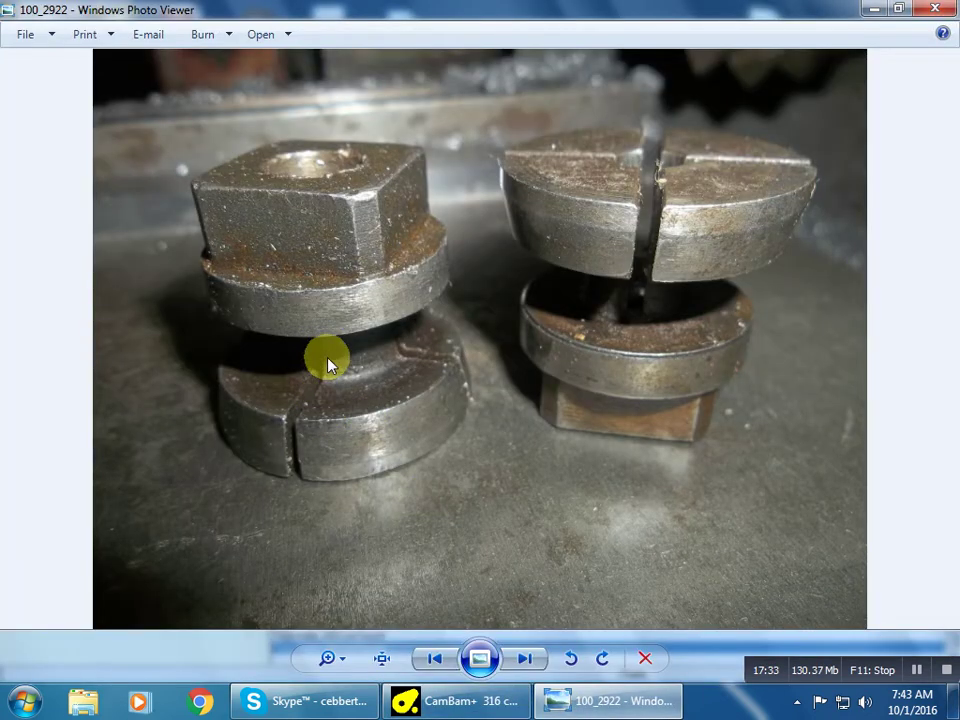
- Work out 0.51 + 0.225 in the Calculator to get the new cut depth
{"action": "left_click", "coordinate": [455, 701]}
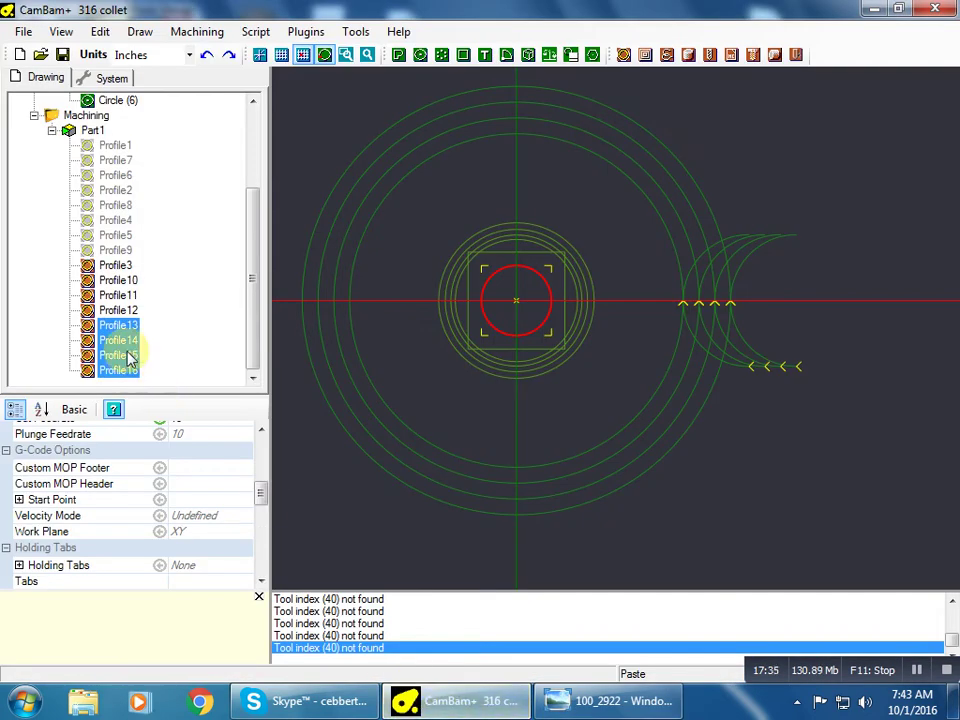
{"action": "scroll", "coordinate": [261, 491], "scroll_direction": "up", "scroll_amount": 5}
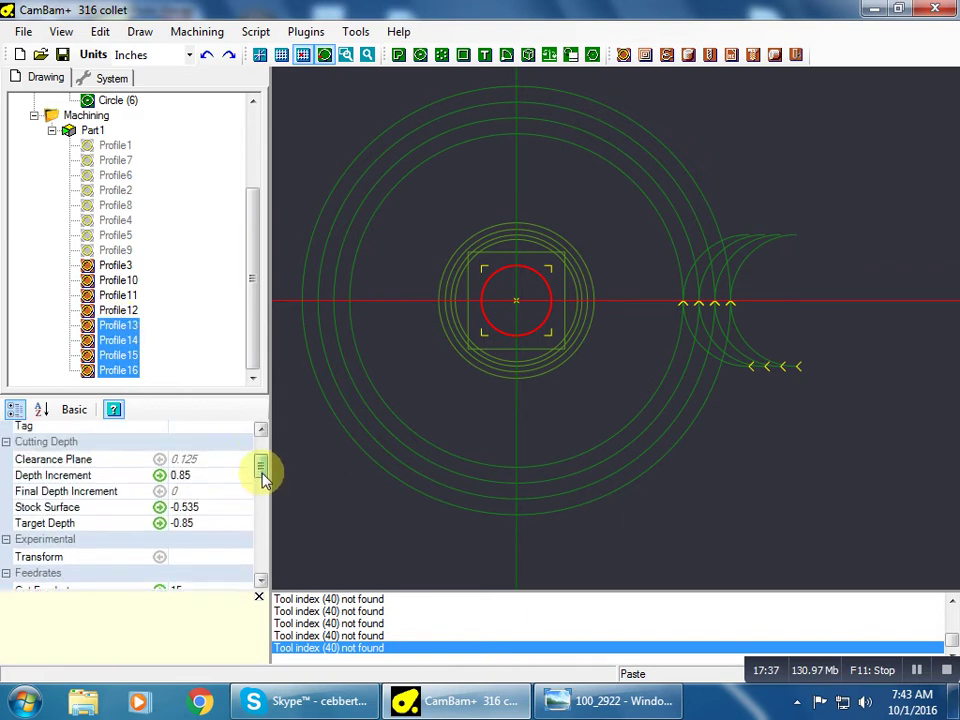
{"action": "left_click_drag", "start_coordinate": [263, 472], "coordinate": [265, 478]}
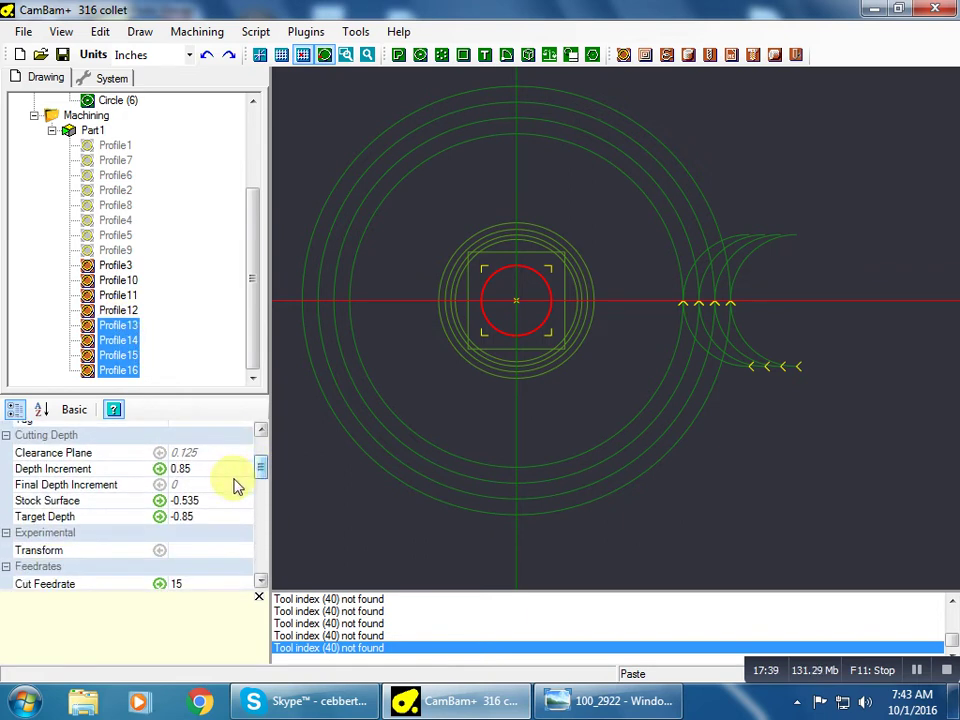
{"action": "left_click", "coordinate": [224, 470]}
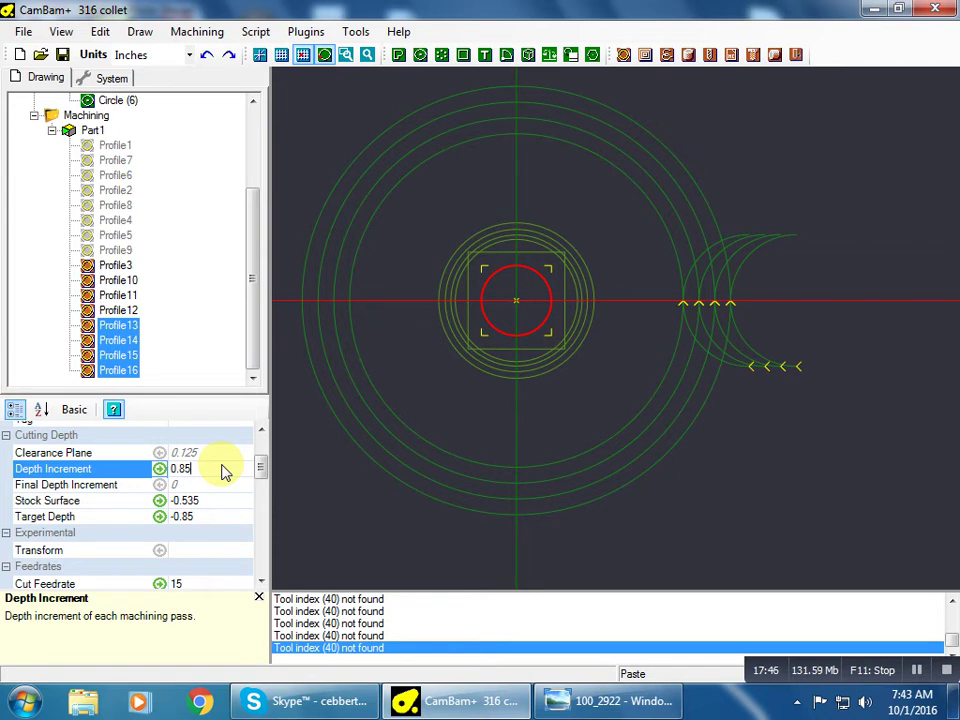
{"action": "left_click", "coordinate": [22, 700]}
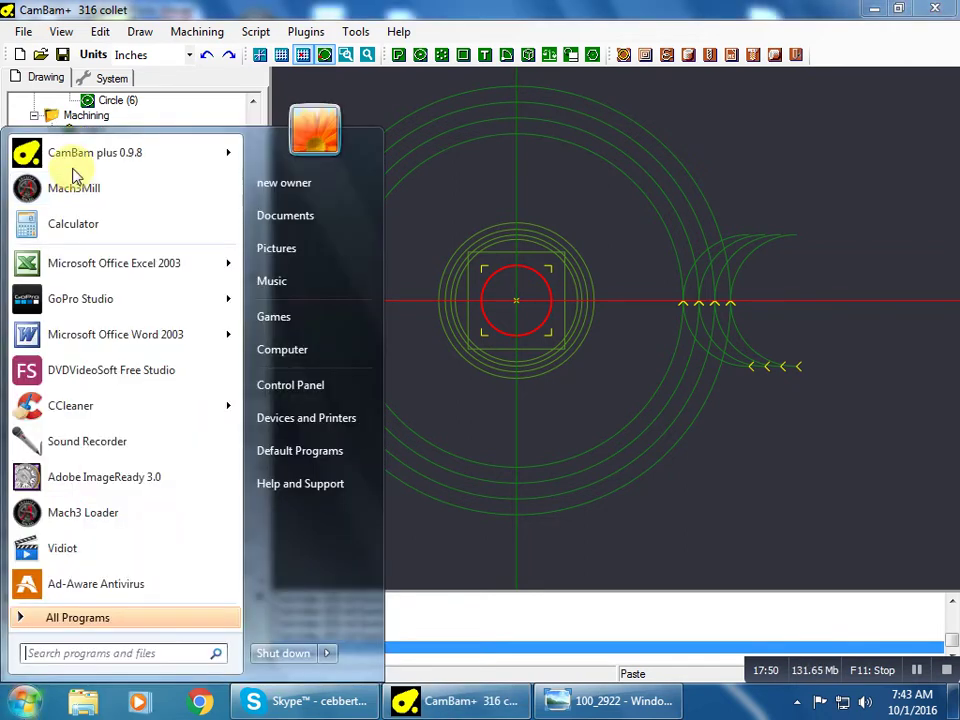
{"action": "left_click", "coordinate": [76, 234]}
{"action": "type", "text": ".51 + 0.225"}
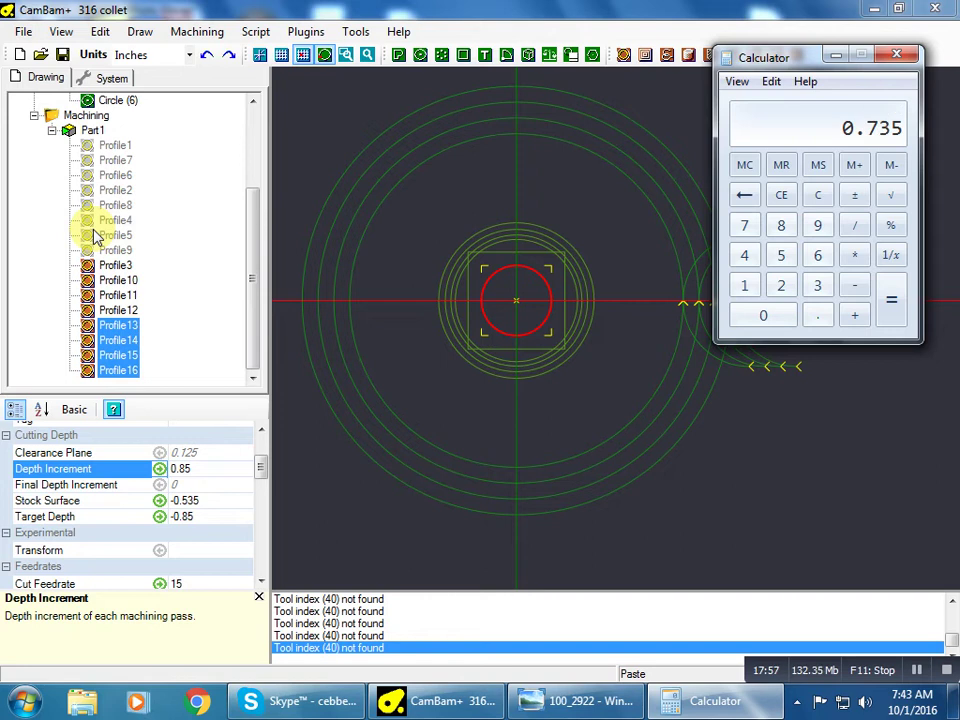
{"action": "left_click", "coordinate": [896, 55]}
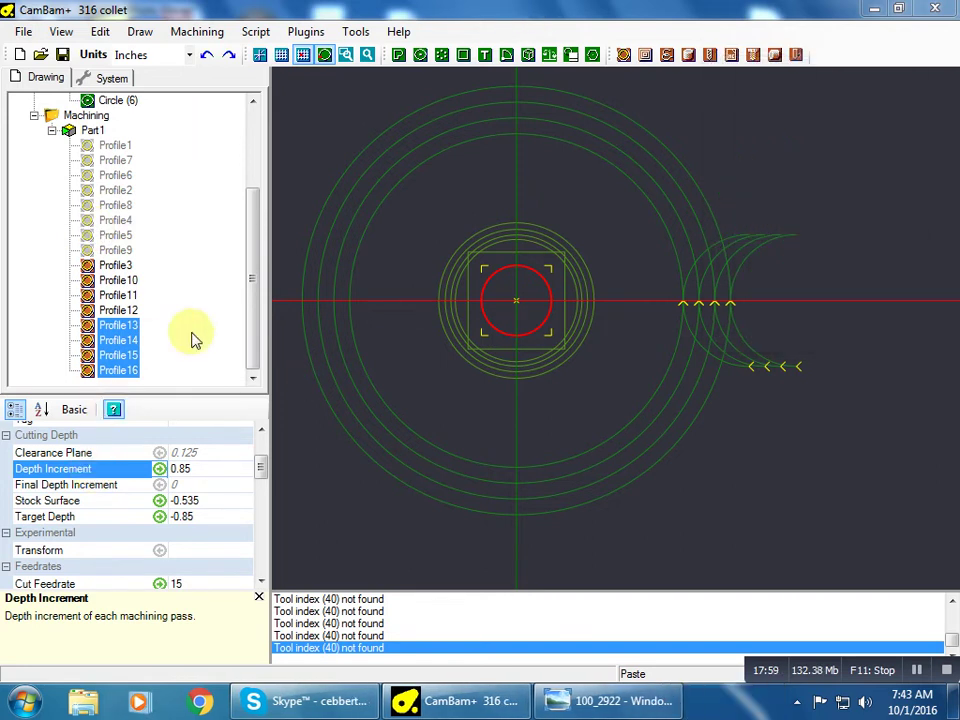
- Give Profile13–16 depth increment 0.735 and target depth -0.735, then regenerate their toolpaths
{"action": "left_click", "coordinate": [203, 456]}
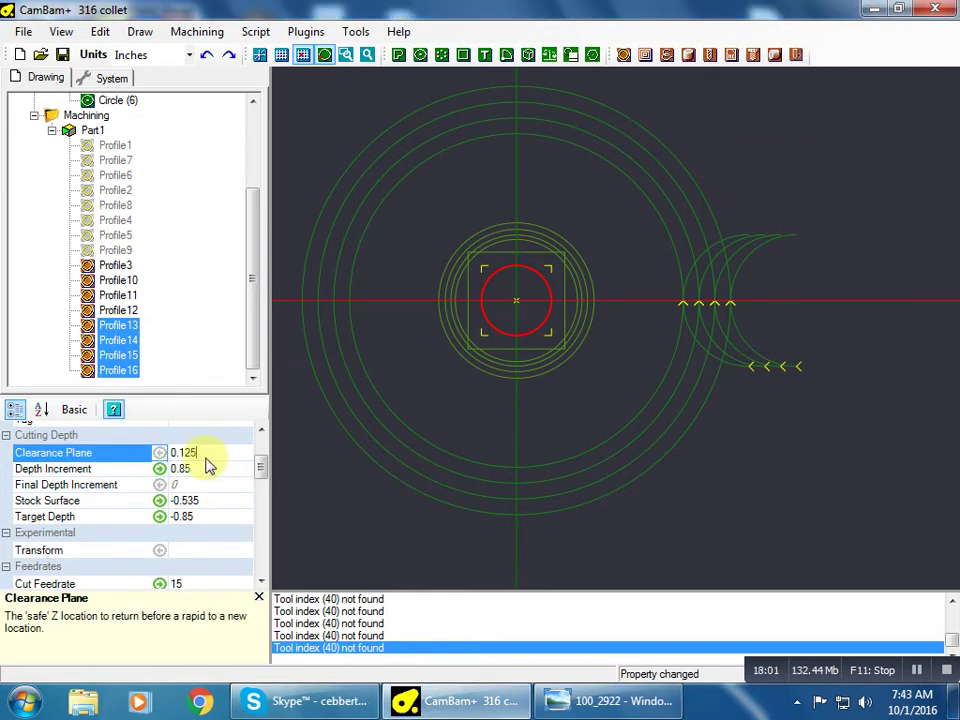
{"action": "left_click", "coordinate": [208, 468]}
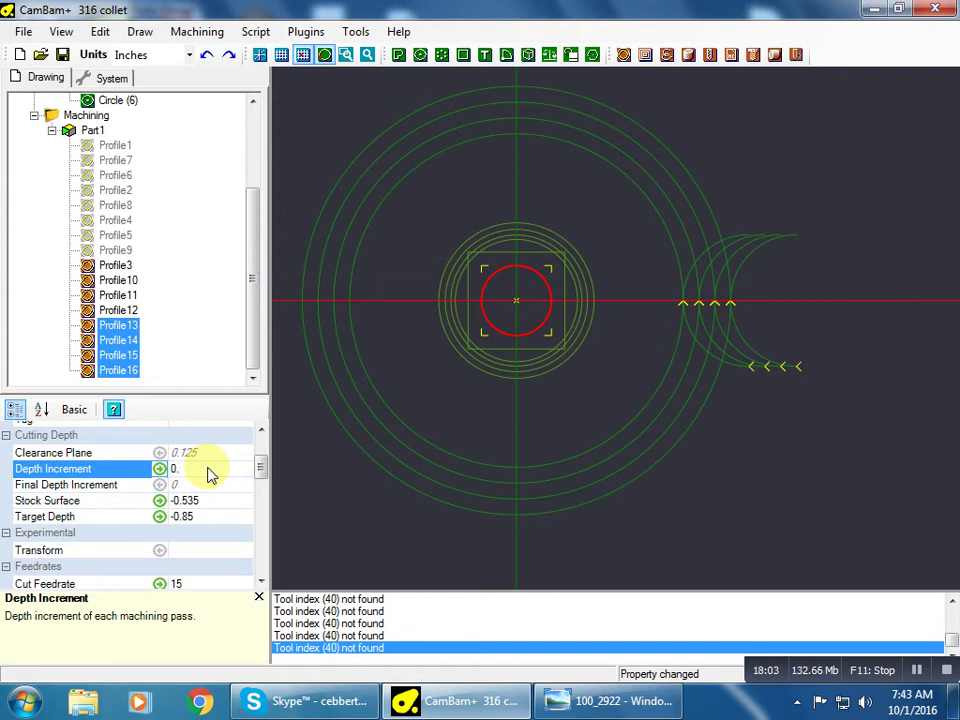
{"action": "type", "text": "735"}
{"action": "left_click", "coordinate": [201, 504]}
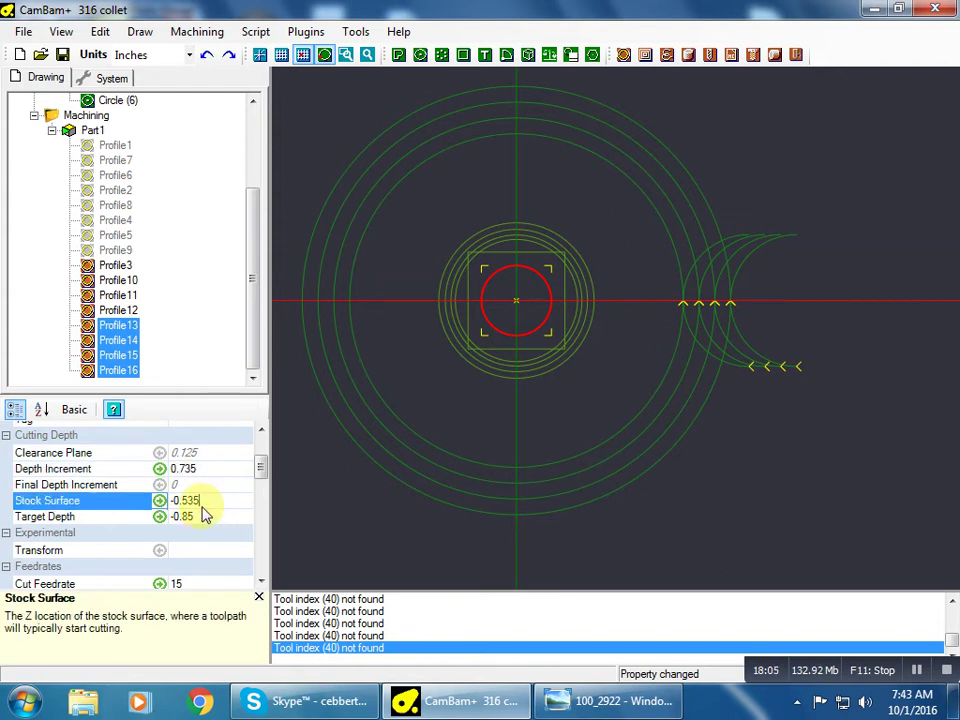
{"action": "left_click", "coordinate": [209, 516]}
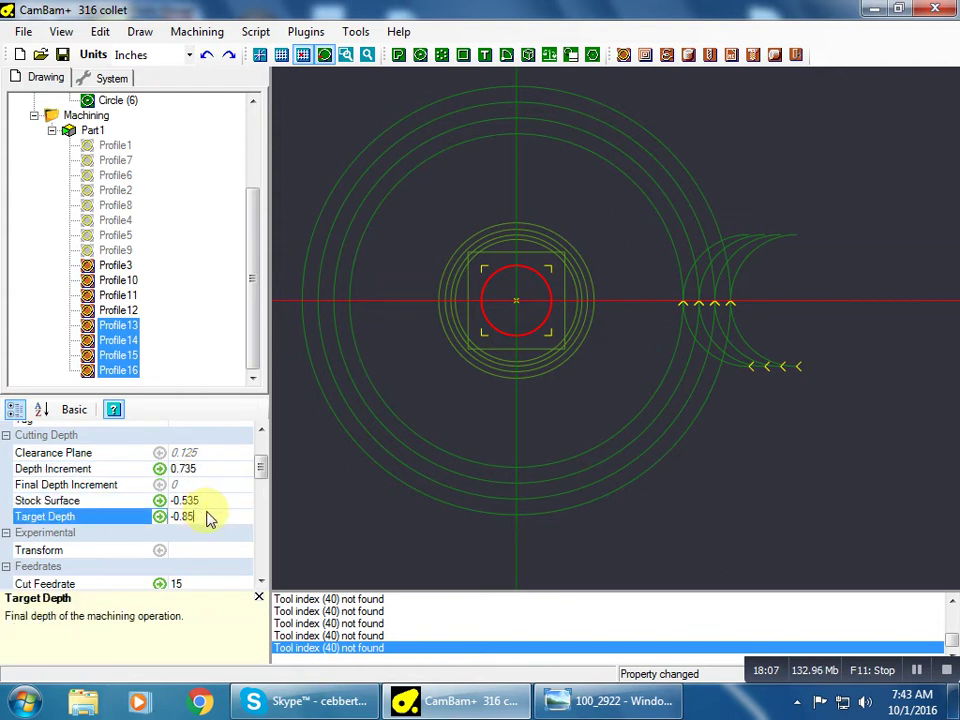
{"action": "key", "text": "BackSpace"}
{"action": "type", "text": "73"}
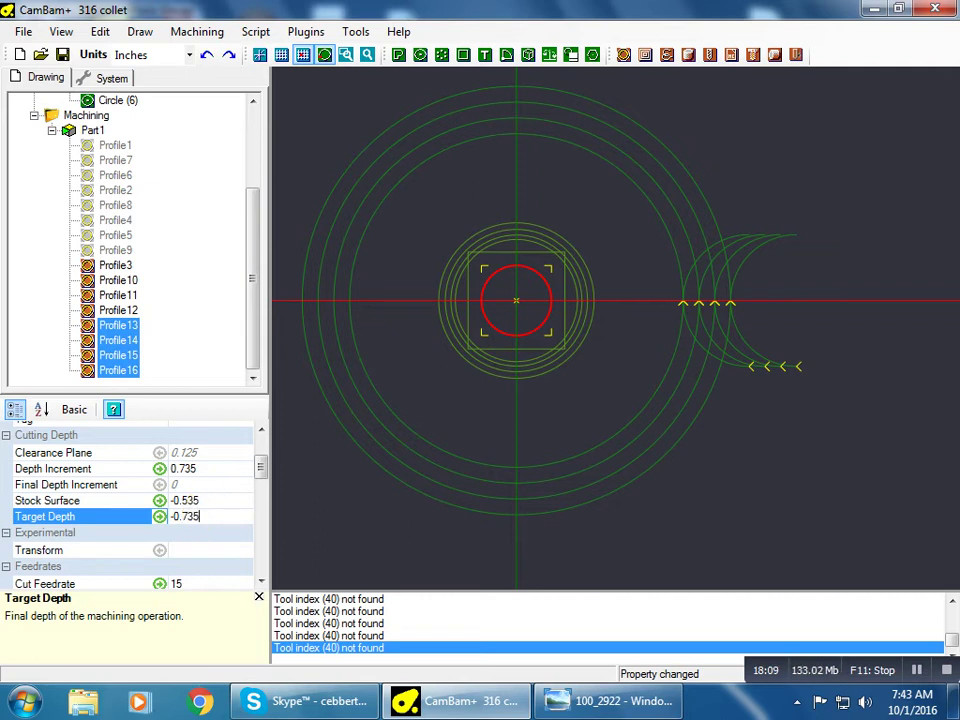
{"action": "left_click", "coordinate": [240, 485]}
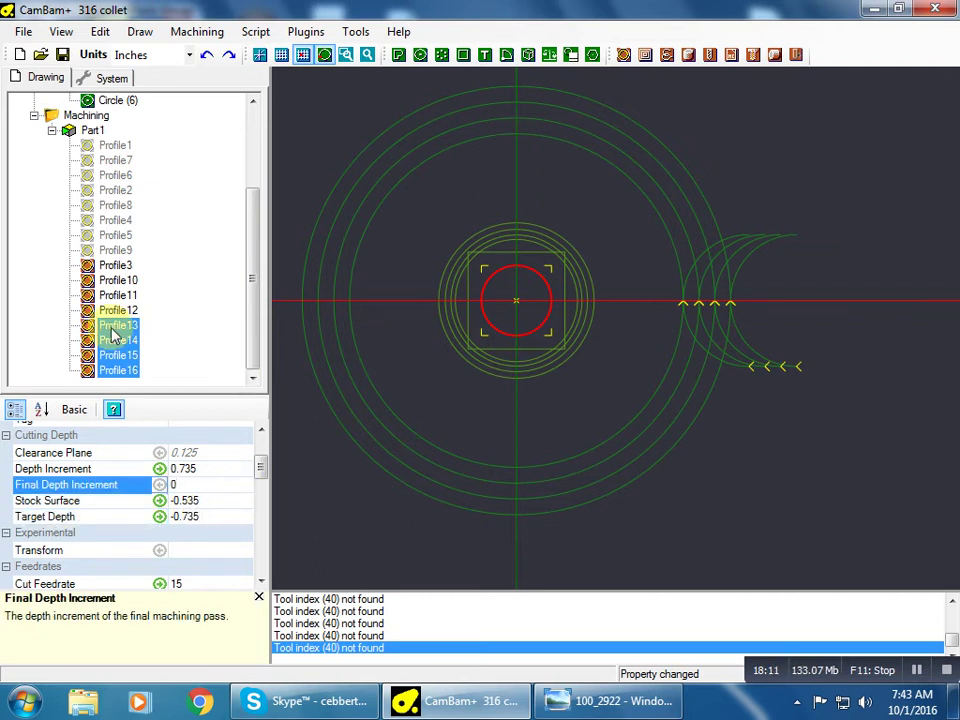
{"action": "right_click", "coordinate": [113, 336]}
{"action": "left_click", "coordinate": [145, 335]}
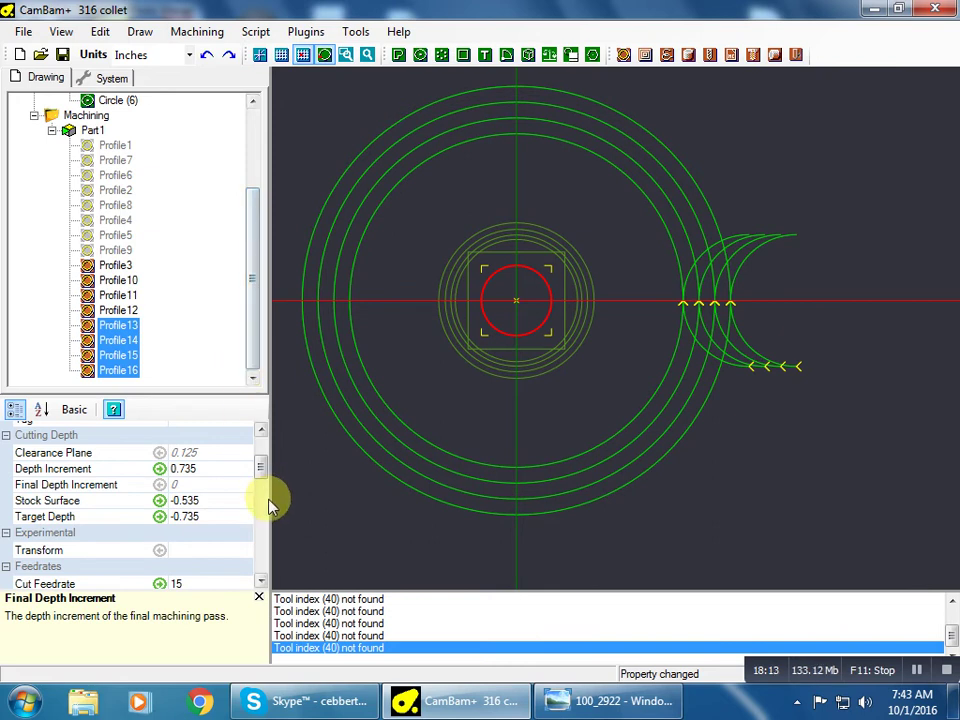
- Enable Profile1 through Profile9 and orbit the view to inspect all toolpath rings together
{"action": "left_click_drag", "start_coordinate": [381, 491], "coordinate": [368, 356], "text": "alt"}
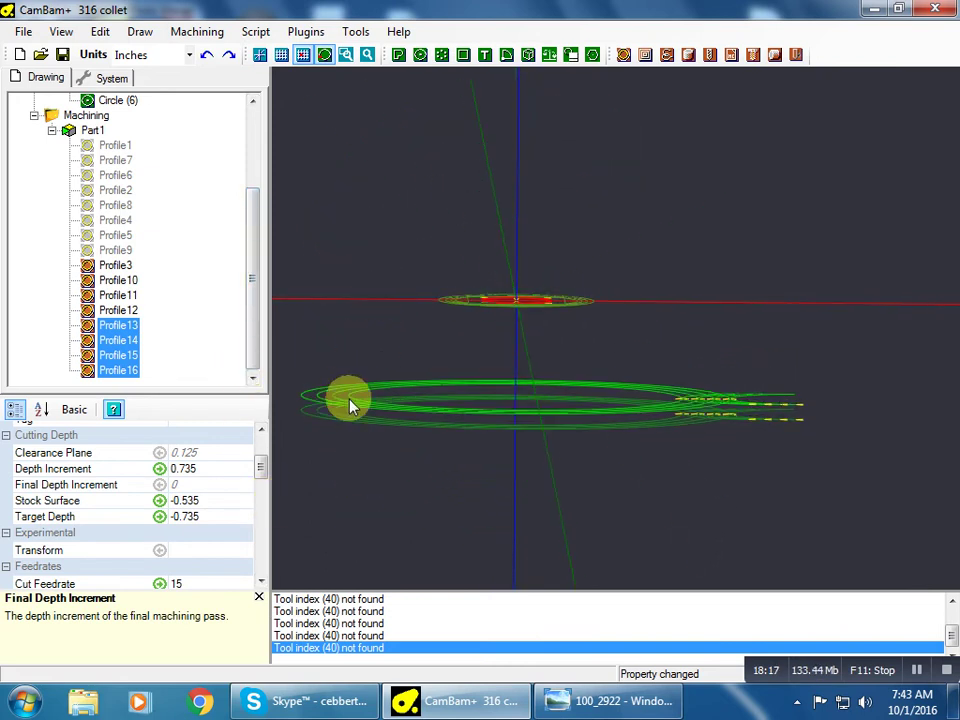
{"action": "left_click_drag", "start_coordinate": [350, 405], "coordinate": [139, 332], "text": "alt"}
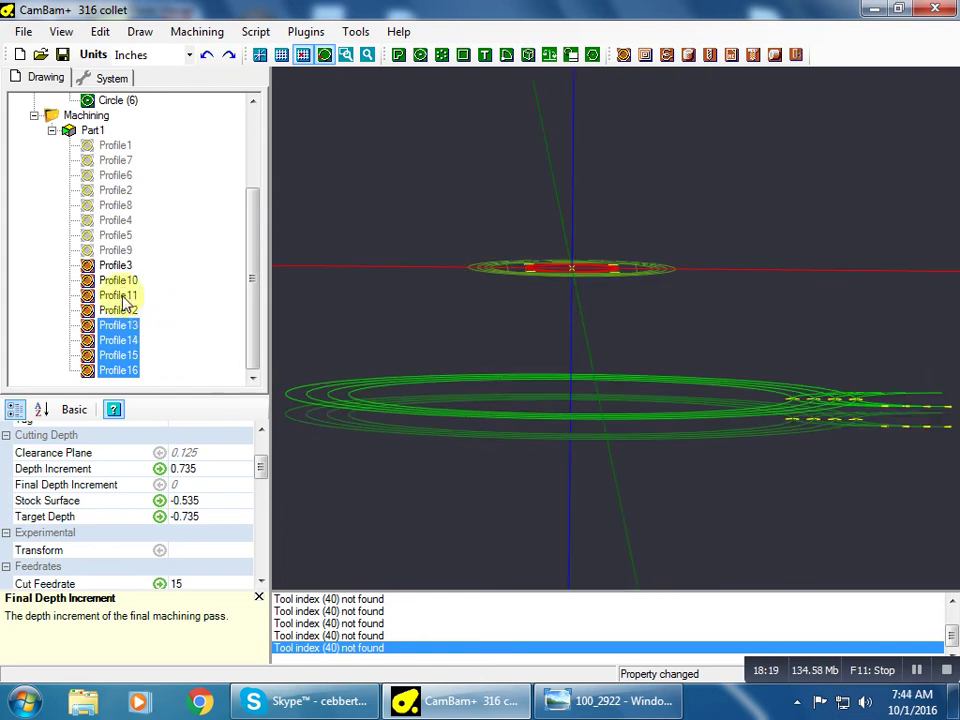
{"action": "left_click", "coordinate": [115, 250]}
{"action": "left_click", "coordinate": [114, 146], "text": "shift"}
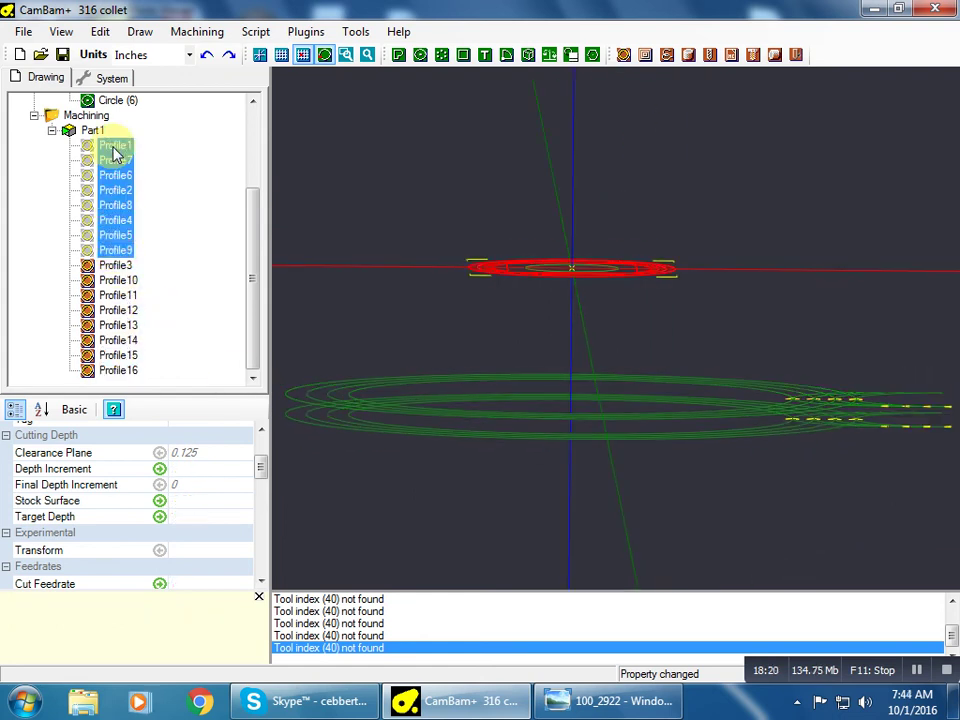
{"action": "right_click", "coordinate": [118, 150]}
{"action": "left_click", "coordinate": [174, 294]}
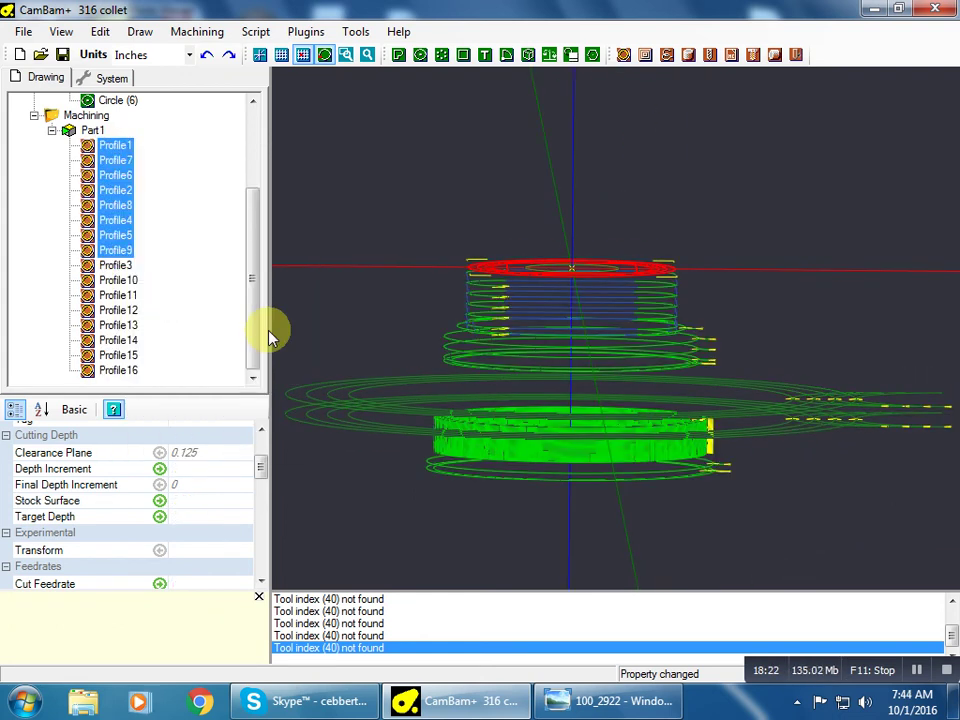
{"action": "left_click_drag", "start_coordinate": [364, 506], "coordinate": [378, 476], "text": "alt"}
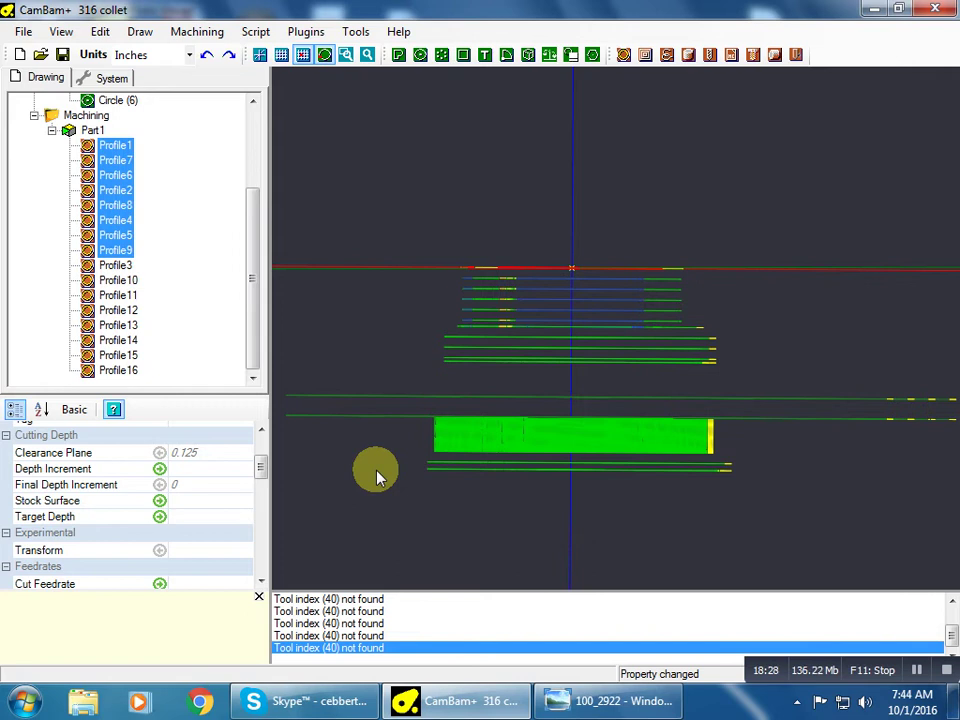
{"action": "left_click_drag", "start_coordinate": [377, 477], "coordinate": [376, 484], "text": "alt"}
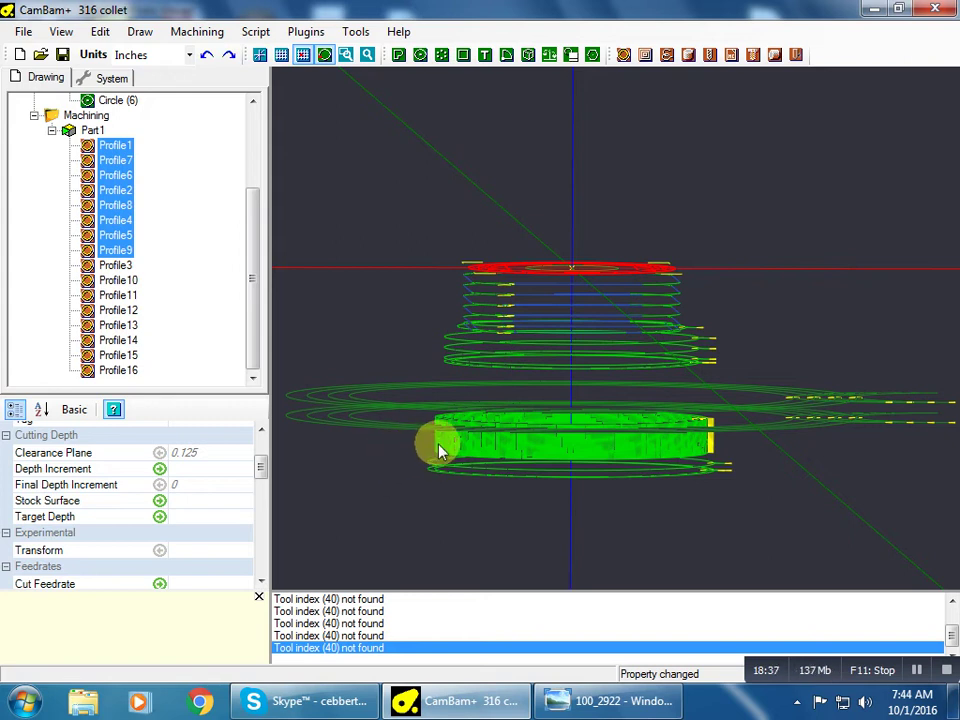
{"action": "left_click_drag", "start_coordinate": [435, 274], "coordinate": [626, 259], "text": "alt"}
{"action": "key", "text": "Escape"}
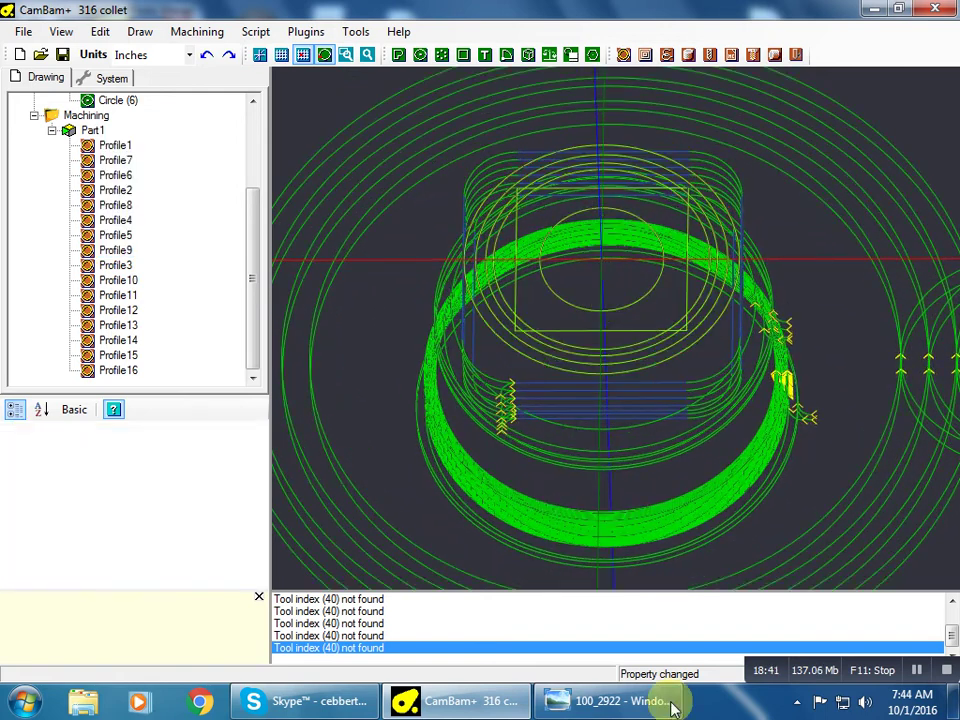
{"action": "left_click", "coordinate": [676, 706]}
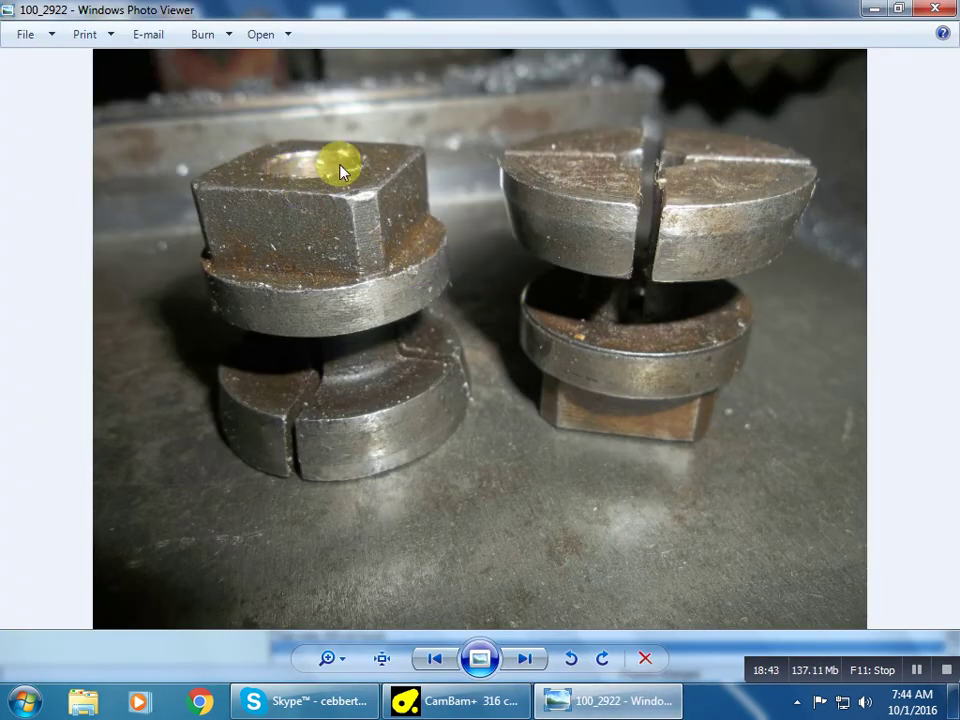
- Draw Circle (7) centred at 0,0 with a 0.2813 diameter, inside the earlier circles
{"action": "left_click", "coordinate": [452, 701]}
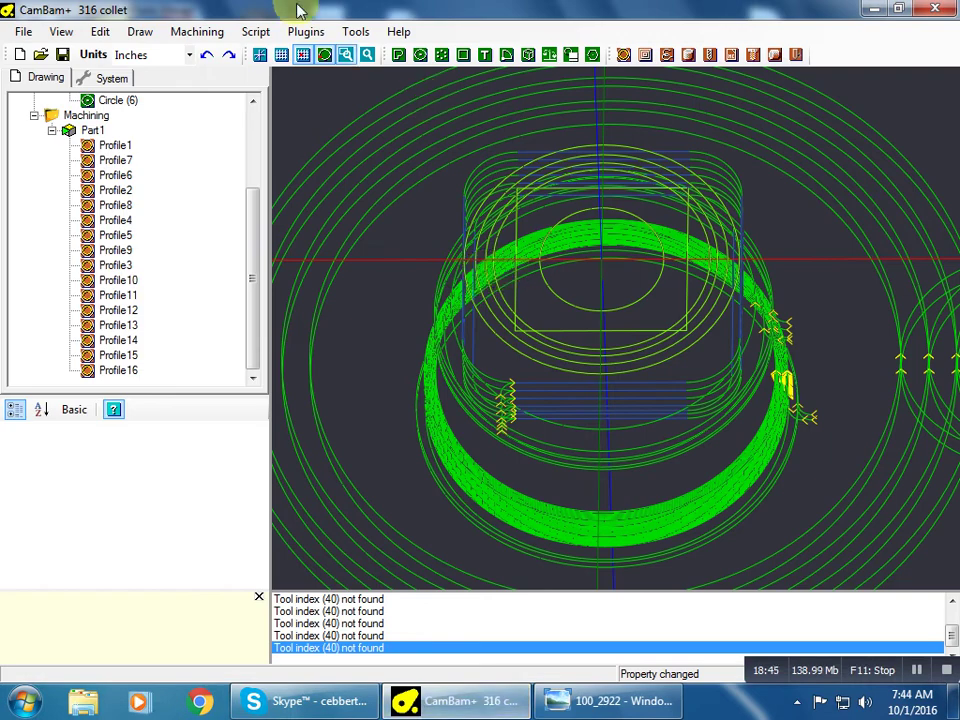
{"action": "left_click", "coordinate": [420, 54]}
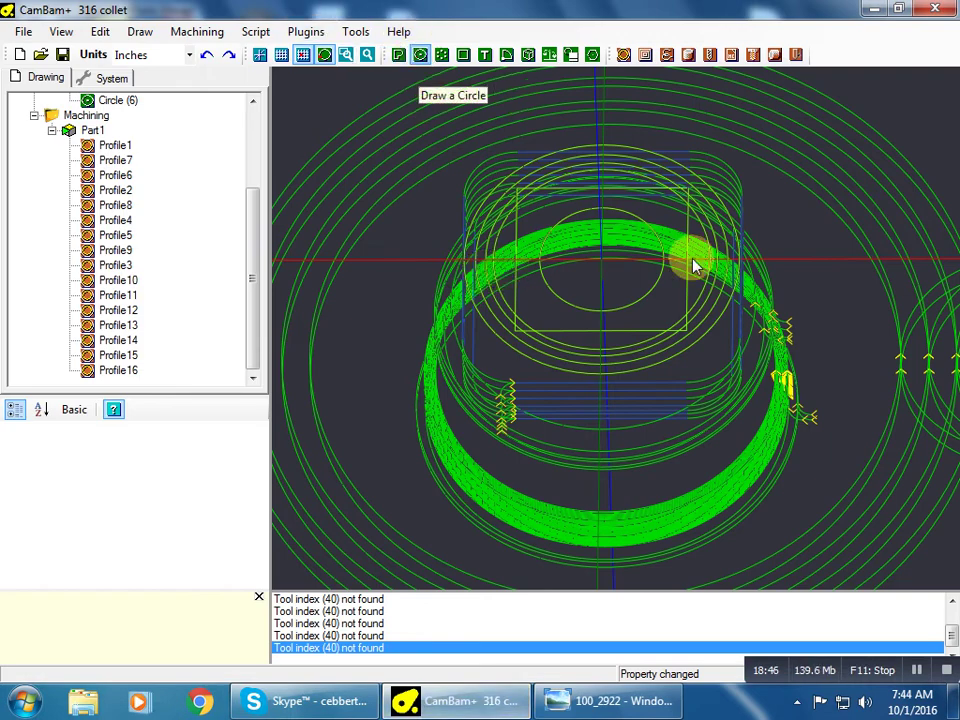
{"action": "left_click", "coordinate": [603, 264]}
{"action": "left_click", "coordinate": [618, 284]}
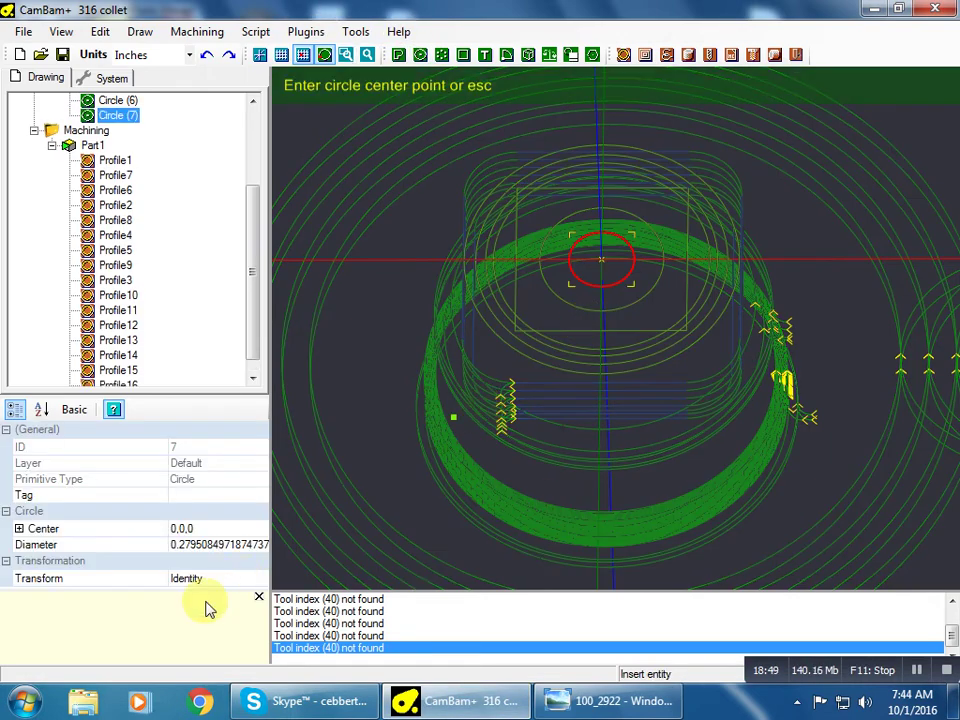
{"action": "left_click", "coordinate": [185, 543]}
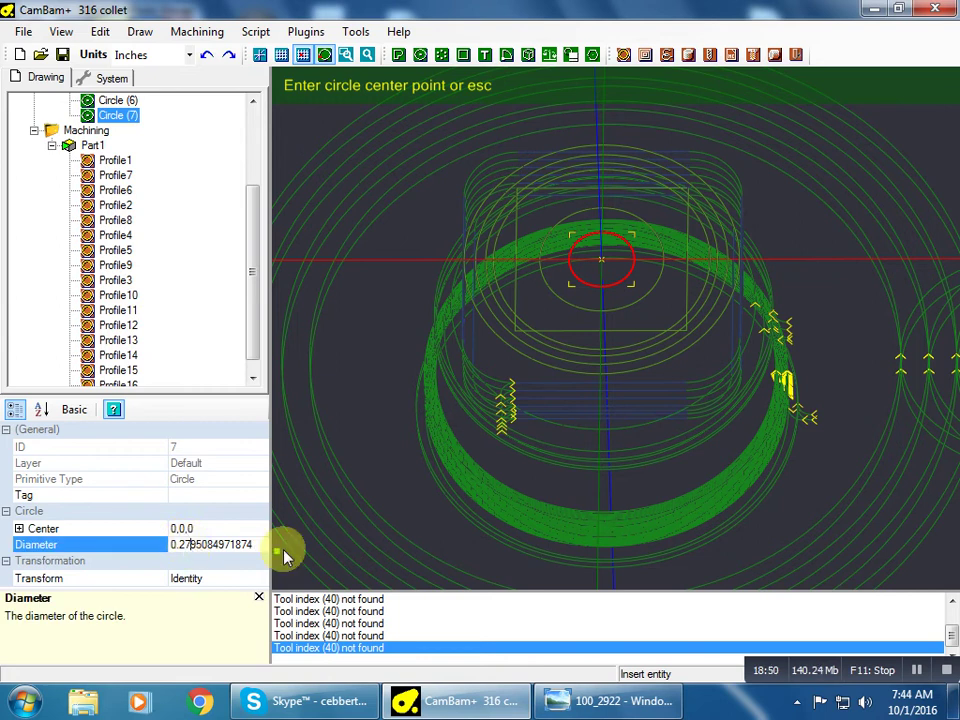
{"action": "type", "text": "813"}
{"action": "key", "text": "Delete"}
{"action": "key", "text": "Delete"}
{"action": "key", "text": "Delete"}
{"action": "key", "text": "Delete"}
{"action": "key", "text": "Delete"}
{"action": "key", "text": "Delete"}
{"action": "key", "text": "Delete"}
{"action": "key", "text": "Delete"}
{"action": "key", "text": "Delete"}
{"action": "key", "text": "Delete"}
{"action": "key", "text": "Delete"}
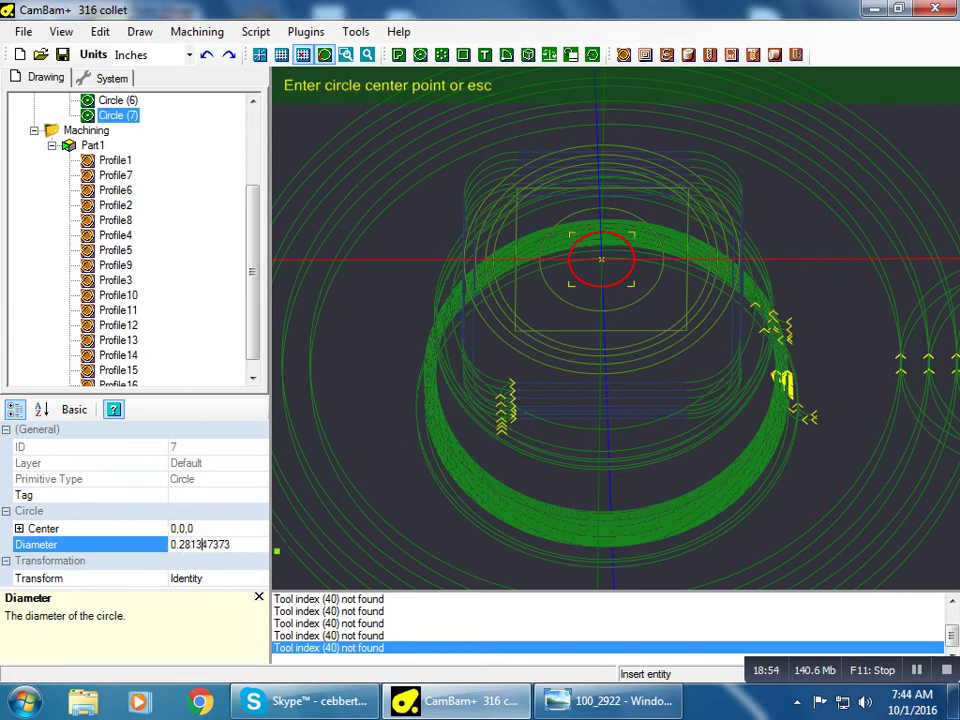
{"action": "key", "text": "Return"}
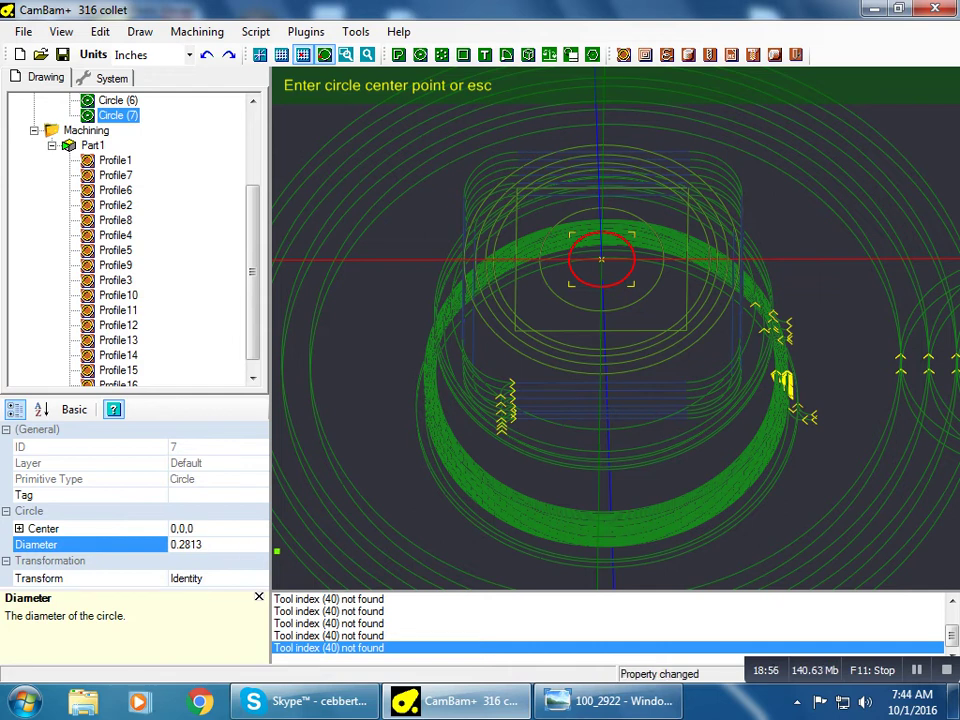
{"action": "left_click", "coordinate": [380, 392]}
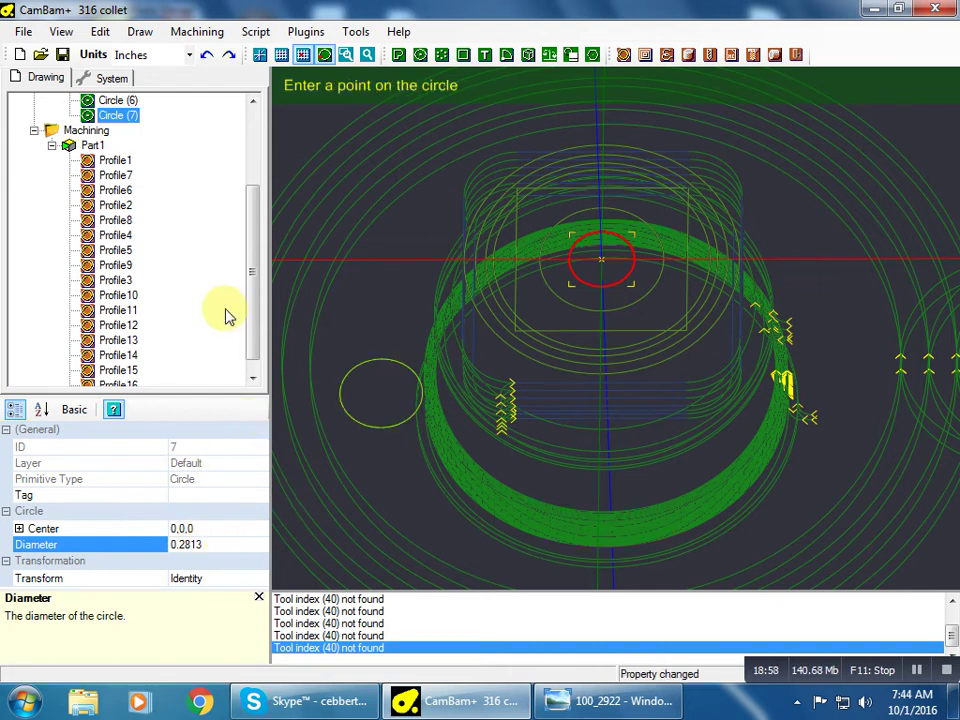
{"action": "key", "text": "Escape"}
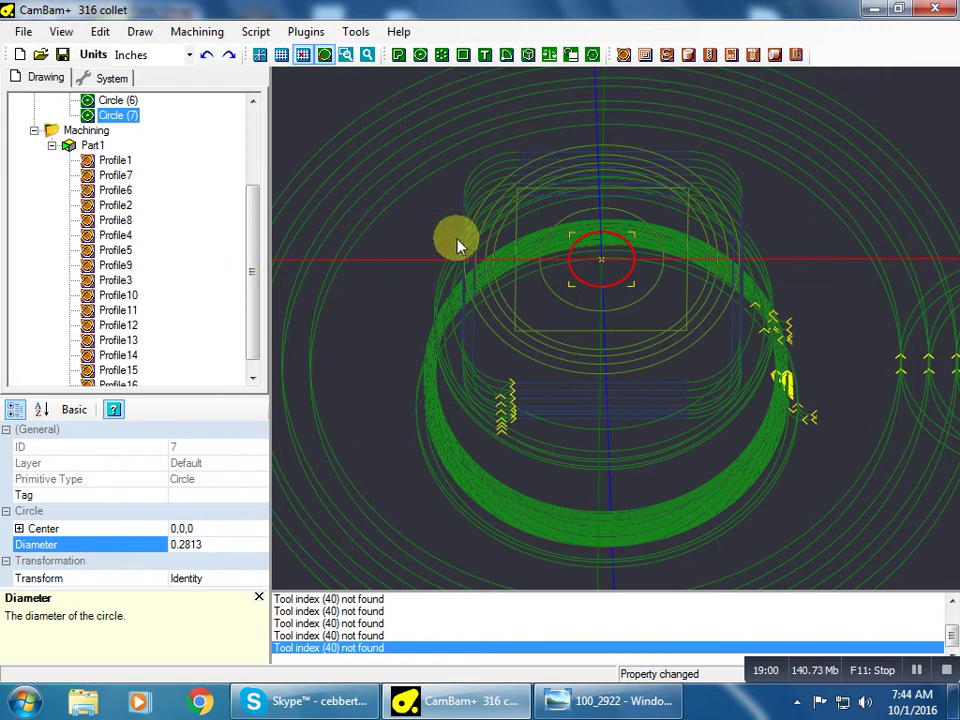
{"action": "left_click", "coordinate": [650, 327]}
- Add two drilling operations, Drill1 and Drill2, on the 0.2813 circle
{"action": "left_click", "coordinate": [595, 290]}
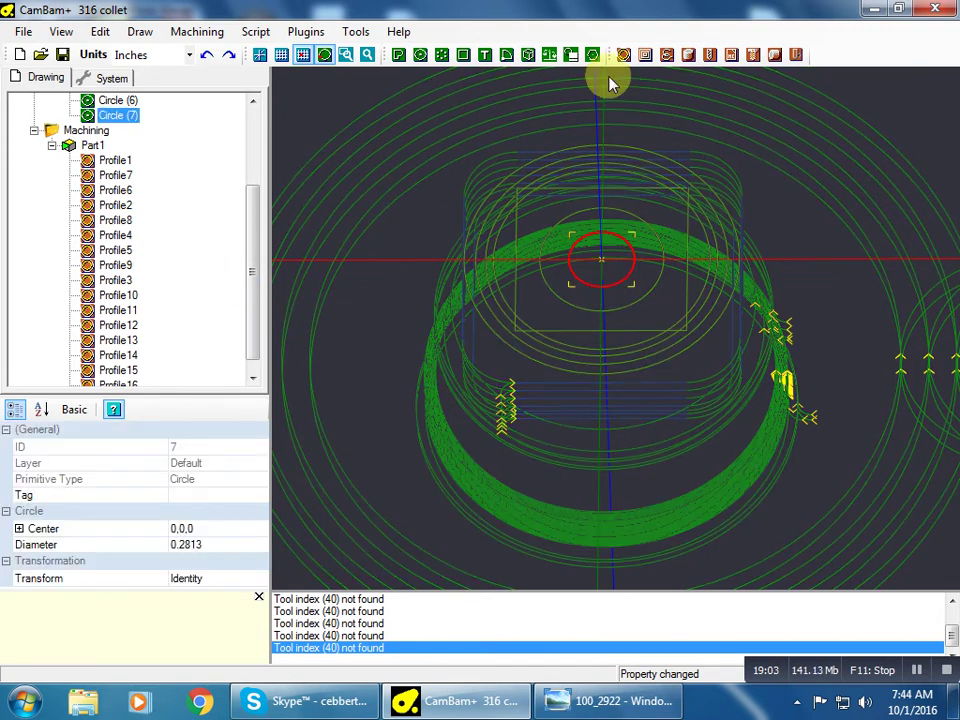
{"action": "left_click", "coordinate": [709, 55]}
{"action": "left_click", "coordinate": [709, 55]}
{"action": "left_click", "coordinate": [102, 355]}
- Give Drill1 a 0.25 tool diameter and tool number 2
{"action": "left_click_drag", "start_coordinate": [261, 452], "coordinate": [270, 603]}
{"action": "left_click", "coordinate": [204, 551]}
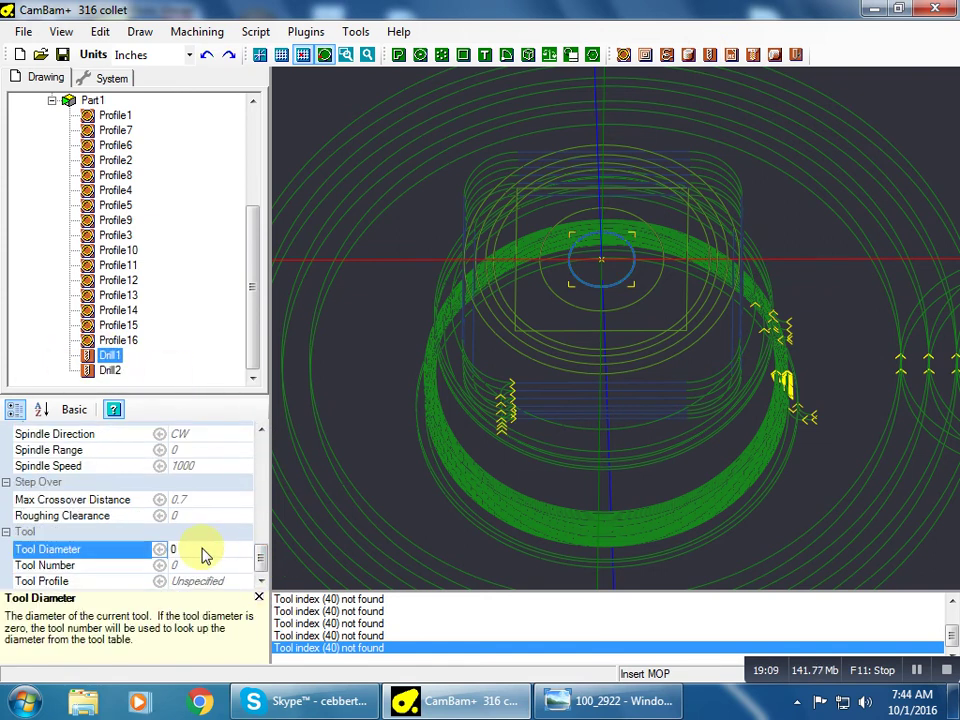
{"action": "type", "text": ".25"}
{"action": "left_click", "coordinate": [209, 566]}
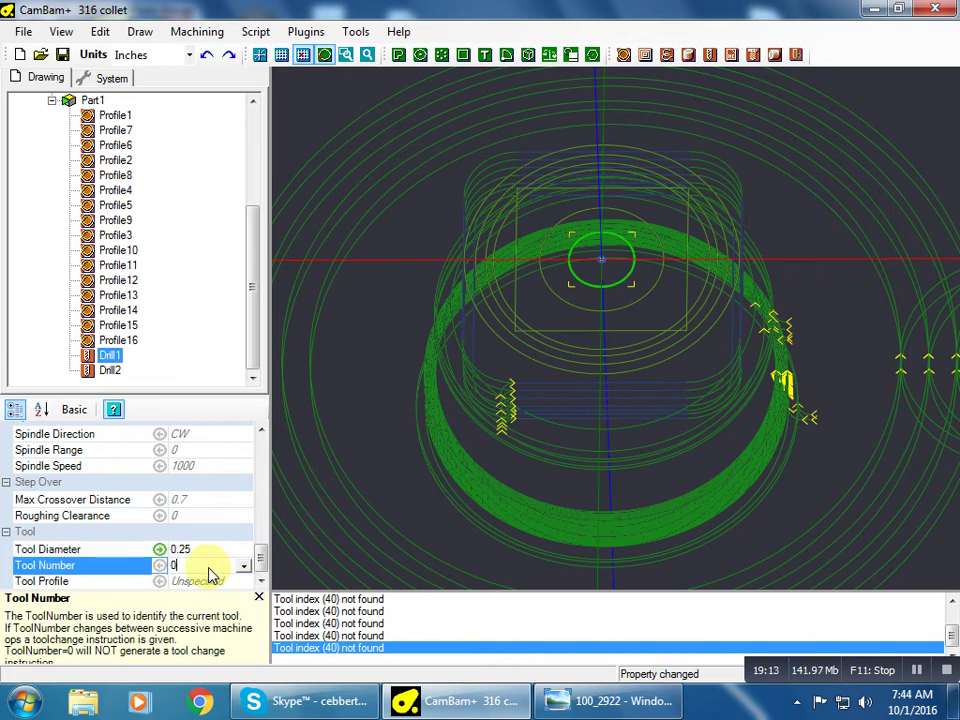
{"action": "type", "text": "2"}
{"action": "left_click", "coordinate": [214, 467]}
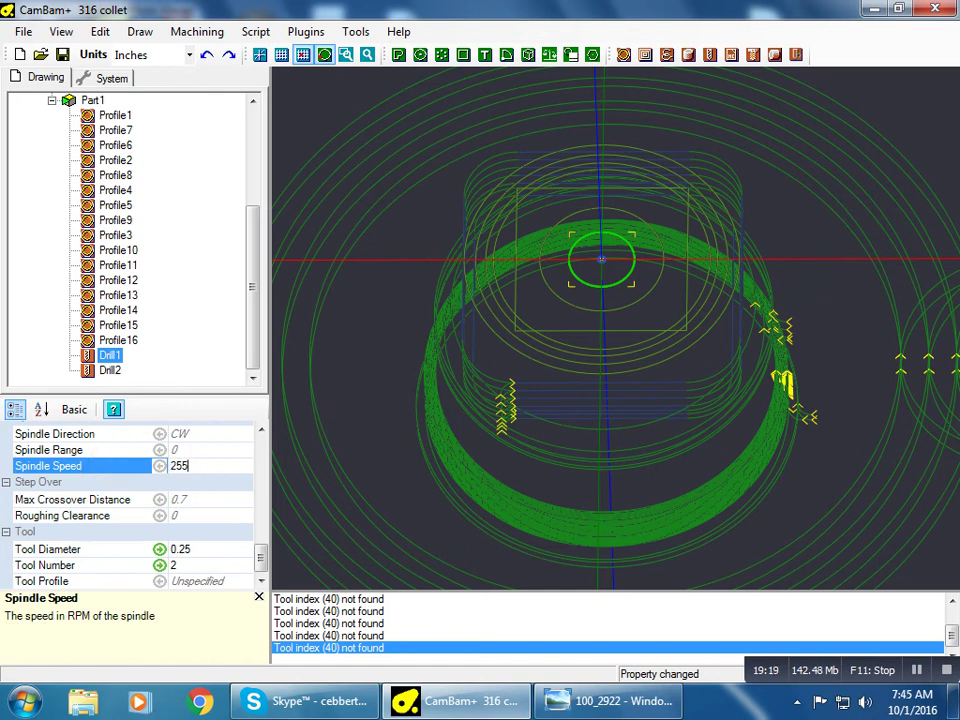
- Set Drill1's spindle speed to 2500 rpm with cut and plunge feedrates of 6
{"action": "left_click", "coordinate": [170, 450]}
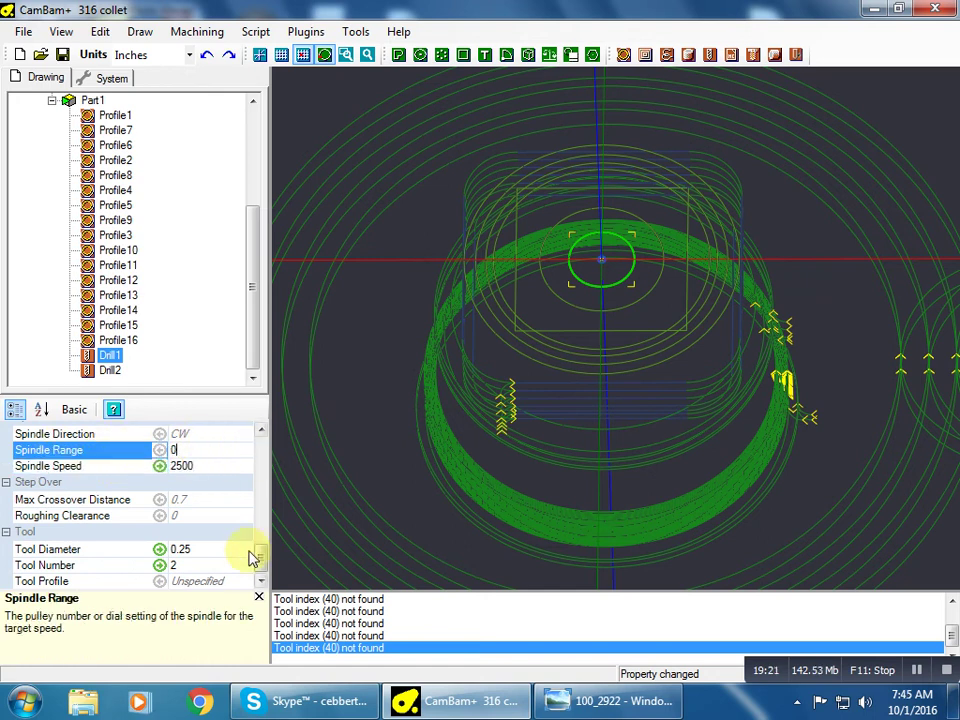
{"action": "left_click_drag", "start_coordinate": [261, 562], "coordinate": [264, 505]}
{"action": "left_click", "coordinate": [228, 553]}
{"action": "type", "text": "6"}
{"action": "left_click", "coordinate": [208, 568]}
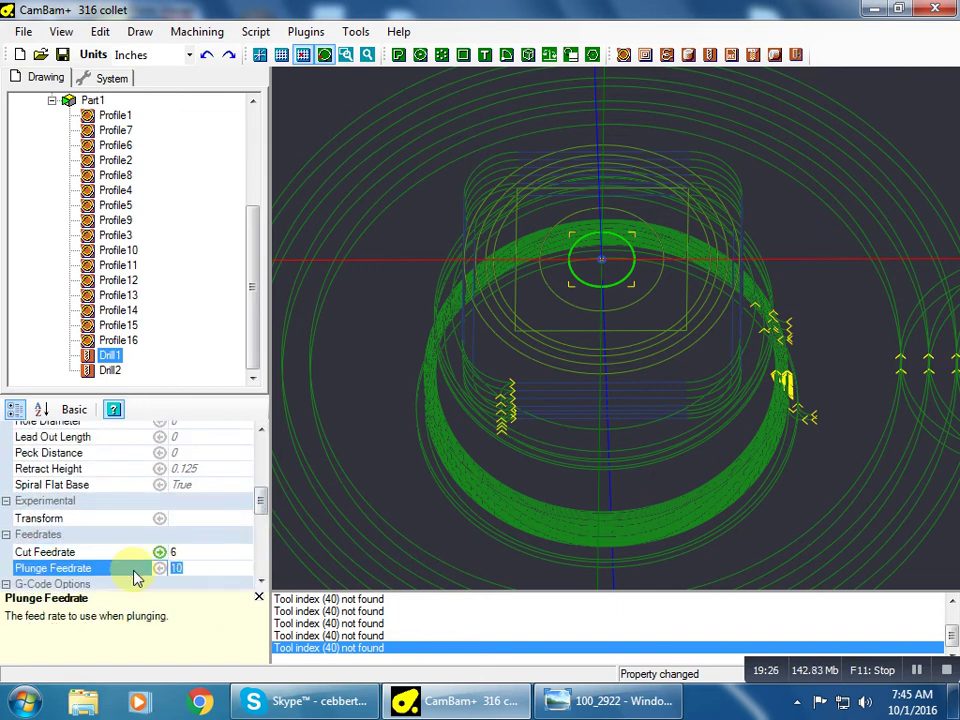
{"action": "type", "text": "6"}
{"action": "left_click", "coordinate": [245, 470]}
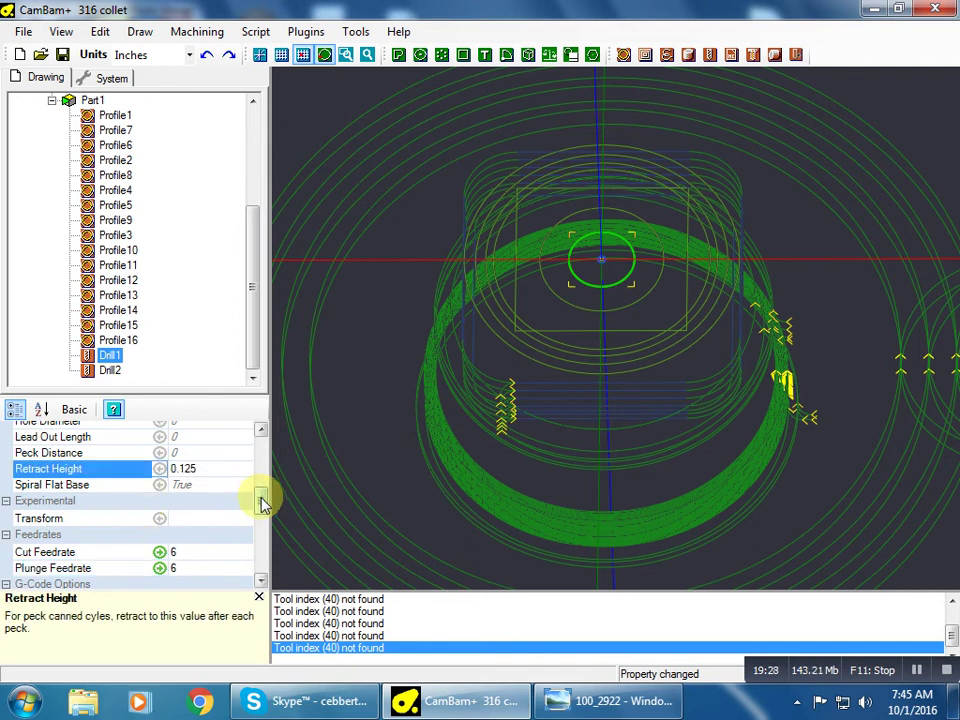
- Choose canned cycle as Drill1's drilling method
{"action": "left_click_drag", "start_coordinate": [262, 503], "coordinate": [261, 476]}
{"action": "left_click", "coordinate": [248, 530]}
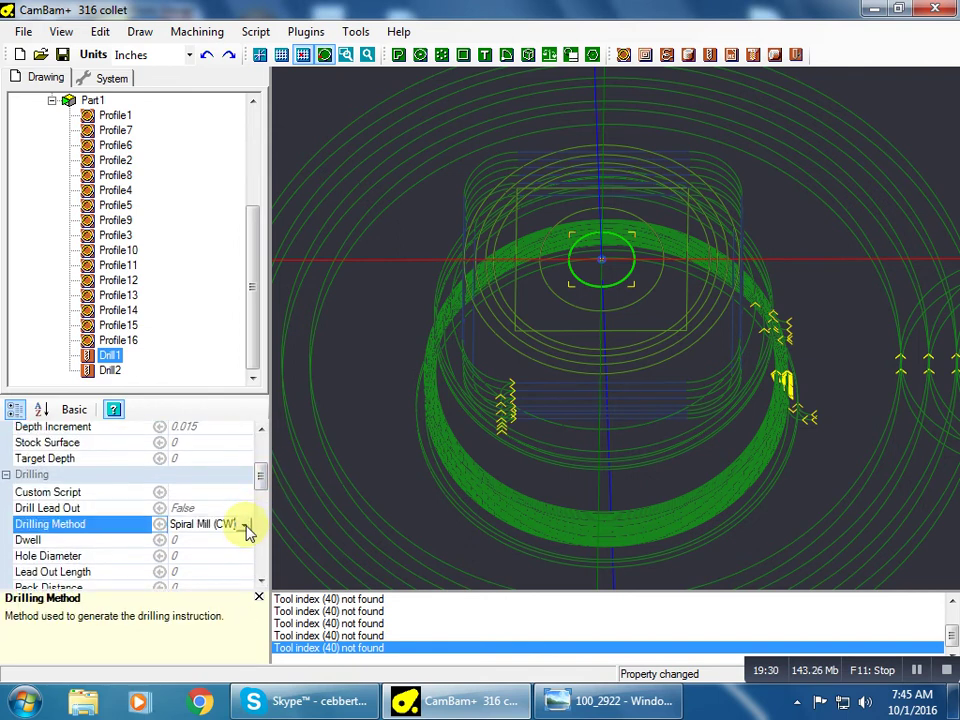
{"action": "left_click", "coordinate": [248, 530]}
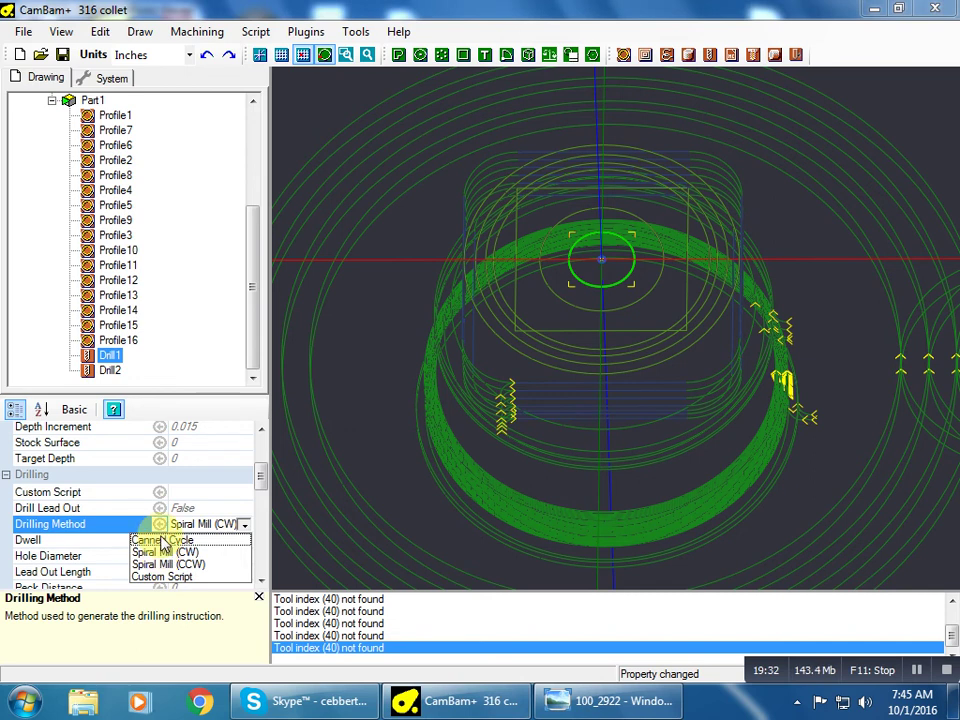
{"action": "left_click", "coordinate": [163, 549]}
- Set Drill1's depth increment to 0.15 and target depth to -0.15
{"action": "left_click_drag", "start_coordinate": [260, 485], "coordinate": [261, 463]}
{"action": "left_click", "coordinate": [216, 523]}
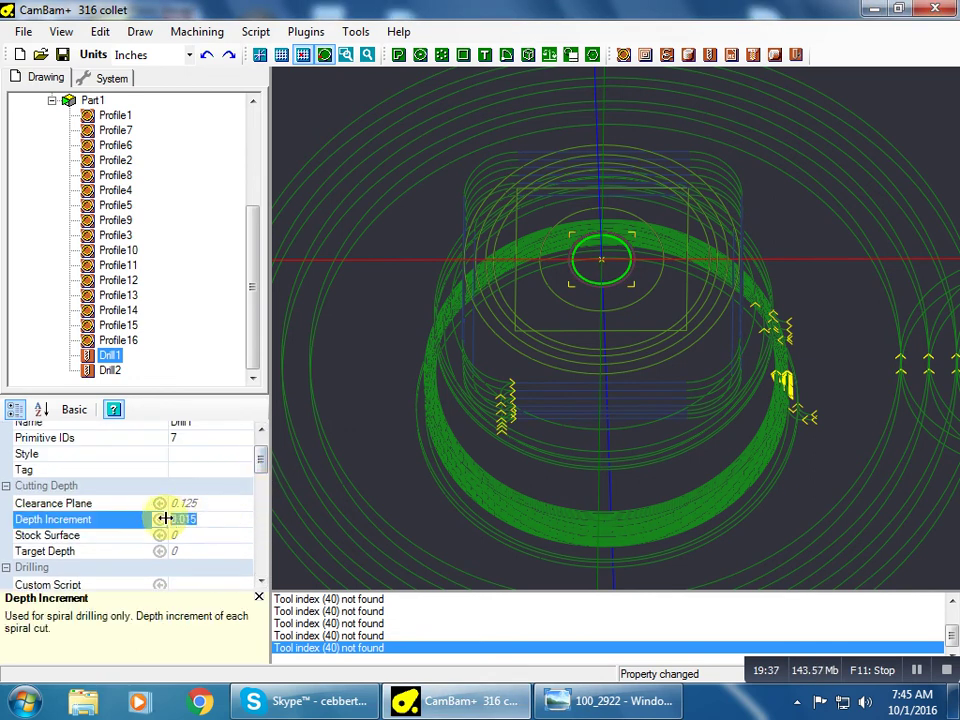
{"action": "type", "text": ".18"}
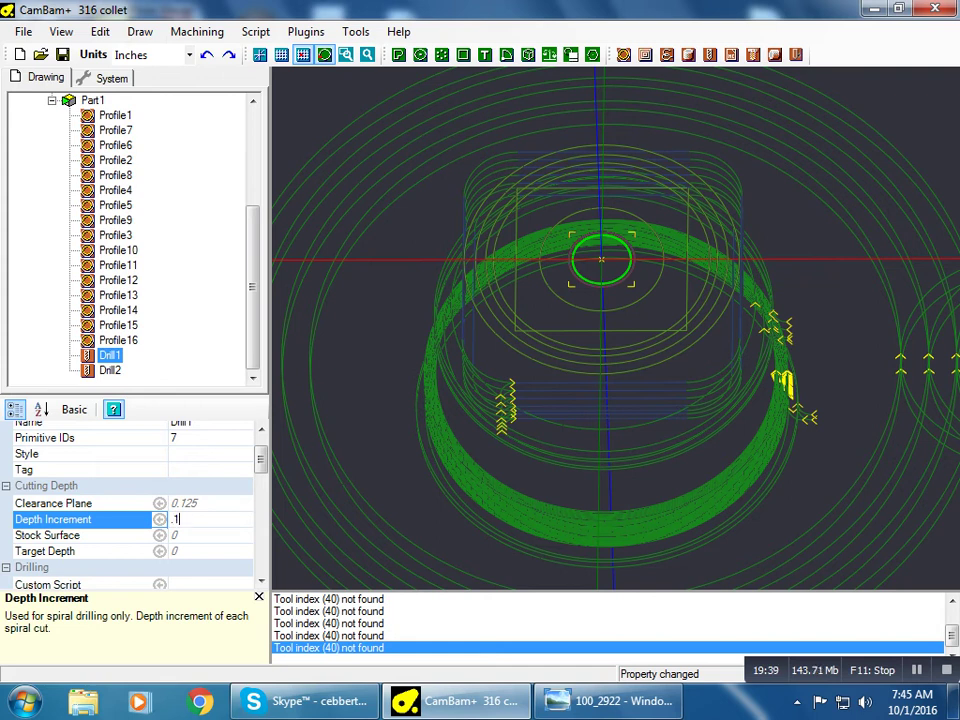
{"action": "left_click", "coordinate": [182, 553]}
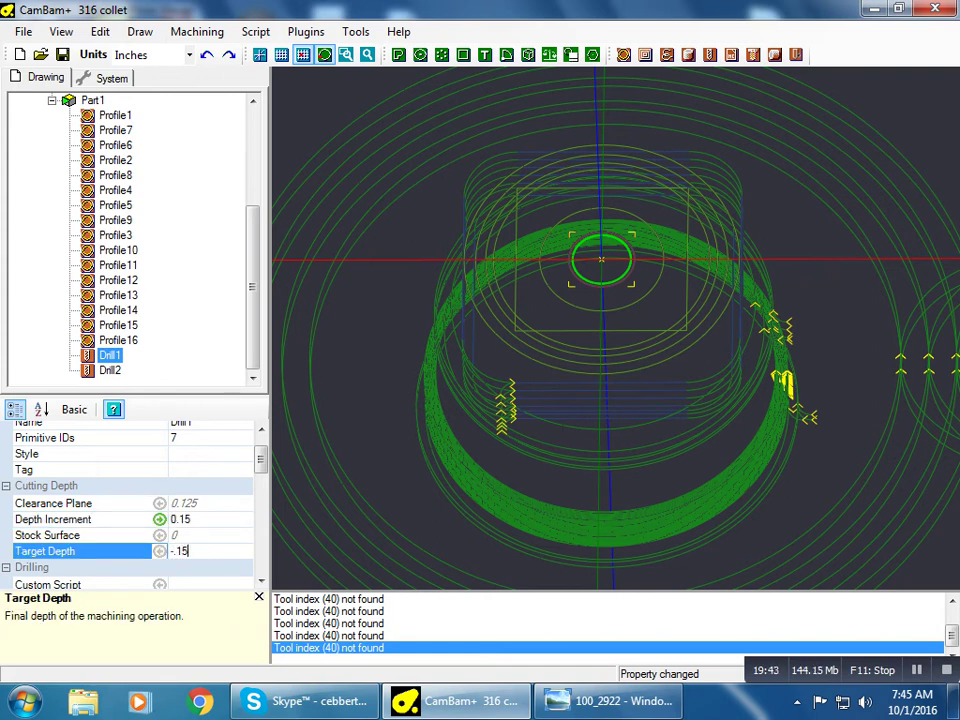
{"action": "left_click", "coordinate": [225, 536]}
{"action": "scroll", "coordinate": [263, 455], "scroll_direction": "up", "scroll_amount": 1}
{"action": "scroll", "coordinate": [263, 455], "scroll_direction": "down", "scroll_amount": 1}
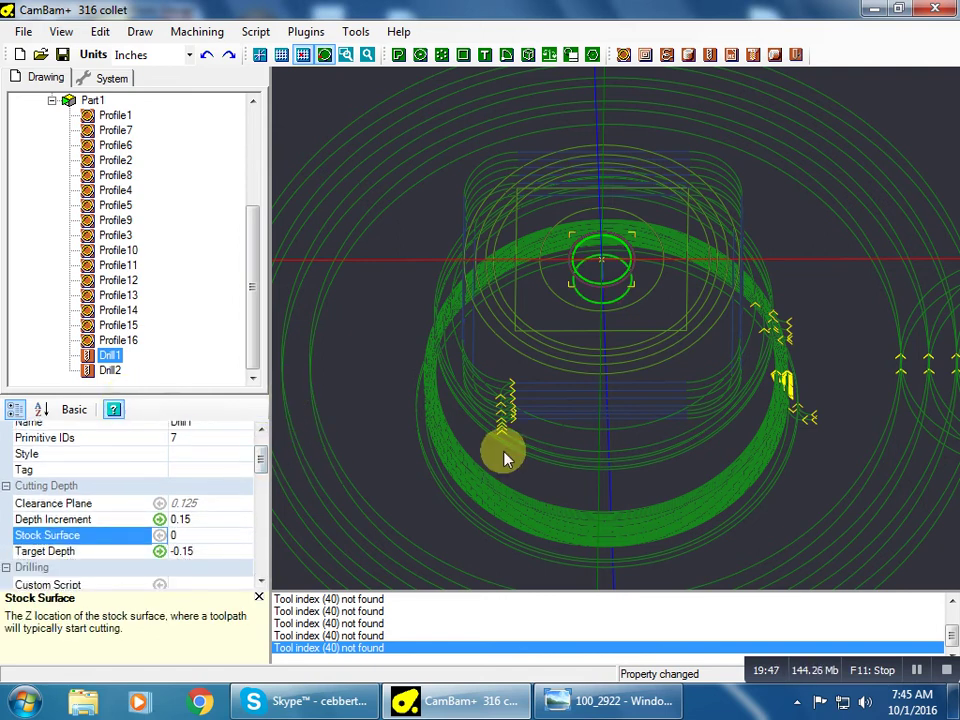
{"action": "left_click_drag", "start_coordinate": [514, 435], "coordinate": [369, 336], "text": "alt"}
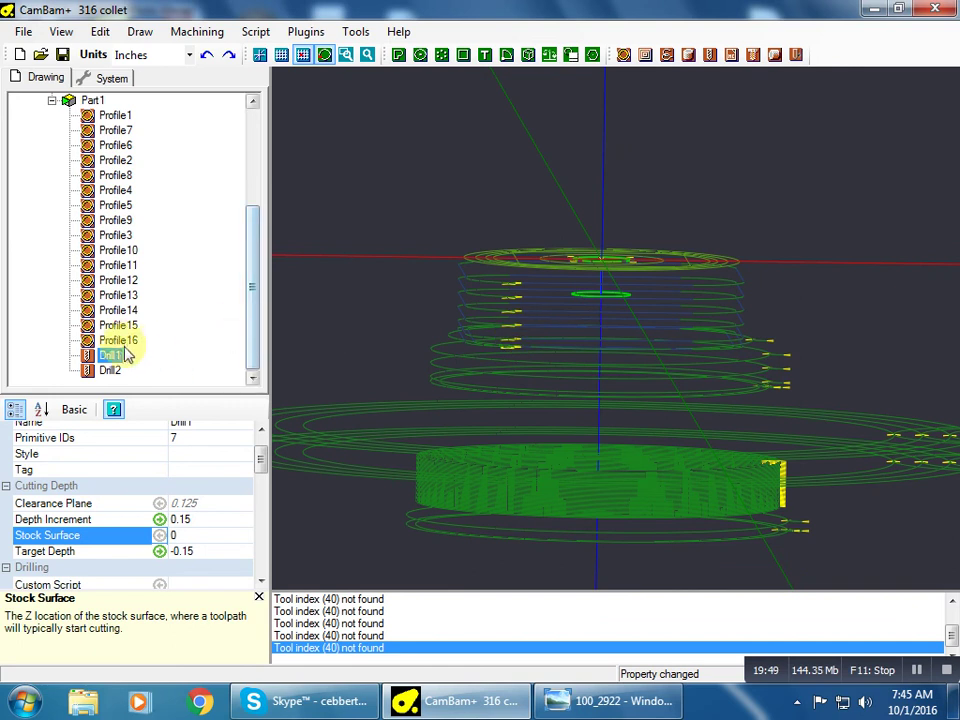
- Disable all profile operations, Profile1 through Profile16
{"action": "left_click", "coordinate": [113, 340]}
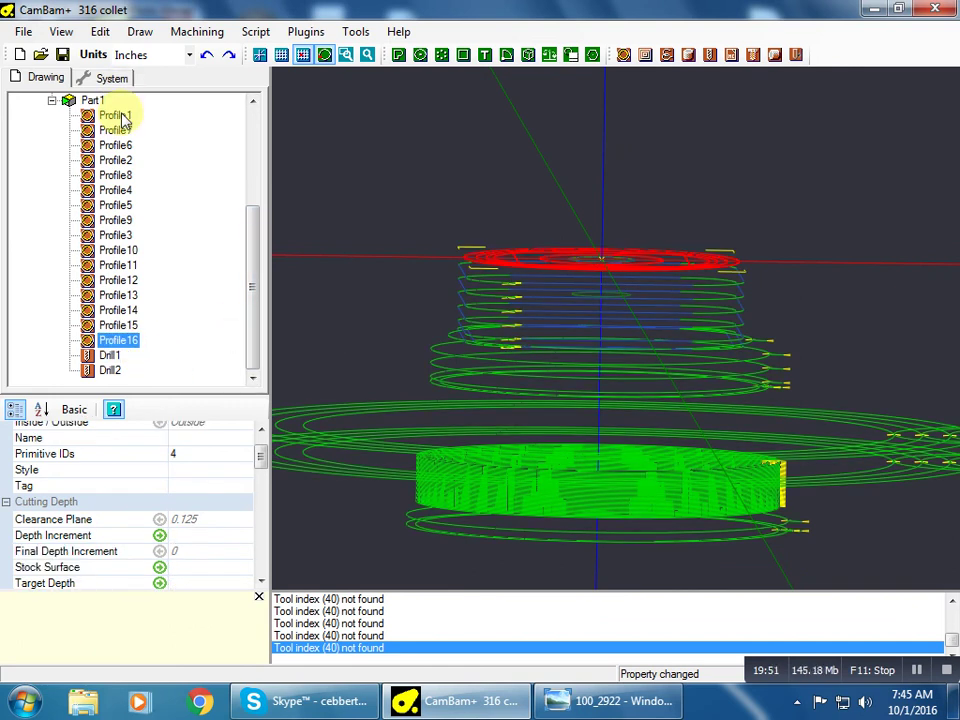
{"action": "left_click", "coordinate": [116, 117], "text": "shift"}
{"action": "right_click", "coordinate": [124, 120]}
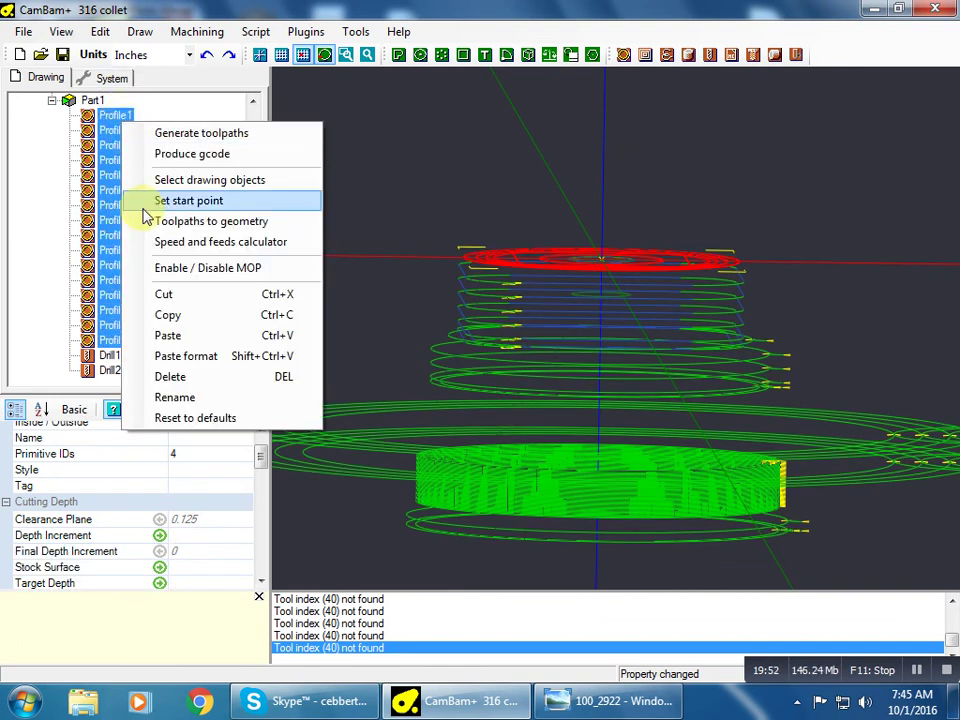
{"action": "left_click", "coordinate": [190, 270]}
- Copy Drill1 and paste its format onto Drill2
{"action": "left_click", "coordinate": [108, 356]}
{"action": "right_click", "coordinate": [108, 356]}
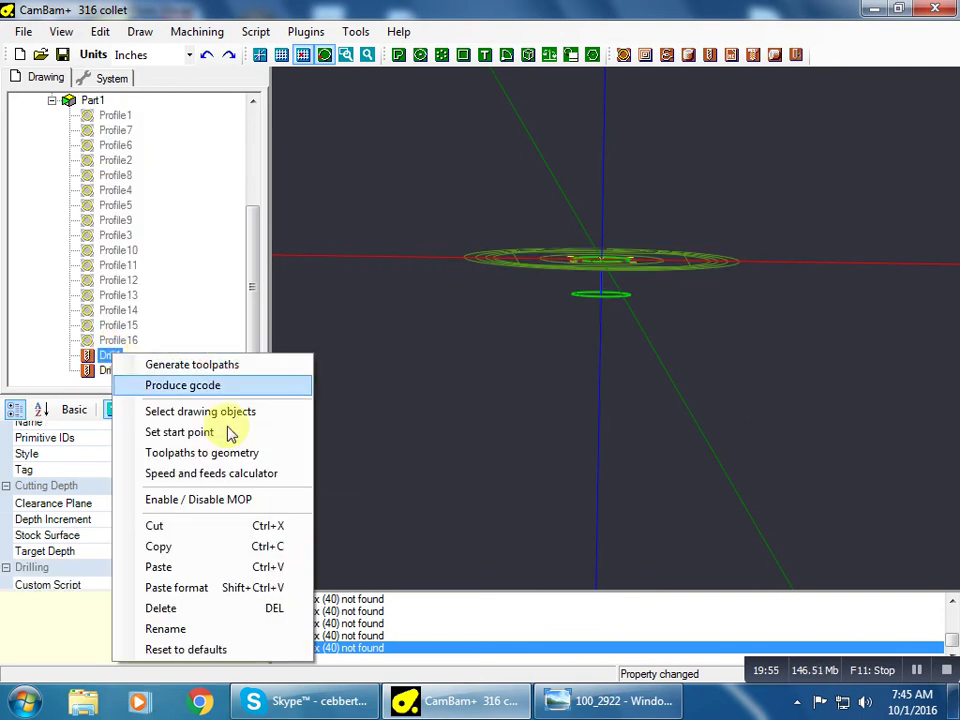
{"action": "left_click", "coordinate": [195, 547]}
{"action": "left_click", "coordinate": [110, 371]}
{"action": "right_click", "coordinate": [112, 370]}
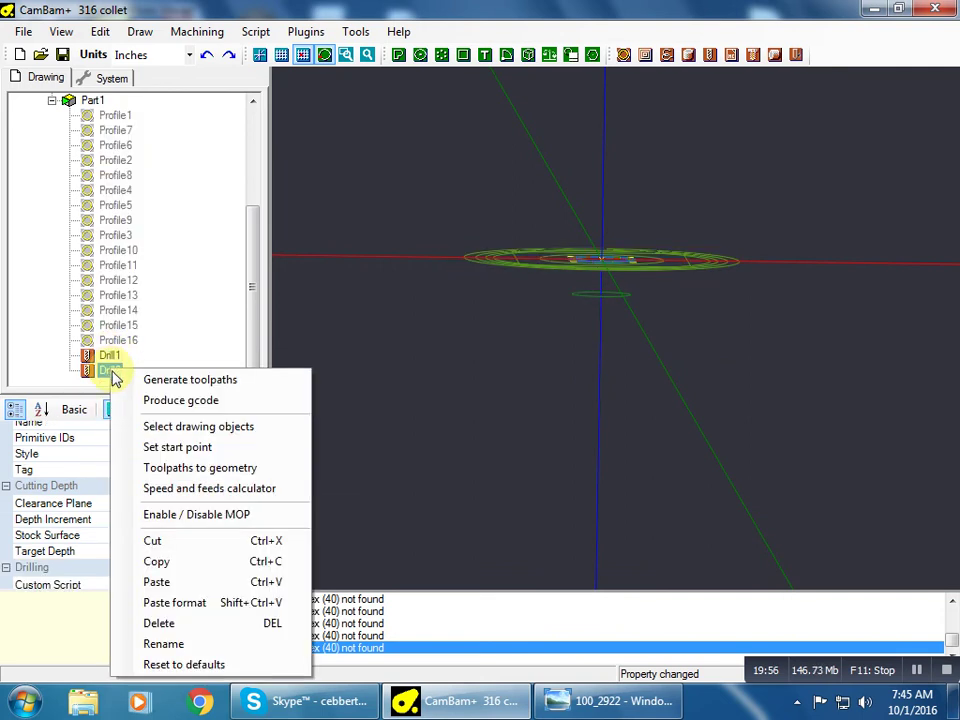
{"action": "left_click", "coordinate": [216, 603]}
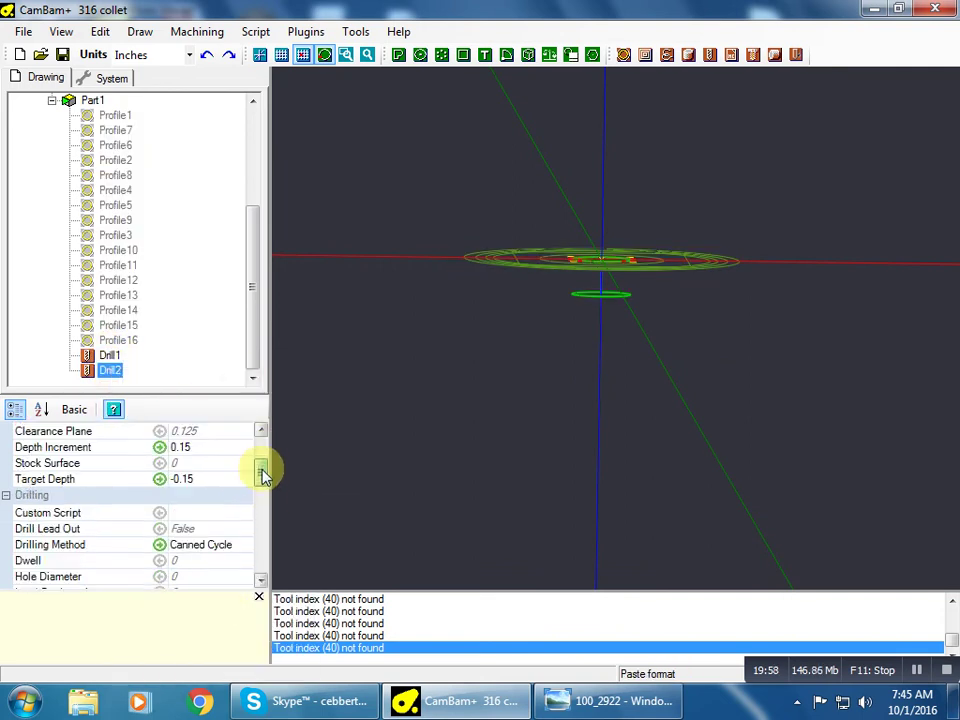
- Give Drill2 a 0.2813 tool diameter and tool number 21
{"action": "left_click_drag", "start_coordinate": [263, 474], "coordinate": [264, 561]}
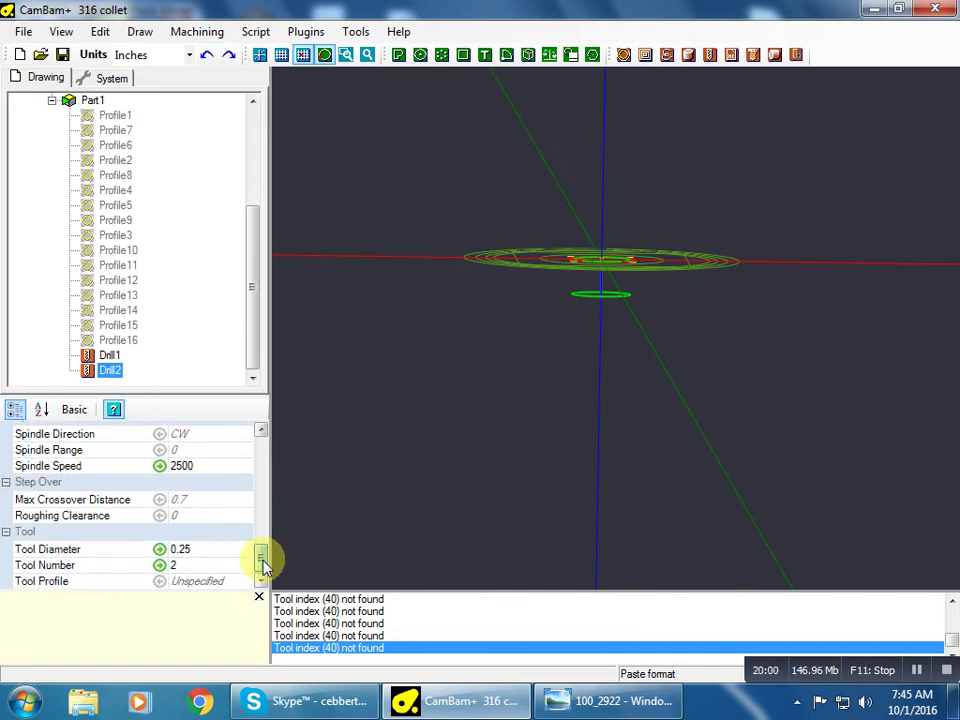
{"action": "left_click", "coordinate": [200, 550]}
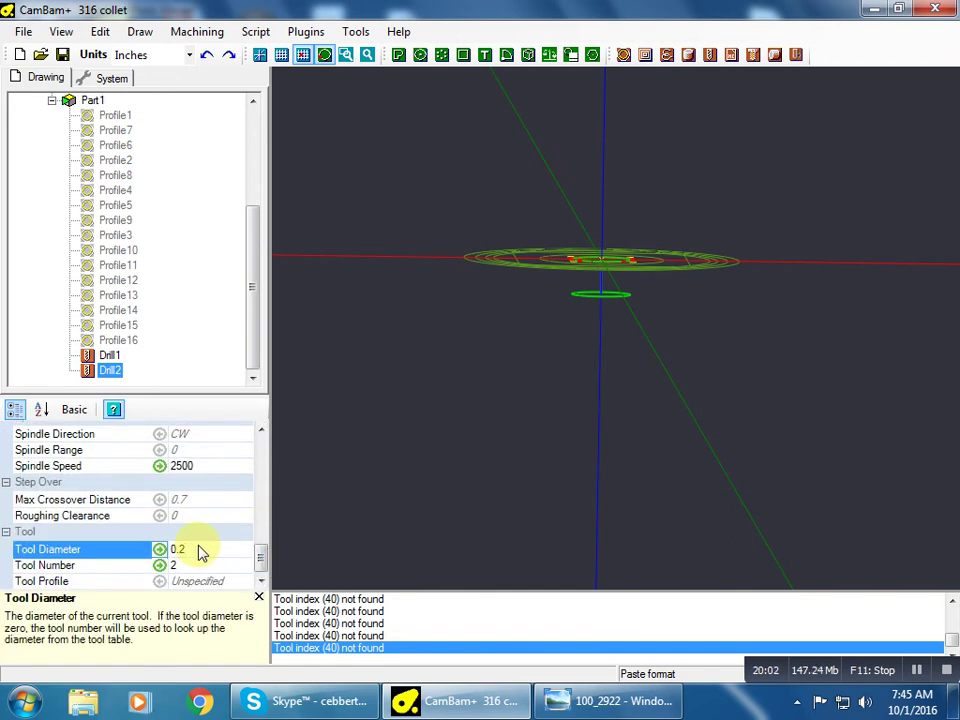
{"action": "key", "text": "BackSpace"}
{"action": "type", "text": "813"}
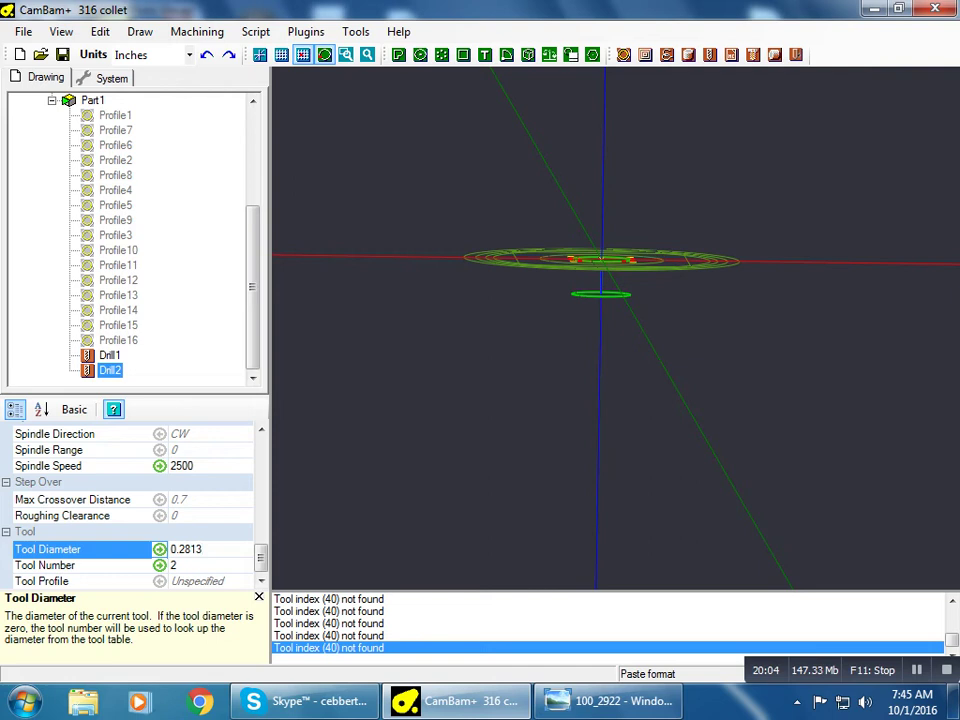
{"action": "left_click", "coordinate": [198, 566]}
{"action": "type", "text": "21"}
{"action": "left_click", "coordinate": [208, 502]}
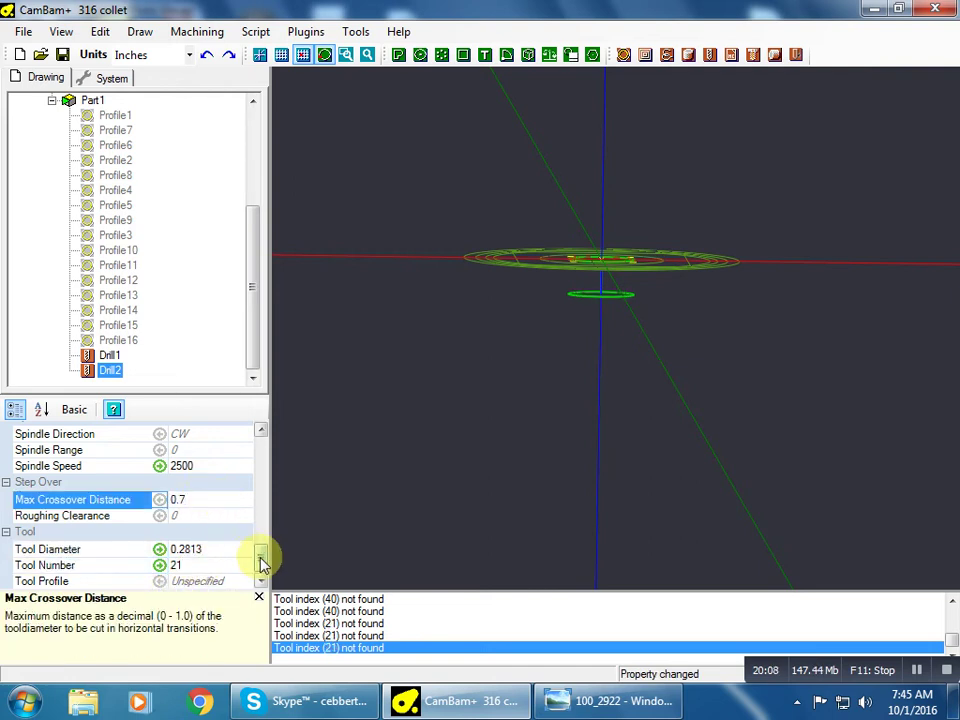
- Set Drill2's depth increment to 0 and its target depth to -1.3
{"action": "left_click_drag", "start_coordinate": [261, 564], "coordinate": [268, 472]}
{"action": "left_click", "coordinate": [221, 484]}
{"action": "key", "text": "BackSpace"}
{"action": "key", "text": "BackSpace"}
{"action": "key", "text": "BackSpace"}
{"action": "left_click", "coordinate": [212, 516]}
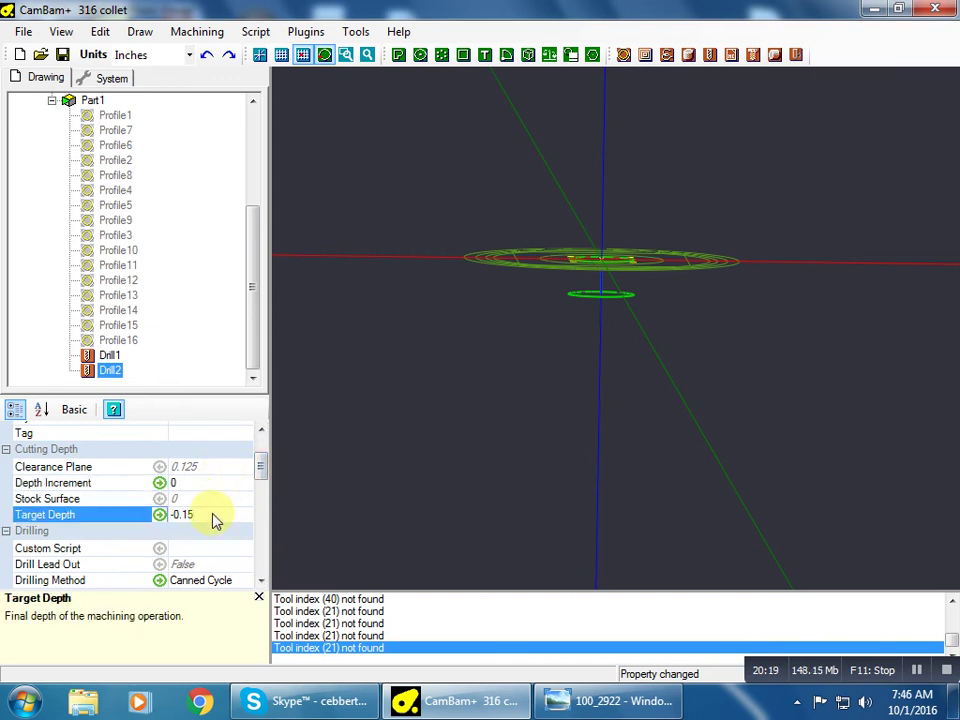
{"action": "key", "text": "BackSpace"}
{"action": "key", "text": "BackSpace"}
{"action": "key", "text": "BackSpace"}
{"action": "key", "text": "BackSpace"}
{"action": "key", "text": "BackSpace"}
{"action": "type", "text": "1.3"}
{"action": "key", "text": "BackSpace"}
{"action": "key", "text": "BackSpace"}
{"action": "type", "text": "-1.3"}
{"action": "key", "text": "BackSpace"}
{"action": "key", "text": "BackSpace"}
{"action": "key", "text": "BackSpace"}
{"action": "key", "text": "BackSpace"}
{"action": "key", "text": "BackSpace"}
{"action": "type", "text": "-1.3"}
{"action": "left_click", "coordinate": [222, 498]}
- Set Drill2's peck distance to 0.2
{"action": "left_click_drag", "start_coordinate": [252, 472], "coordinate": [259, 484]}
{"action": "left_click", "coordinate": [199, 540]}
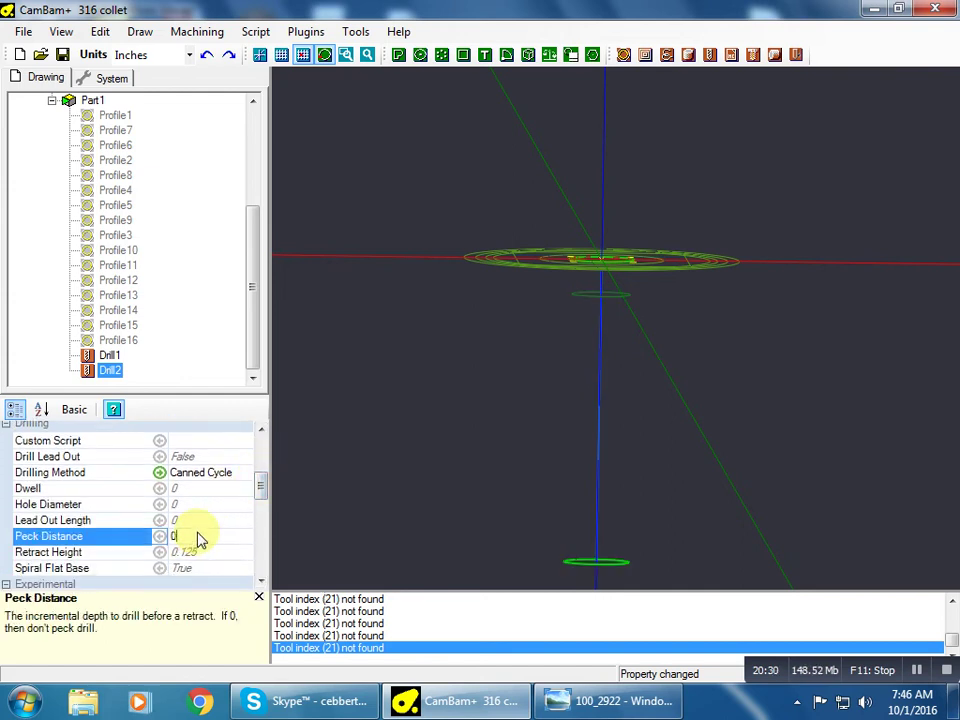
{"action": "type", "text": ".2"}
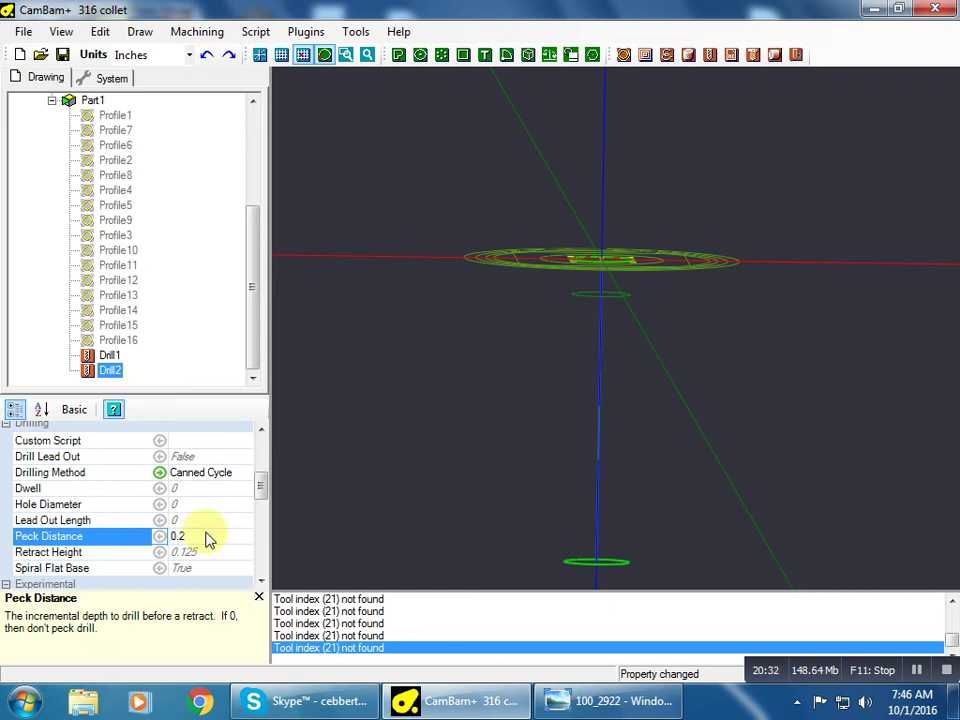
{"action": "left_click", "coordinate": [206, 522]}
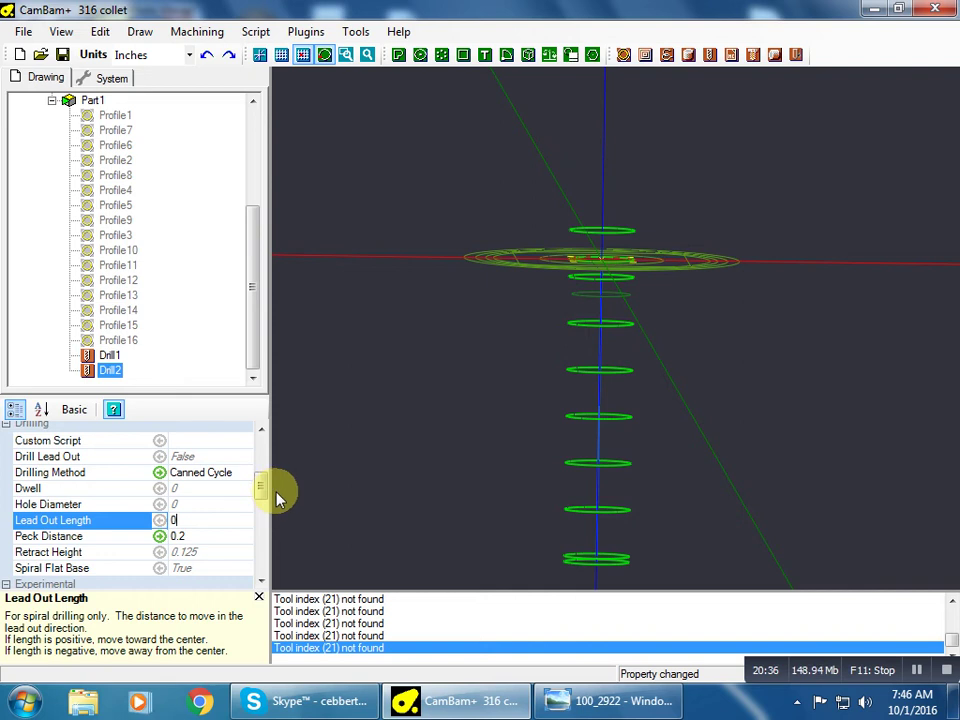
{"action": "left_click_drag", "start_coordinate": [263, 494], "coordinate": [262, 548]}
- Re-enable all profile operations so their toolpath rings show again
{"action": "left_click", "coordinate": [119, 340]}
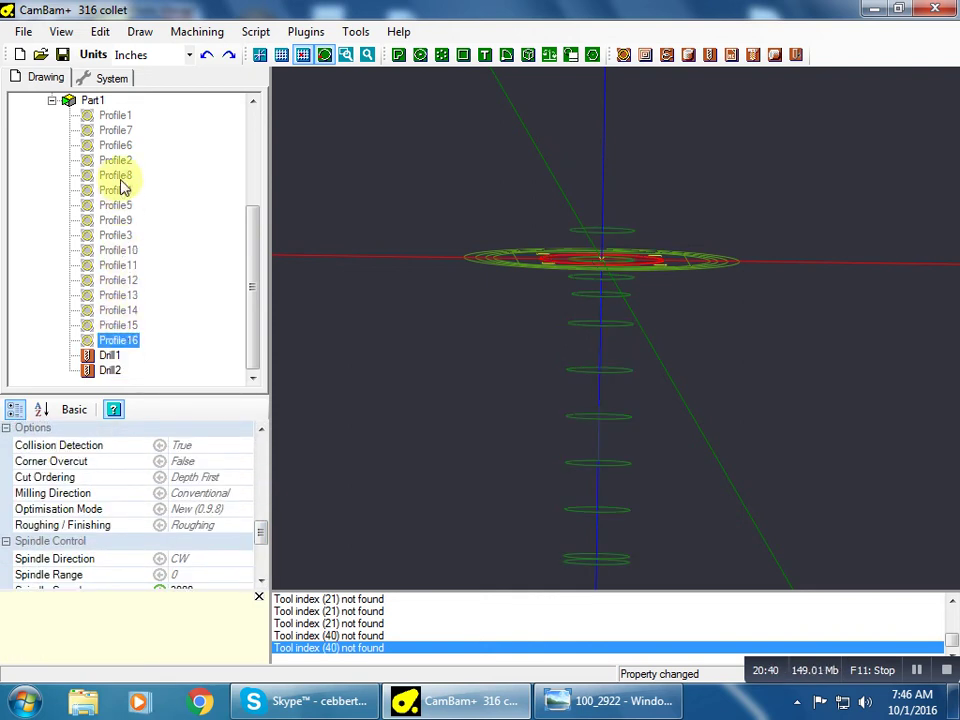
{"action": "left_click", "coordinate": [115, 117], "text": "shift"}
{"action": "right_click", "coordinate": [130, 113]}
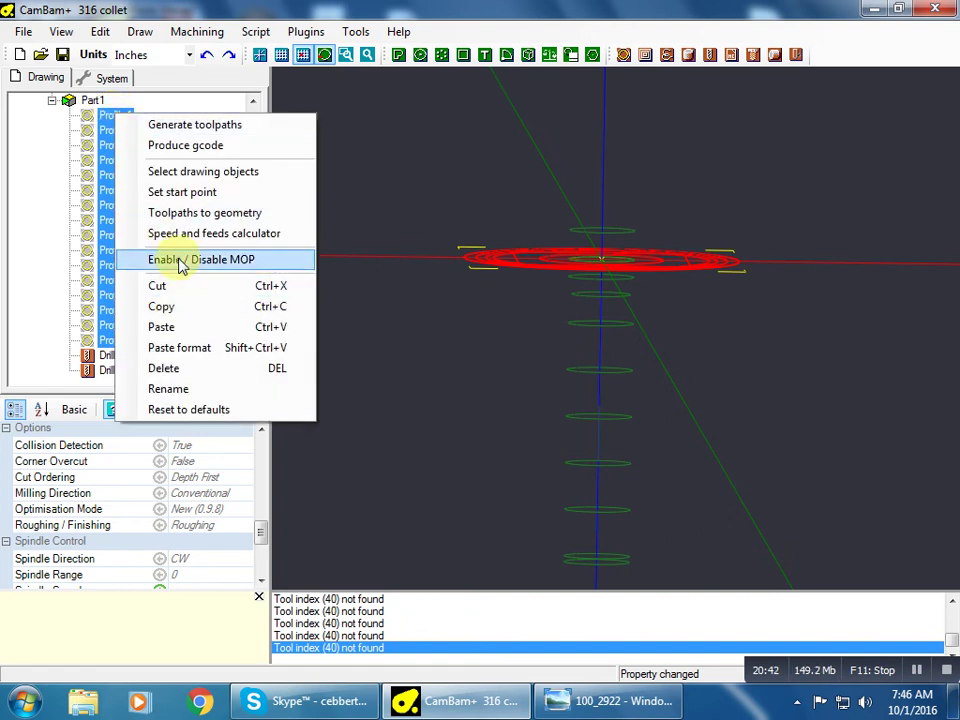
{"action": "left_click", "coordinate": [182, 259]}
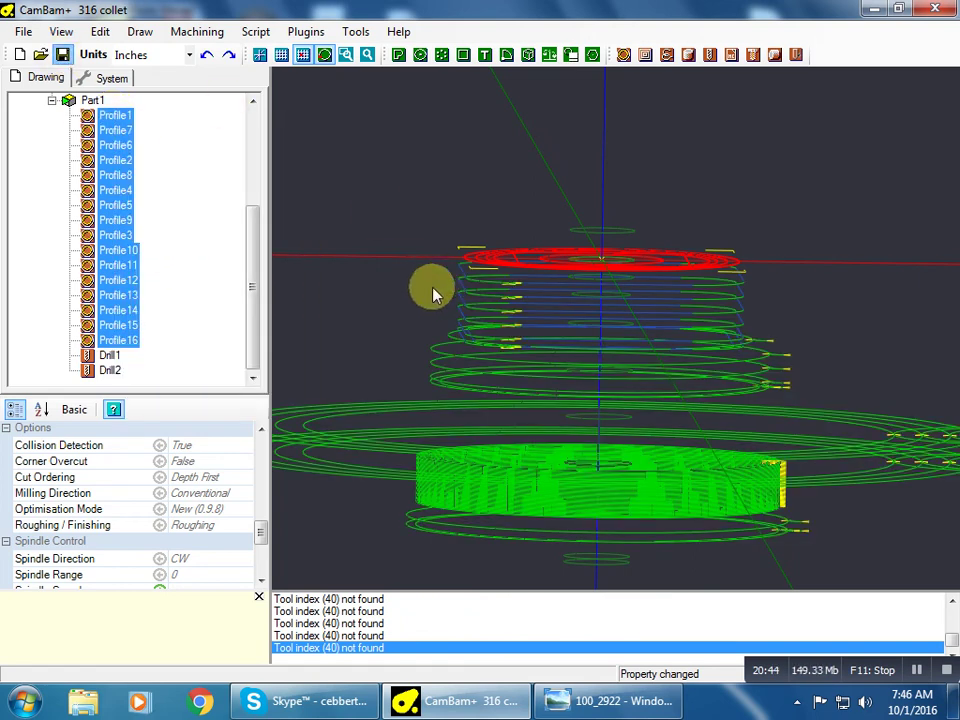
{"action": "left_click_drag", "start_coordinate": [250, 300], "coordinate": [255, 256]}
{"action": "left_click_drag", "start_coordinate": [516, 274], "coordinate": [516, 318], "text": "alt"}
- Step through the profile operations down to Profile16, reviewing each toolpath
{"action": "left_click", "coordinate": [118, 191]}
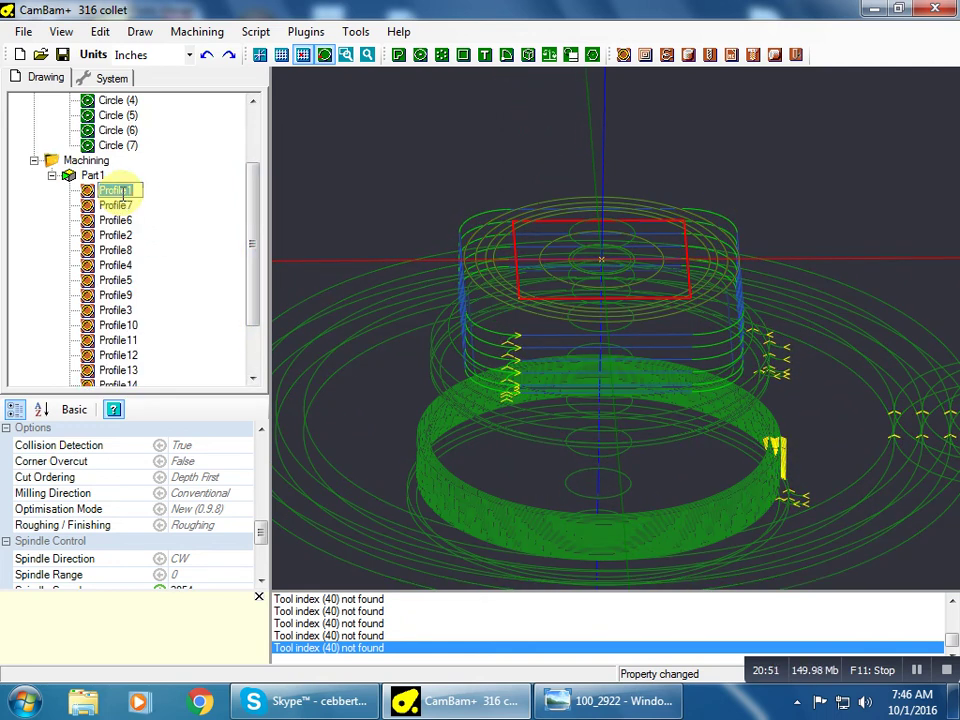
{"action": "key", "text": "End"}
{"action": "left_click", "coordinate": [132, 206]}
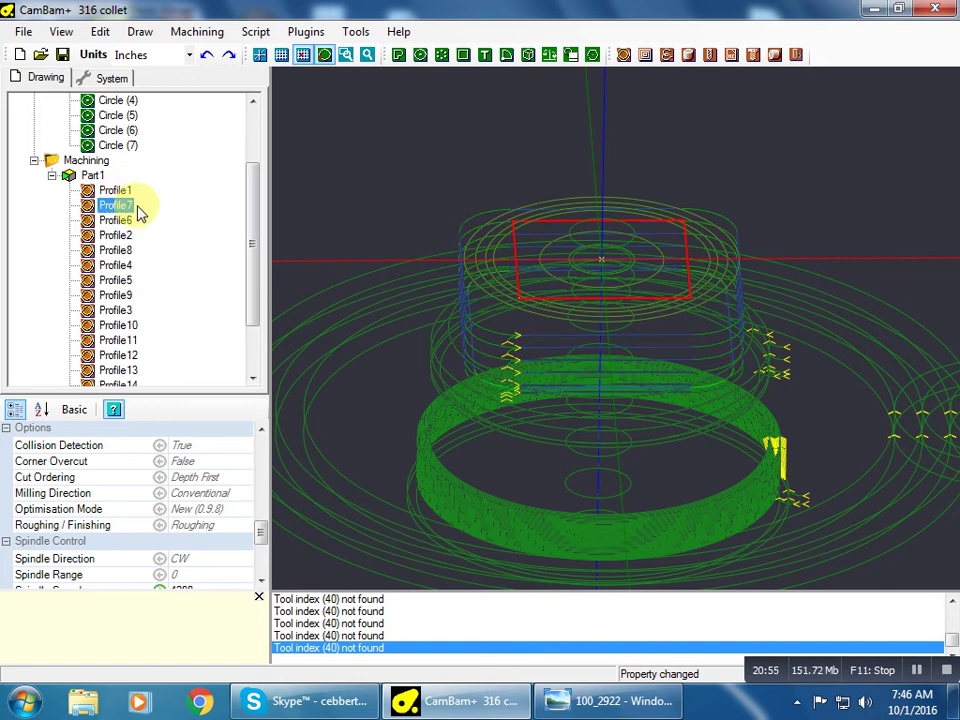
{"action": "key", "text": "Down"}
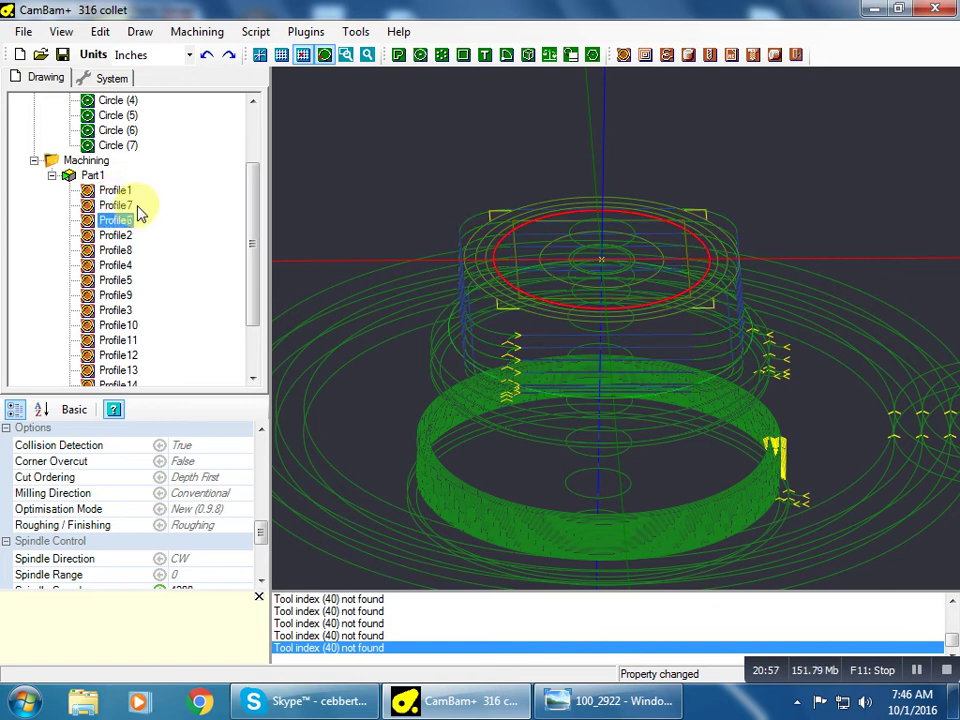
{"action": "key", "text": "Down"}
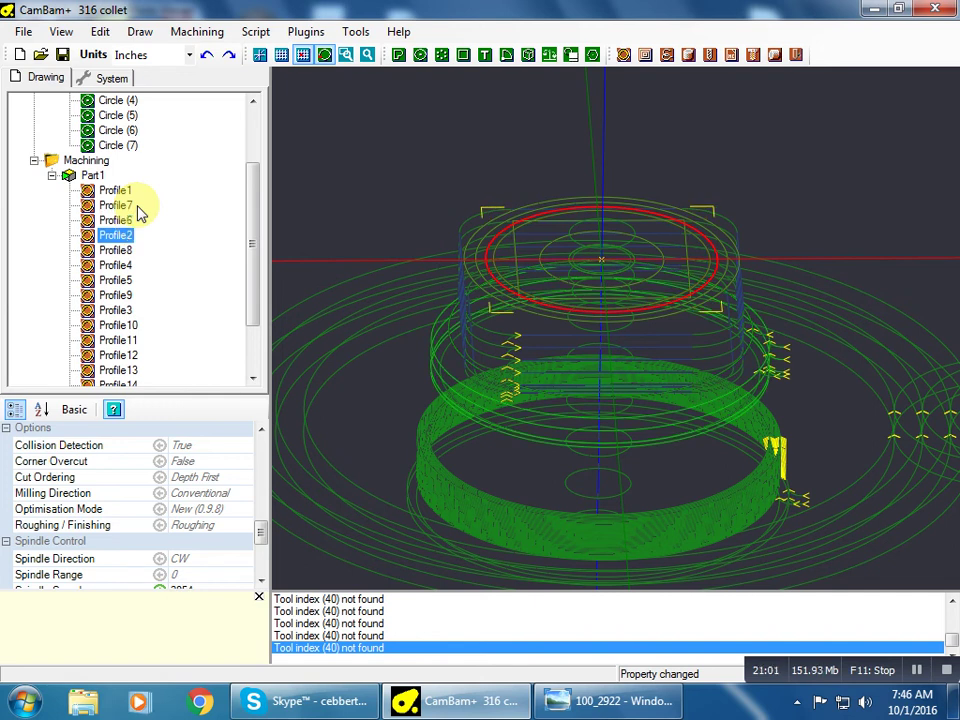
{"action": "key", "text": "Down"}
{"action": "key", "text": "Down"}
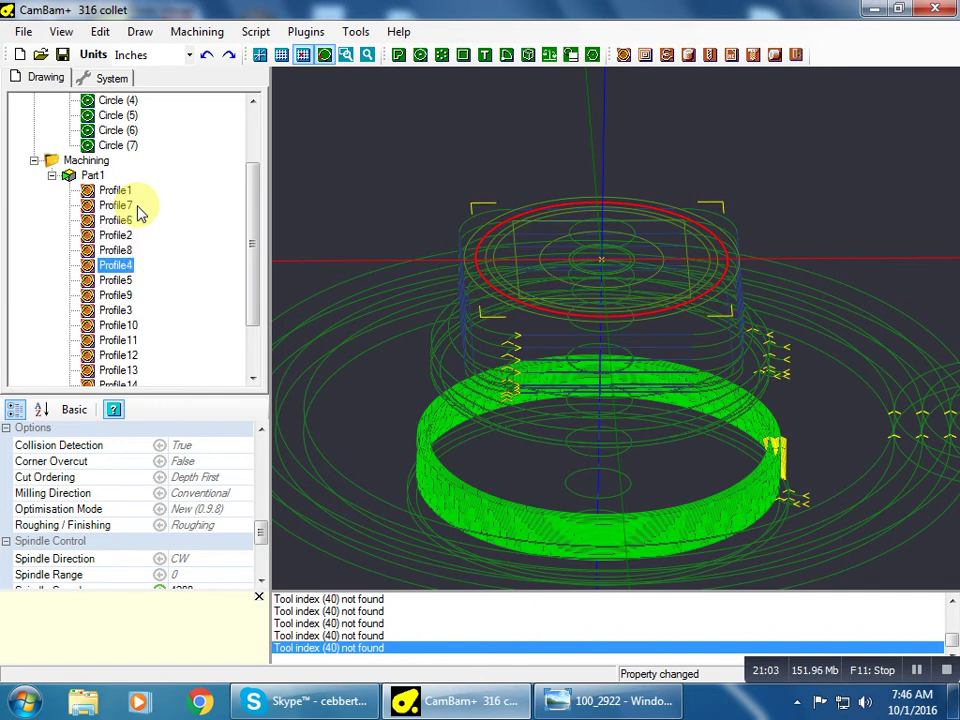
{"action": "key", "text": "Down"}
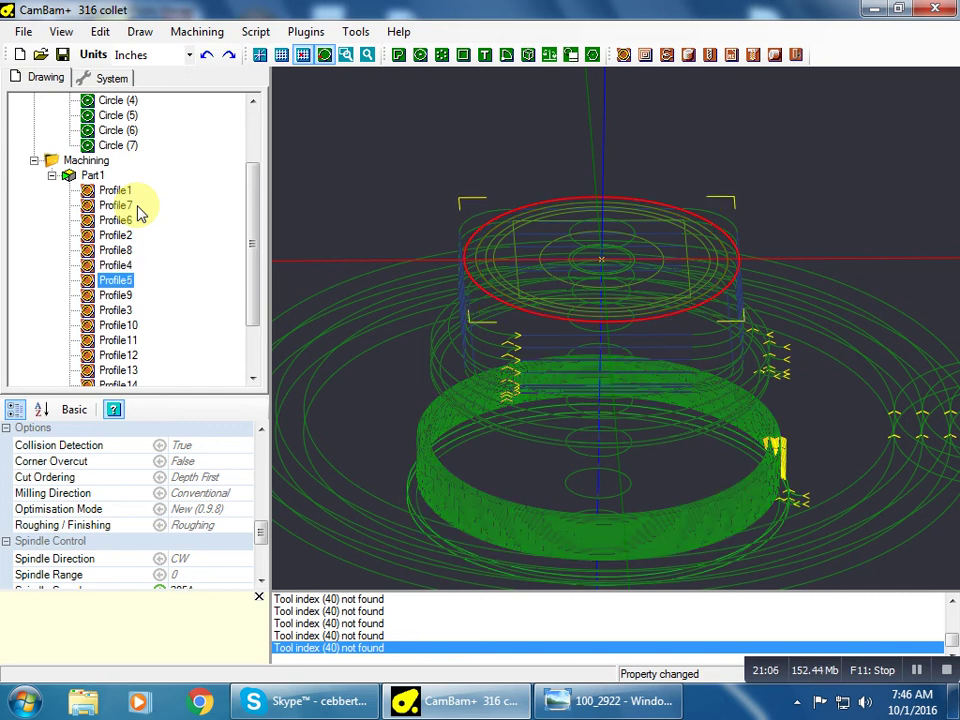
{"action": "key", "text": "Down"}
{"action": "key", "text": "Down"}
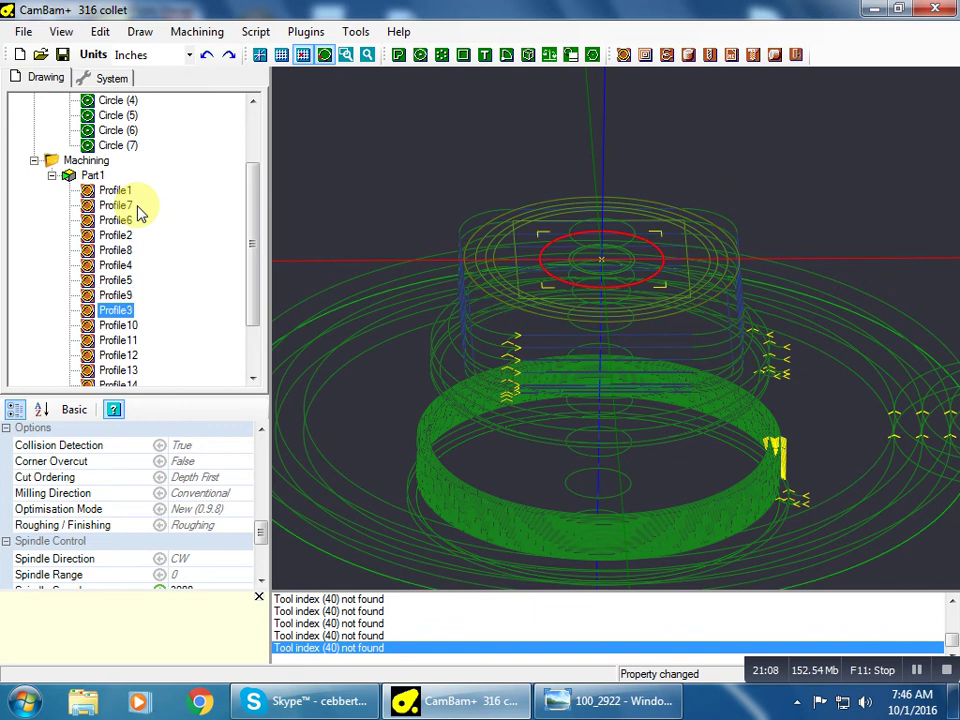
{"action": "key", "text": "Down"}
{"action": "key", "text": "Down"}
{"action": "key", "text": "Down"}
{"action": "key", "text": "Down"}
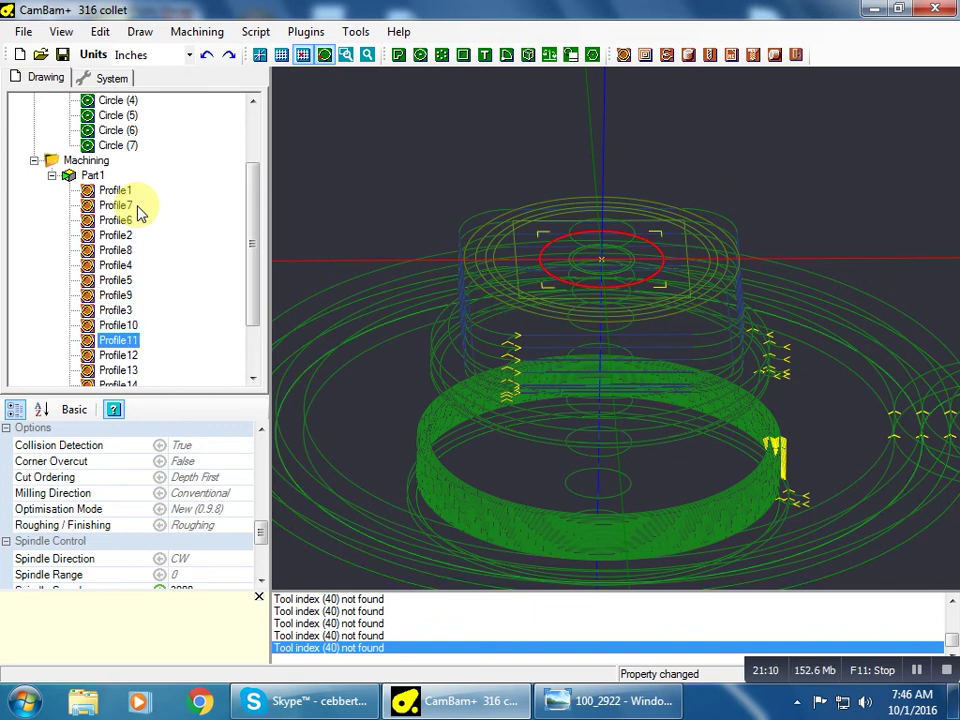
{"action": "key", "text": "Down"}
{"action": "key", "text": "Down"}
{"action": "key", "text": "Down"}
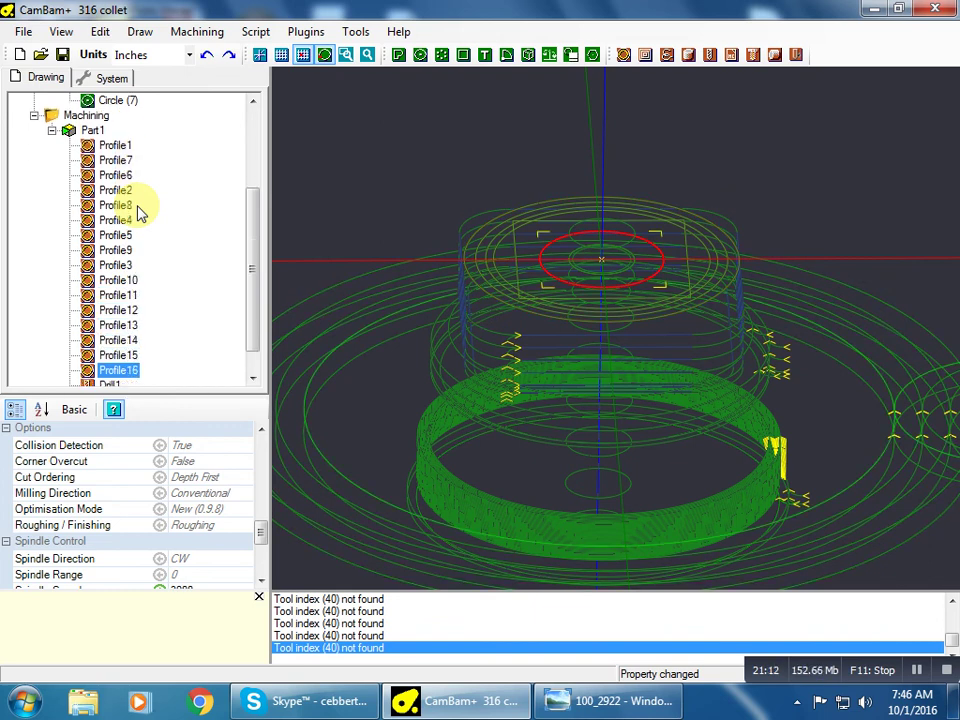
{"action": "key", "text": "Down"}
{"action": "key", "text": "Down"}
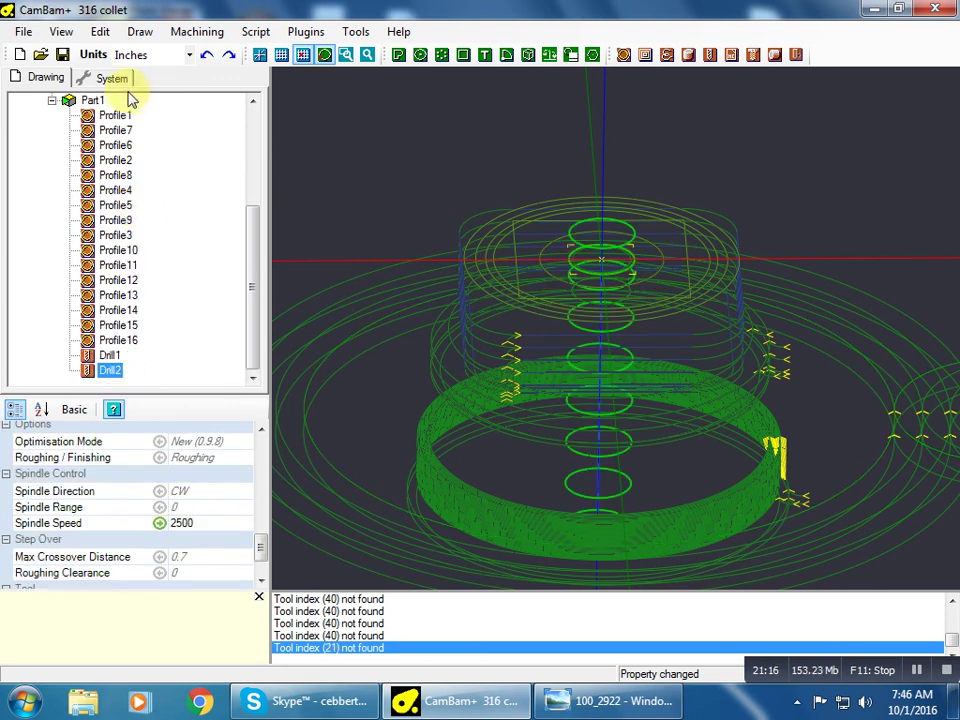
- Save the project and put Profile1 into rename mode
{"action": "left_click", "coordinate": [62, 54]}
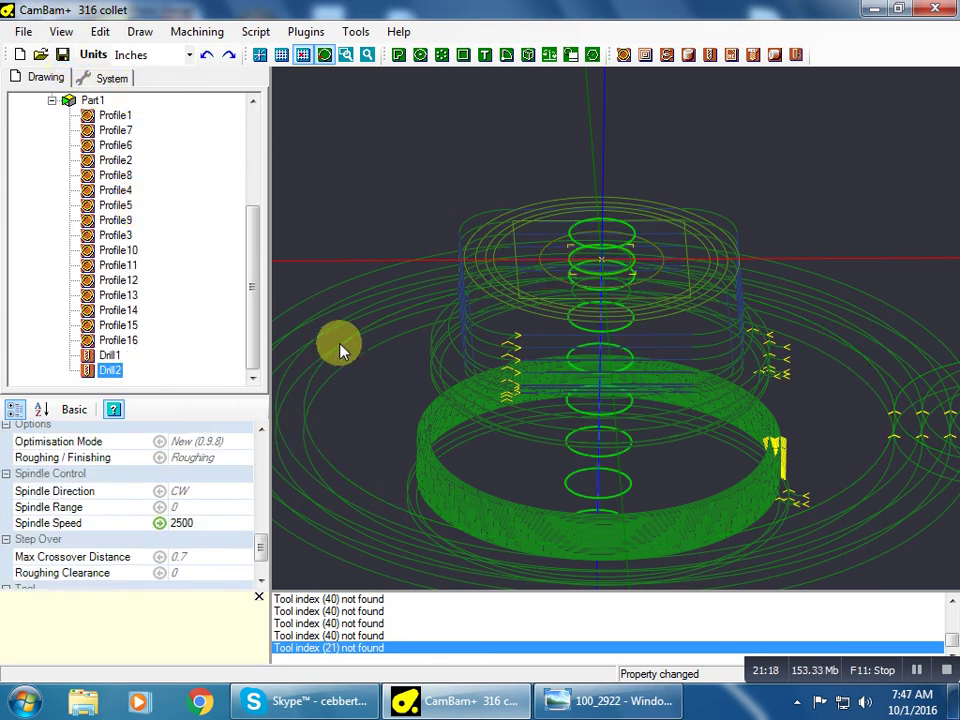
{"action": "left_click", "coordinate": [110, 146]}
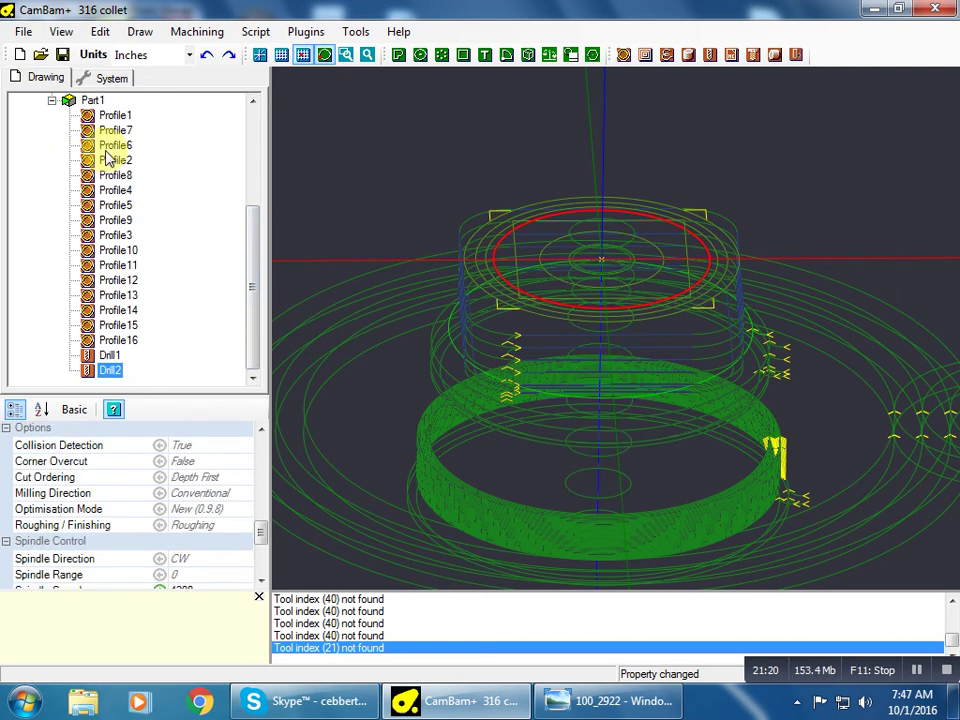
{"action": "left_click", "coordinate": [115, 116]}
{"action": "left_click", "coordinate": [122, 116]}
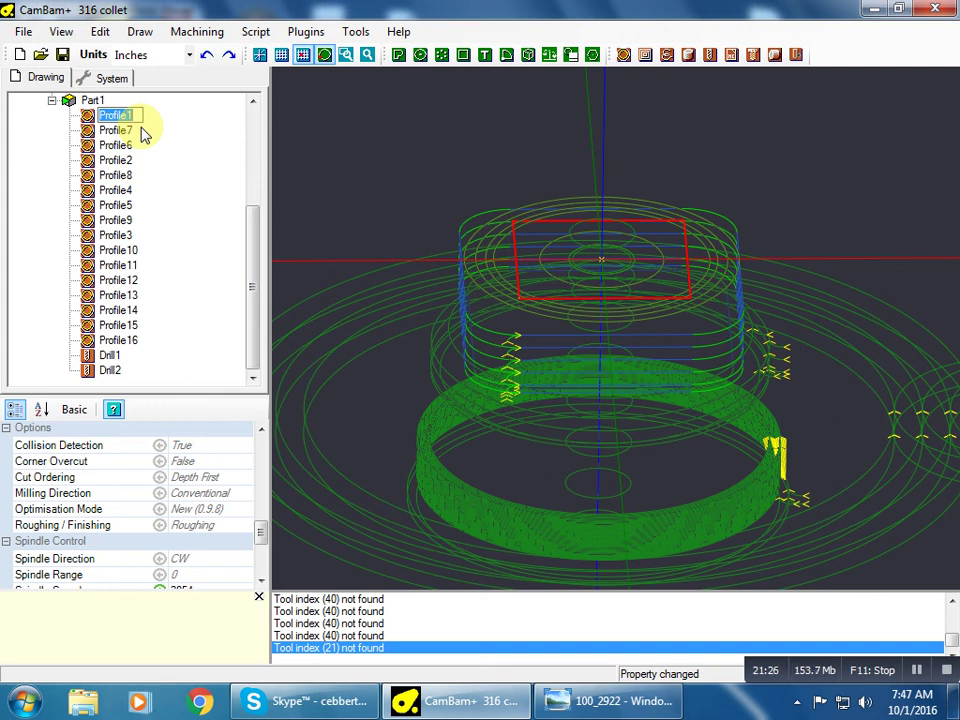
- Rename Profile1 to 'square rough', leaving Drill1's name unchanged
{"action": "left_click", "coordinate": [118, 116]}
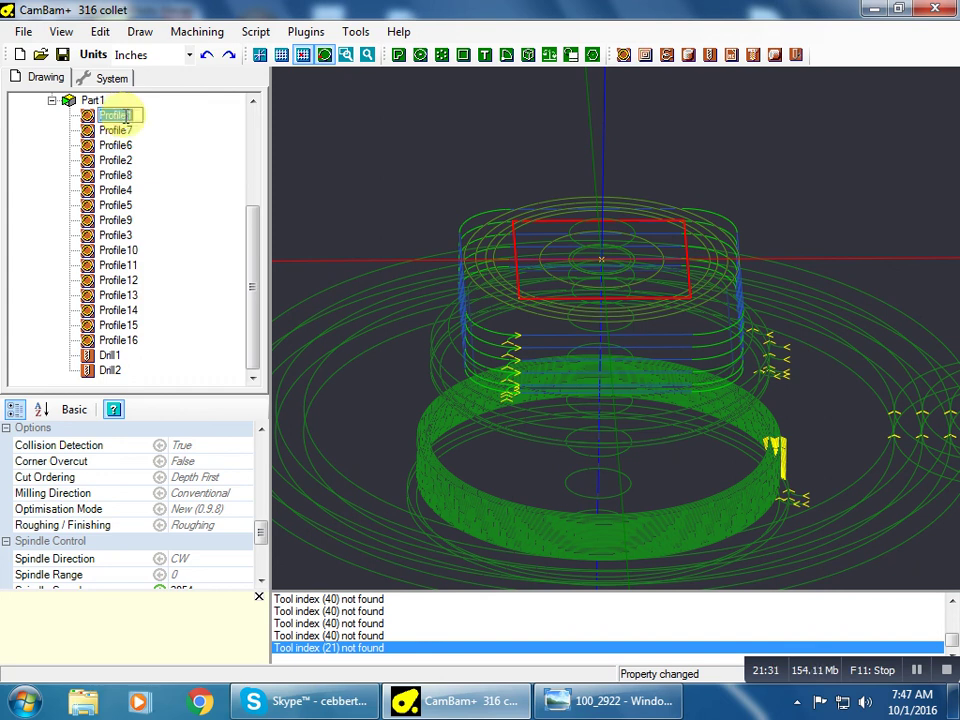
{"action": "type", "text": "squ"}
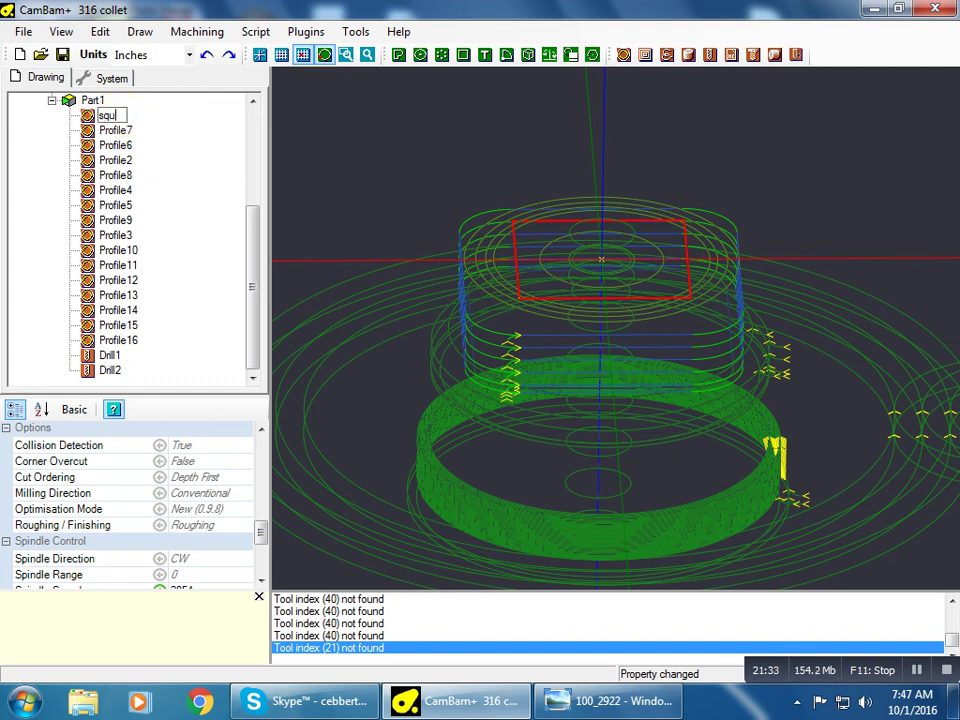
{"action": "type", "text": "are rough"}
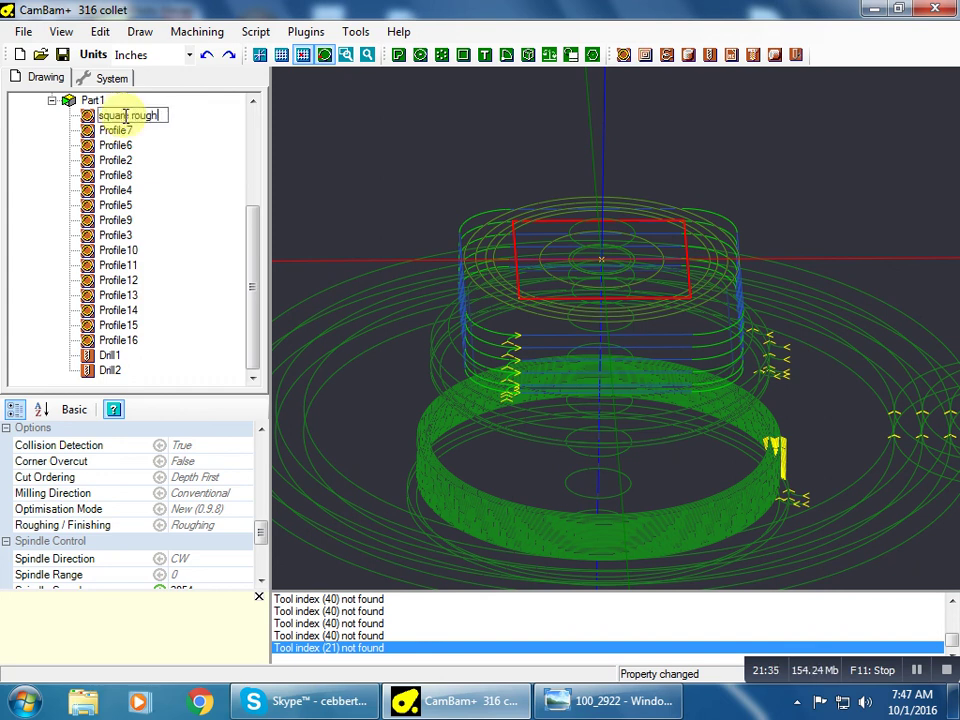
{"action": "left_click", "coordinate": [118, 135]}
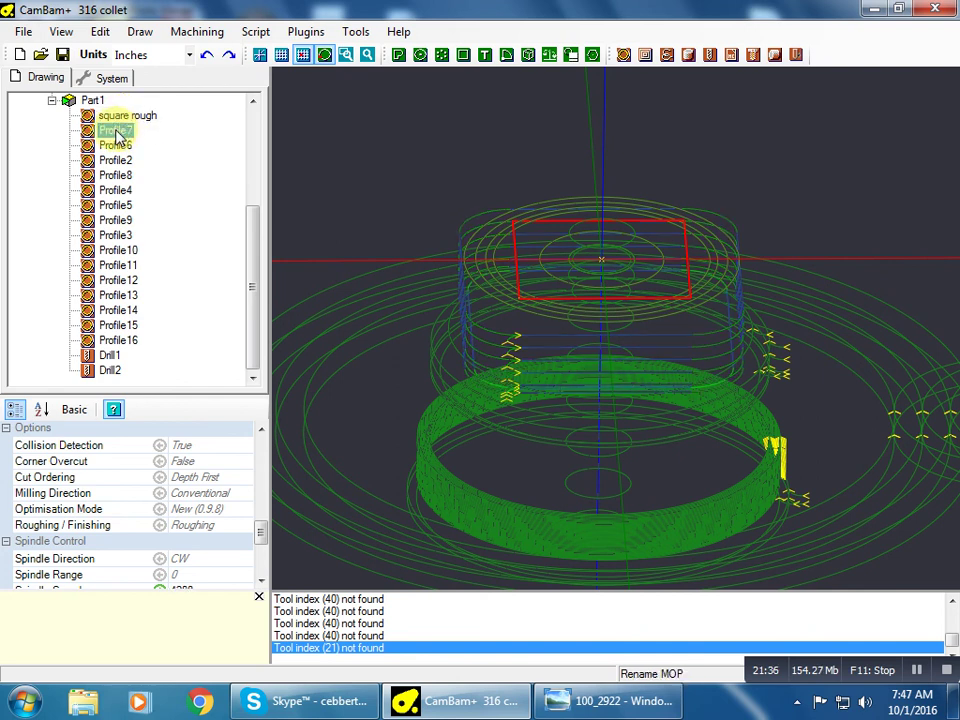
{"action": "left_click", "coordinate": [118, 133]}
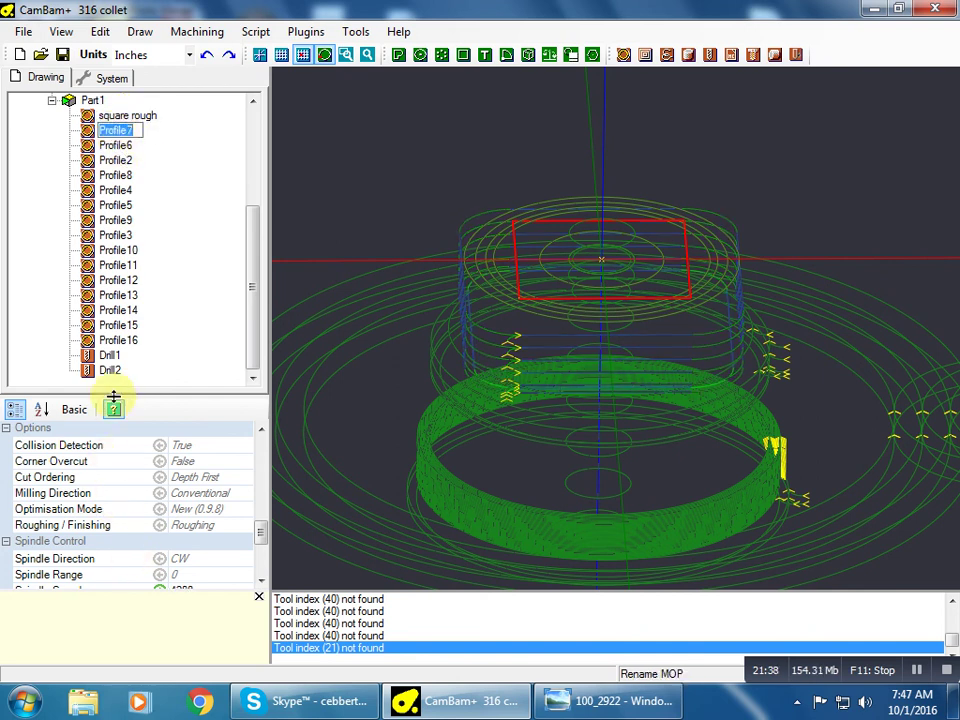
{"action": "left_click", "coordinate": [108, 356]}
{"action": "left_click", "coordinate": [109, 356]}
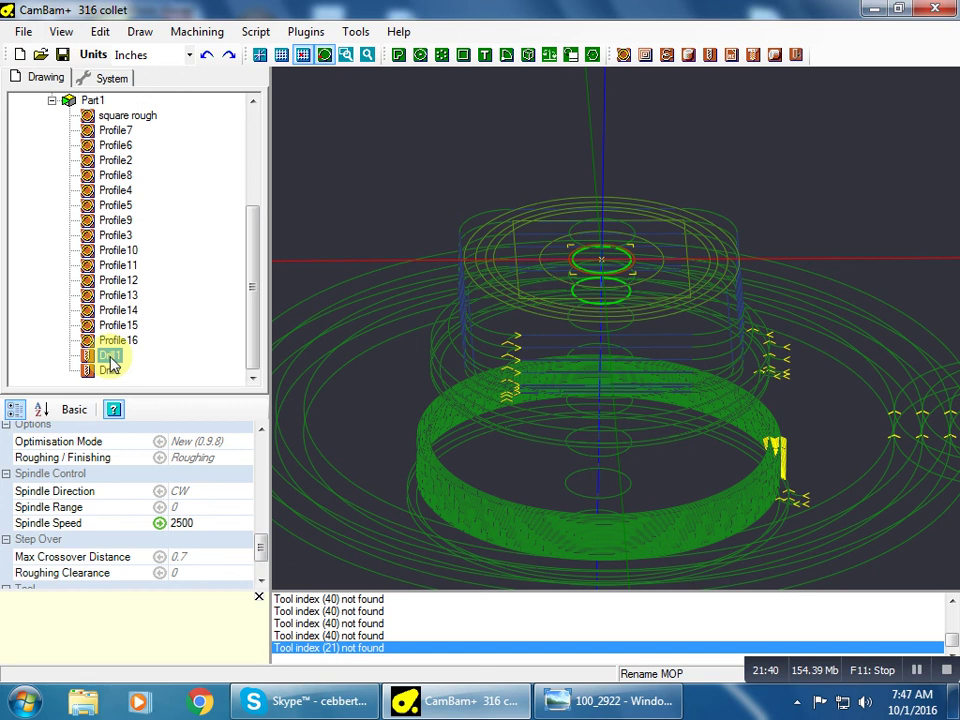
{"action": "left_click", "coordinate": [128, 115]}
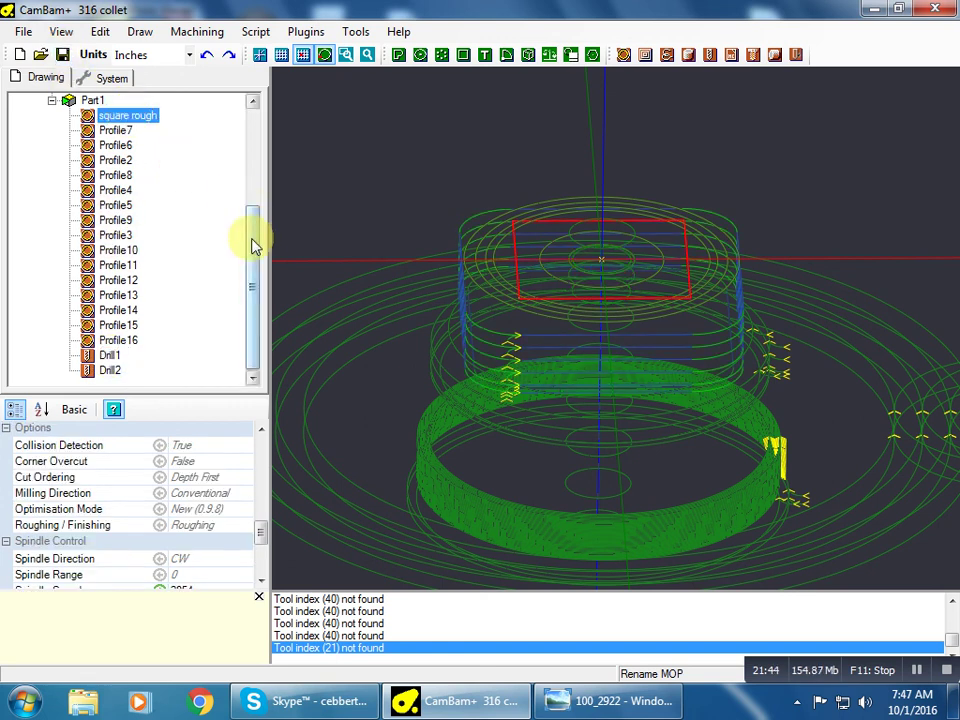
{"action": "left_click_drag", "start_coordinate": [253, 246], "coordinate": [256, 197]}
- Regenerate all toolpaths, then produce the gcode and save it to the Desktop as '316 collet'
{"action": "right_click", "coordinate": [95, 160]}
{"action": "left_click", "coordinate": [130, 169]}
{"action": "right_click", "coordinate": [102, 162]}
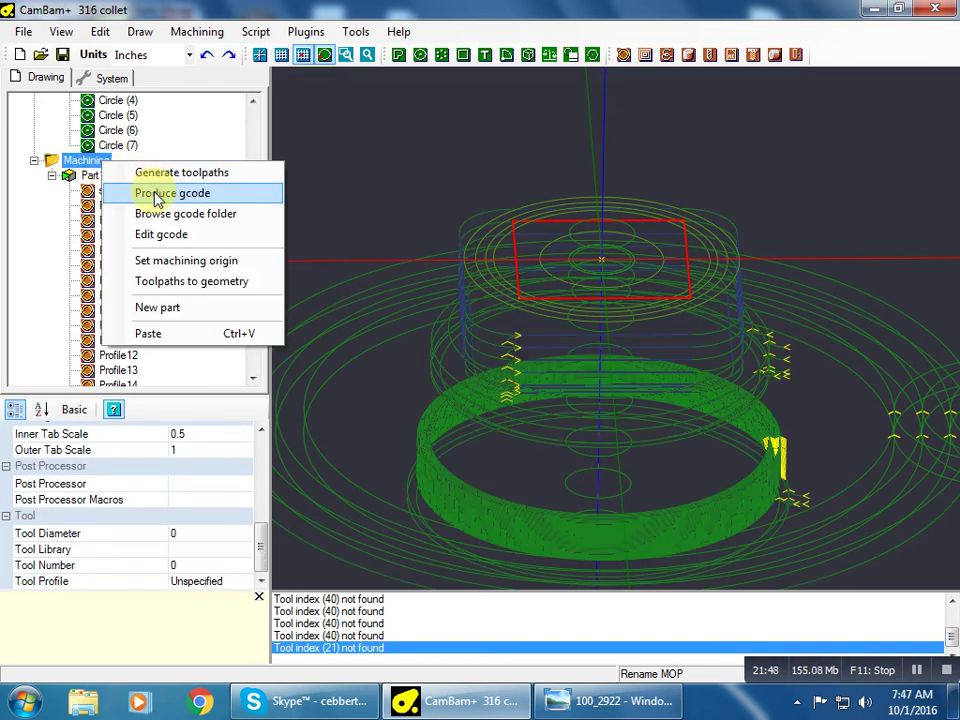
{"action": "left_click", "coordinate": [184, 197]}
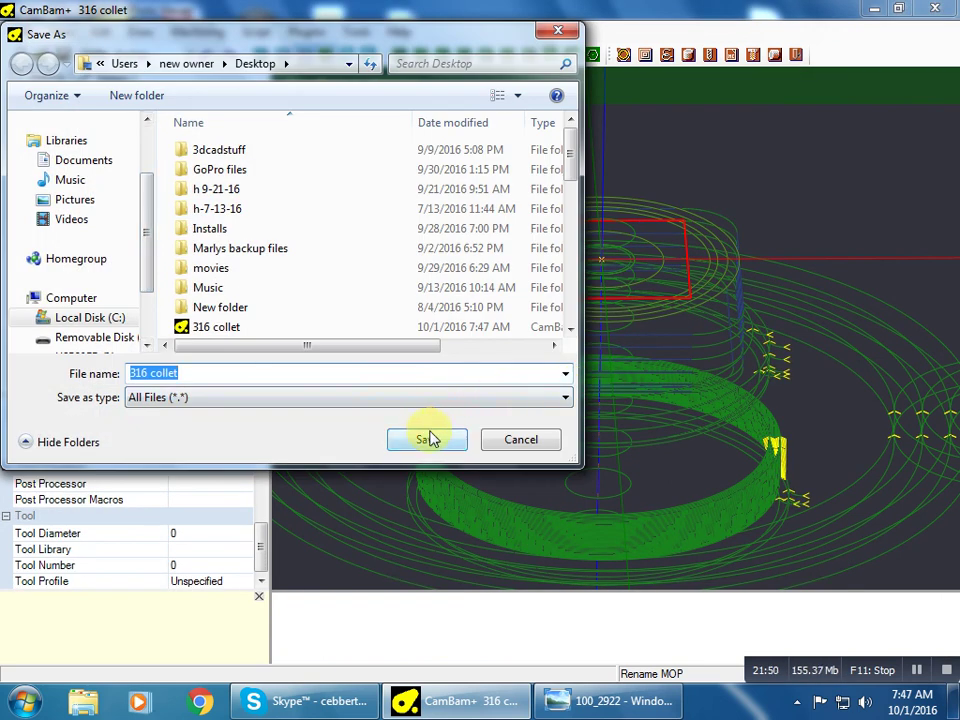
{"action": "left_click", "coordinate": [430, 440]}
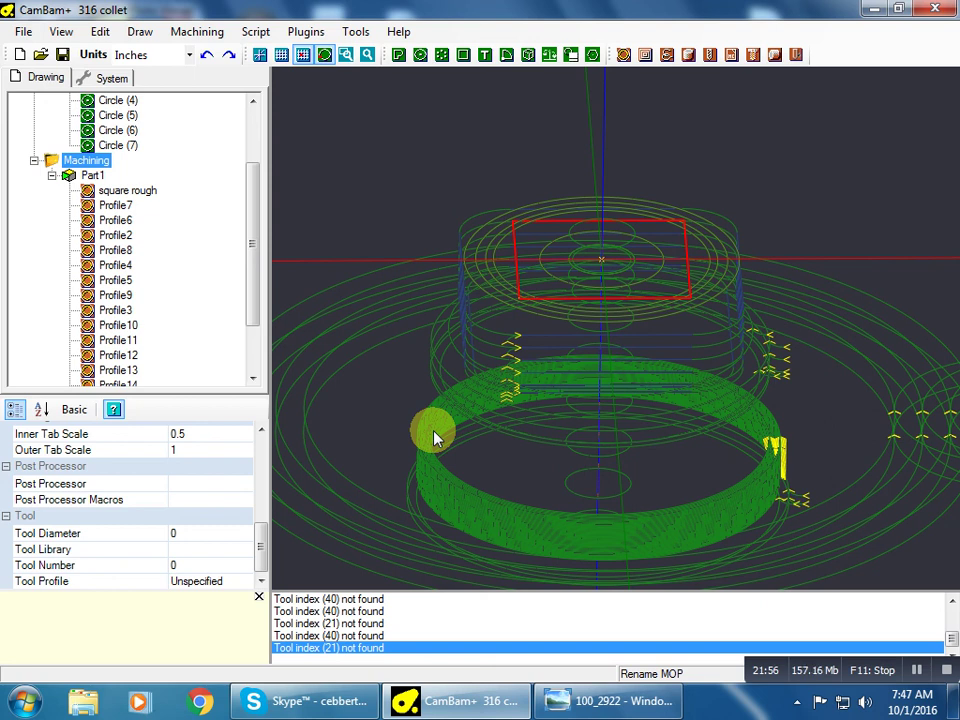
{"action": "left_click", "coordinate": [622, 702]}
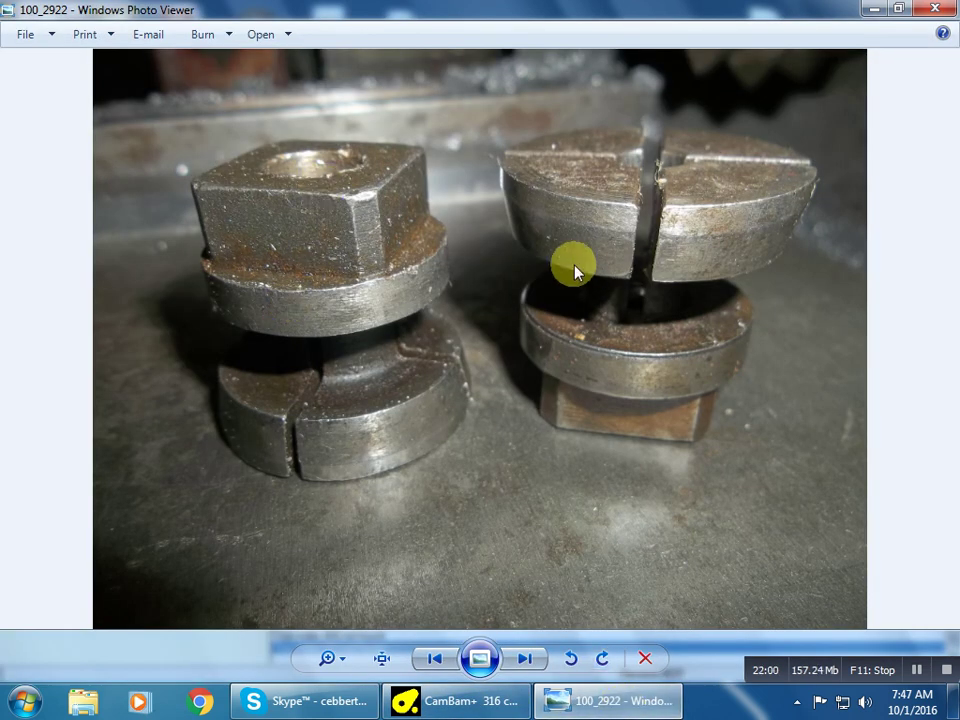
{"action": "key", "text": "alt+Tab"}
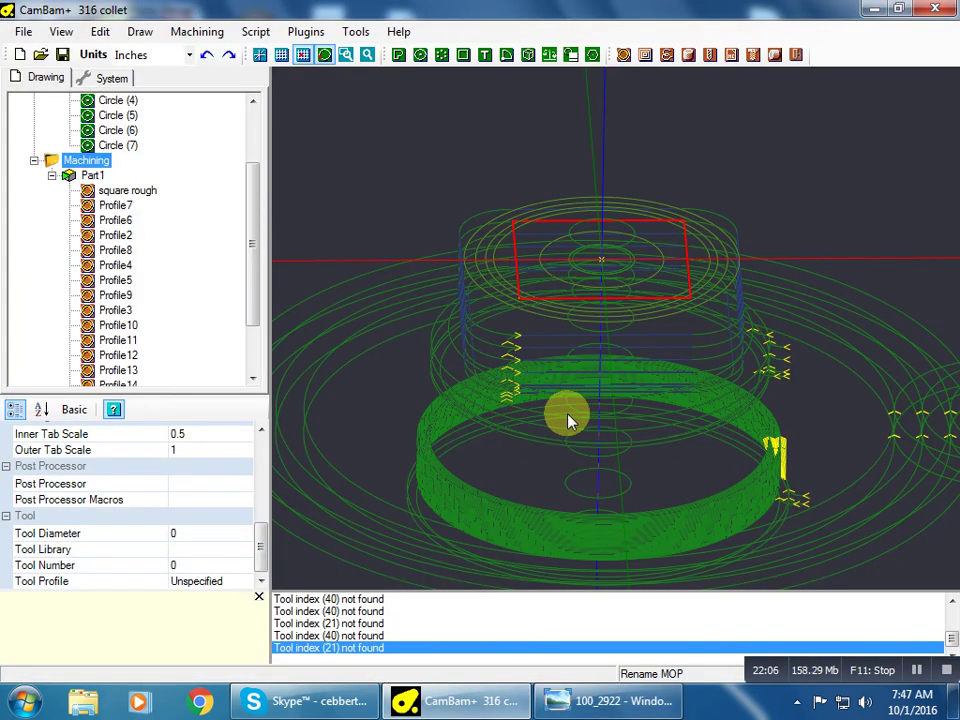
{"action": "scroll", "coordinate": [567, 417], "scroll_direction": "down", "scroll_amount": 1}
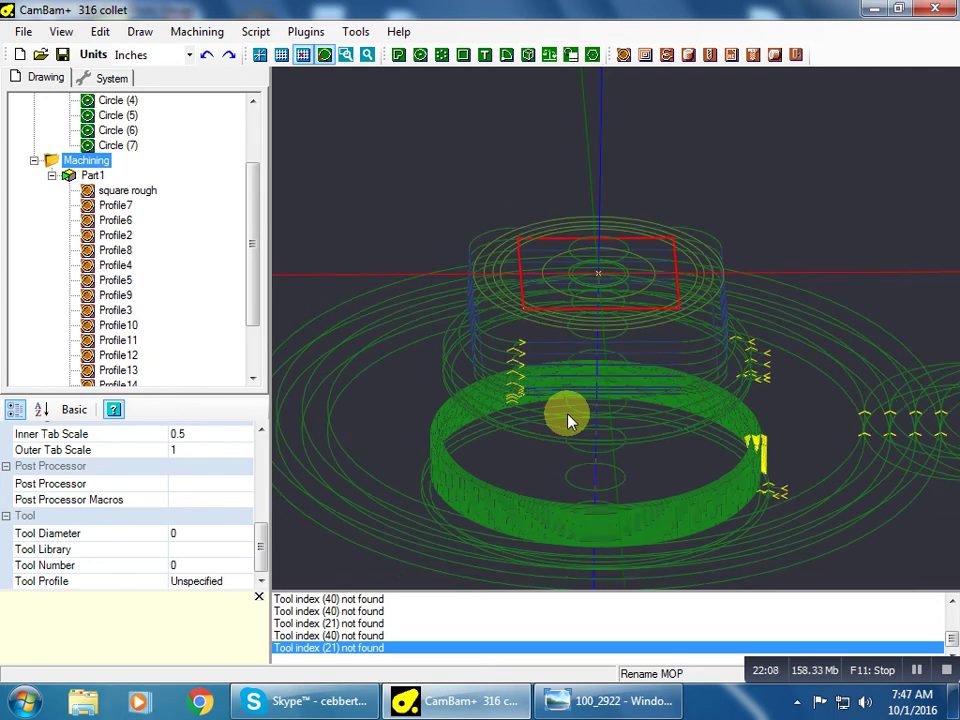